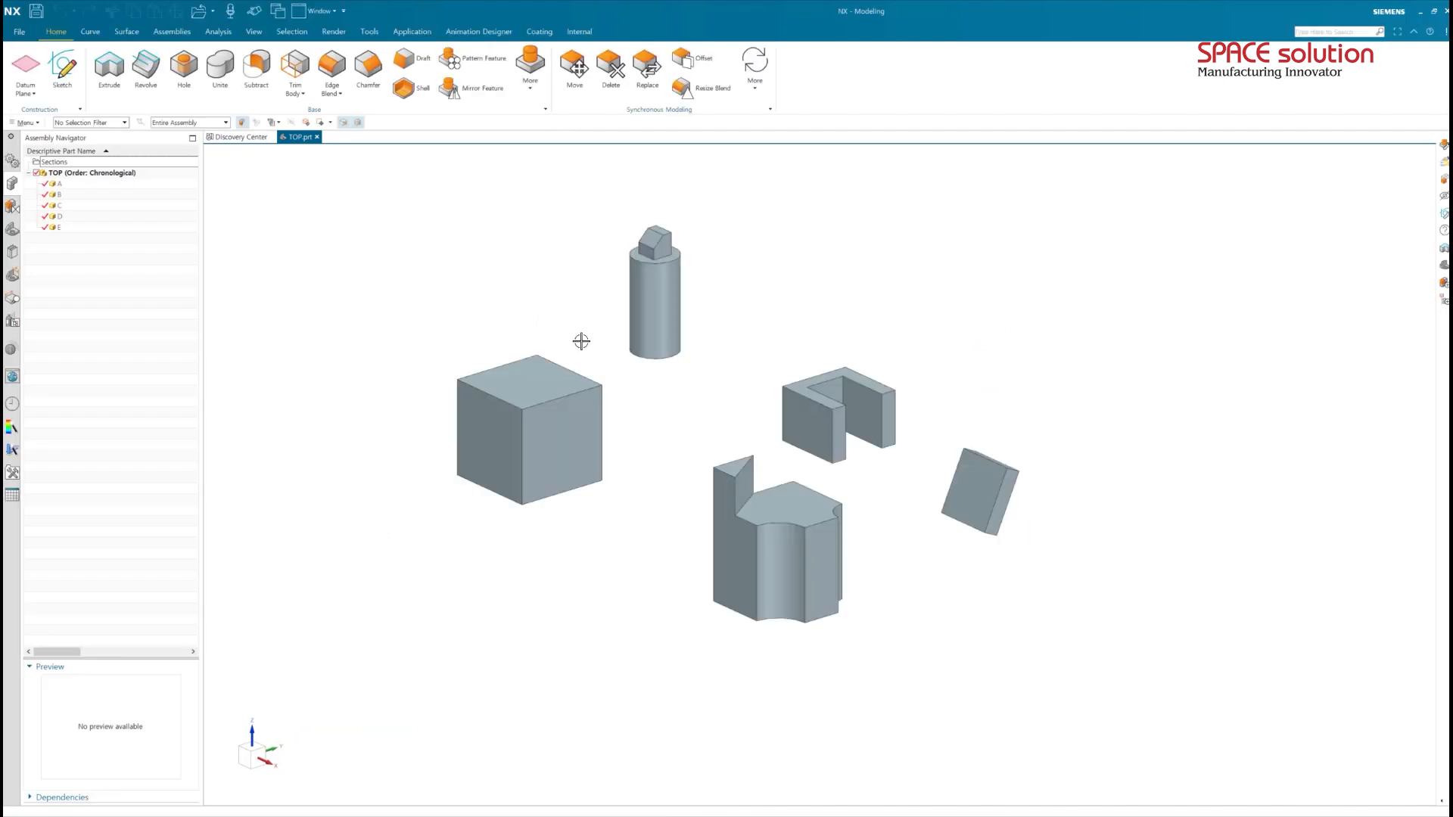
Add a Fix assembly constraint to component B, the notched block with the triangular post.
left_click(172, 32)
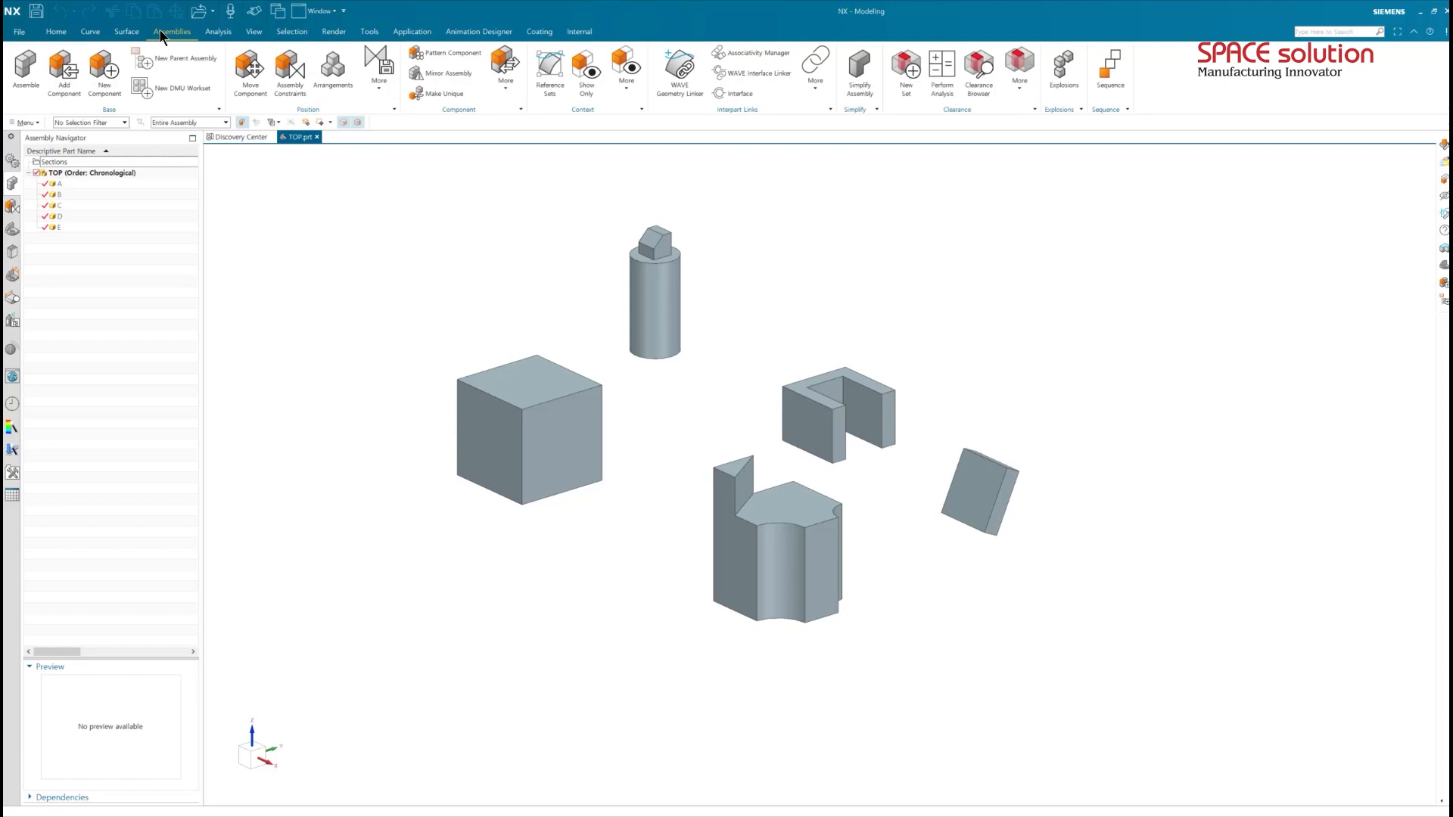
left_click(294, 94)
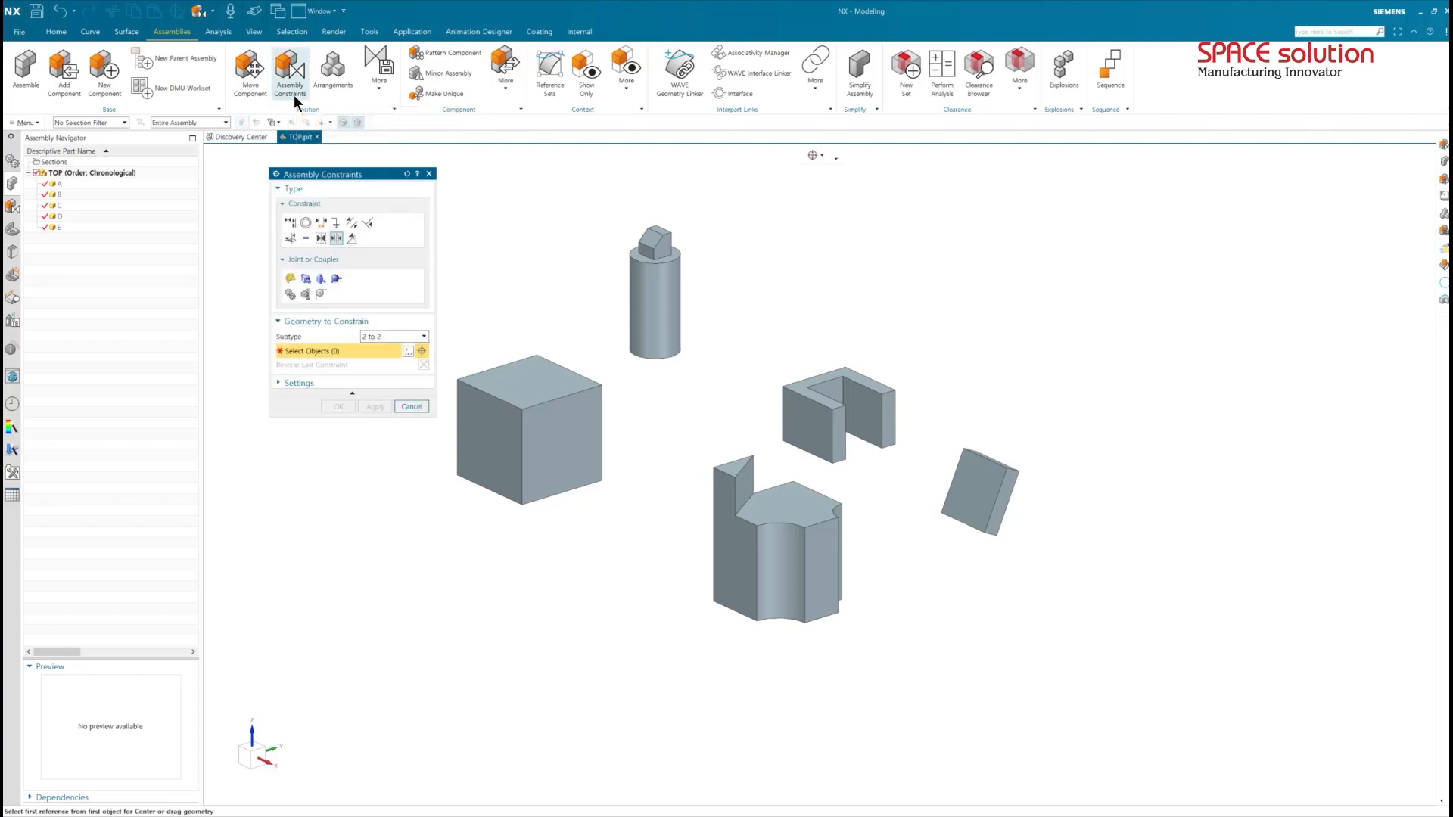
left_click(406, 174)
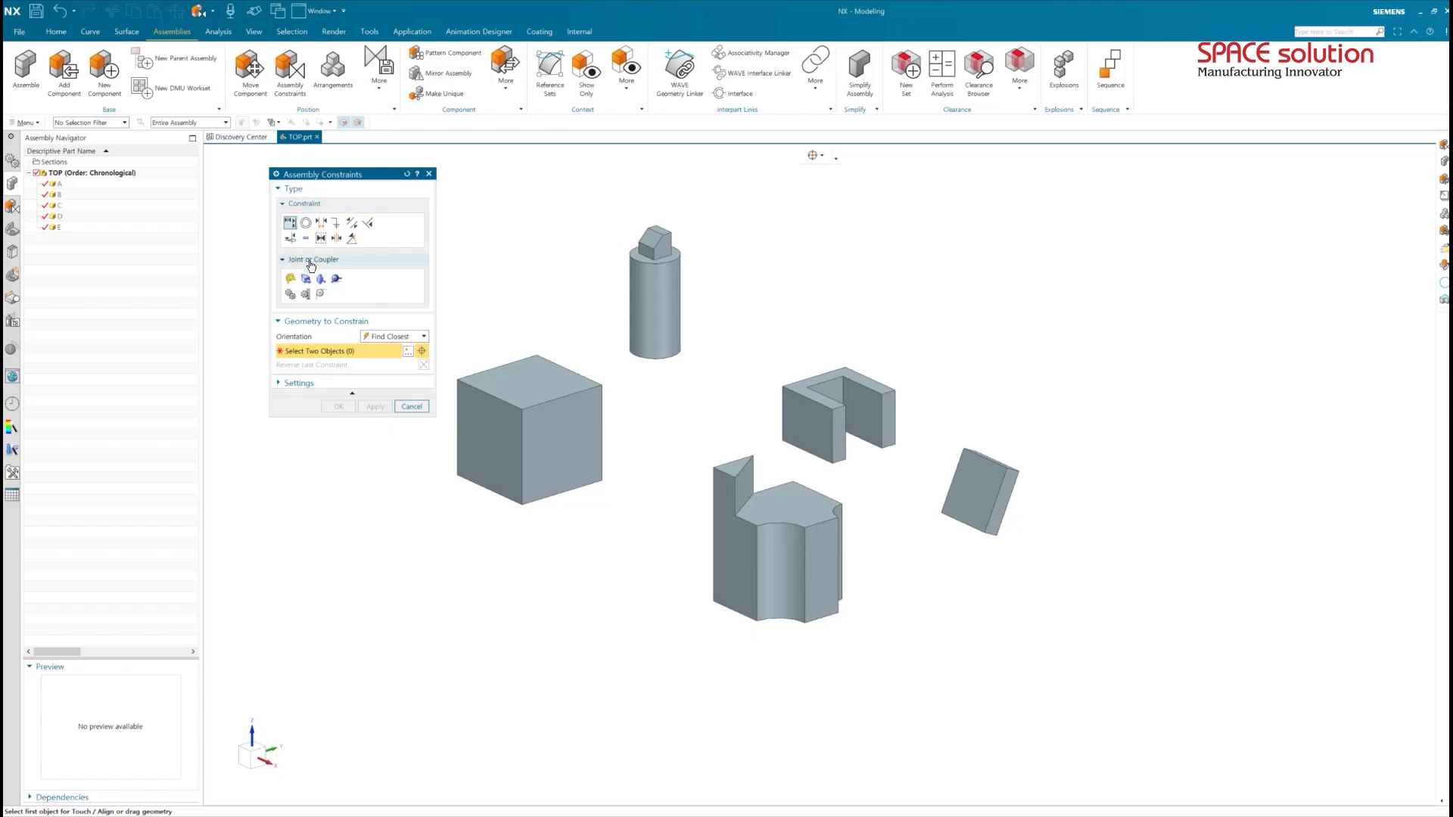
left_click(335, 226)
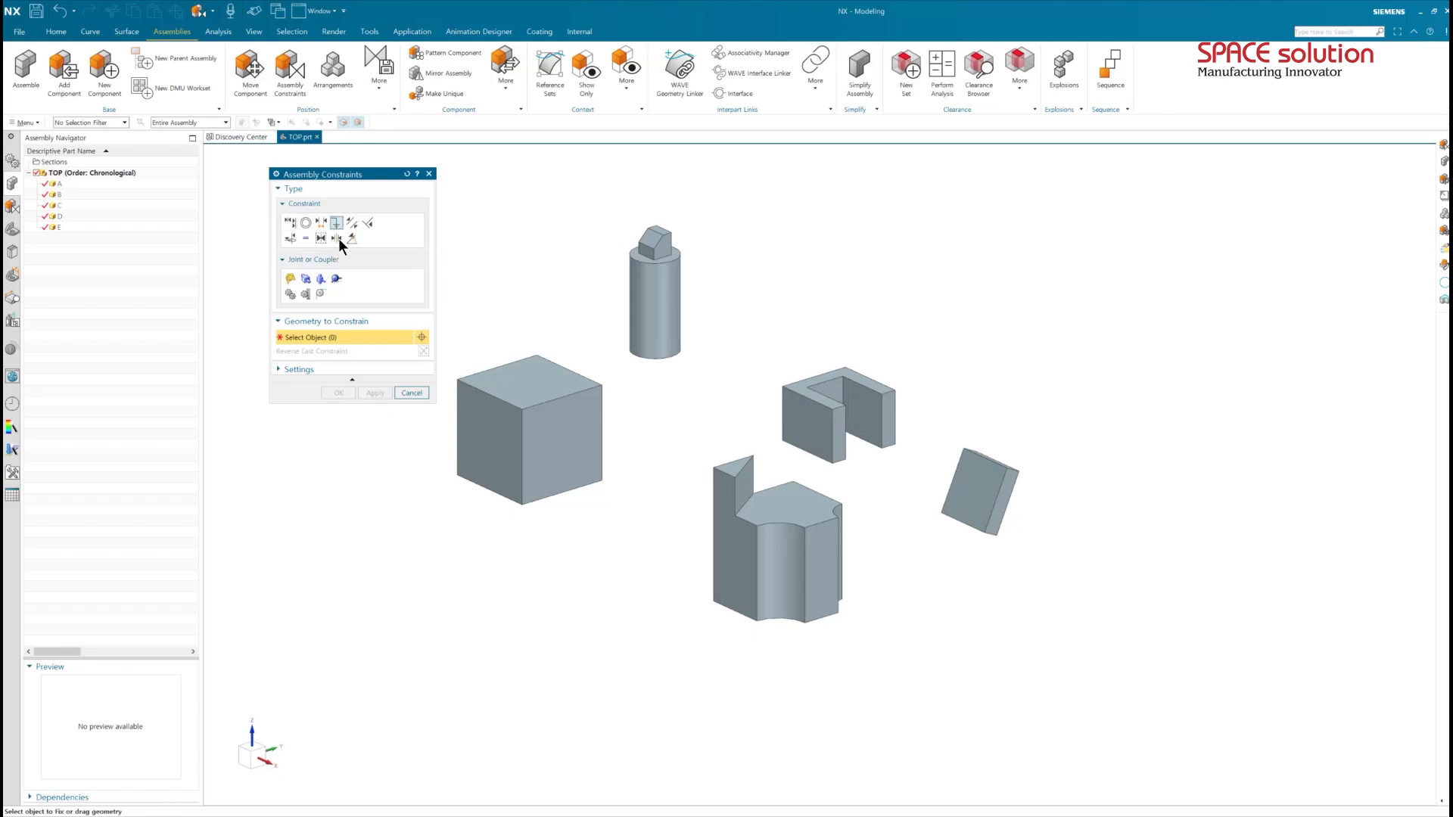
left_click(780, 534)
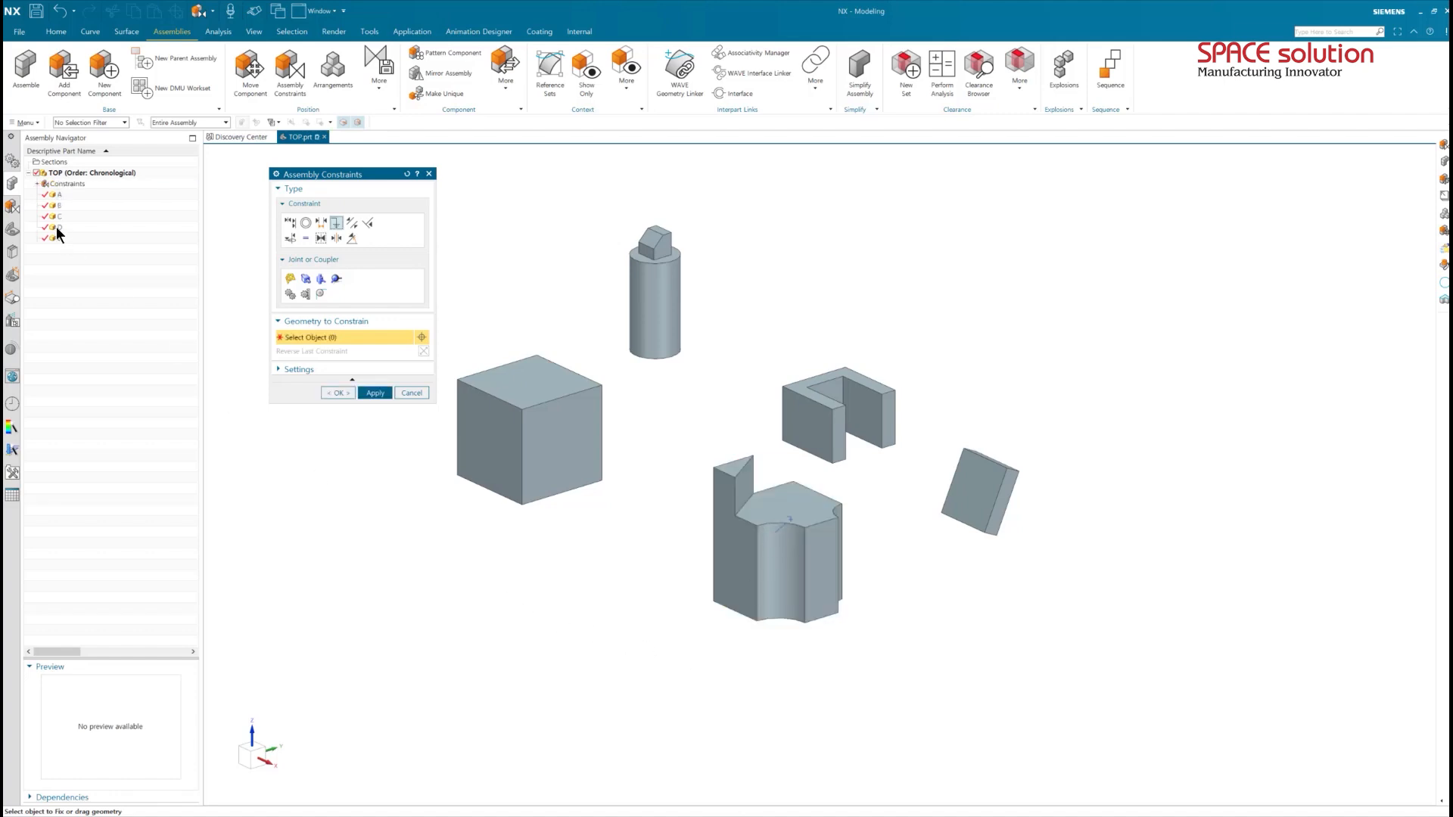
left_click(375, 392)
left_click(401, 392)
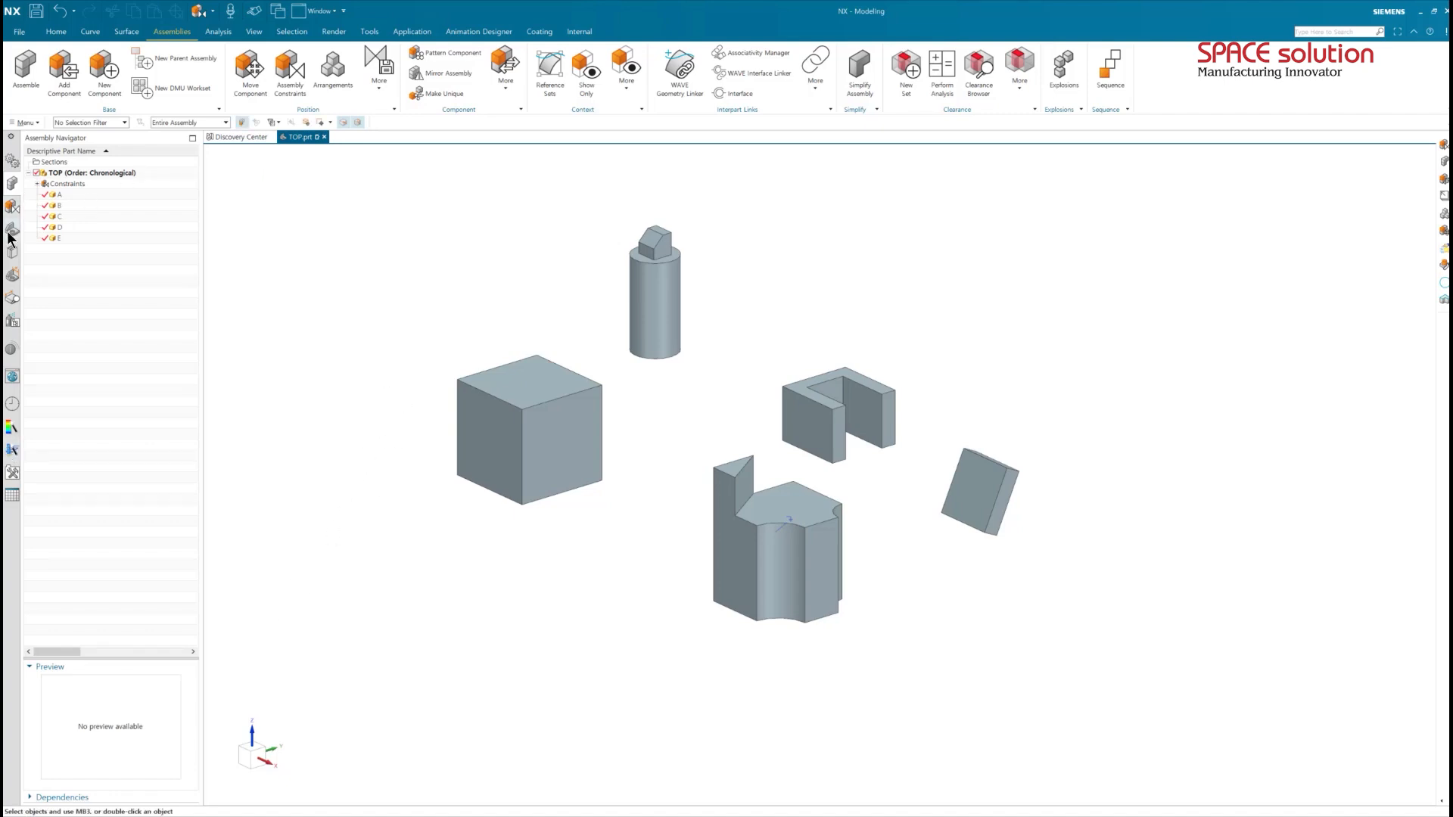
Examine the Fix constraint on component B in the assembly tree and its status in the Constraint Navigator.
left_click(37, 184)
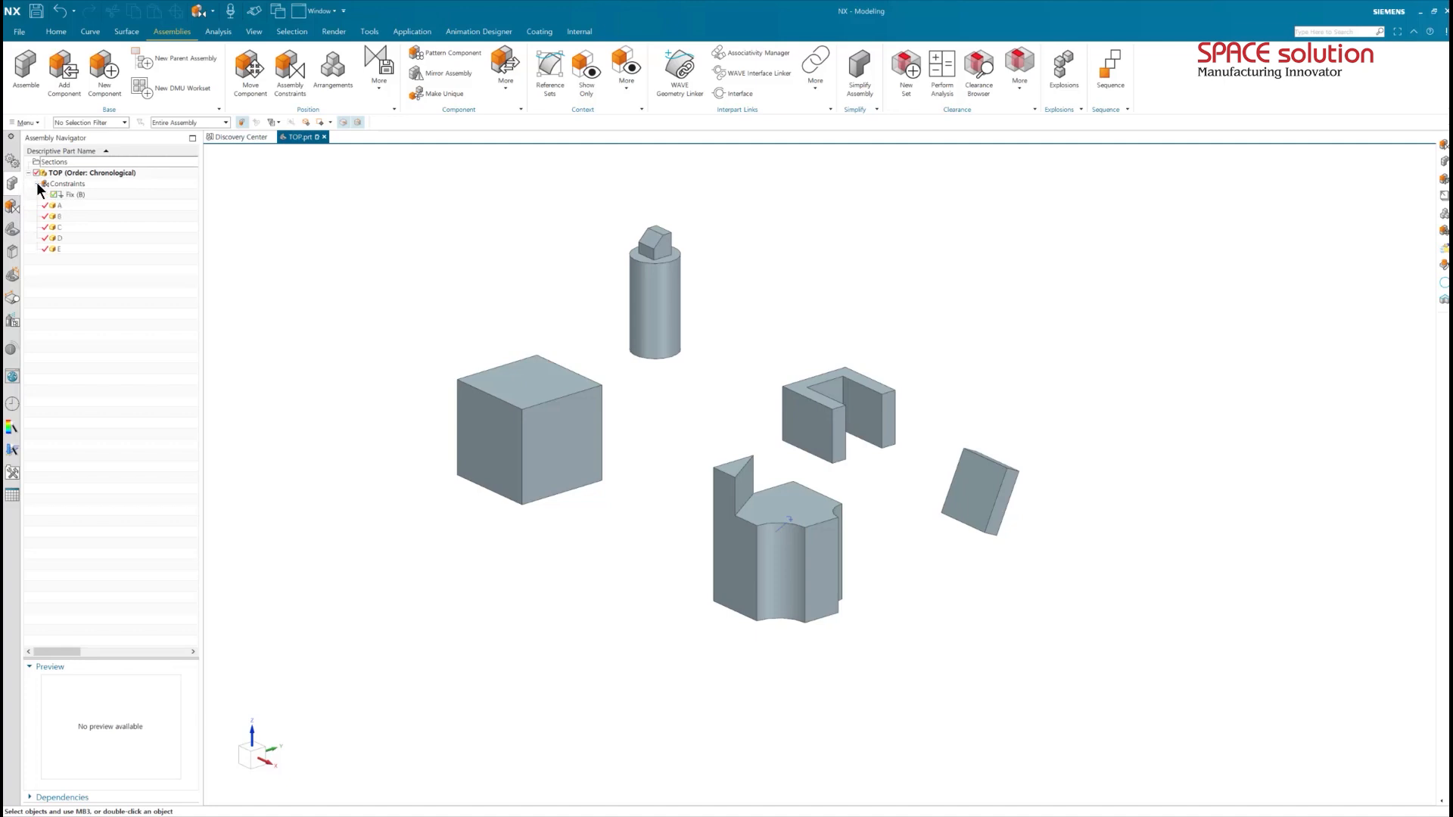
left_click(75, 195)
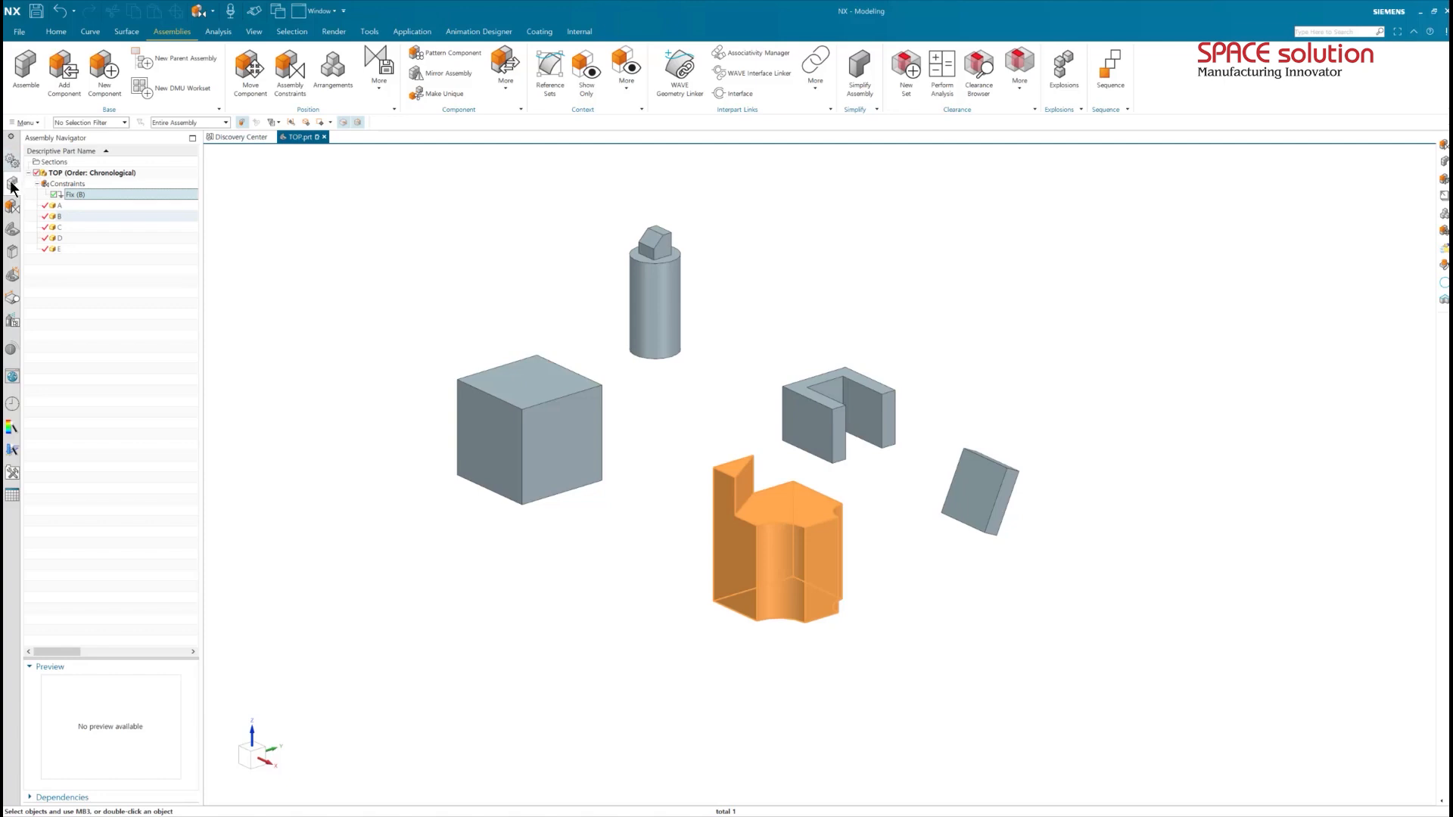
left_click(12, 207)
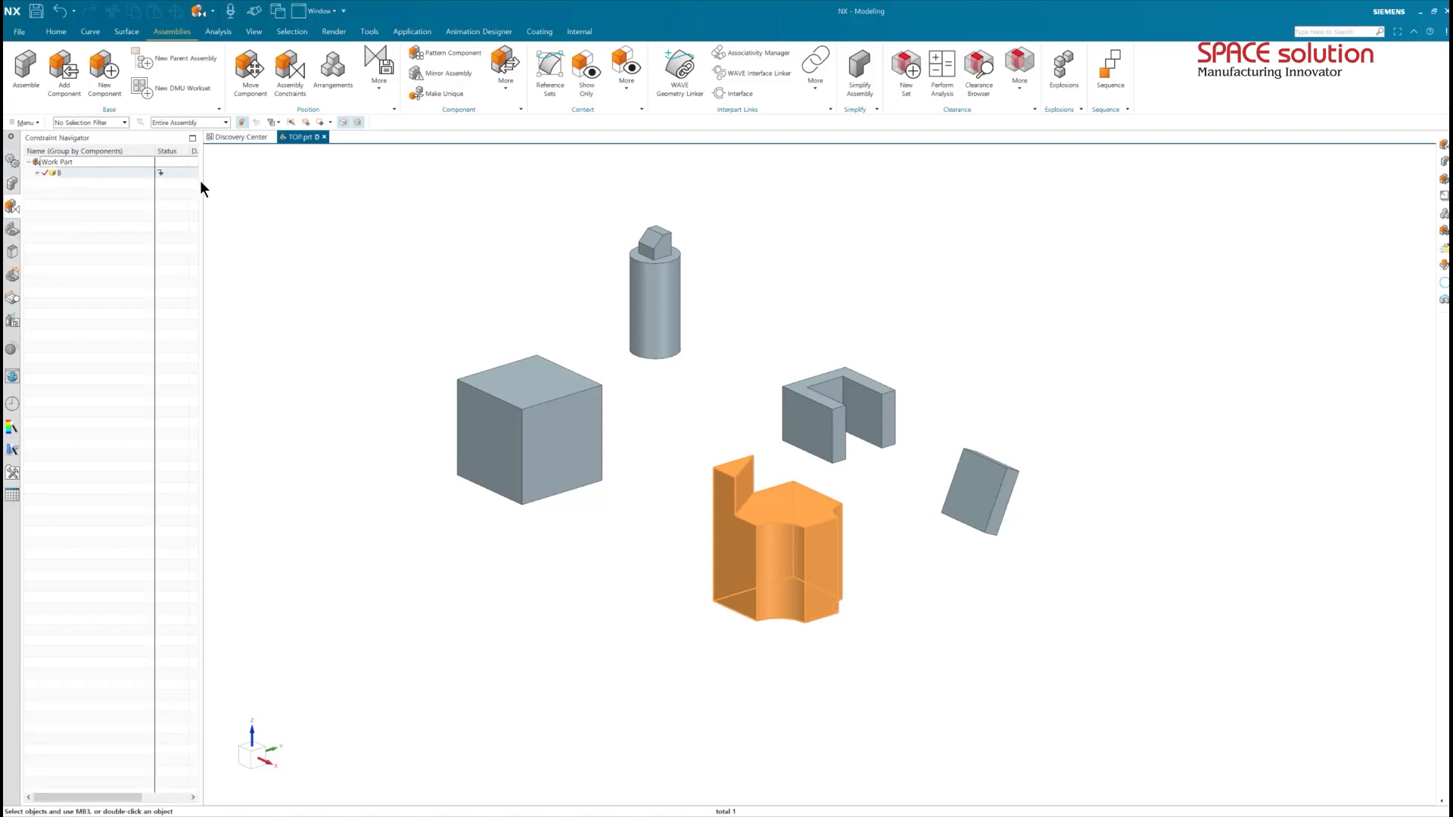
left_click_drag(204, 181, 249, 186)
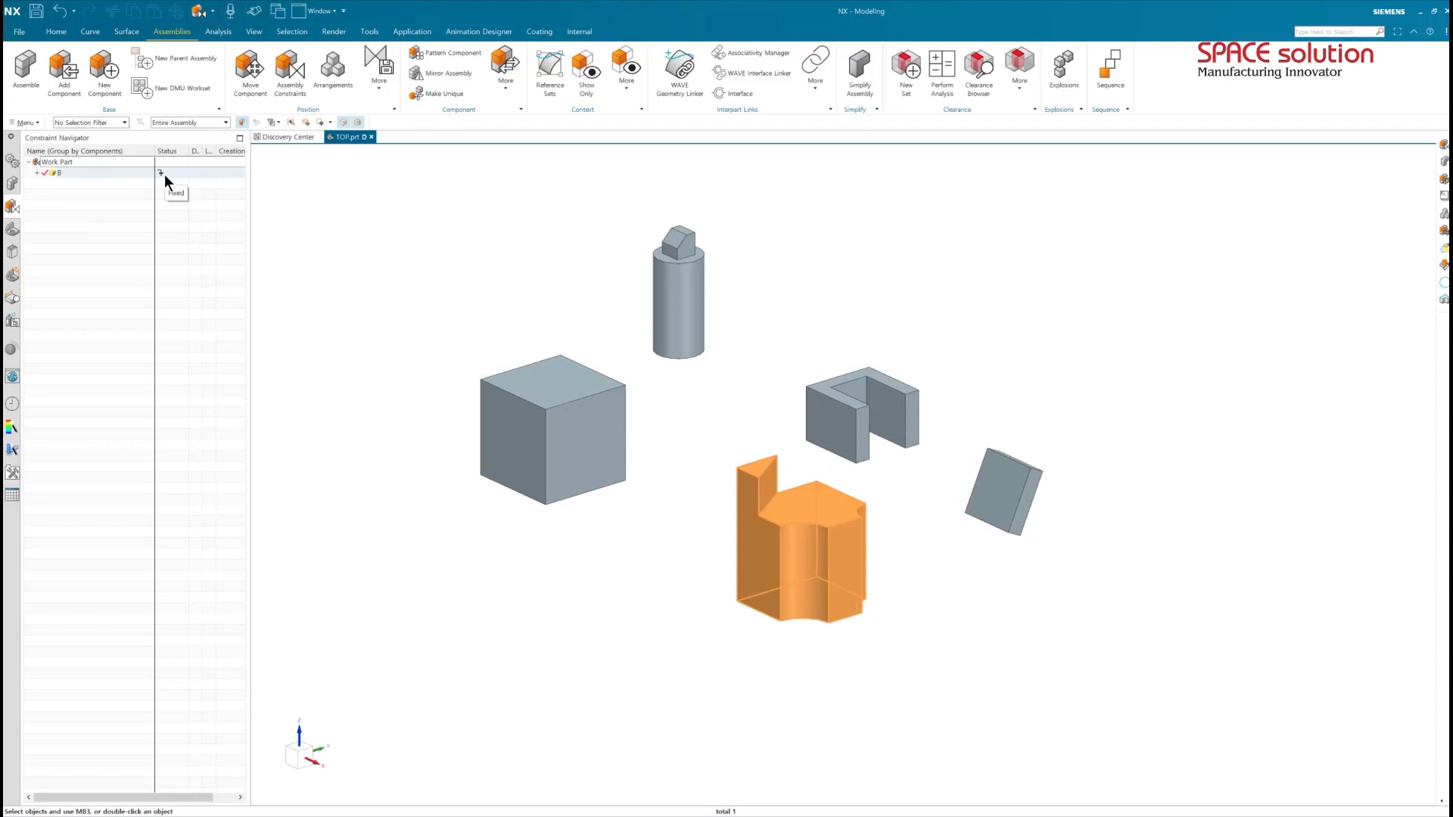
left_click(14, 185)
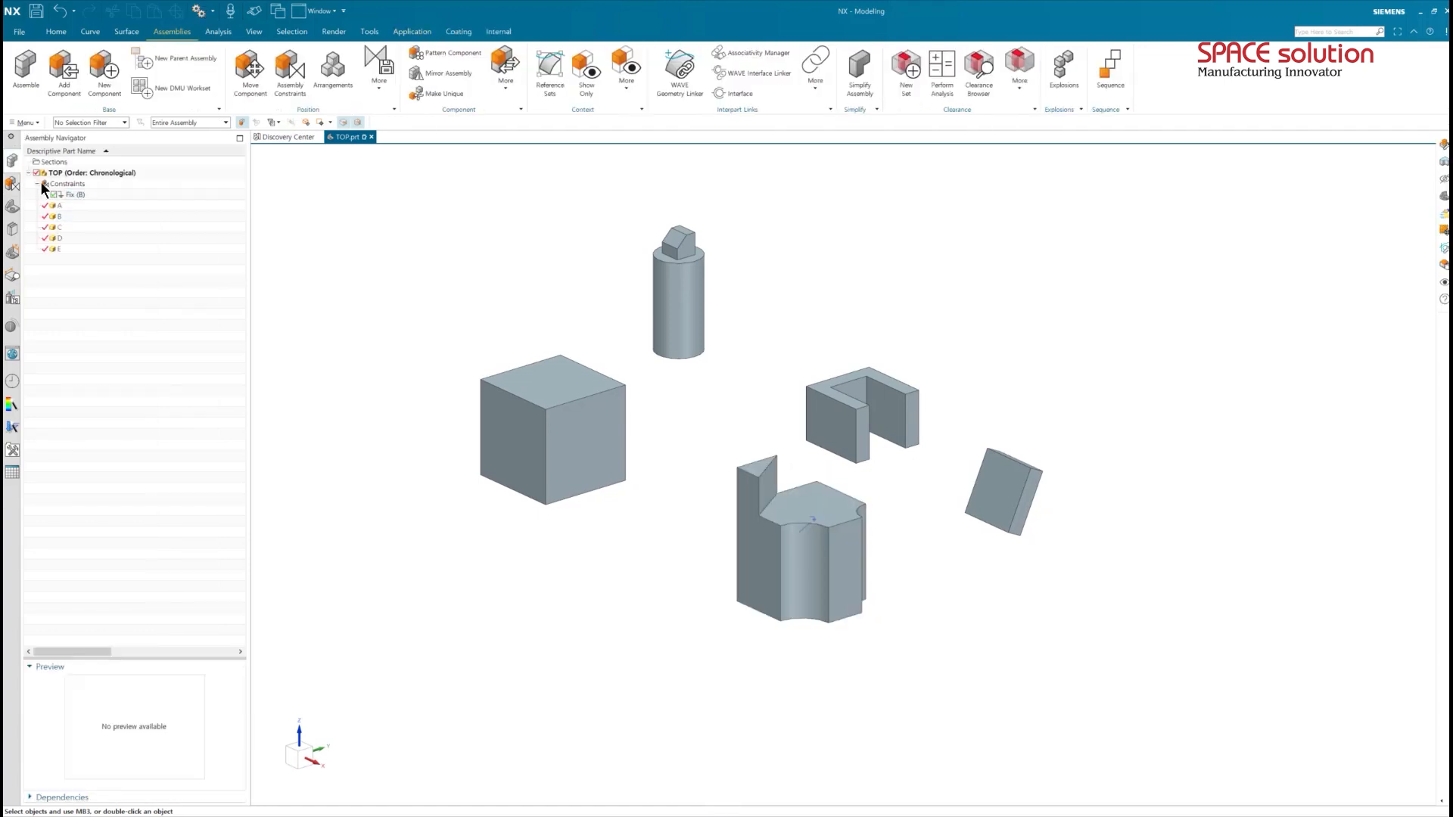
left_click(37, 183)
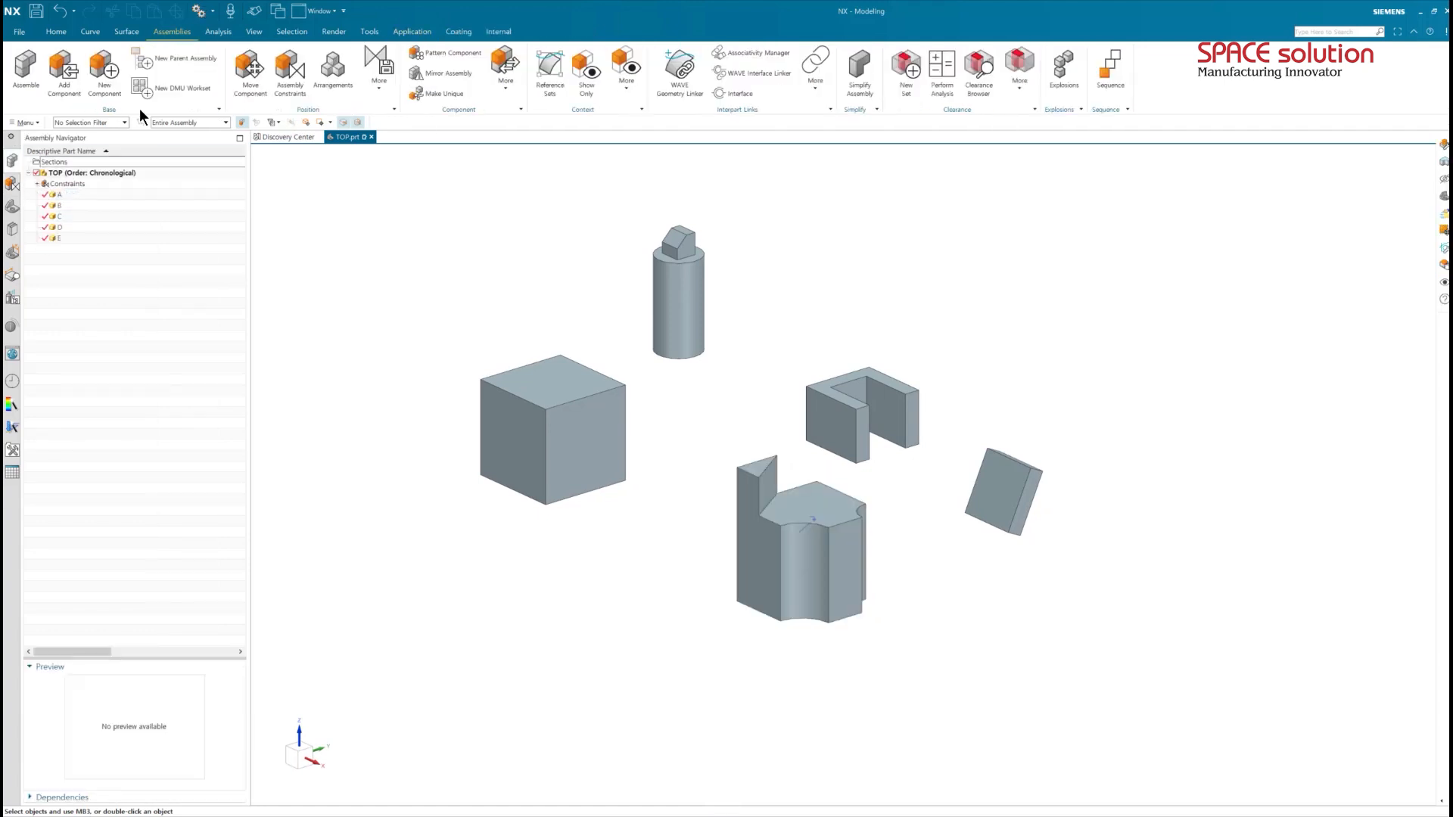
Add a Touch constraint between the side face of cube A facing block B and the flat side face of component B.
left_click(297, 88)
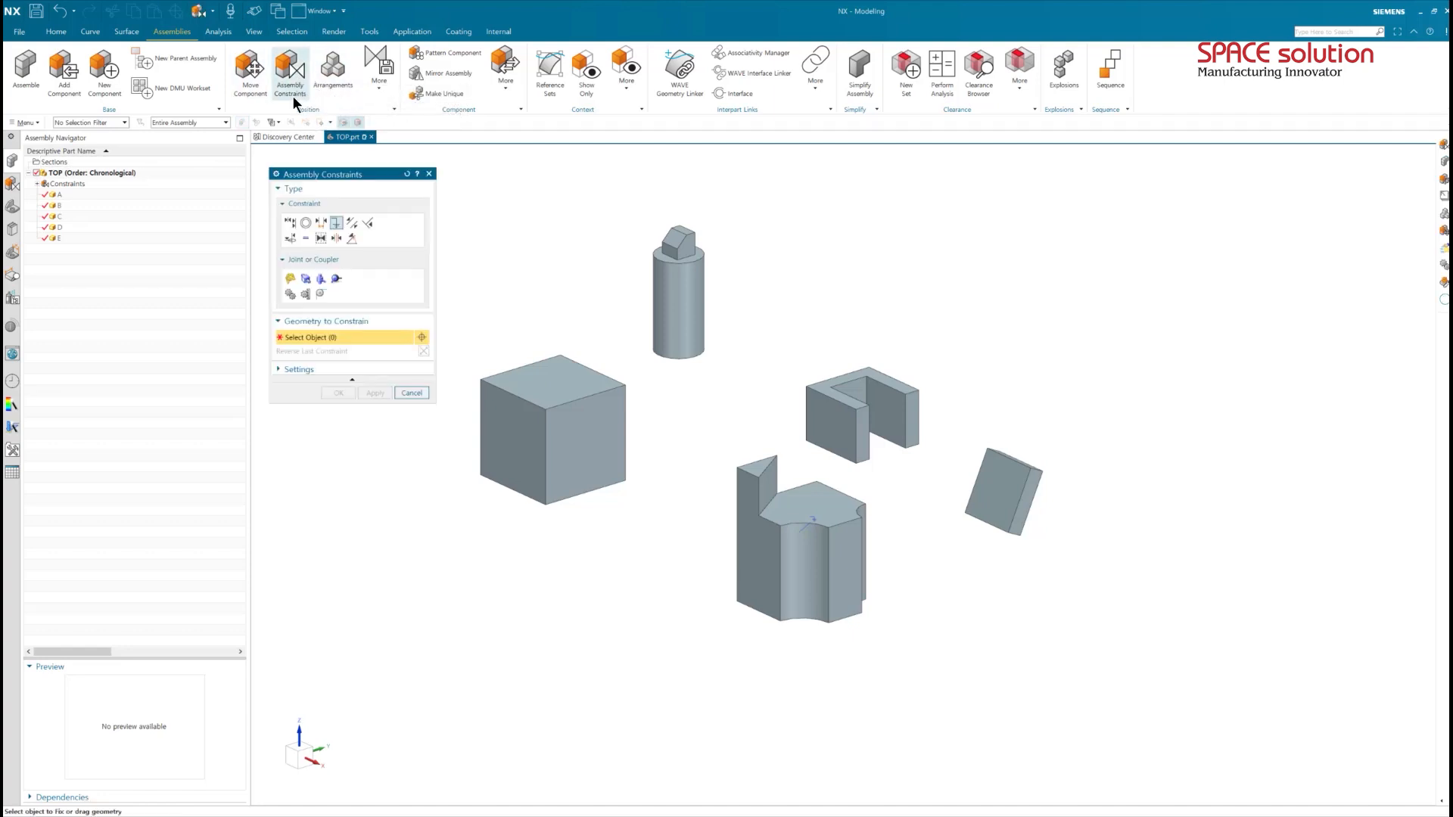
left_click(289, 223)
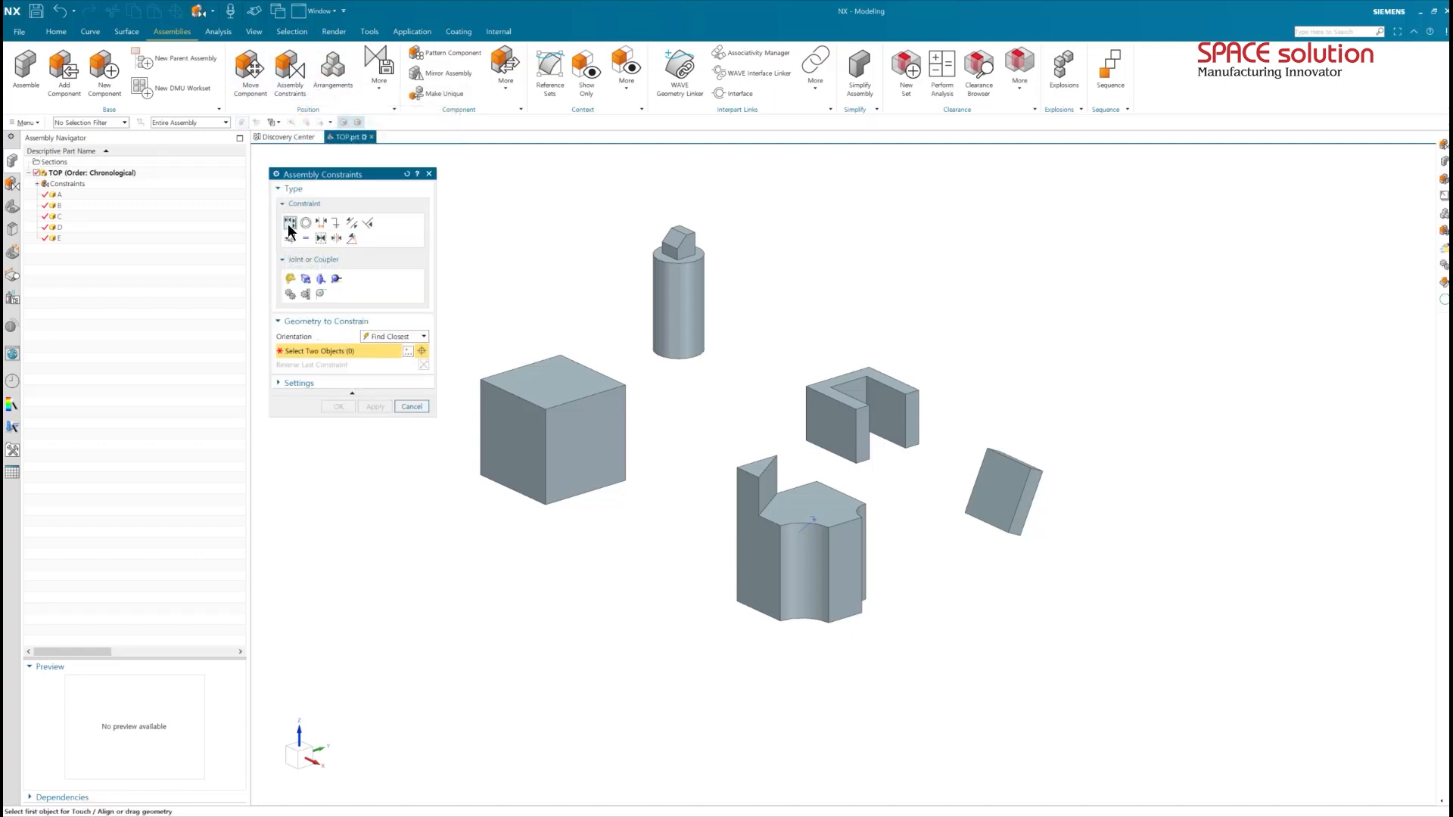
left_click(402, 338)
middle_click_drag(664, 526, 703, 547)
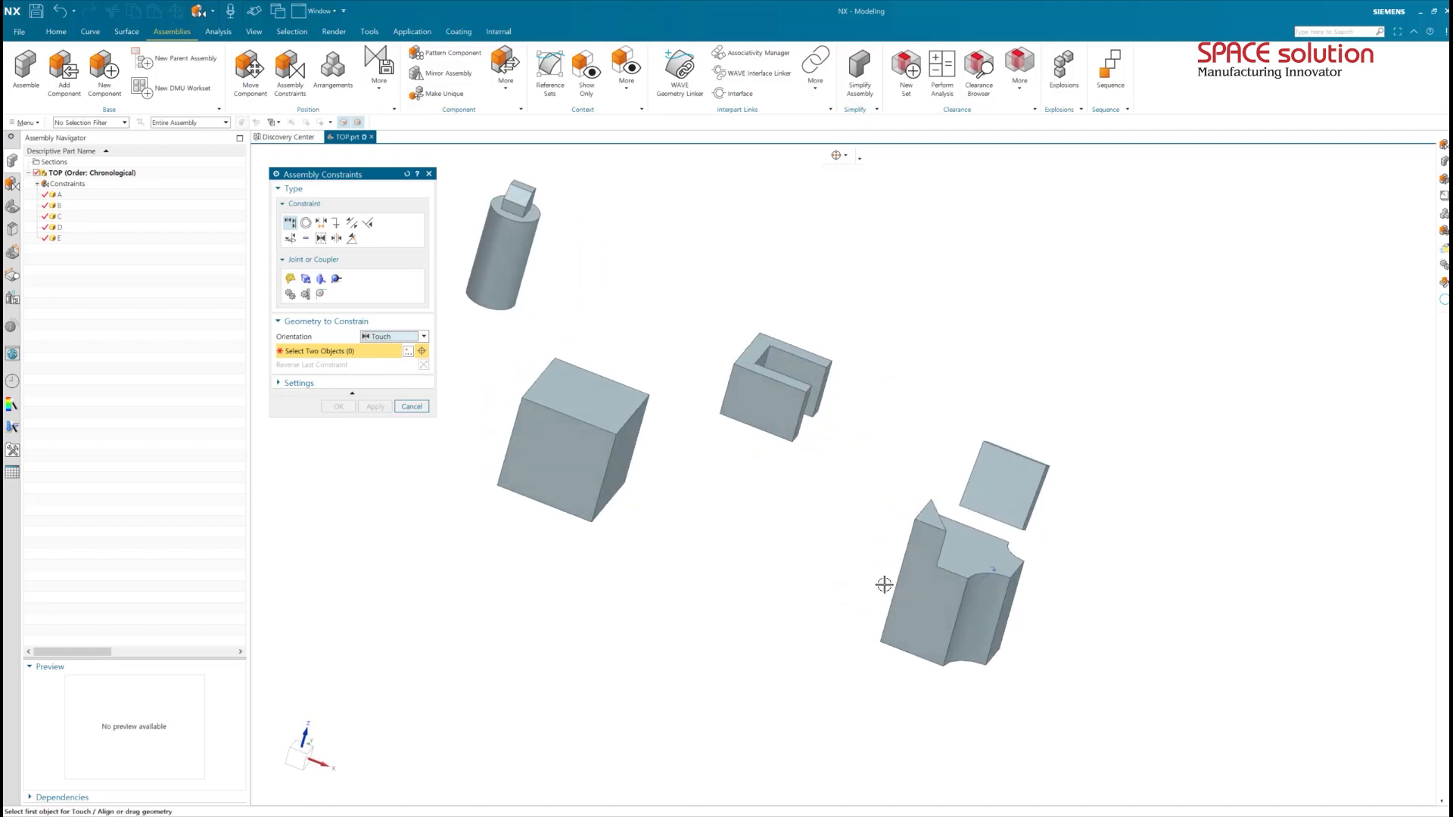
middle_click_drag(816, 588, 792, 586)
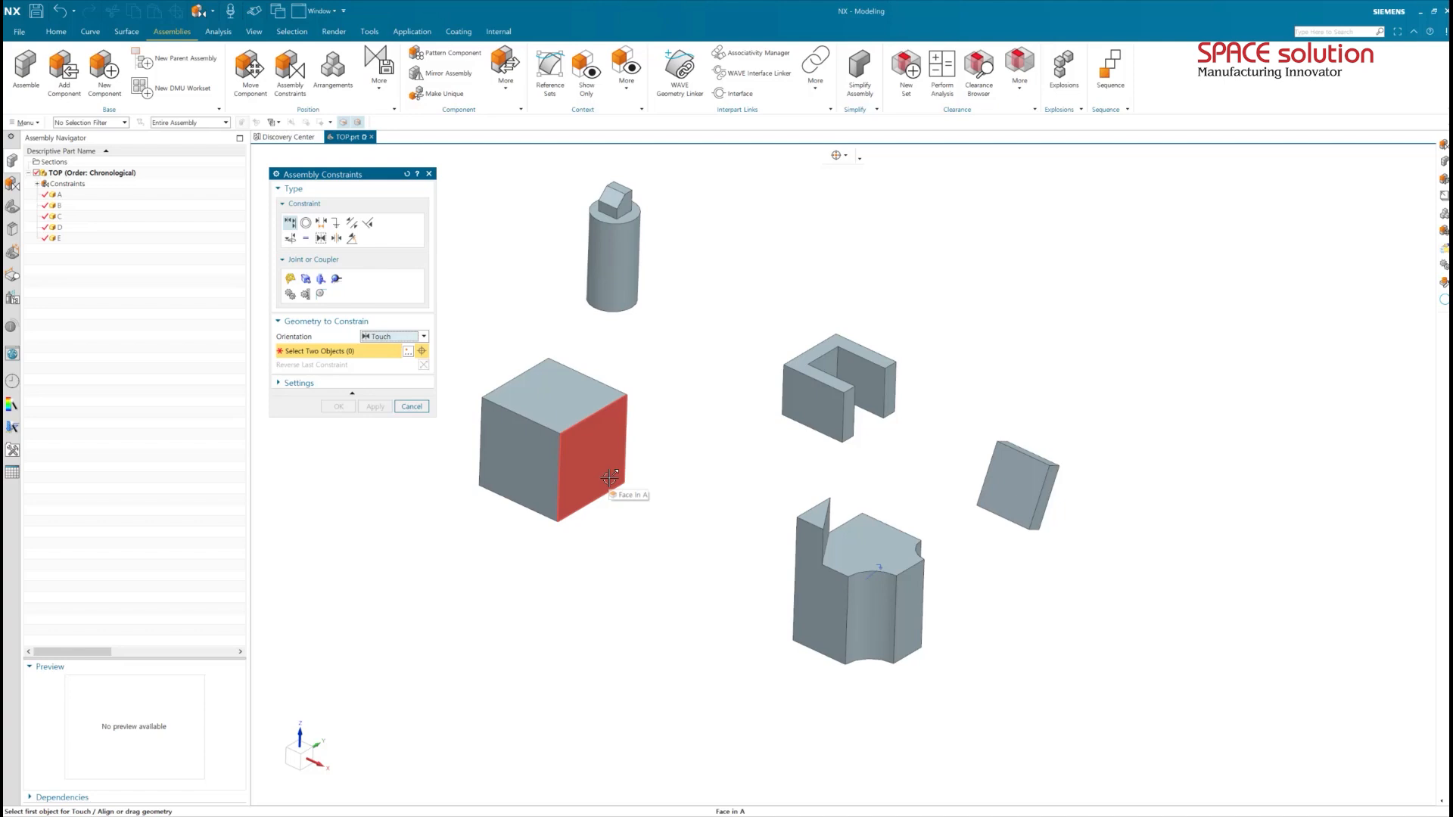
left_click(609, 454)
middle_click_drag(765, 529, 934, 586)
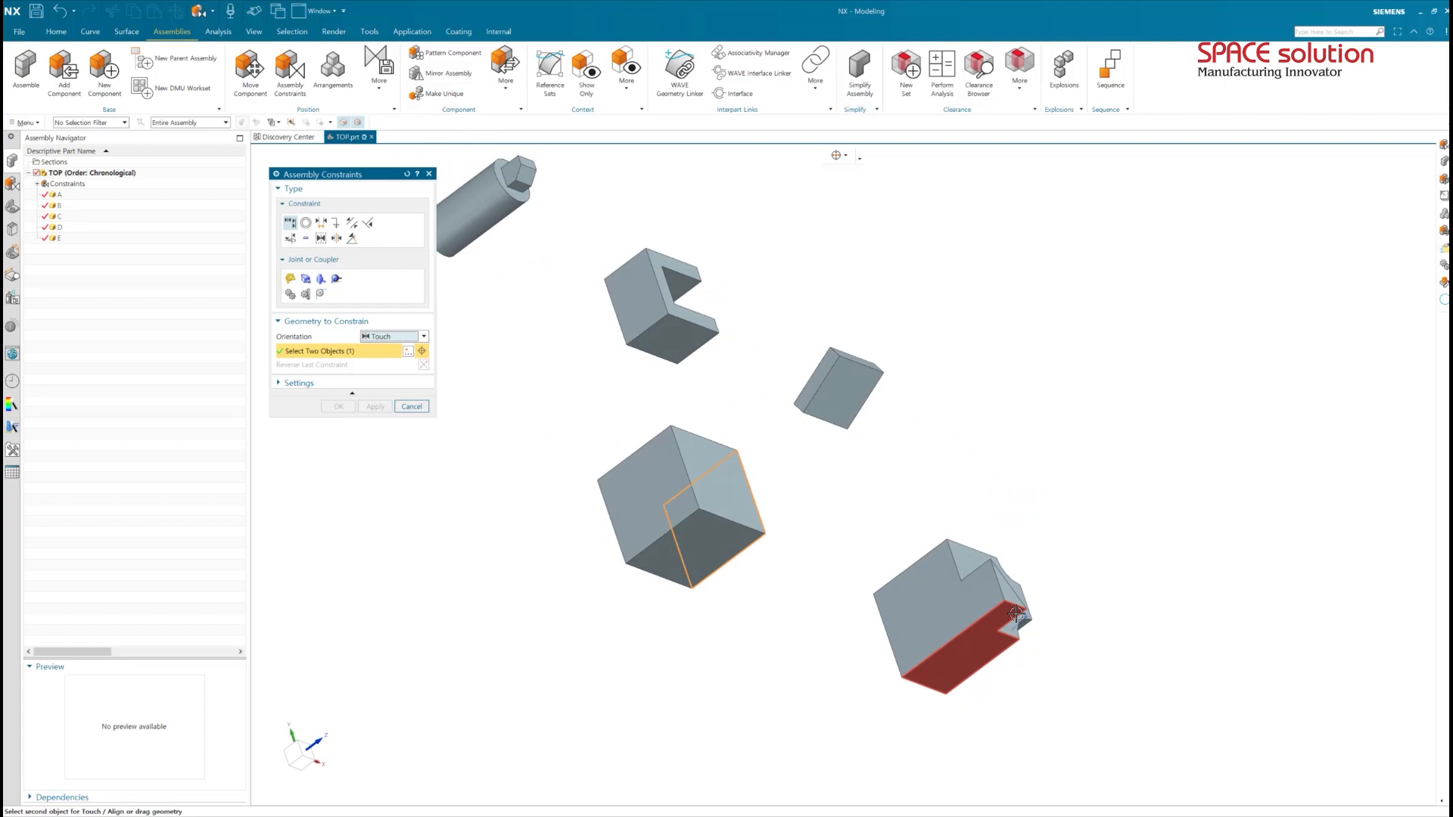
left_click(934, 586)
From the top view, slide cube A along the face touching component B to test its remaining movement.
middle_click_drag(1201, 600, 1004, 534)
key("F8")
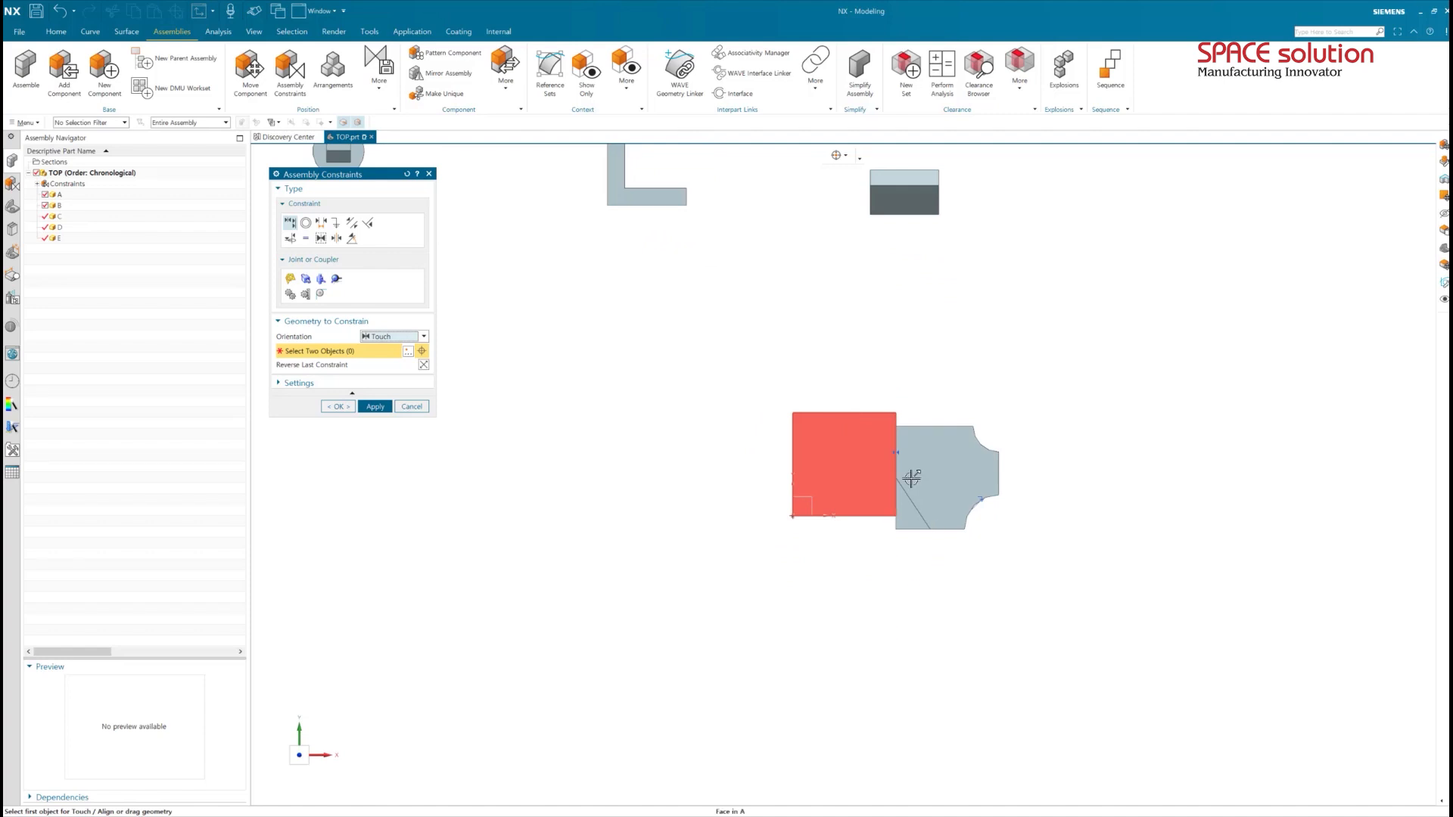
left_click_drag(863, 474, 781, 423)
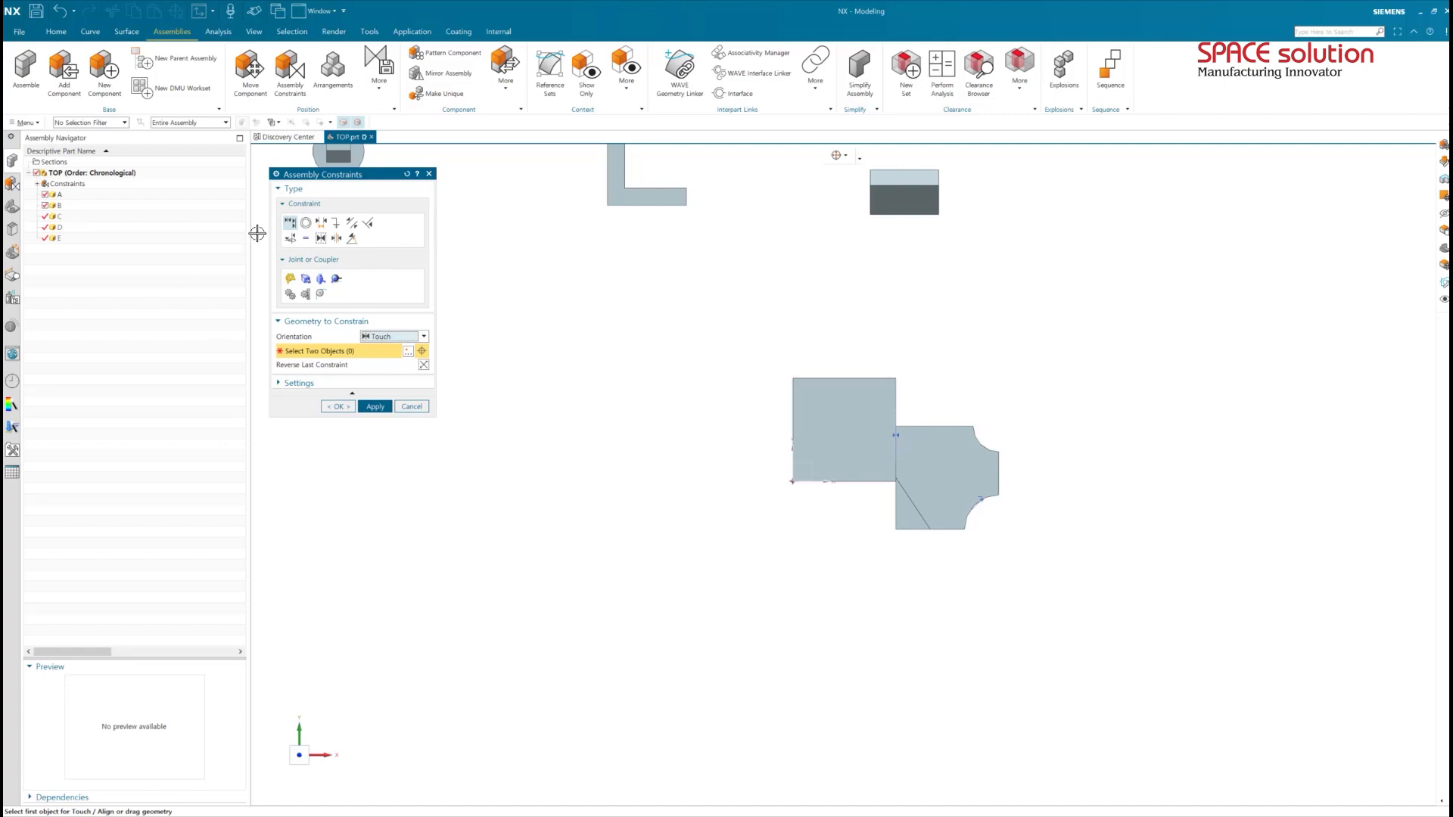
mouse_move(846, 441)
left_mouse_down()
mouse_move(846, 315)
mouse_move(851, 533)
mouse_move(853, 351)
mouse_move(856, 441)
left_mouse_up()
Add an Align constraint between the front face of component B and the front face of cube A.
middle_click_drag(853, 570, 833, 525)
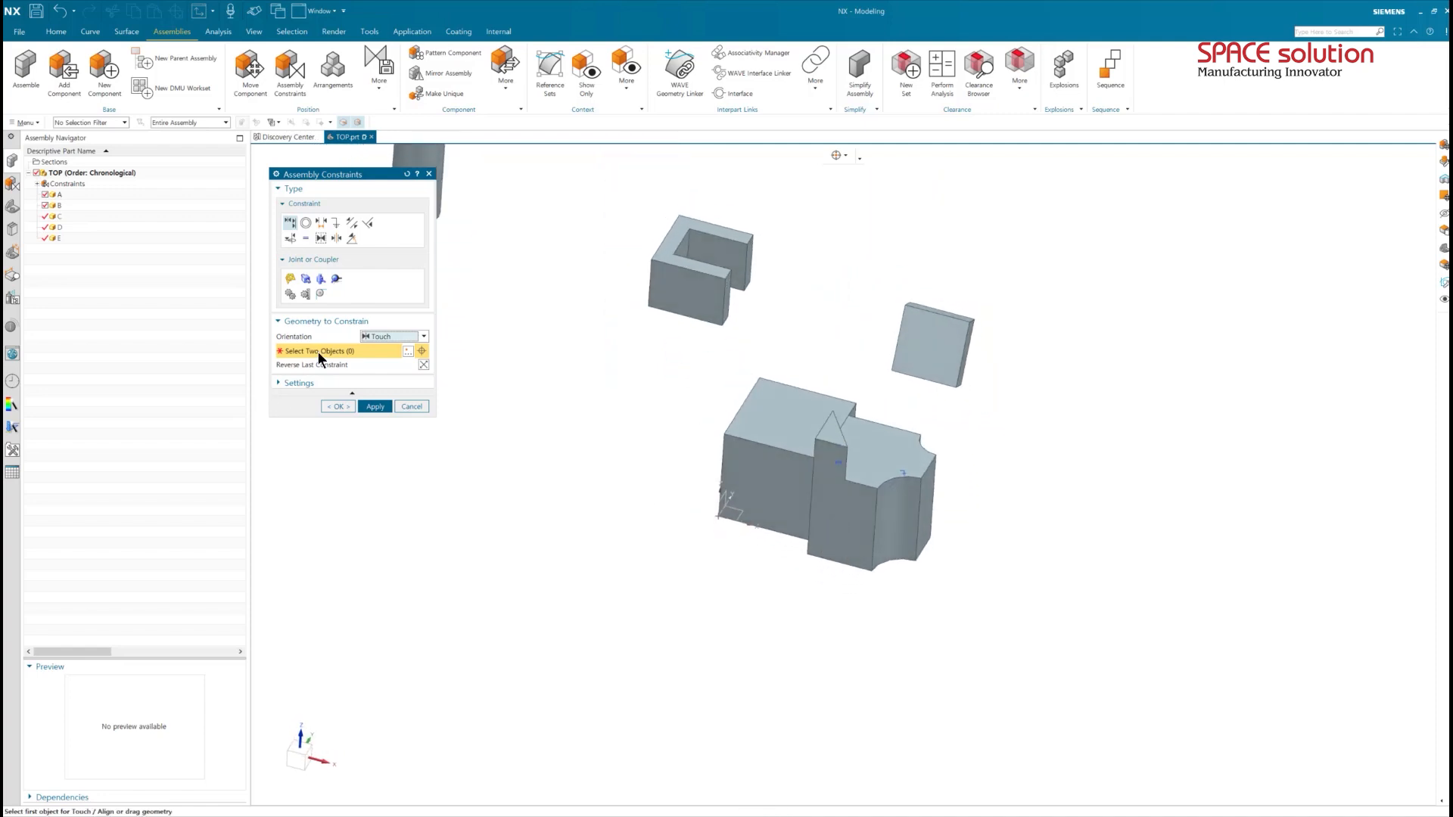
left_click(415, 338)
left_click(395, 376)
left_click(833, 523)
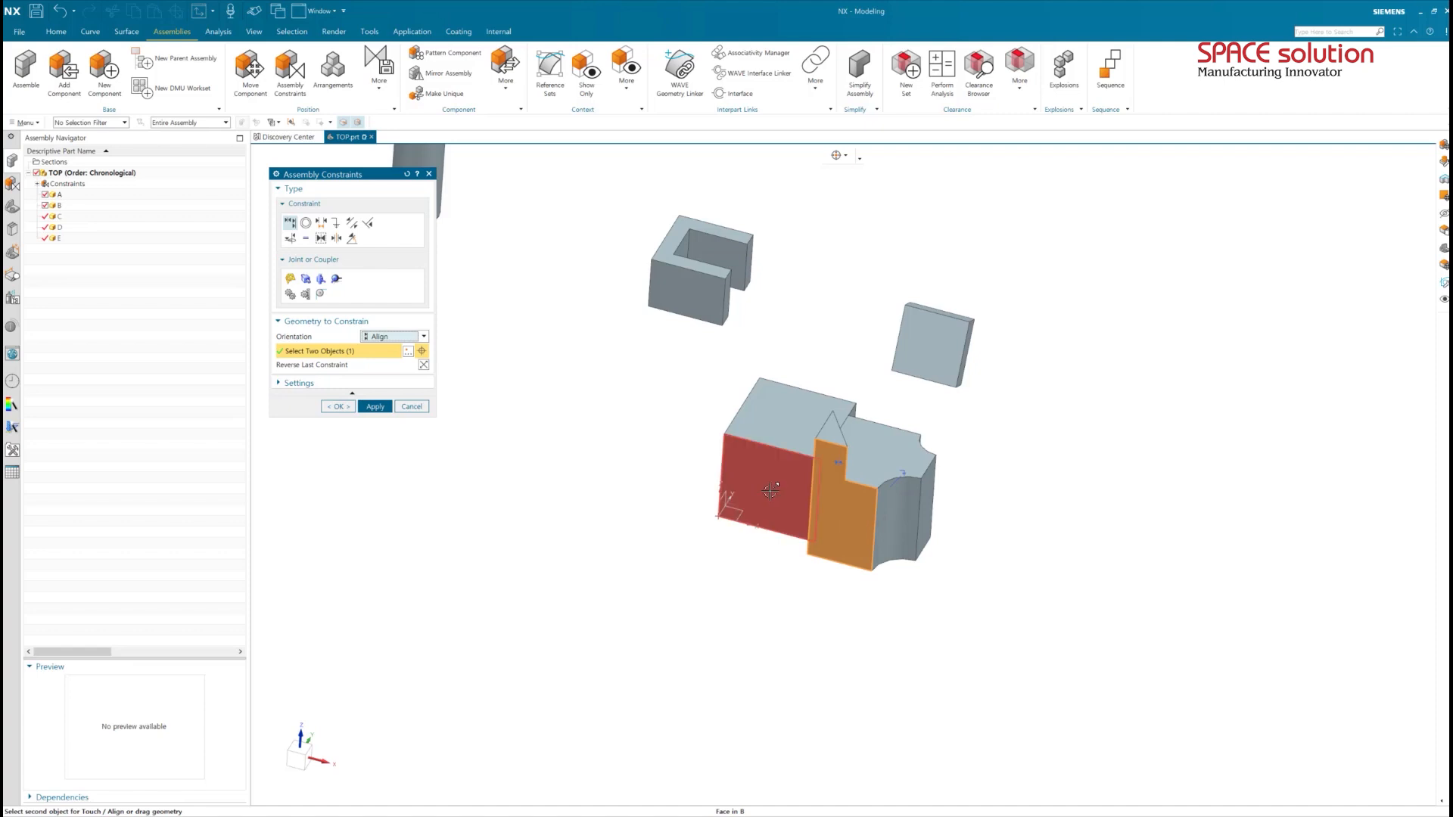
left_click(770, 492)
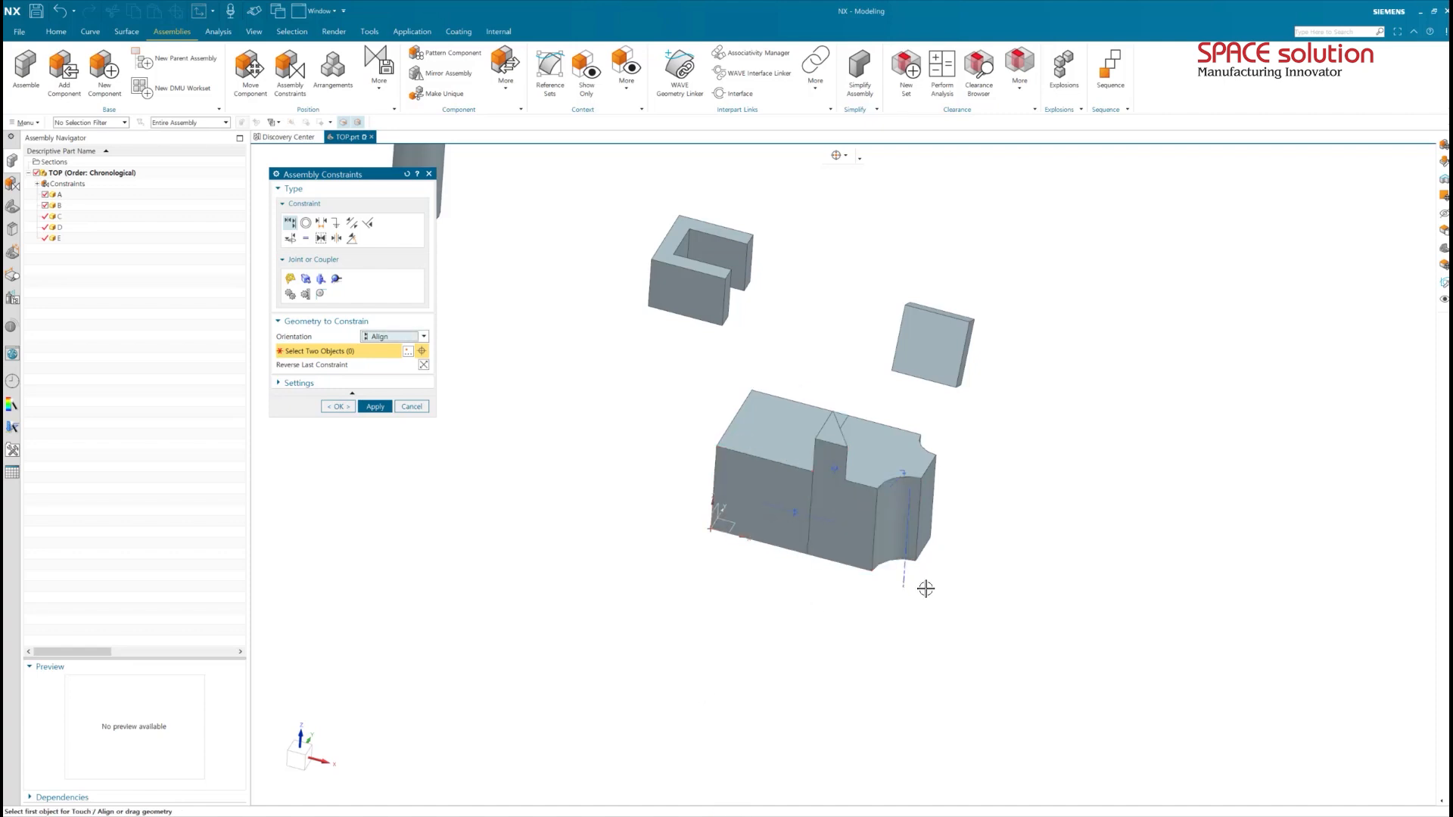
middle_click_drag(922, 589, 906, 588)
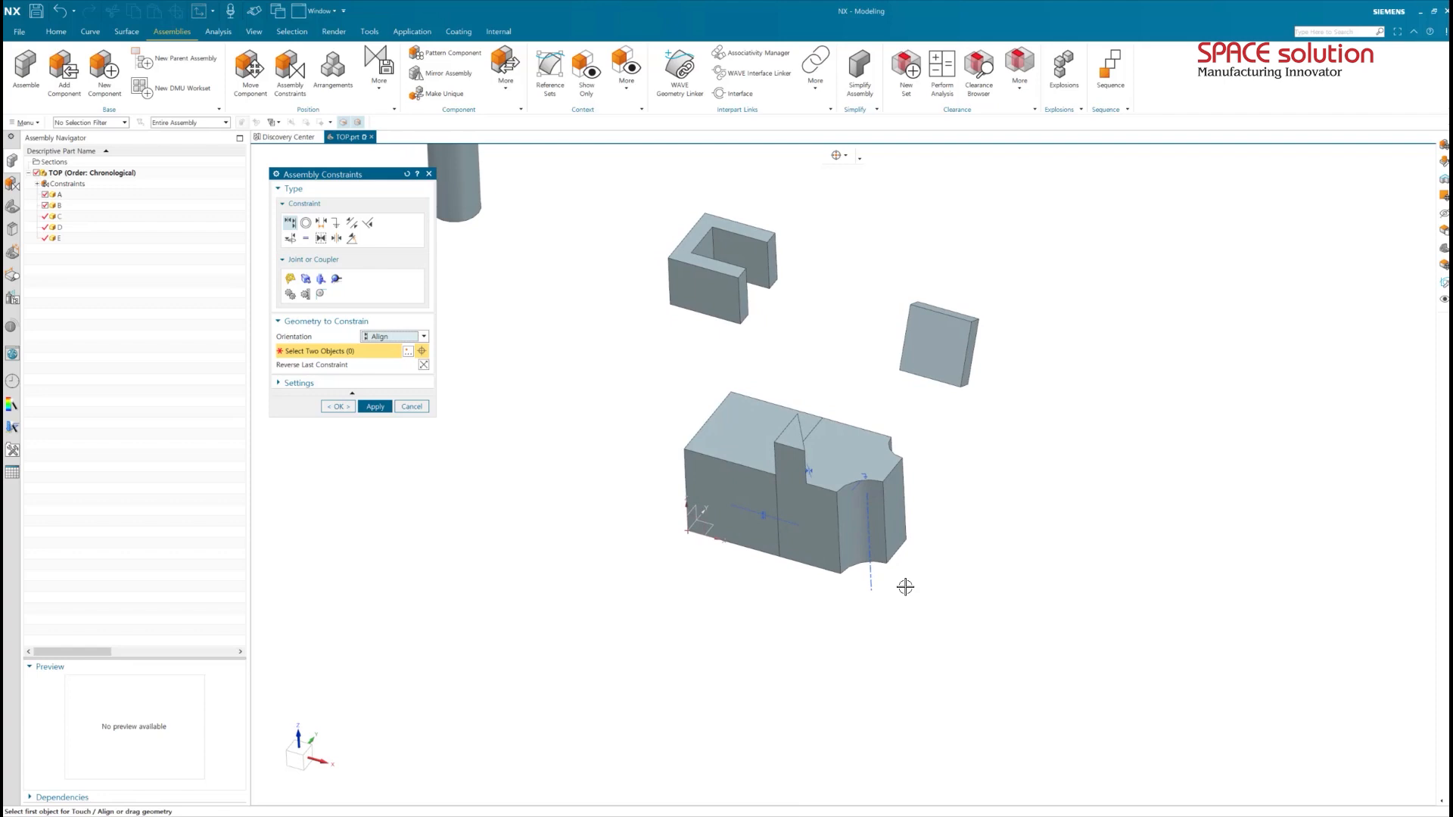
left_click(374, 407)
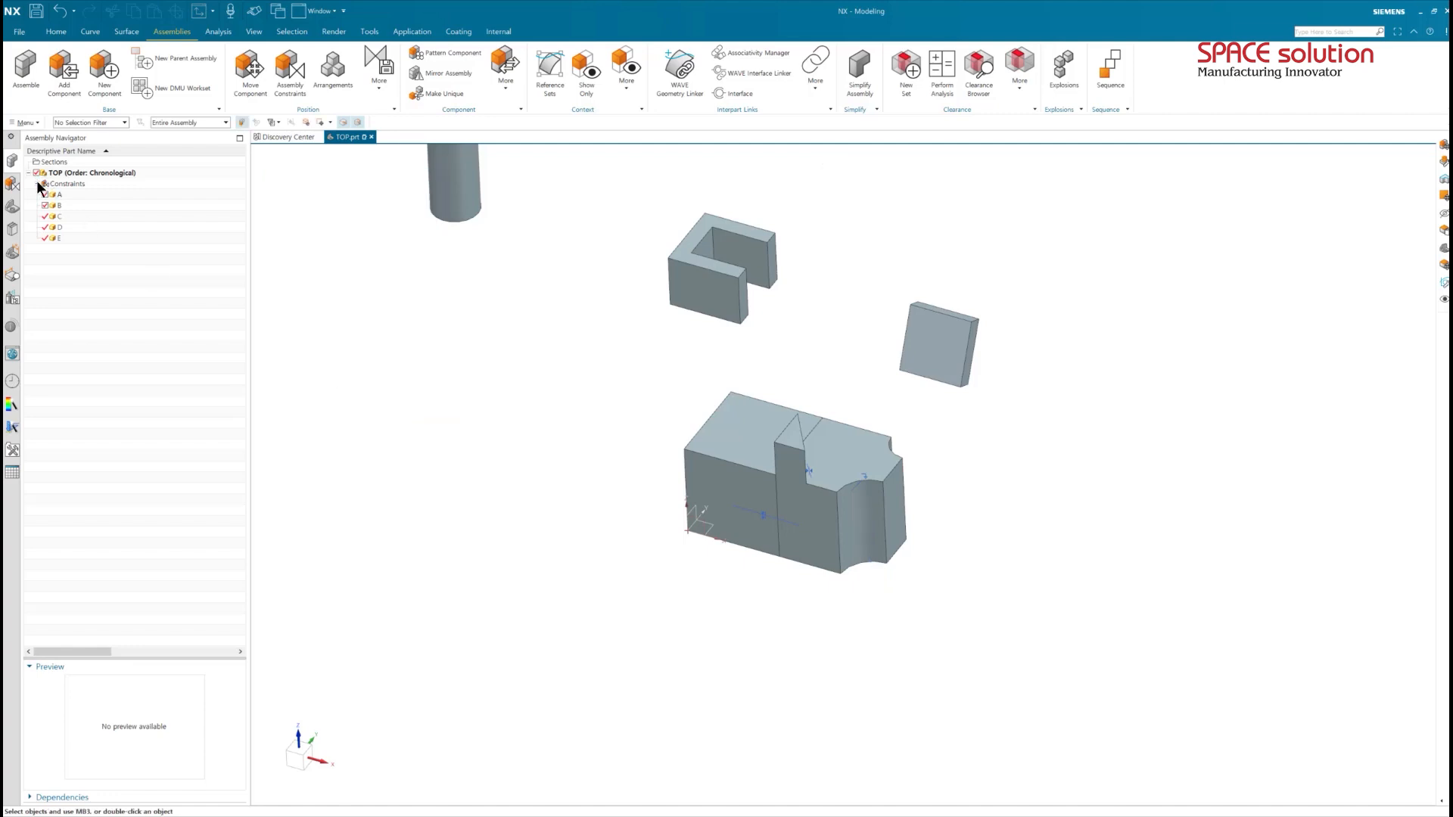
Check the constraint status of components B and A in the Constraint Navigator.
left_click(13, 189)
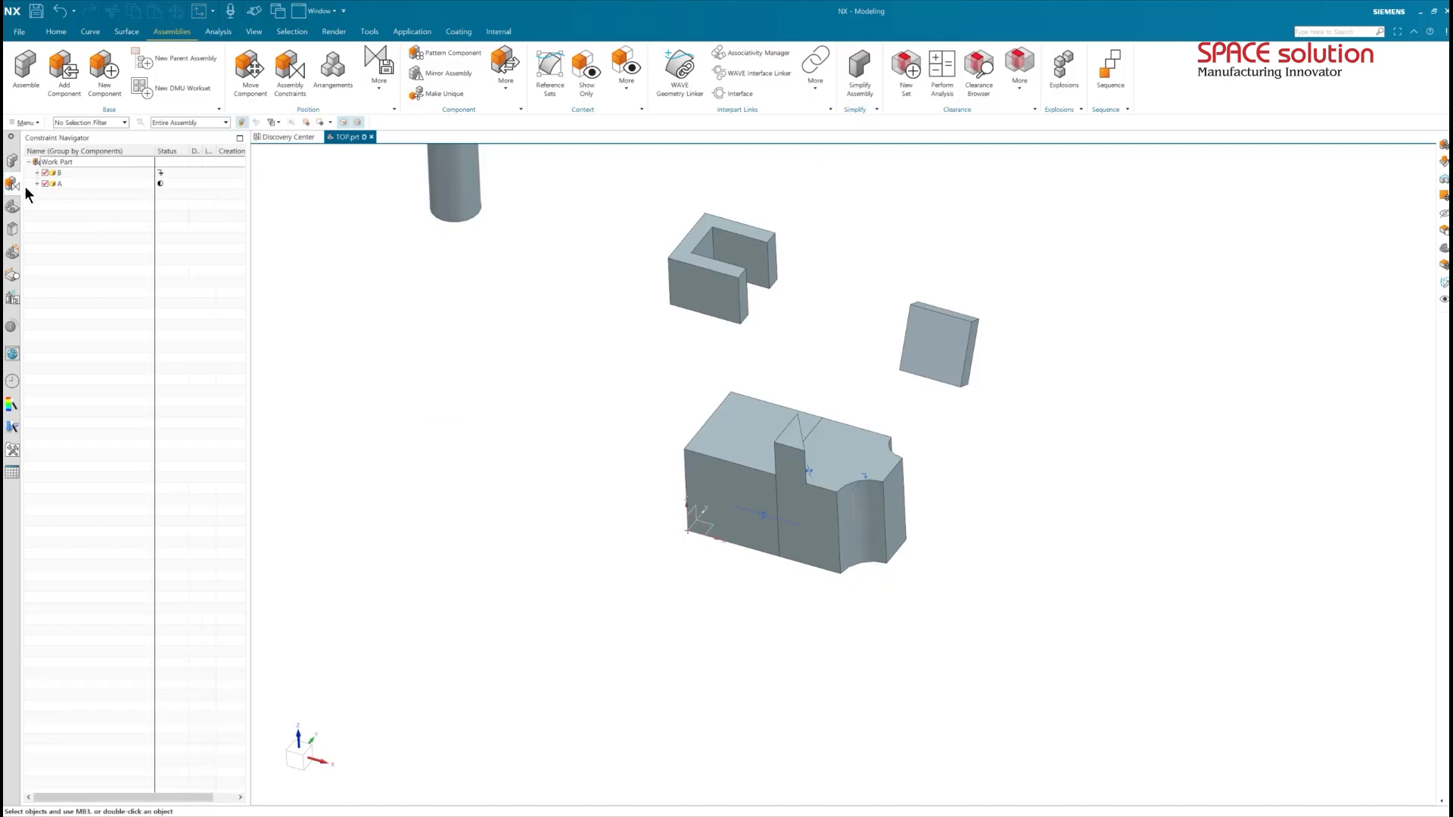
left_click(59, 173)
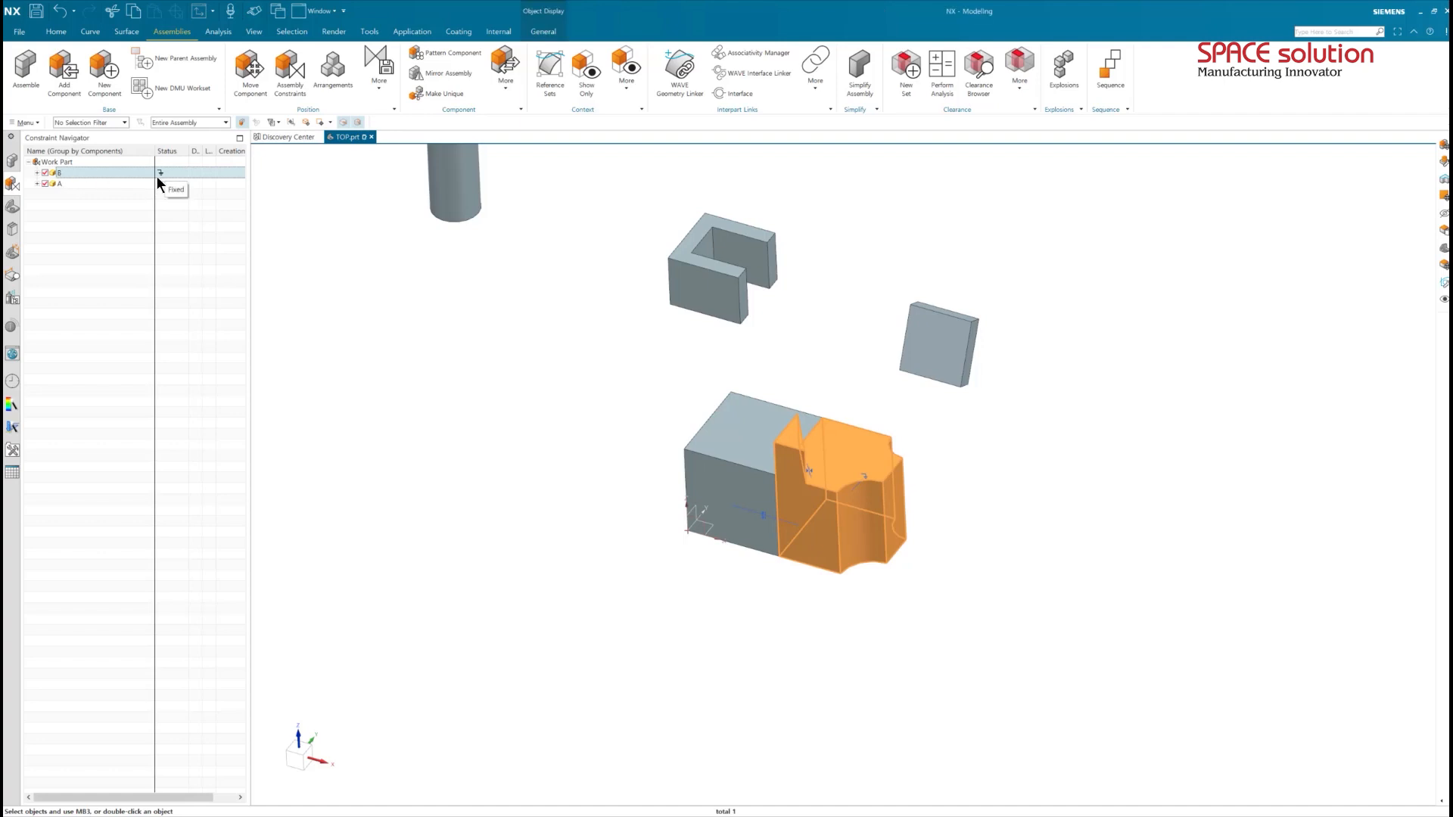
left_click(107, 184)
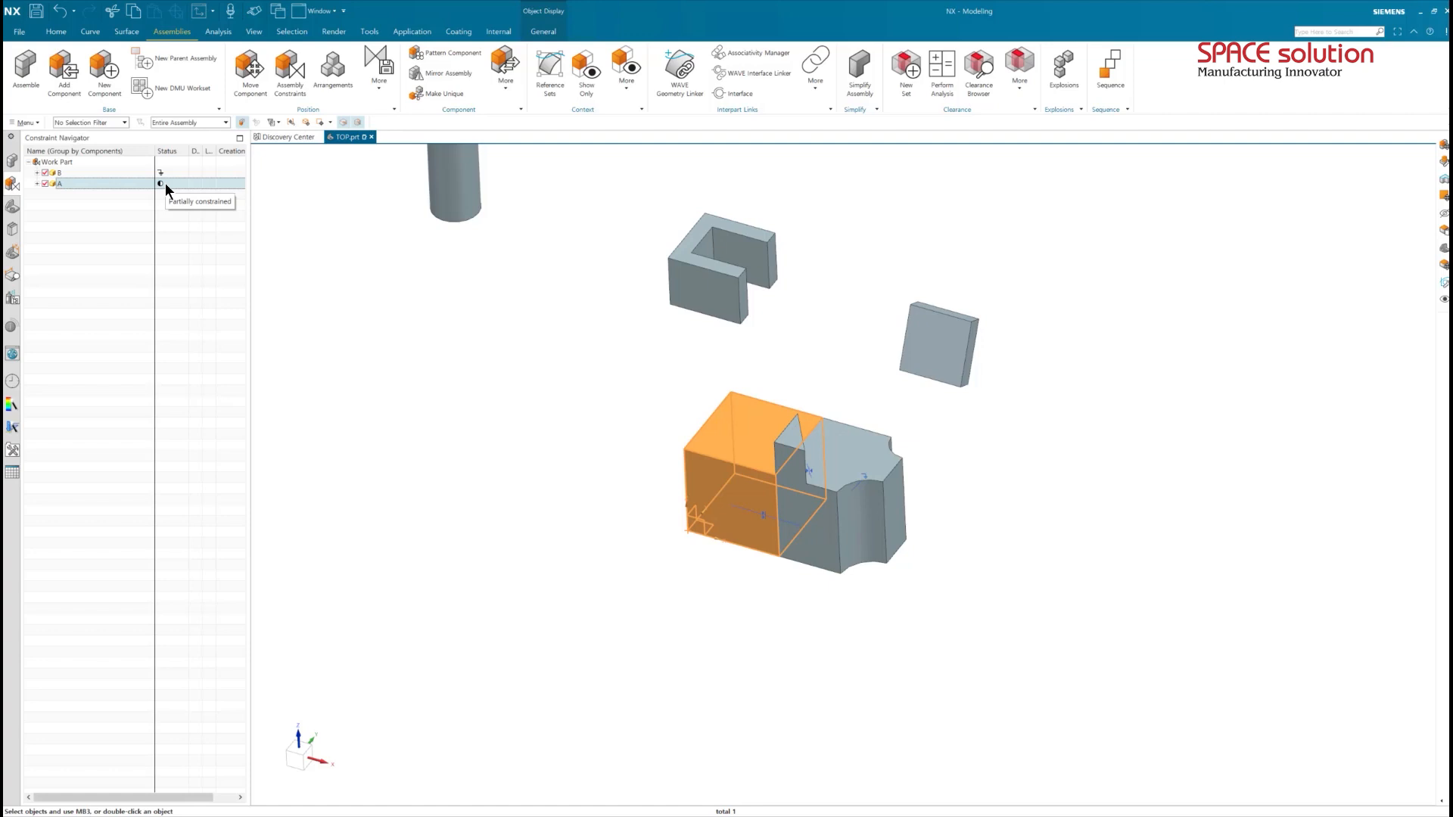
key("Escape")
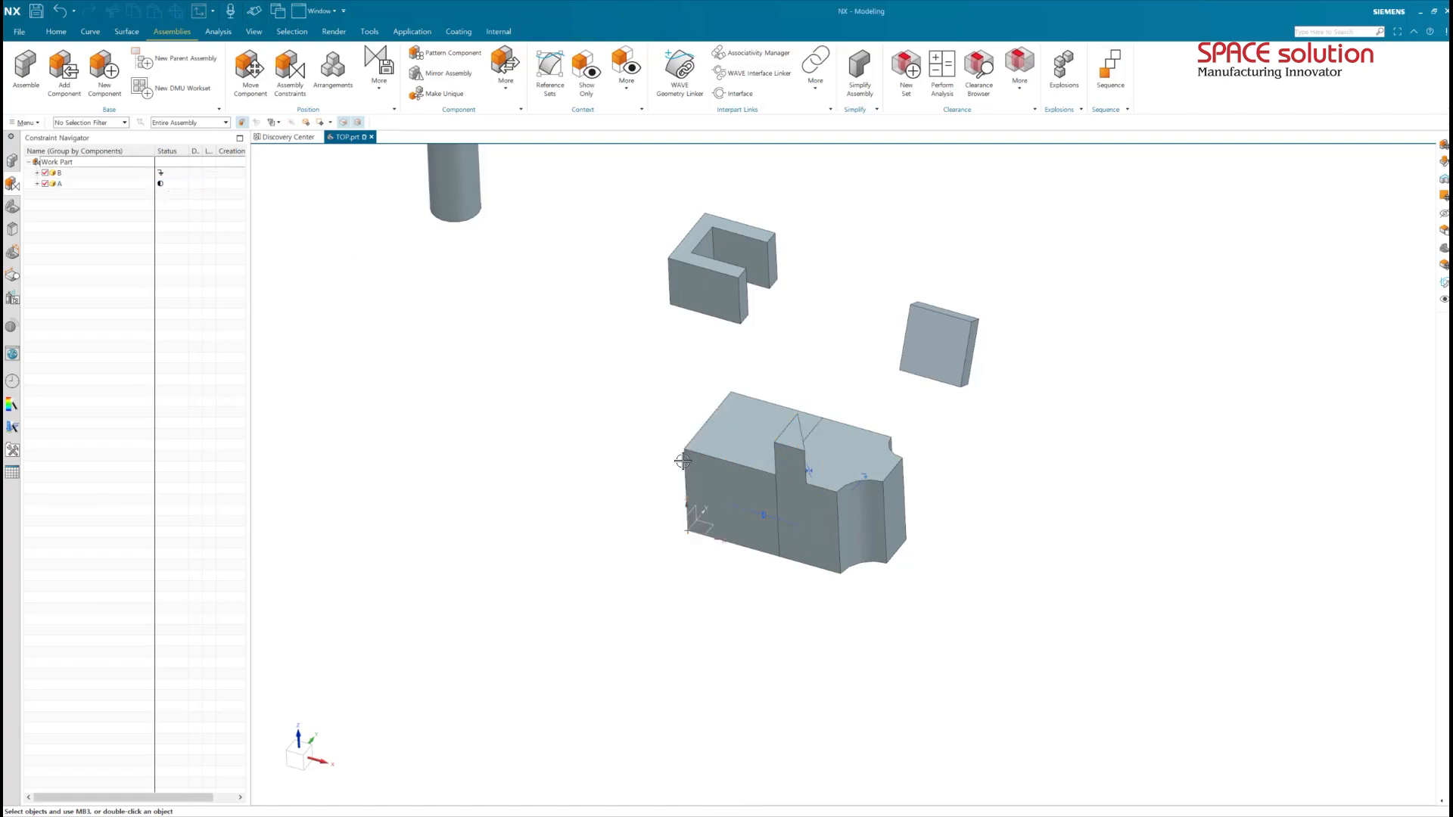
Show the remaining degrees of freedom of cube A.
right_click(731, 438)
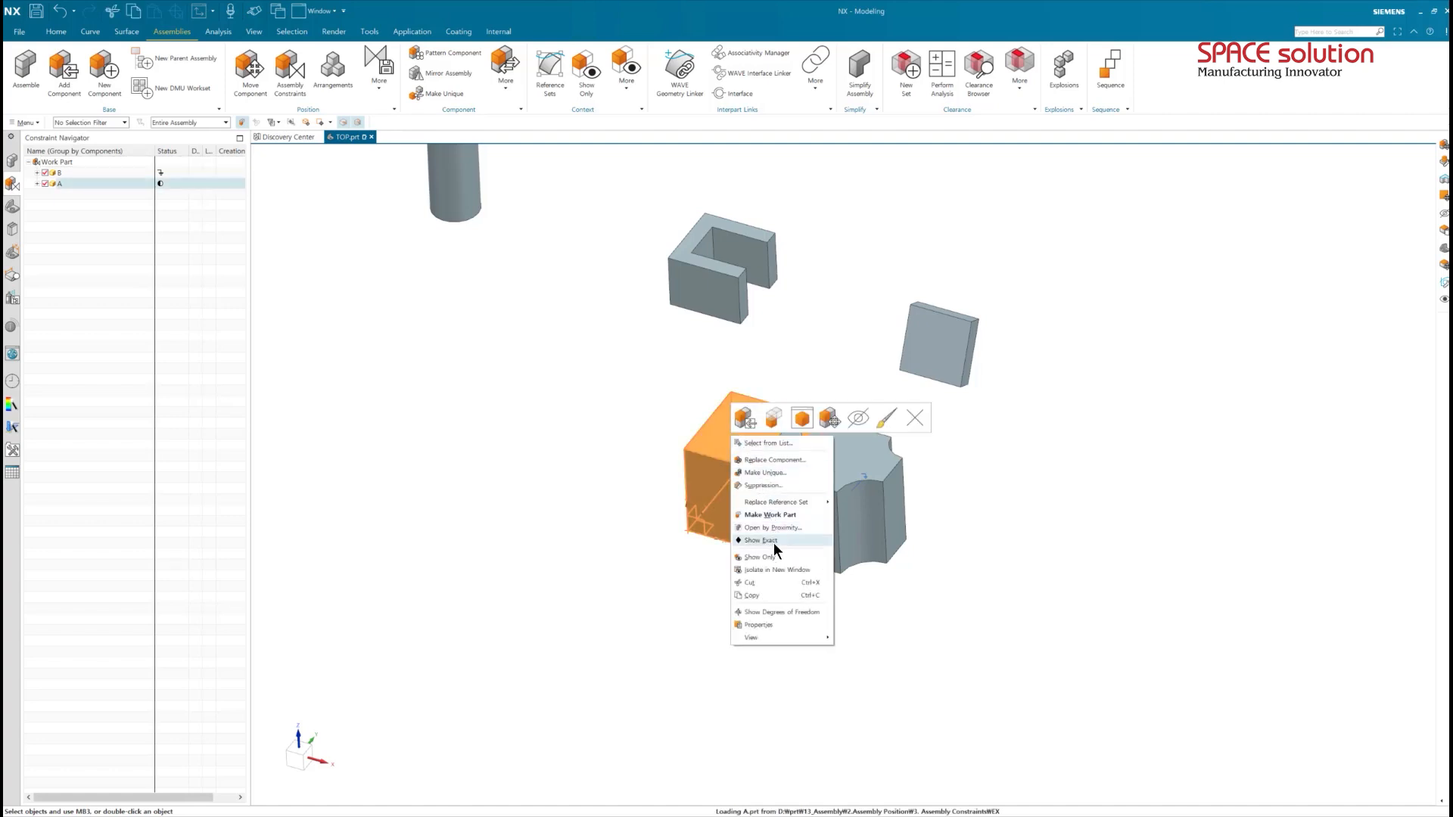
left_click(784, 611)
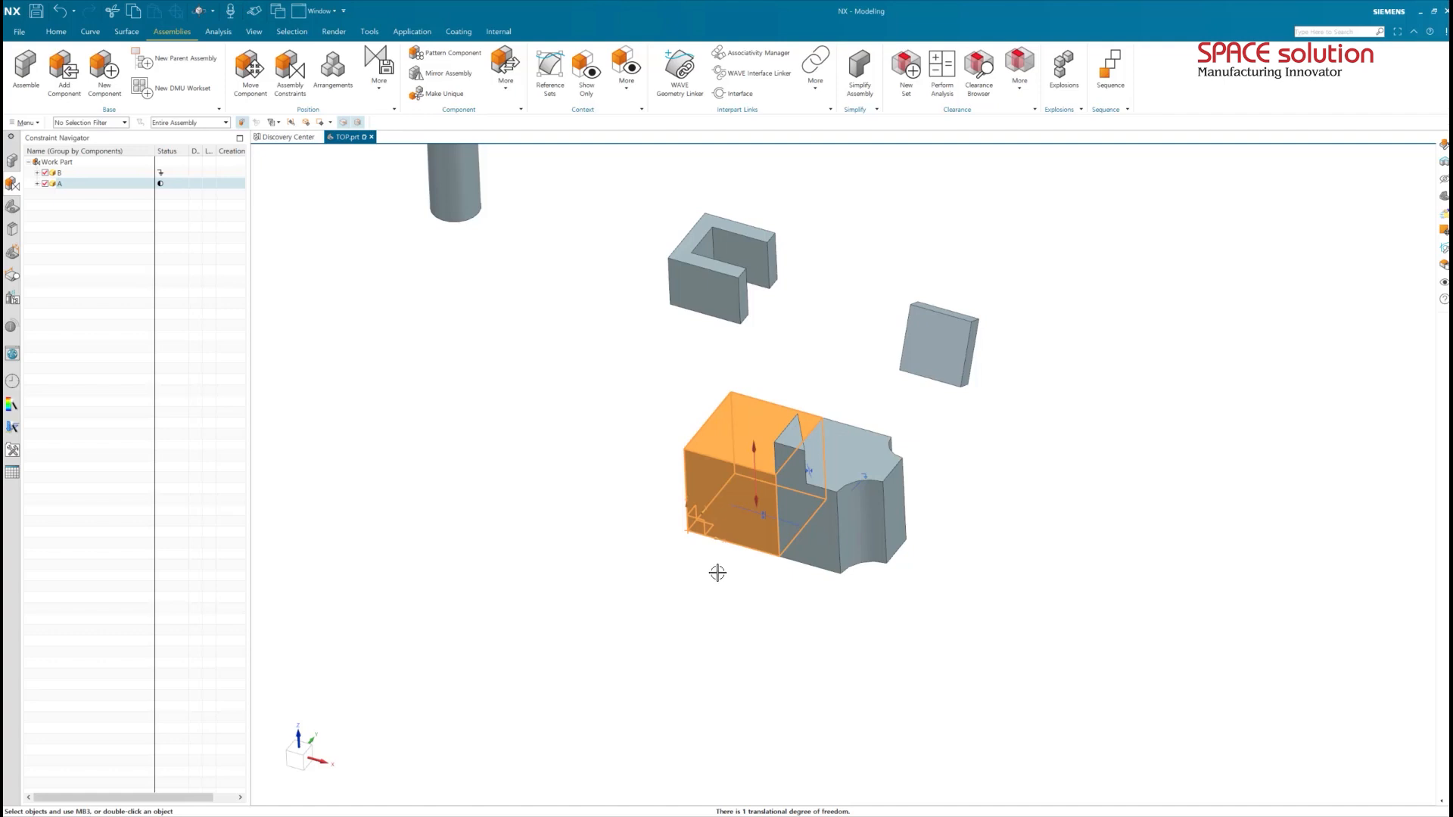
key("Escape")
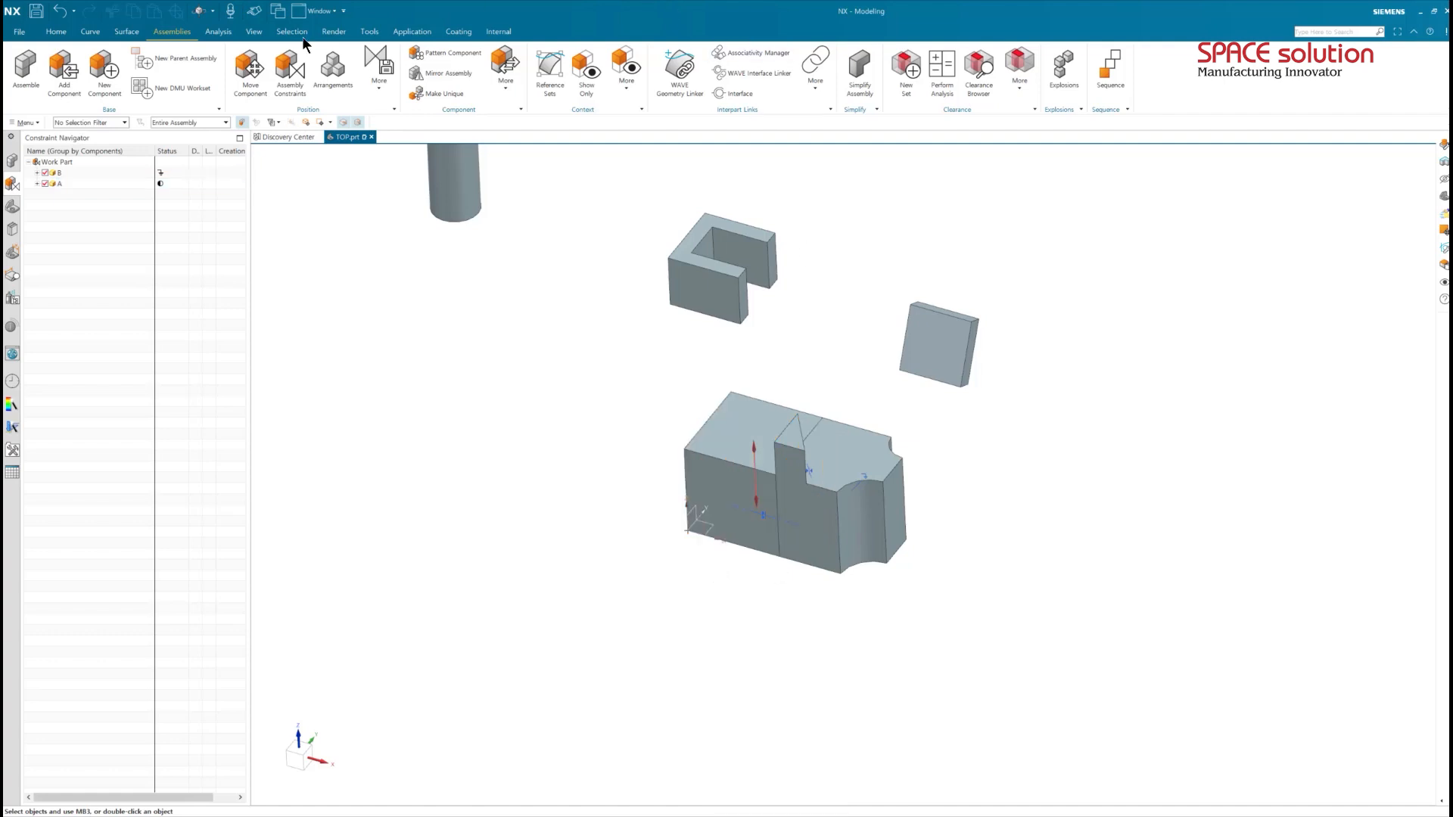
Move cube A upward along the ZC axis to test its remaining movement, and discard the move.
left_click(248, 80)
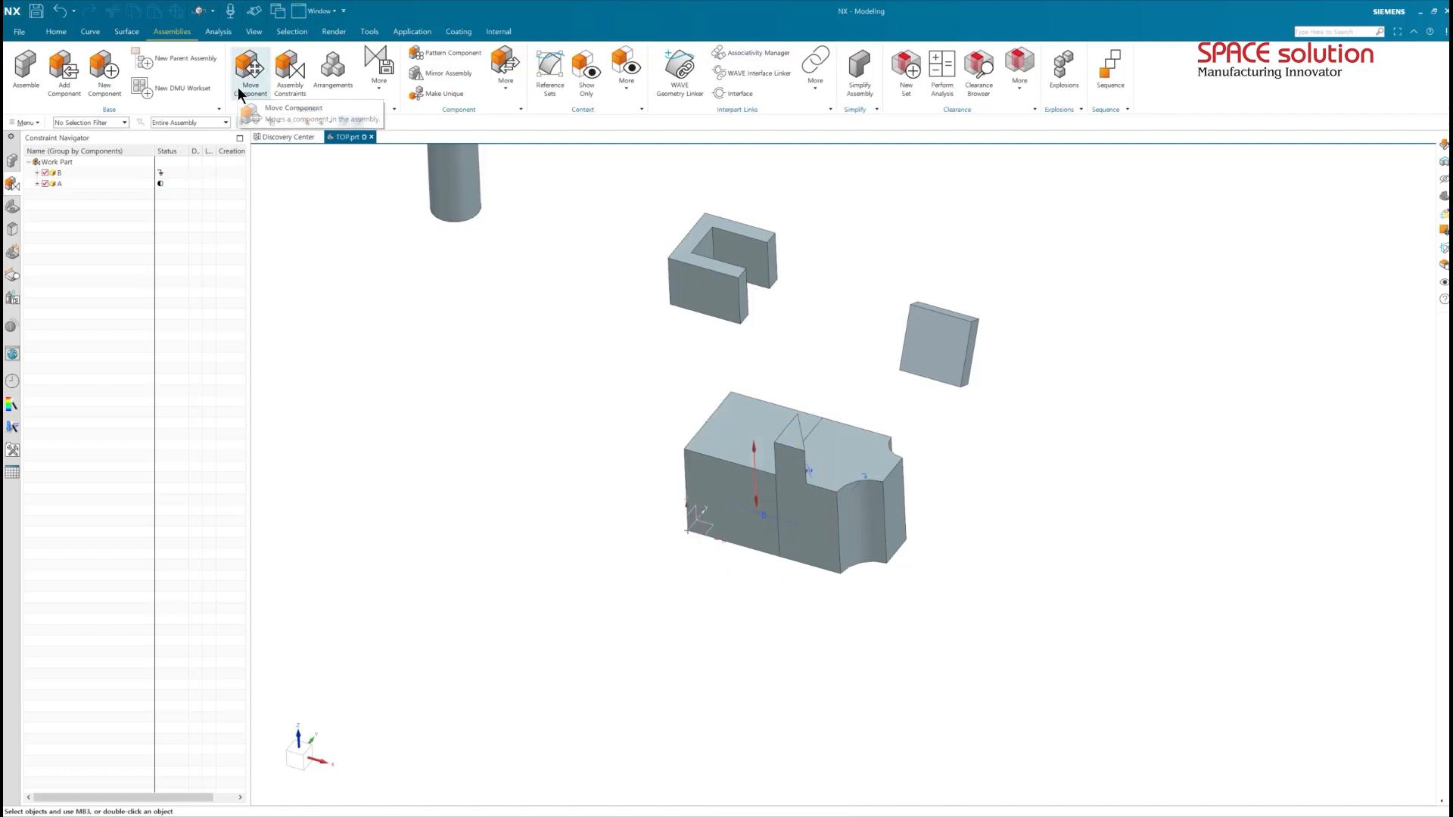
left_click(738, 463)
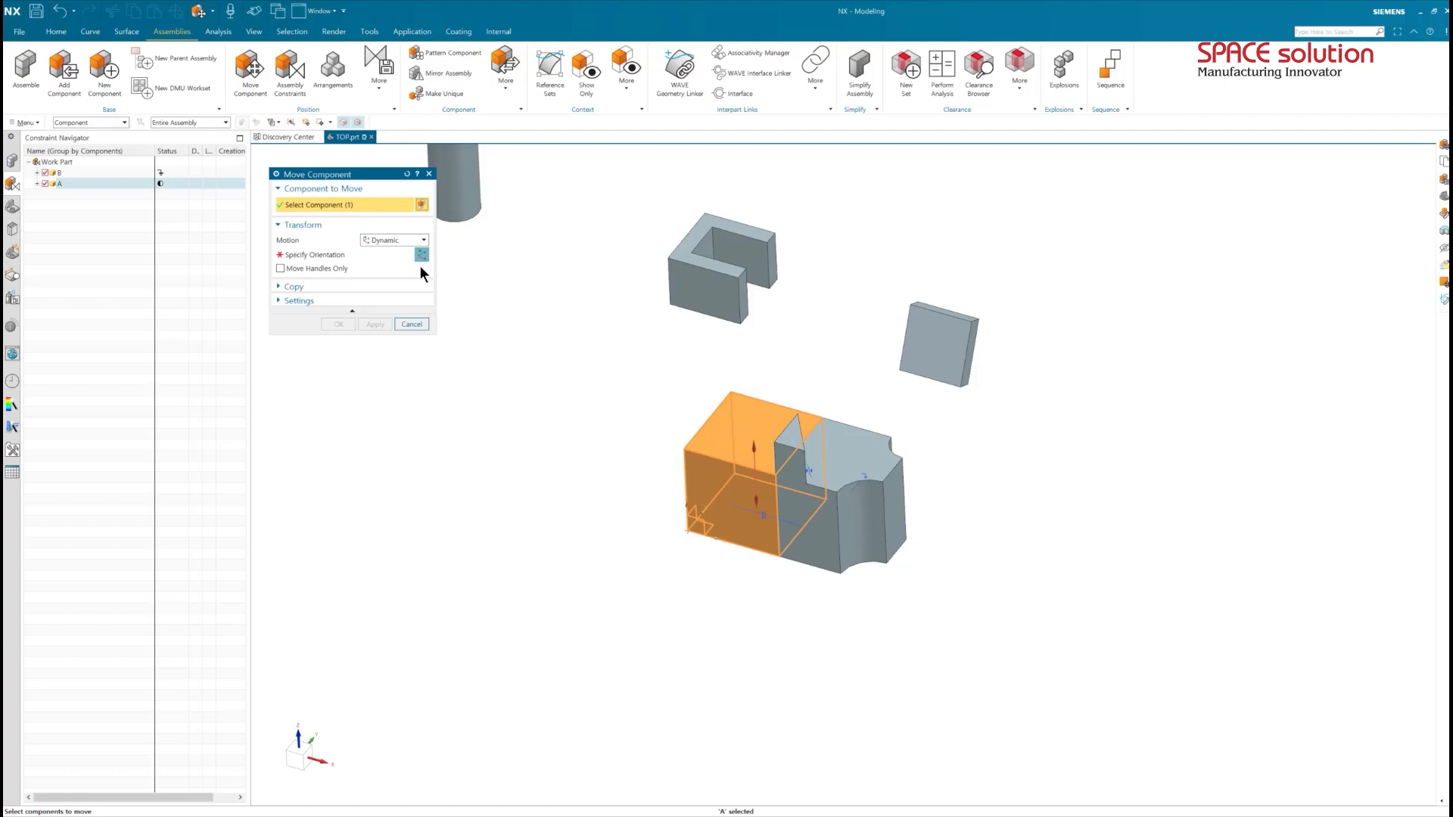
middle_click(492, 277)
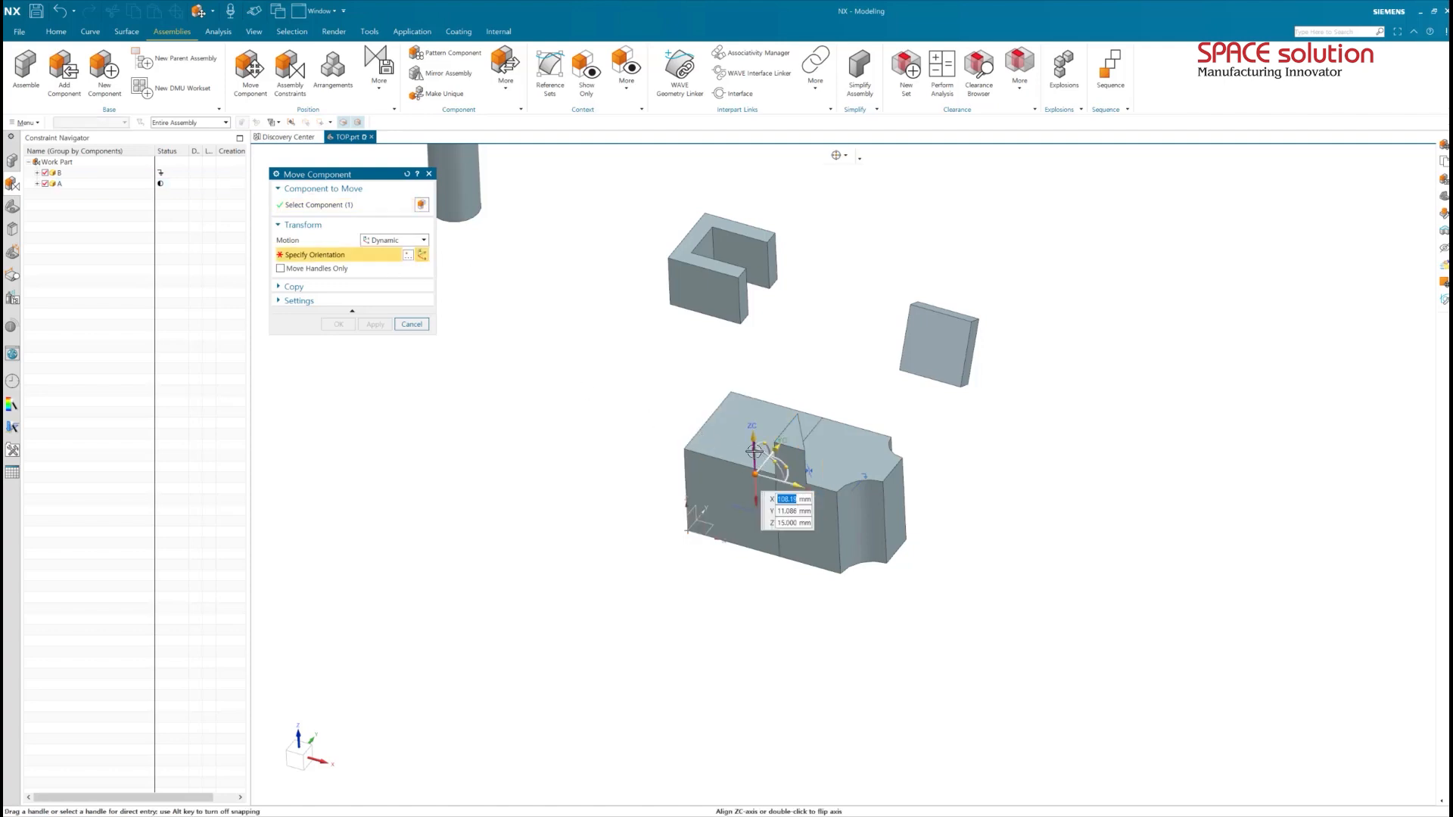
mouse_move(755, 437)
left_mouse_down()
mouse_move(738, 371)
mouse_move(746, 308)
mouse_move(726, 325)
mouse_move(712, 483)
mouse_move(715, 375)
mouse_move(704, 443)
mouse_move(769, 439)
left_mouse_up()
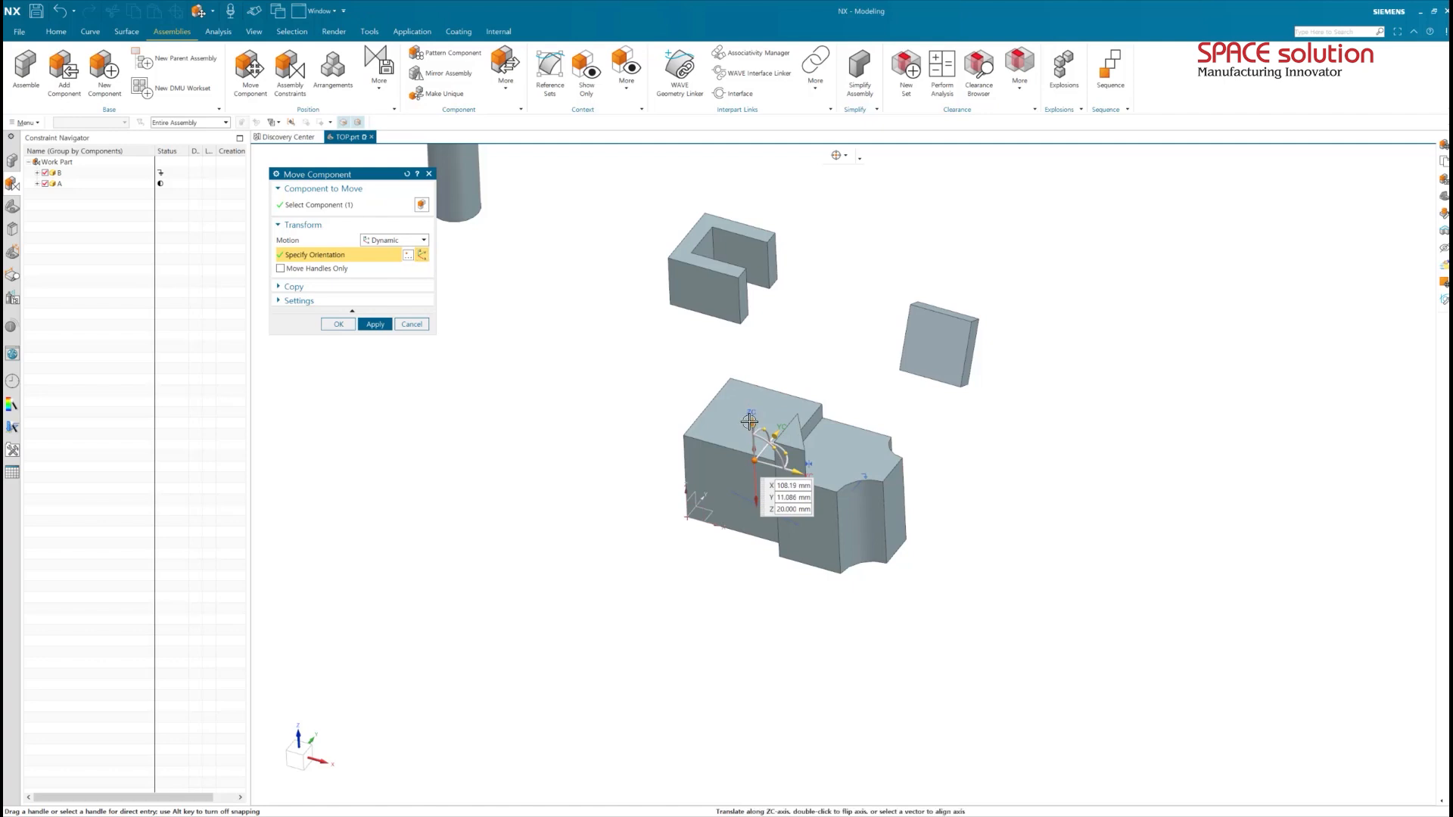
left_click_drag(747, 420, 681, 409)
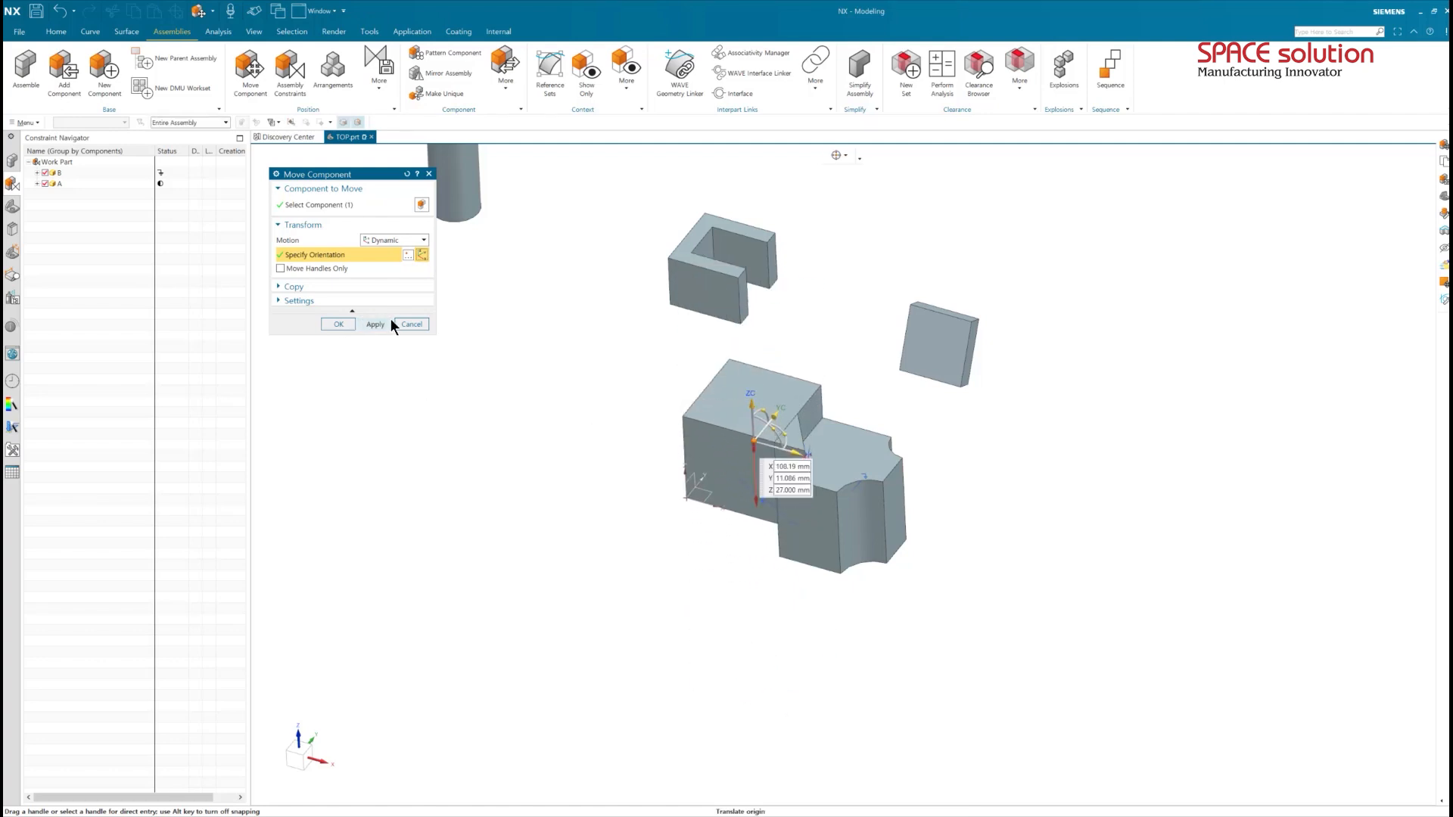
left_click(404, 324)
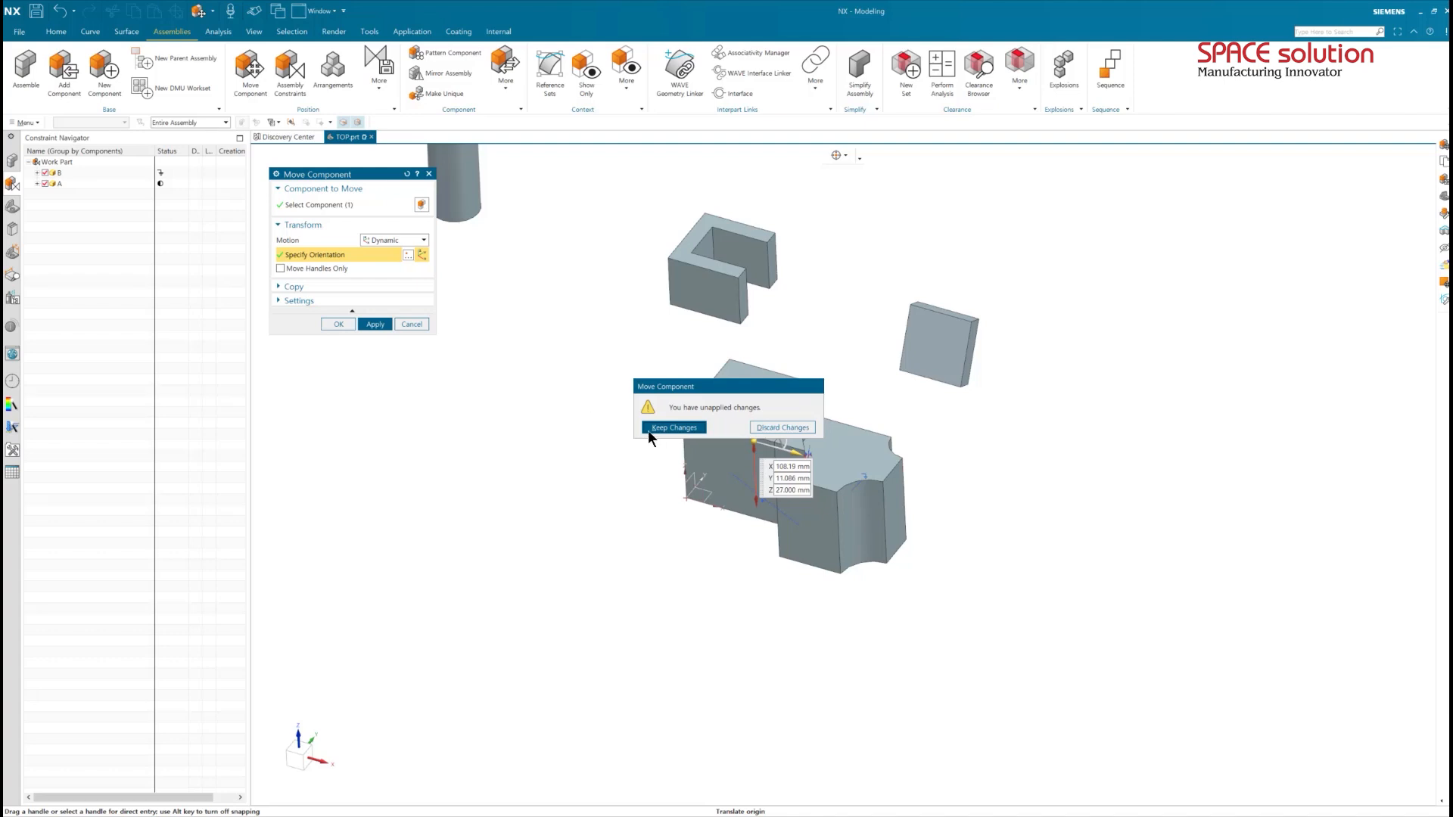
left_click(791, 428)
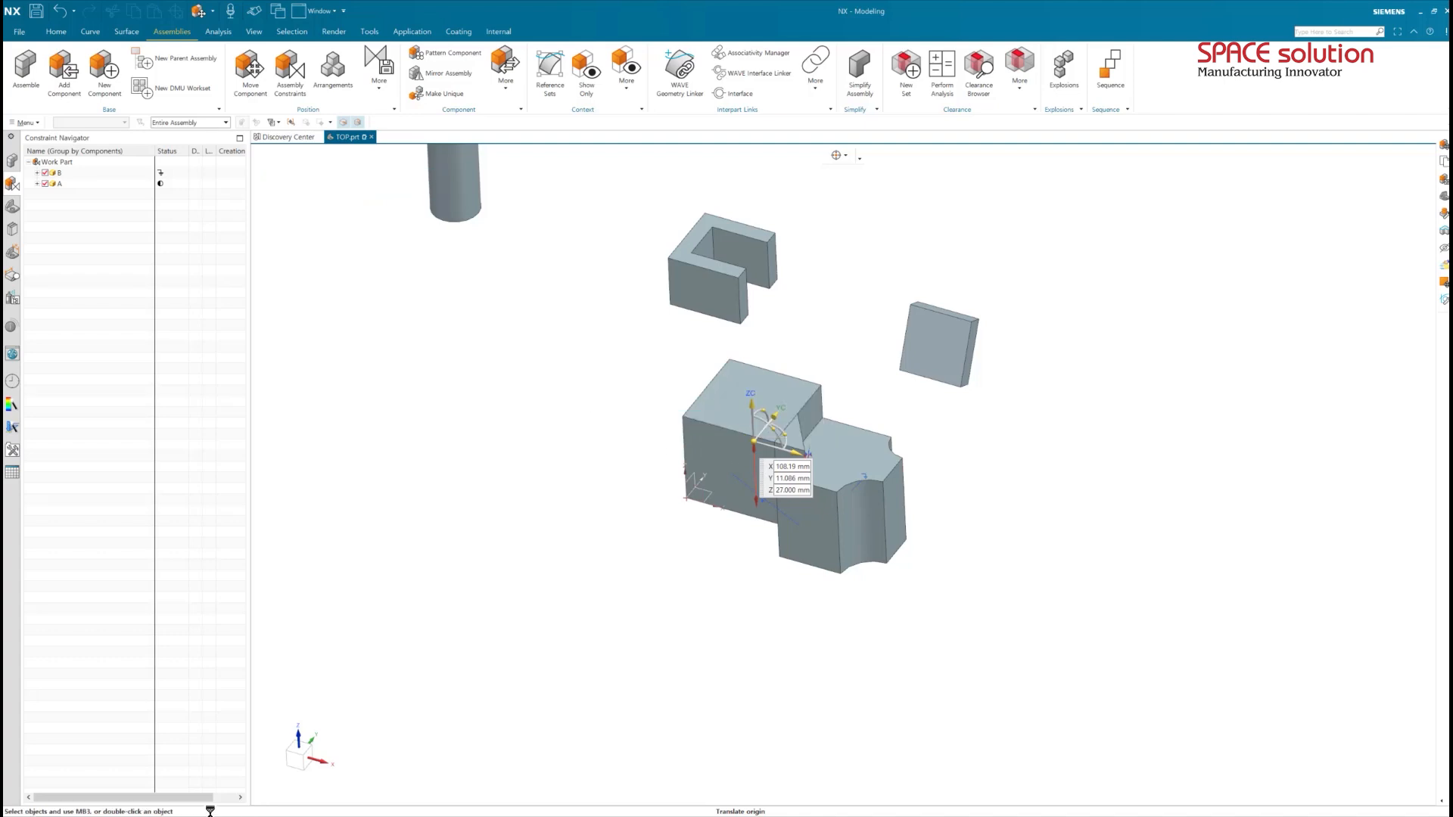
Add an Align constraint between the bottom face of component B and the bottom face of cube A.
middle_click_drag(749, 564, 728, 541)
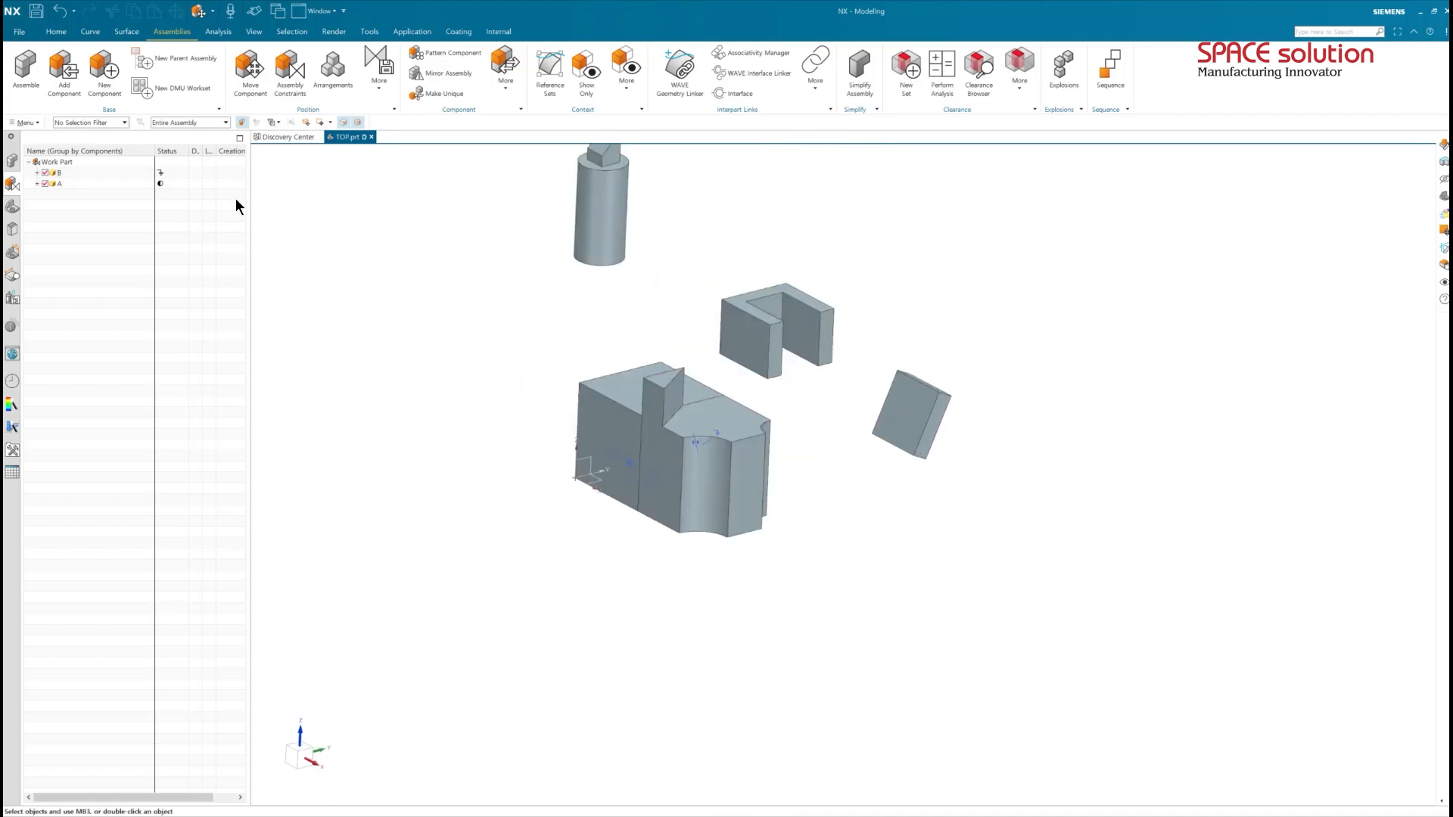
left_click(284, 83)
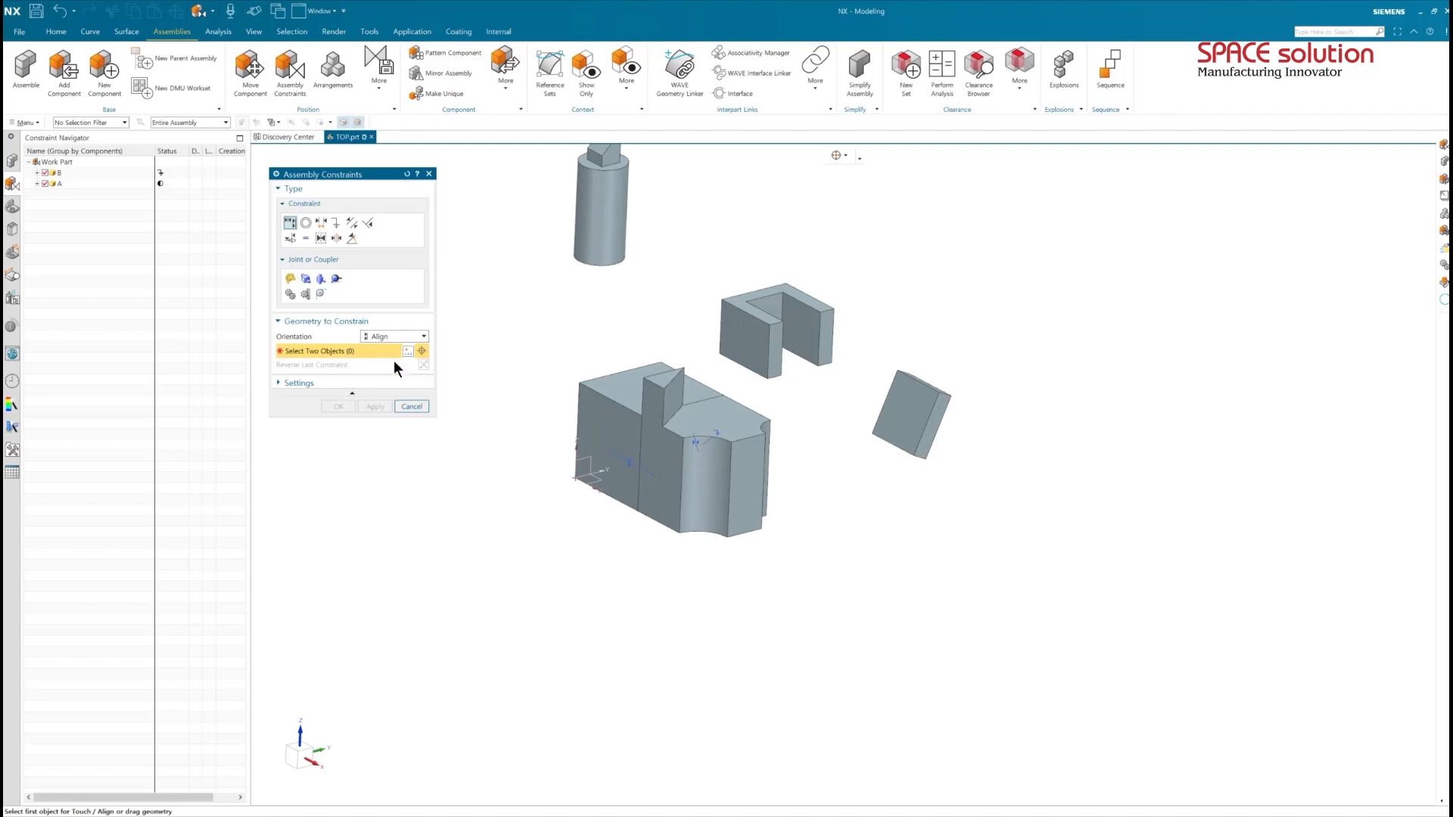
middle_click_drag(655, 328, 691, 350)
left_click(701, 316)
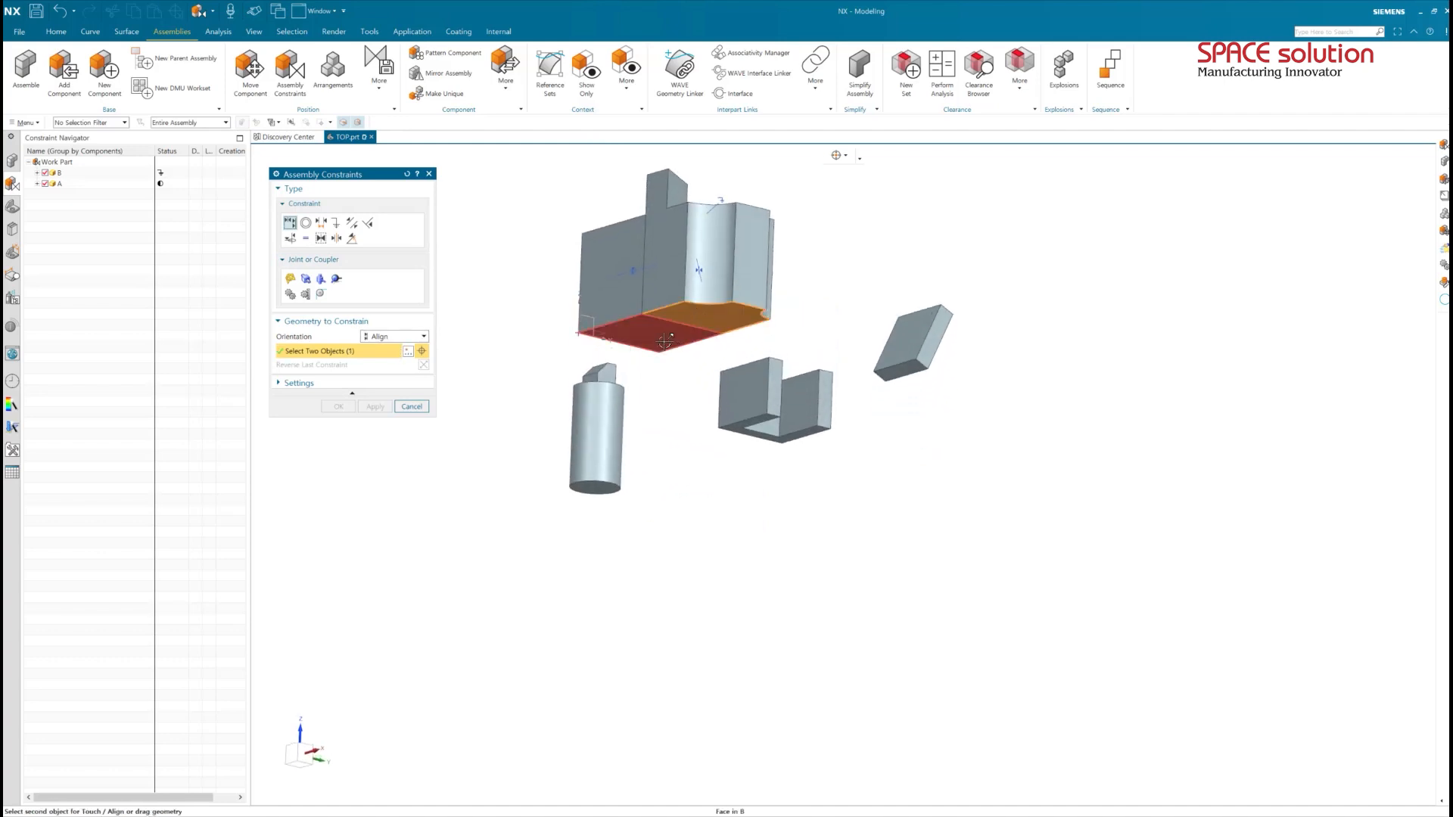
left_click(664, 341)
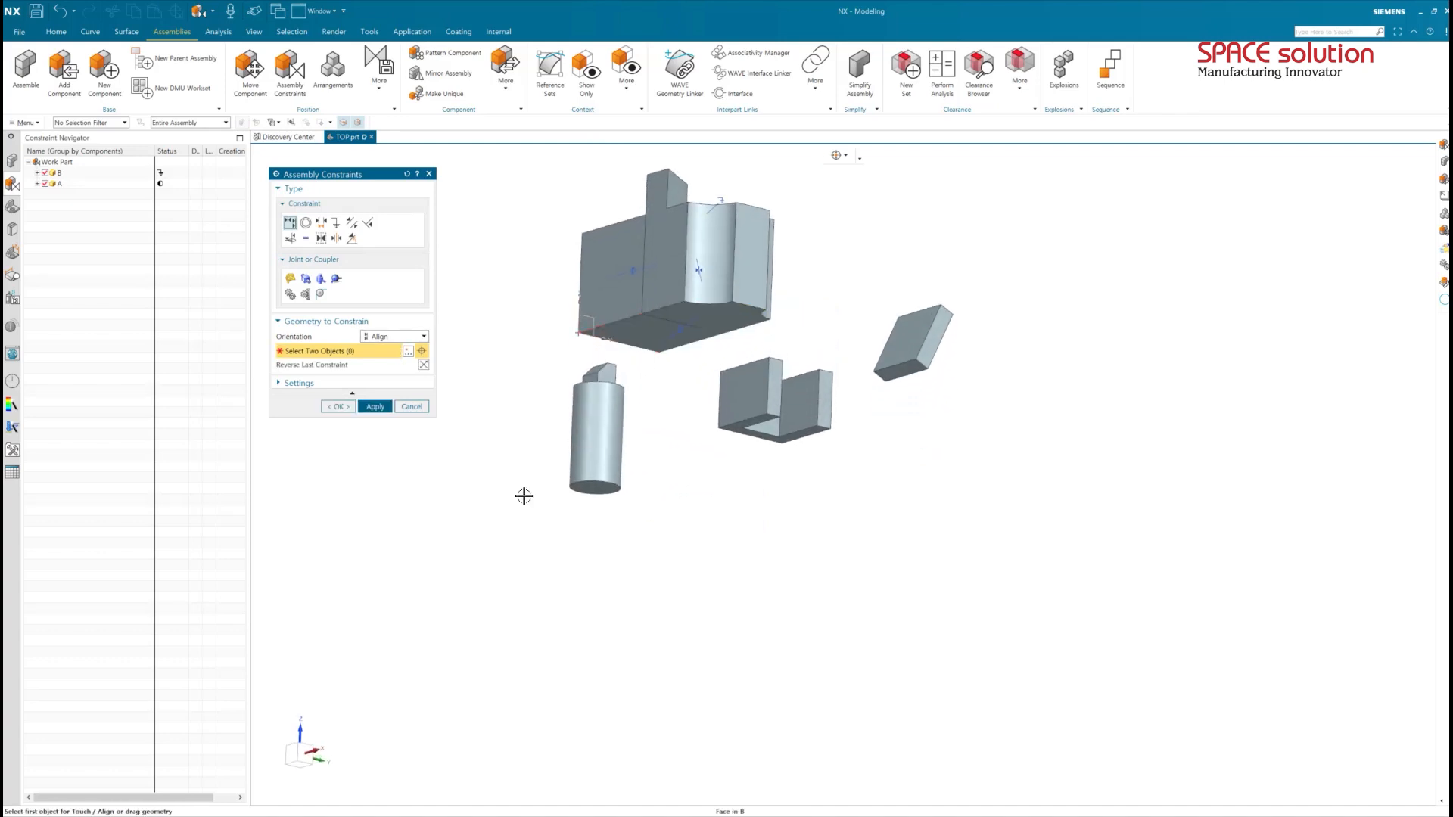
left_click(360, 406)
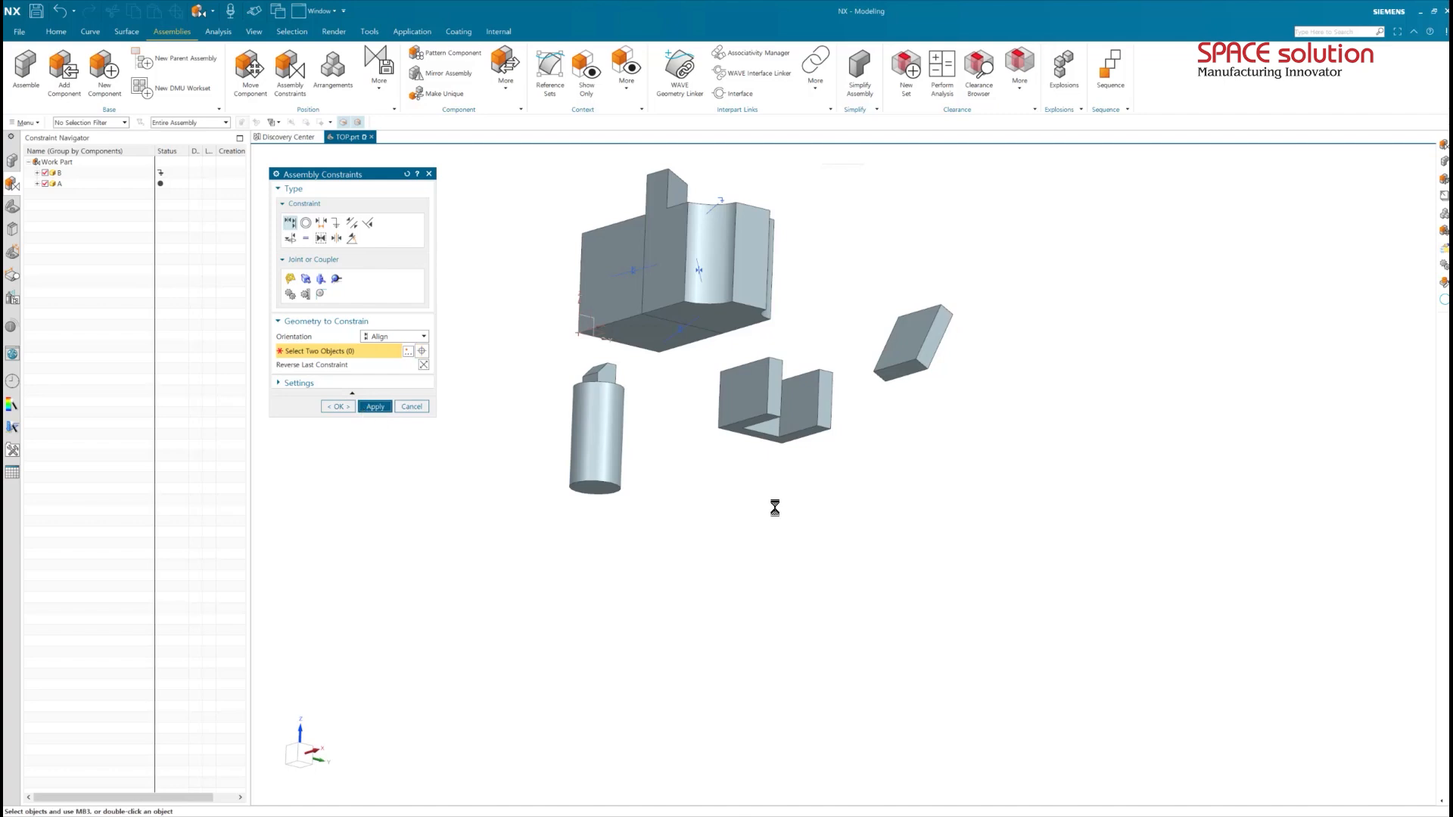
mouse_move(751, 477)
middle_mouse_down()
mouse_move(766, 503)
mouse_move(757, 492)
middle_mouse_up()
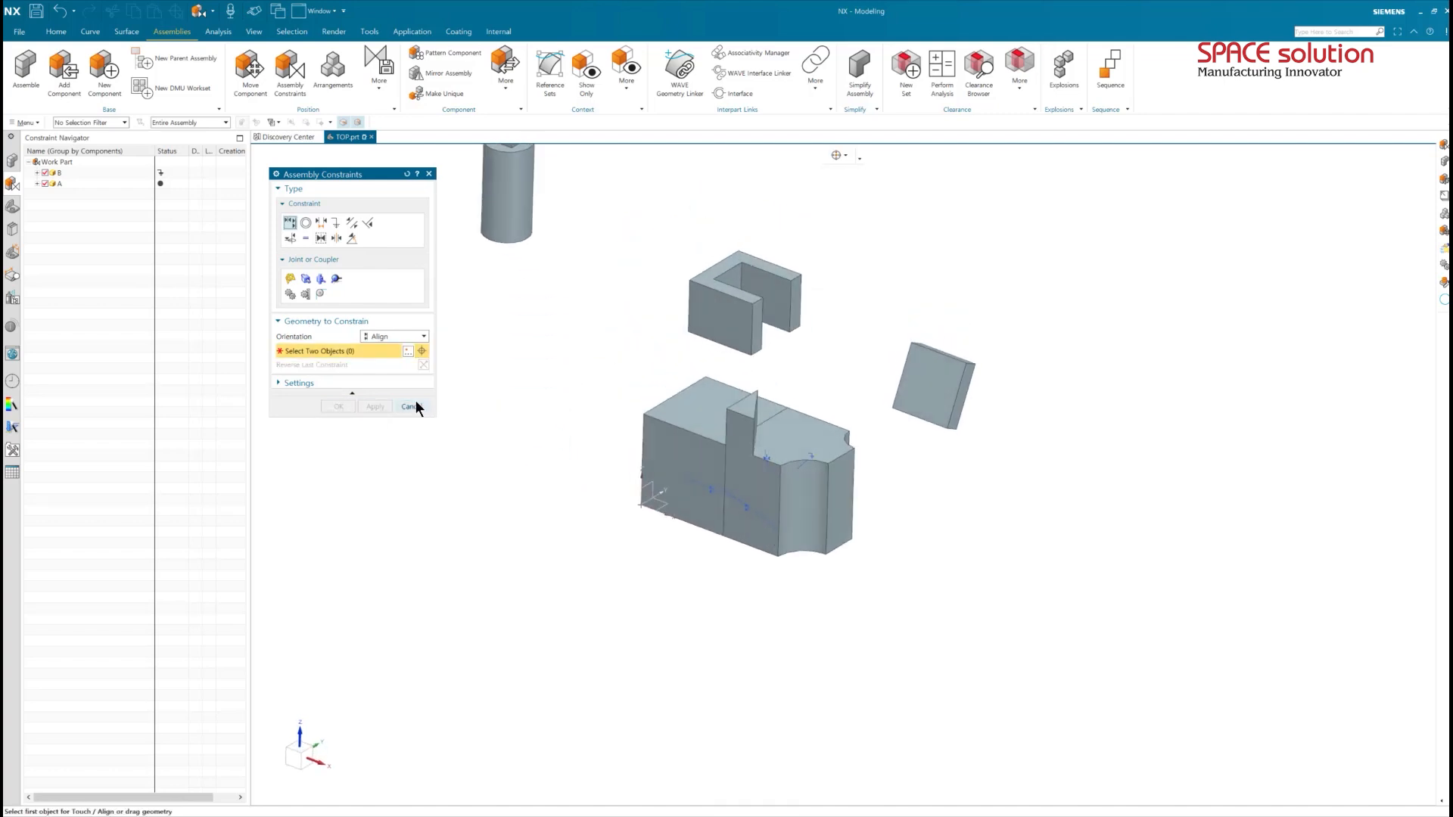
left_click(412, 406)
Check cube A's remaining degrees of freedom and clear the selection.
right_click(694, 424)
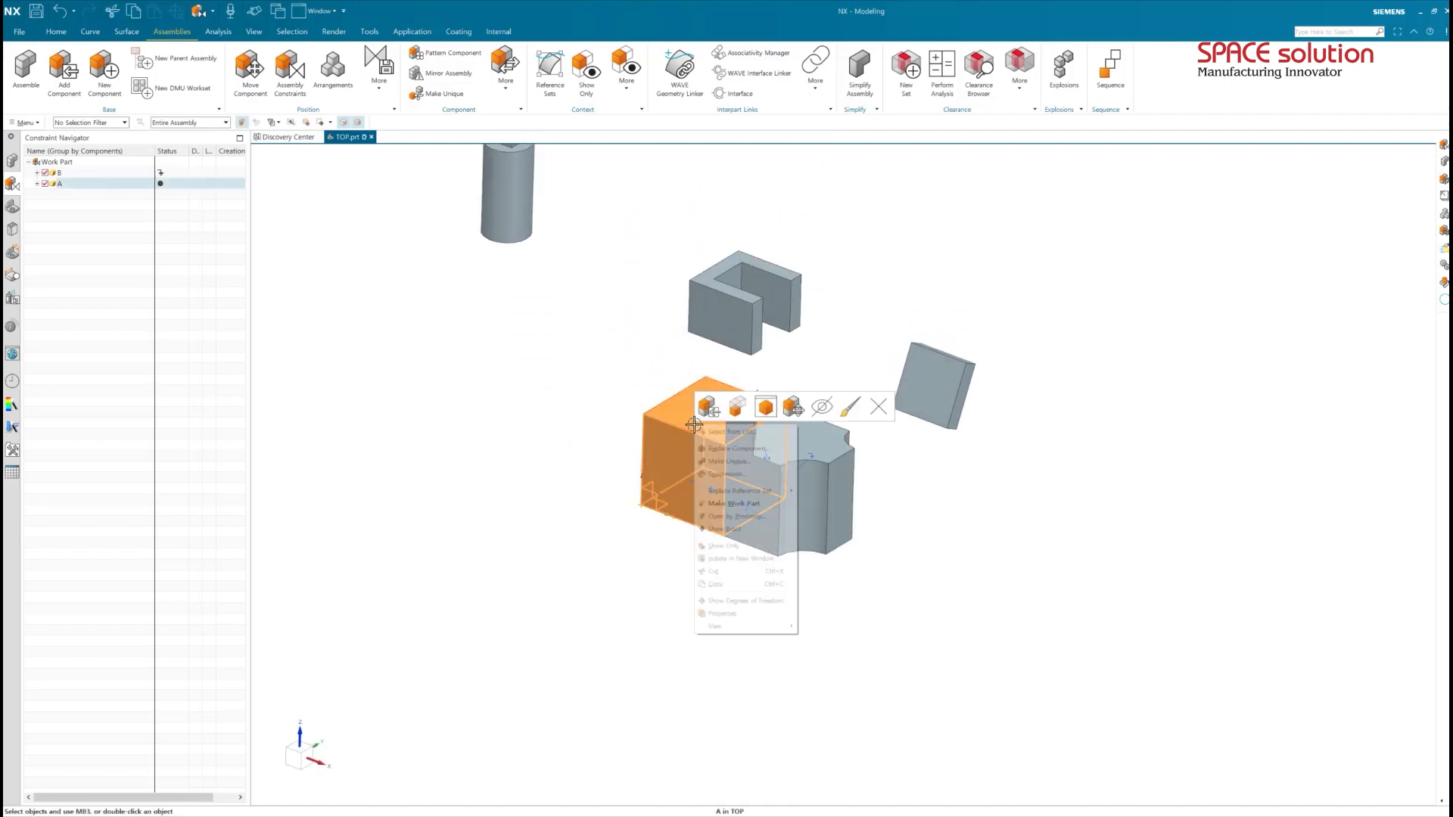
left_click(744, 596)
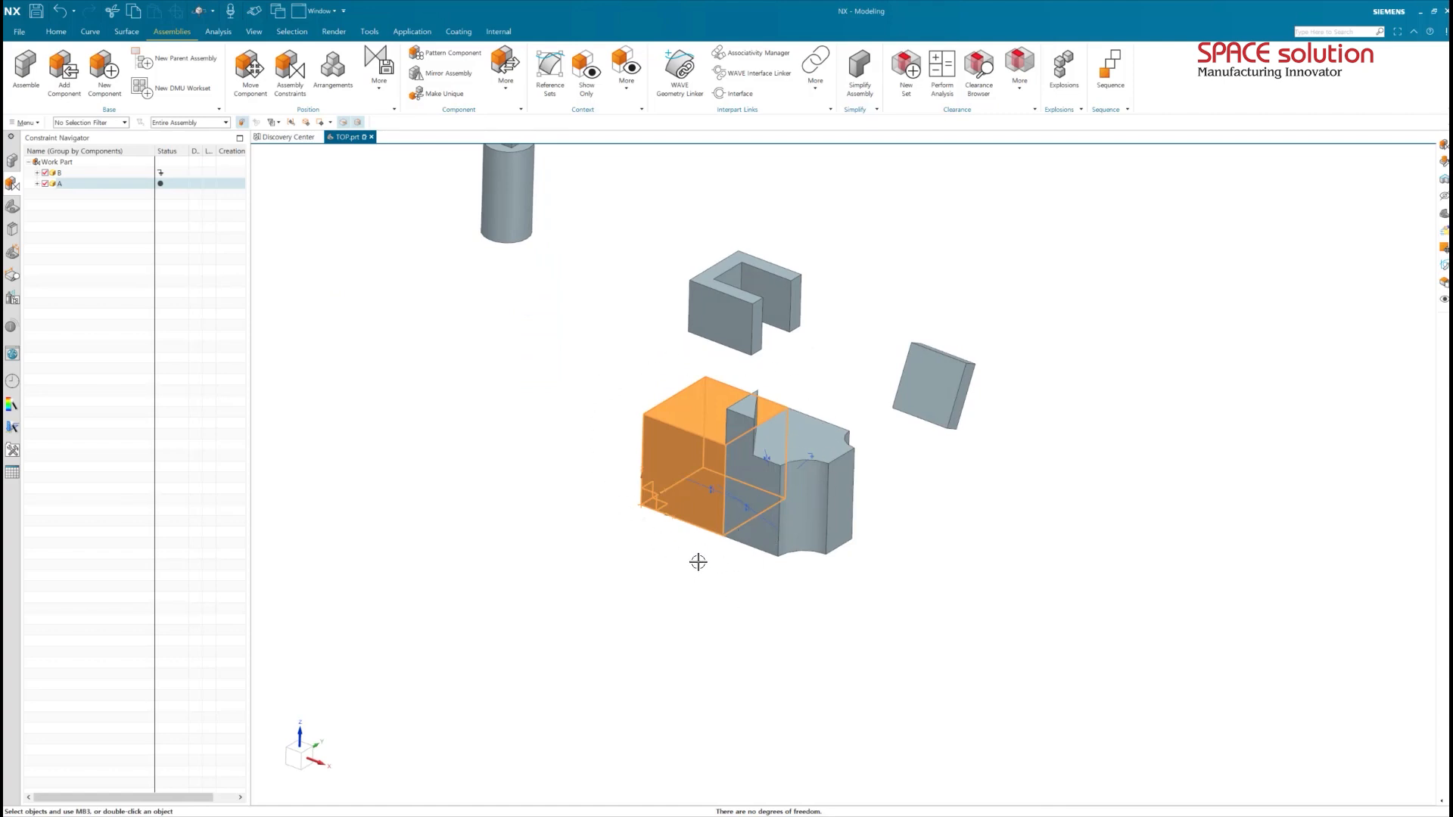
key("Escape")
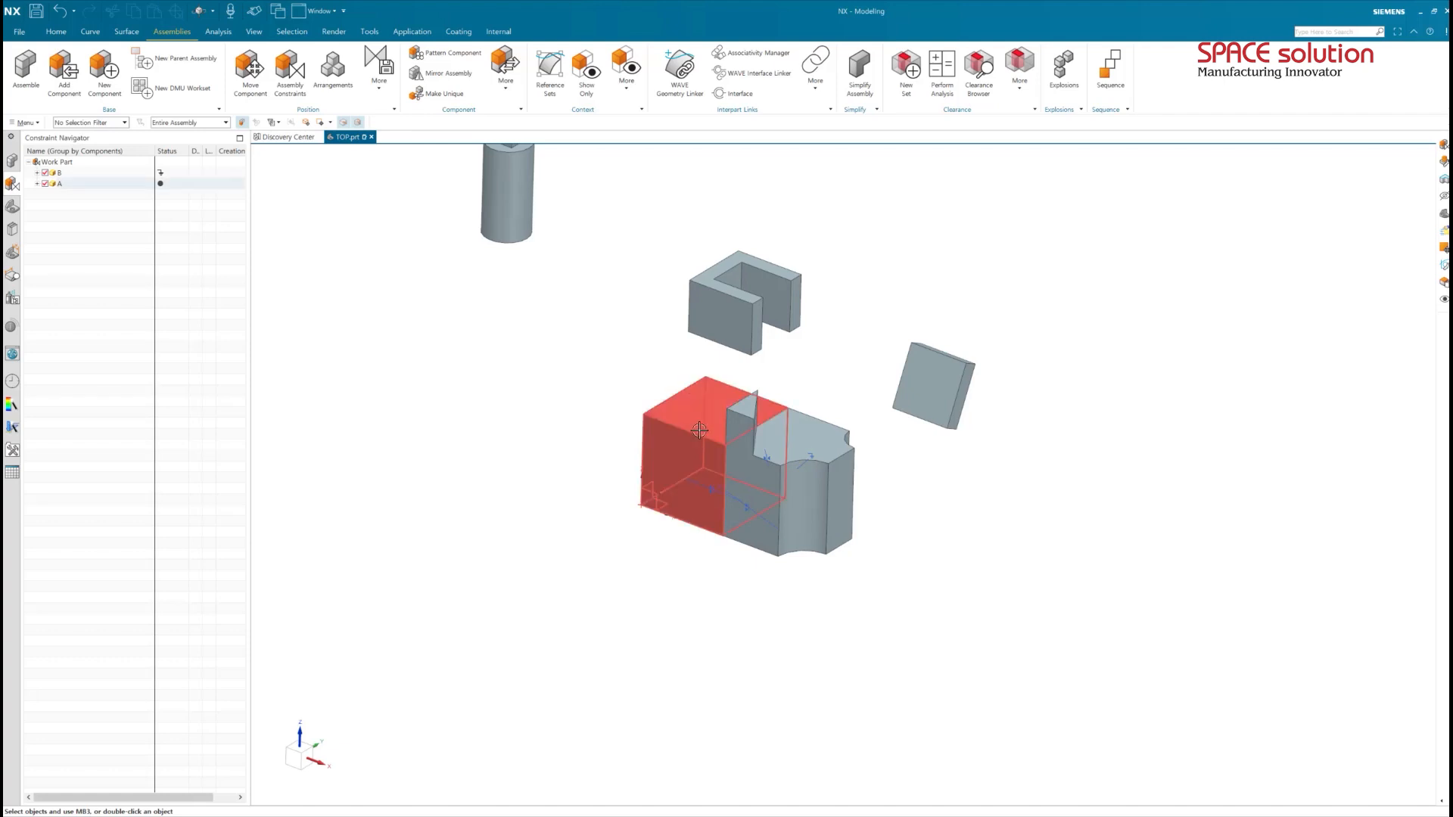
Show the degrees of freedom of the U-shaped component D, and clear the display and selection.
left_click(730, 294)
right_click(731, 294)
left_click(782, 474)
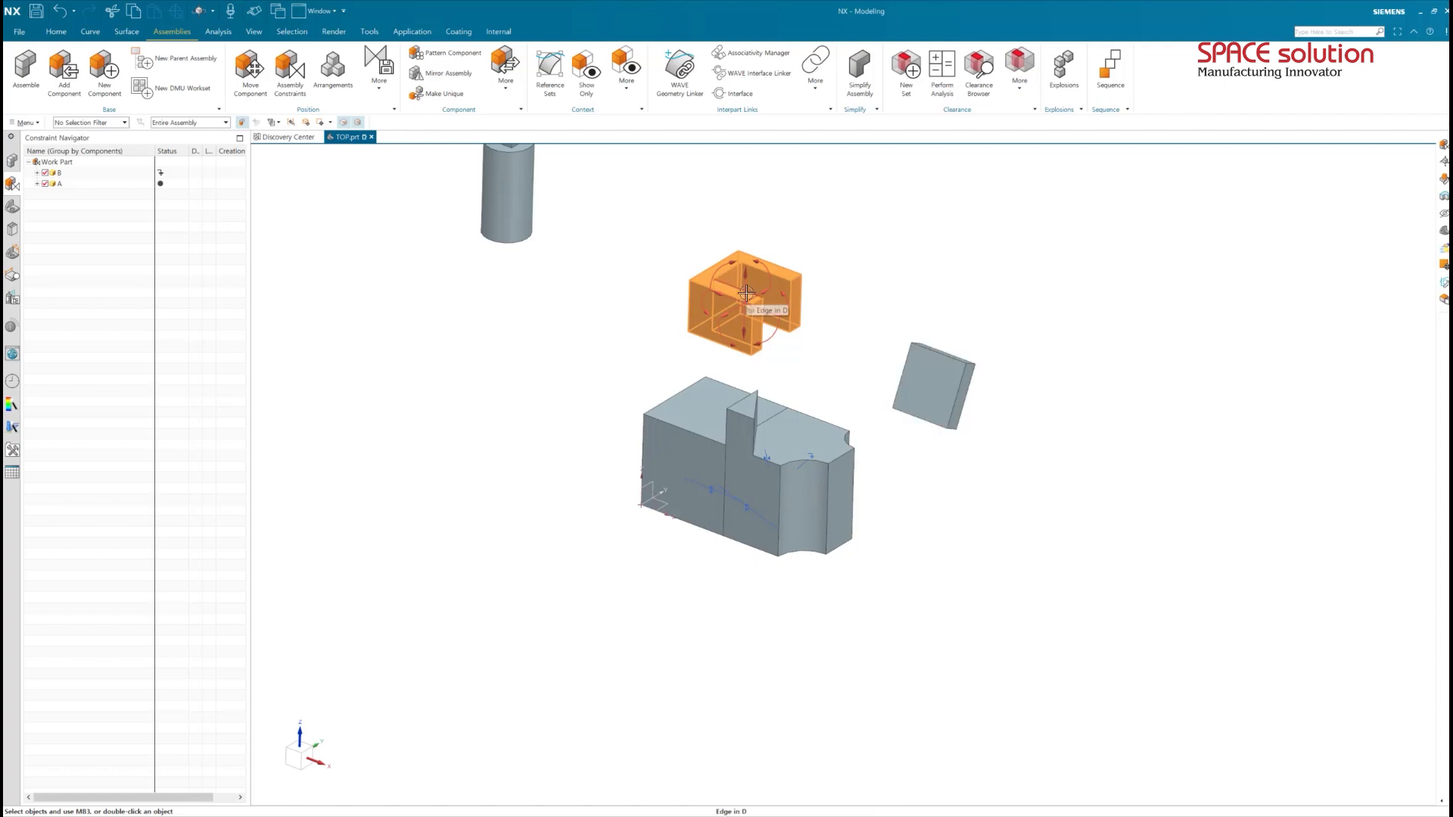
key("F5")
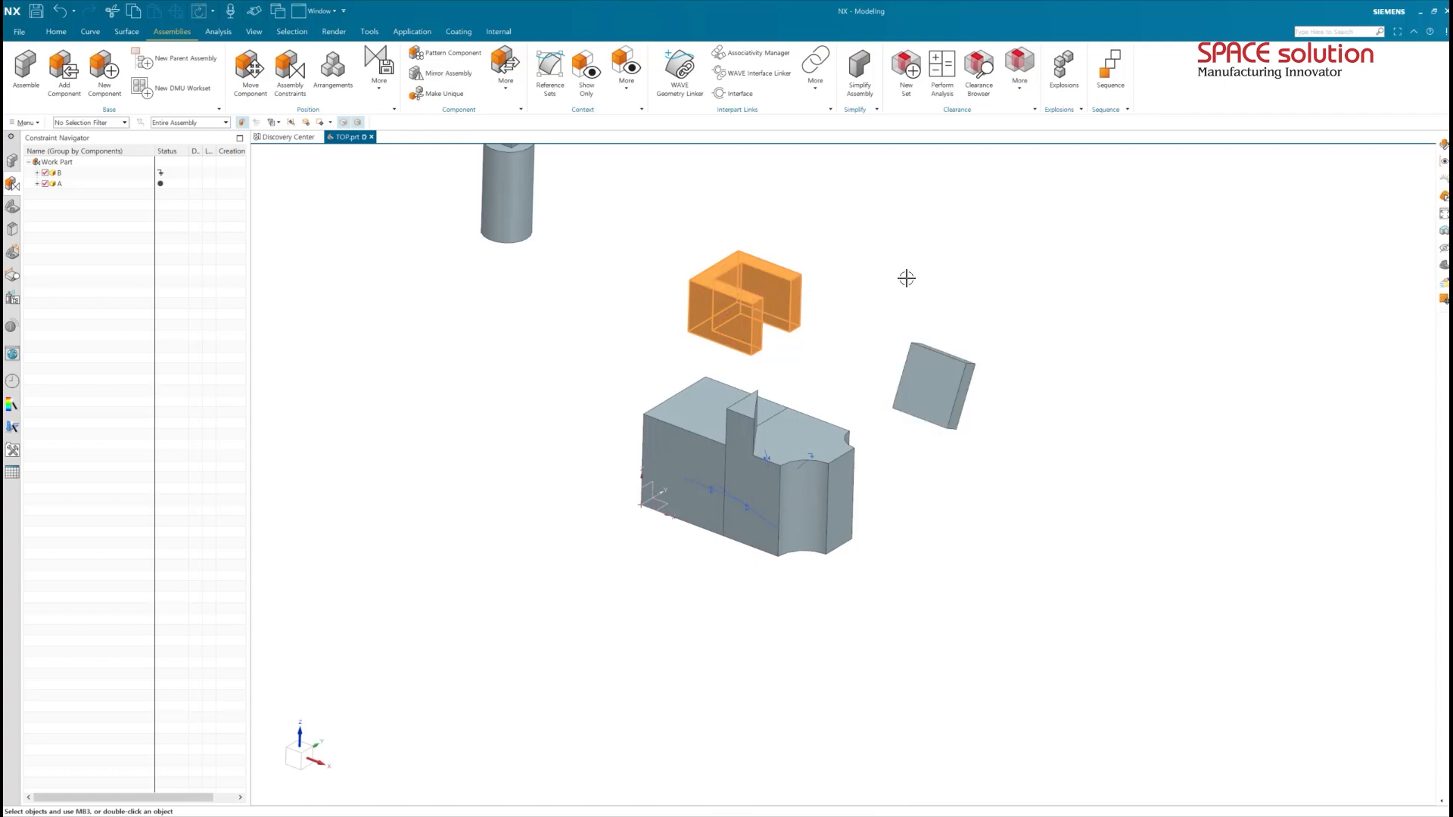
key("Escape")
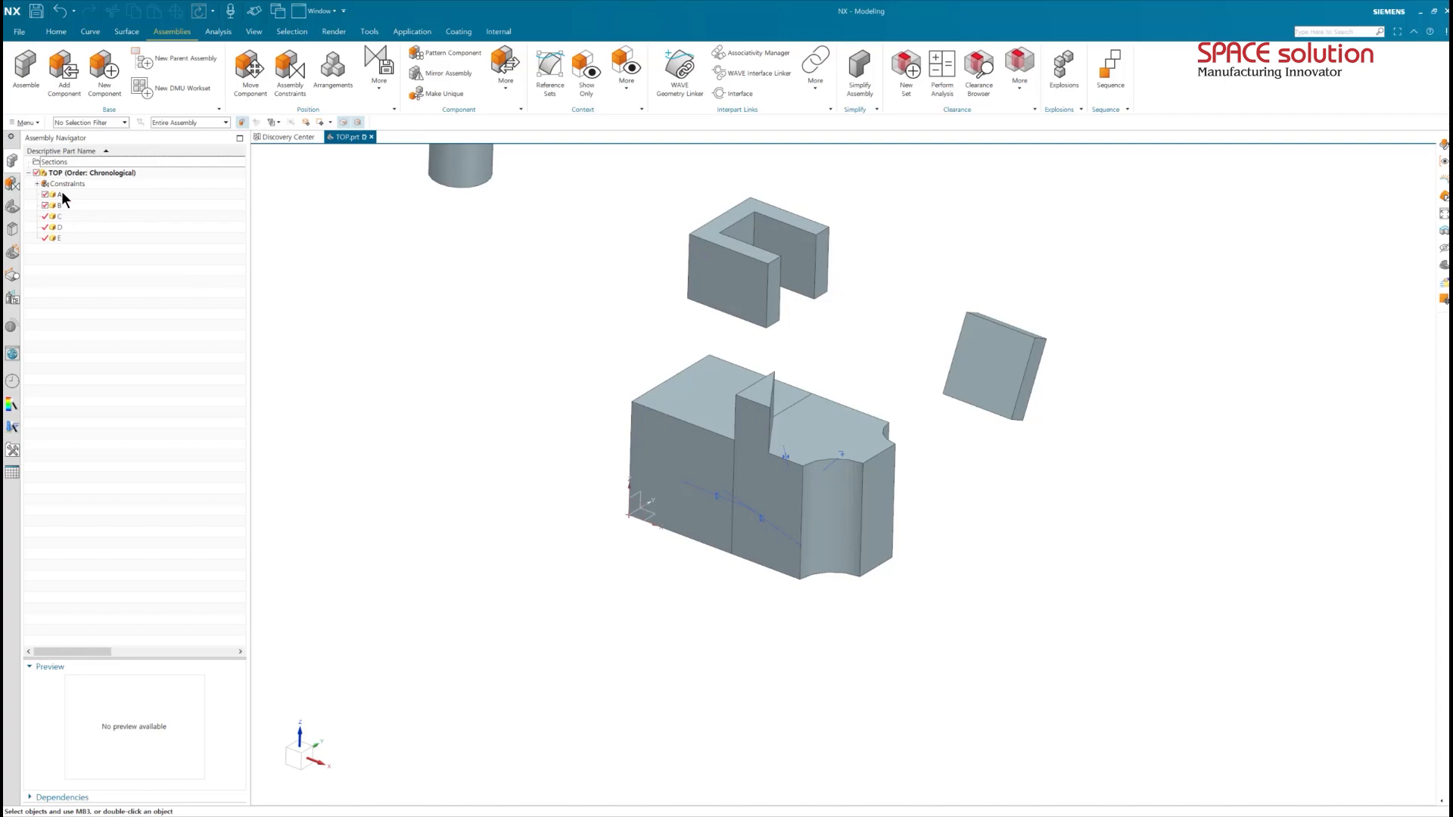
Try redefining the bottom-face Align constraint between B and A to use the bottom face of component D, and discard the changes.
left_click(37, 185)
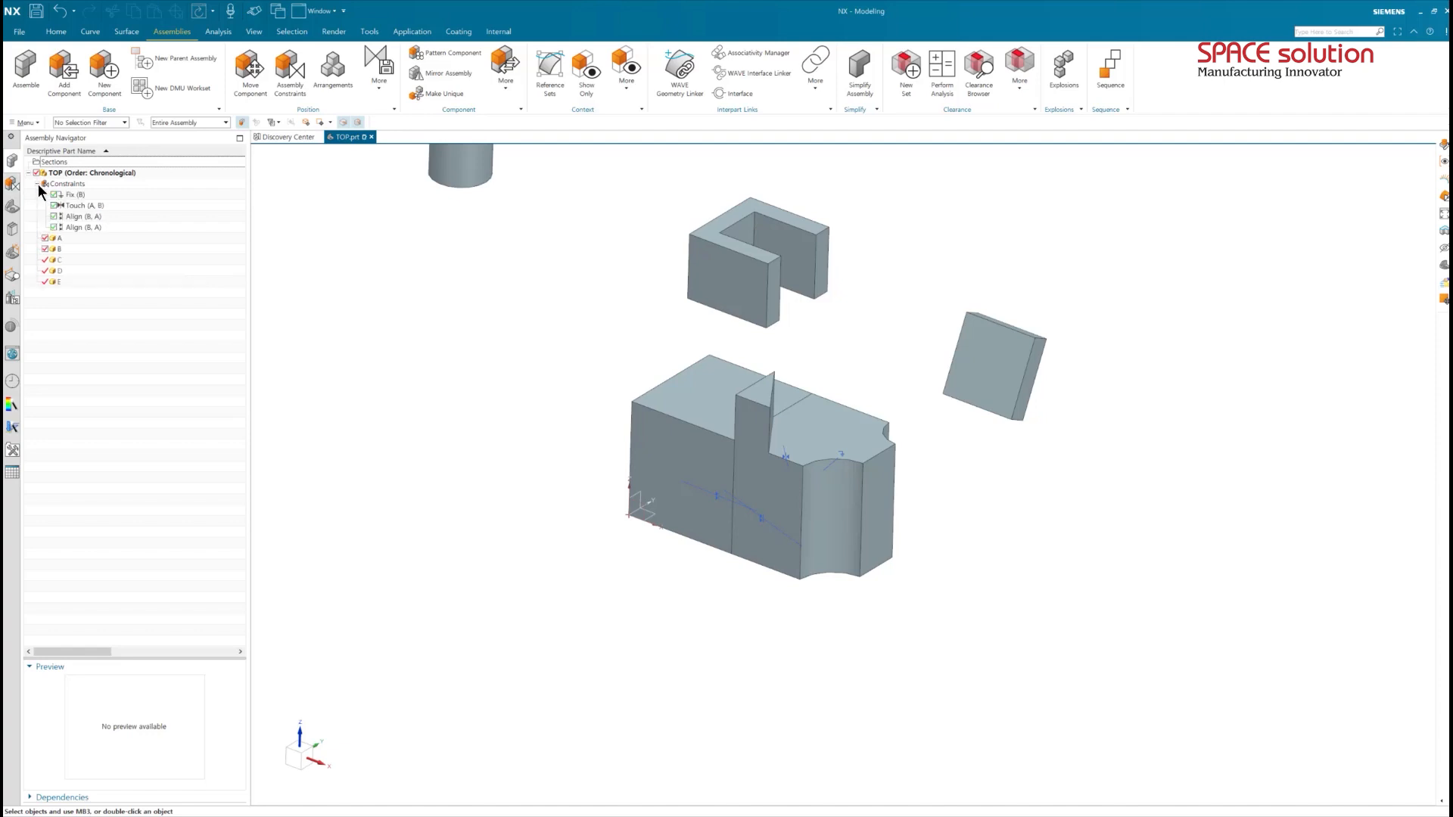
double_click(81, 228)
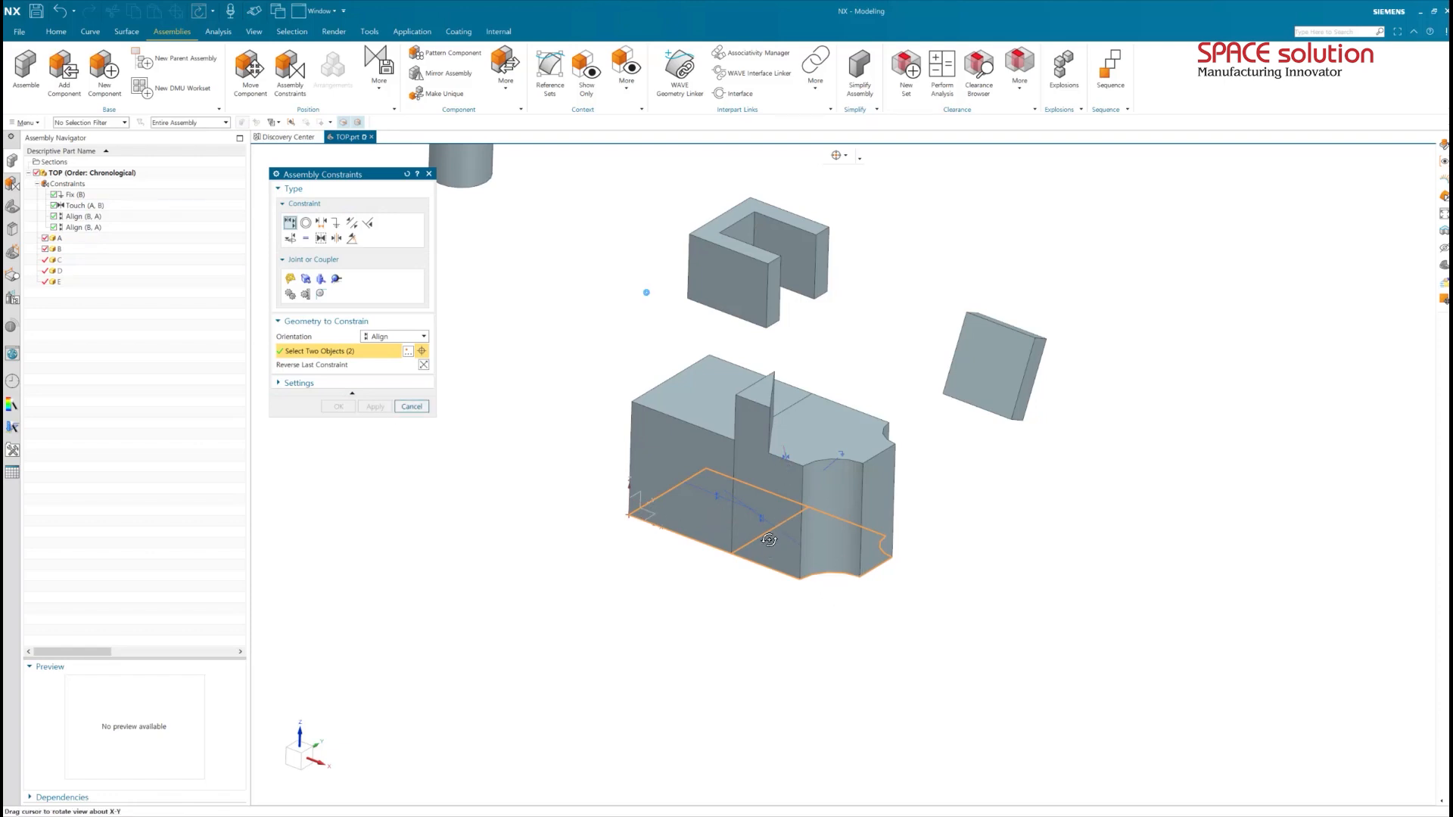
middle_click_drag(769, 543, 690, 220)
left_click(691, 285)
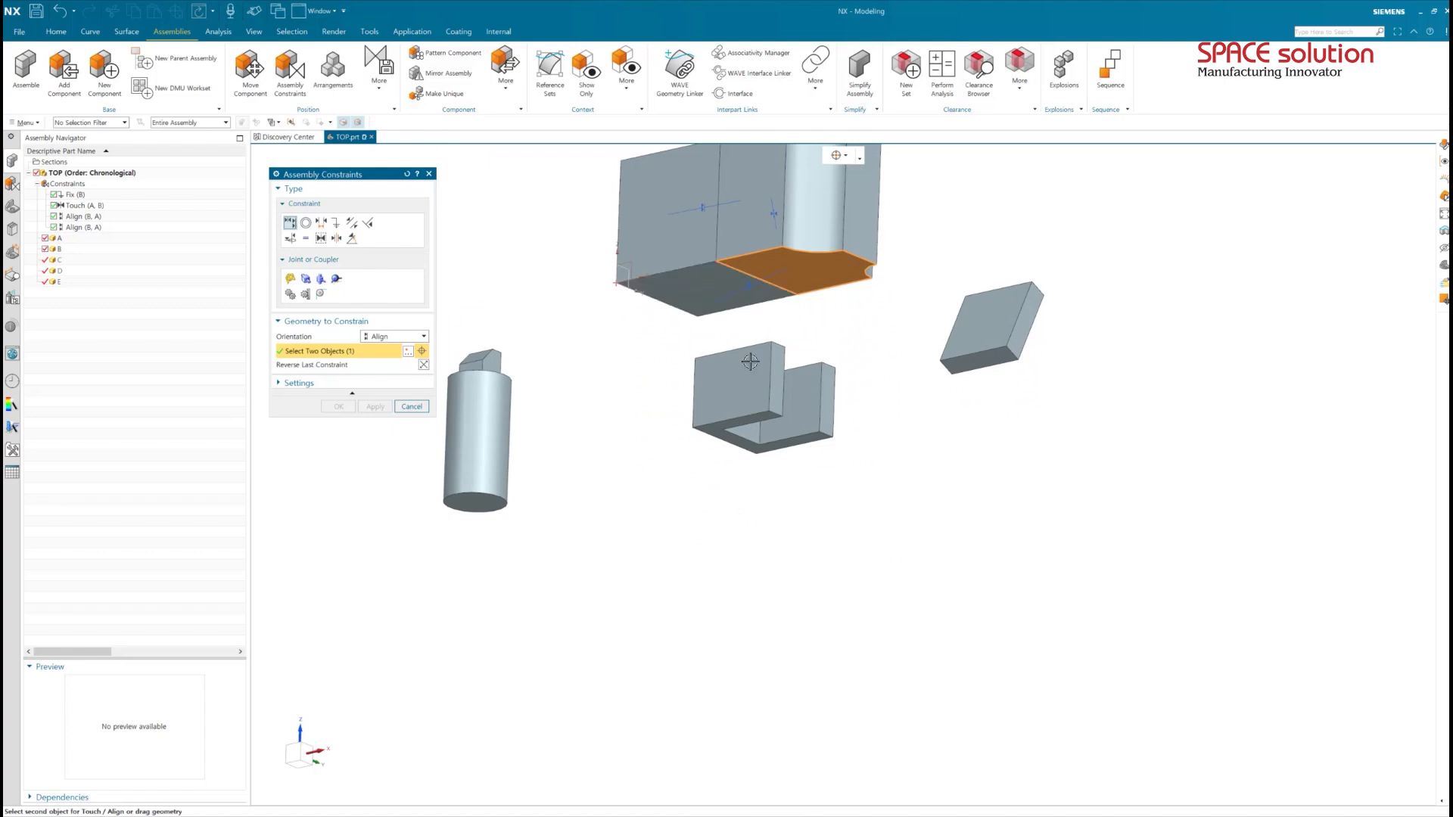
left_click(750, 418)
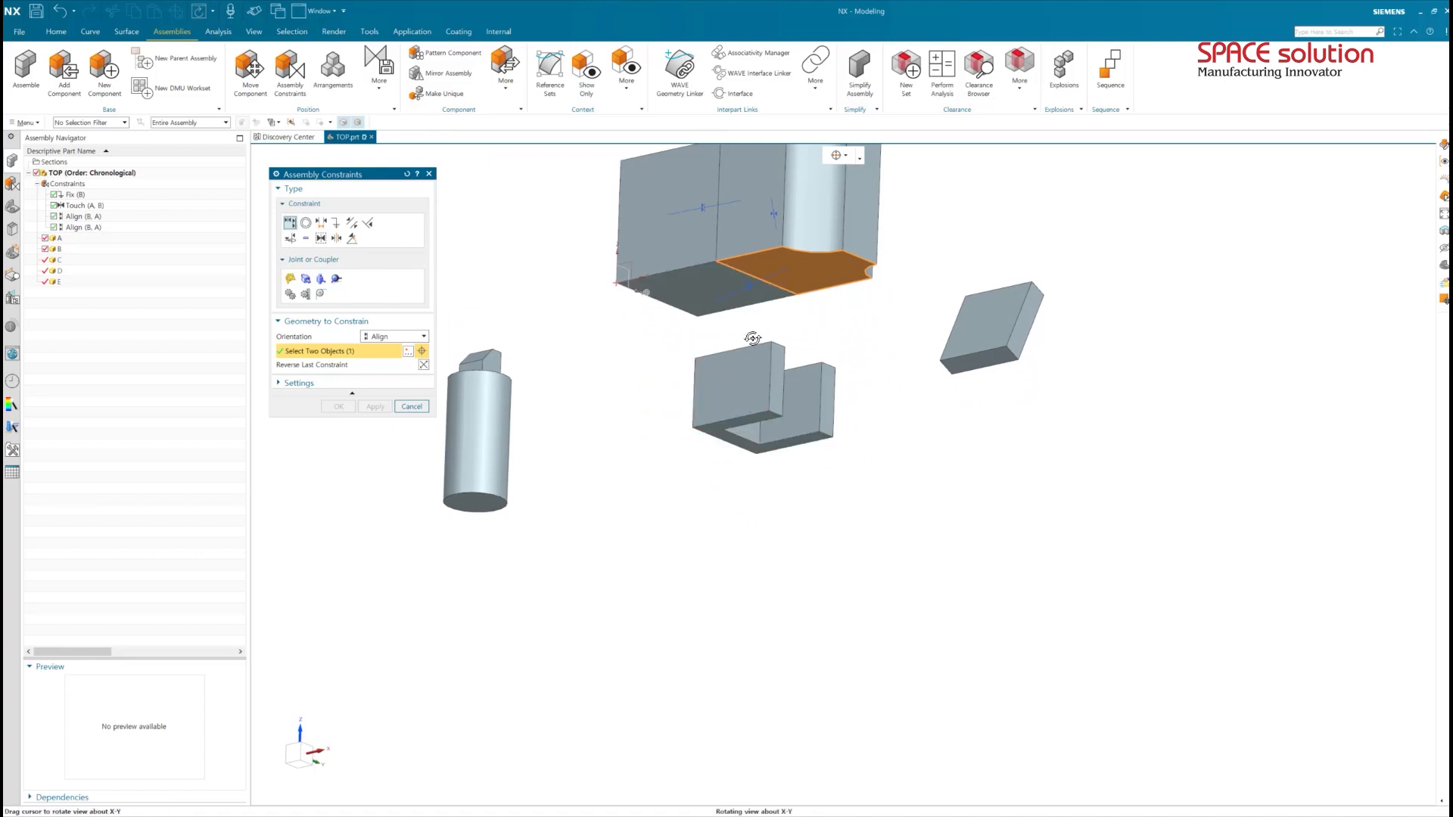
key("Home")
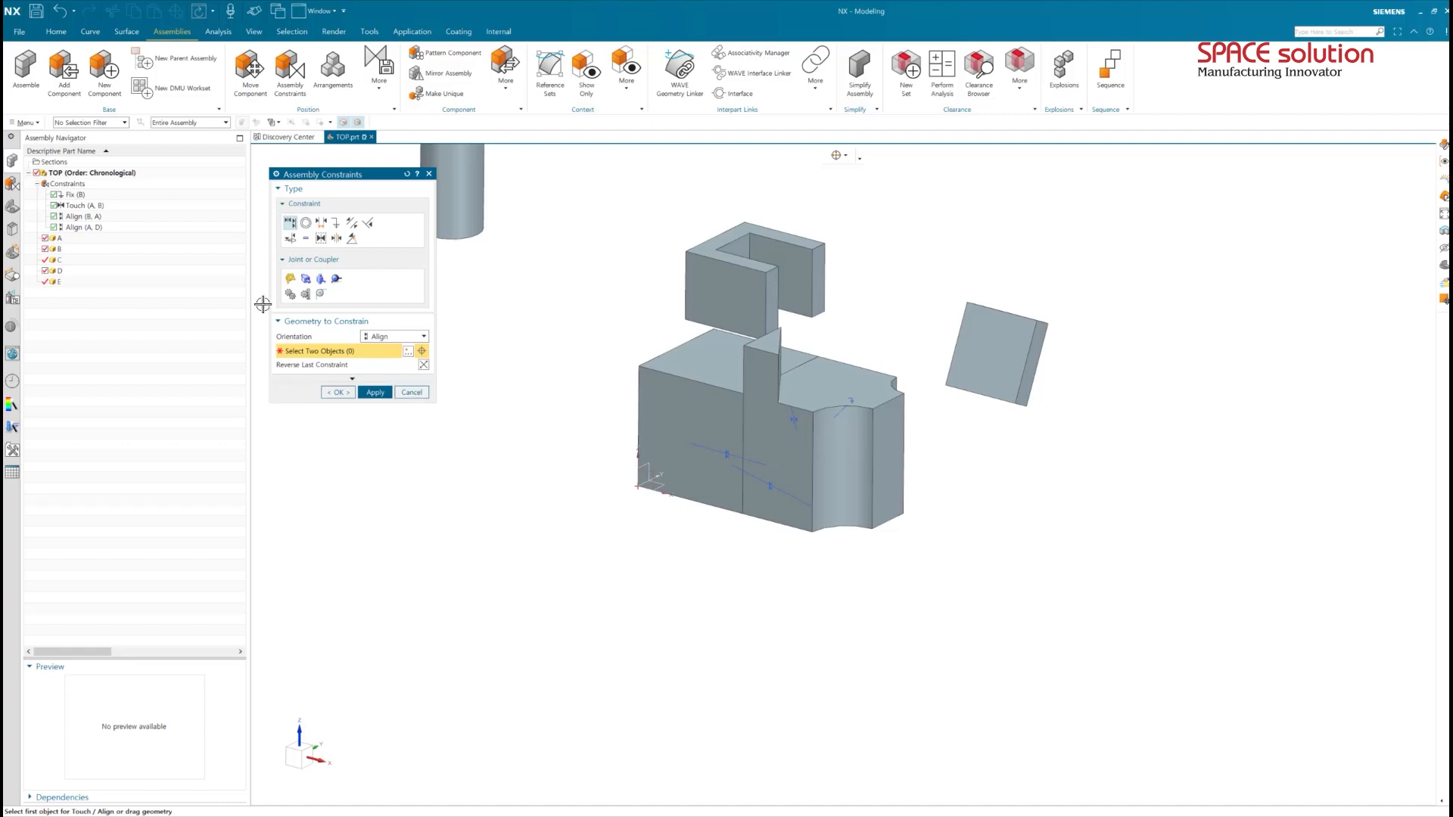
left_click(416, 397)
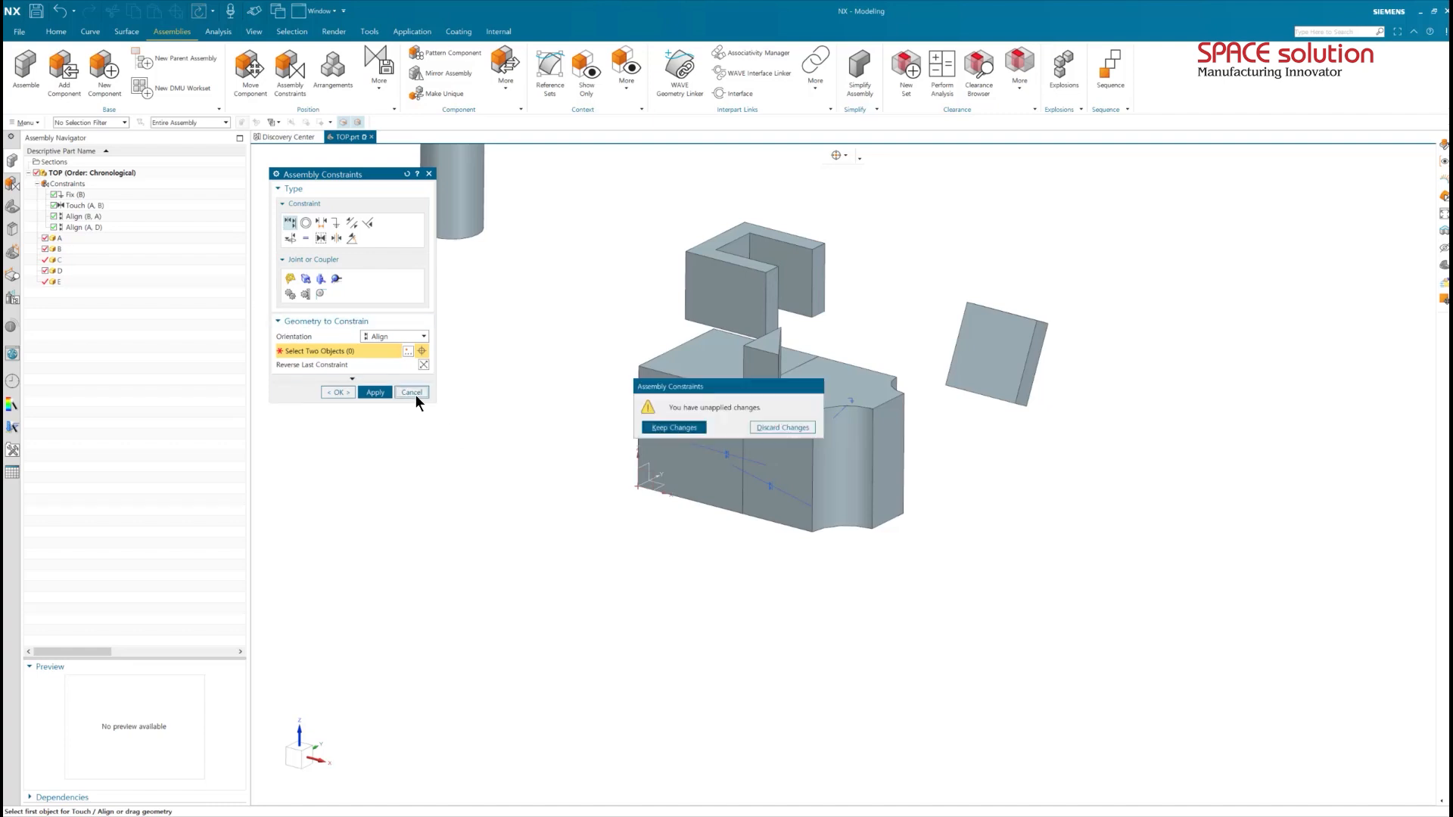
left_click(758, 427)
Suppress the bottom-face Align constraint between B and A in the Assembly Navigator.
left_click(80, 259)
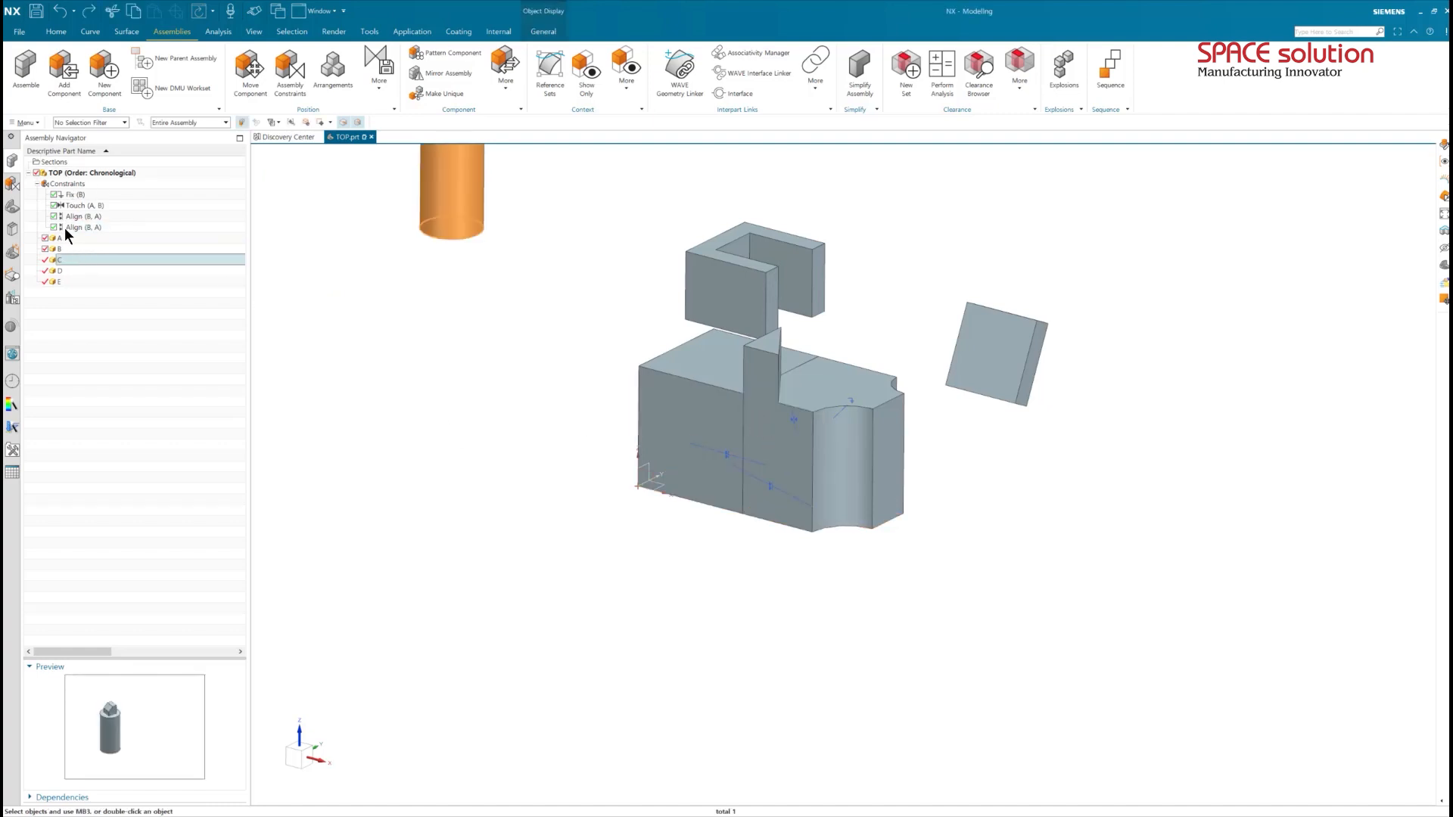
left_click(59, 226)
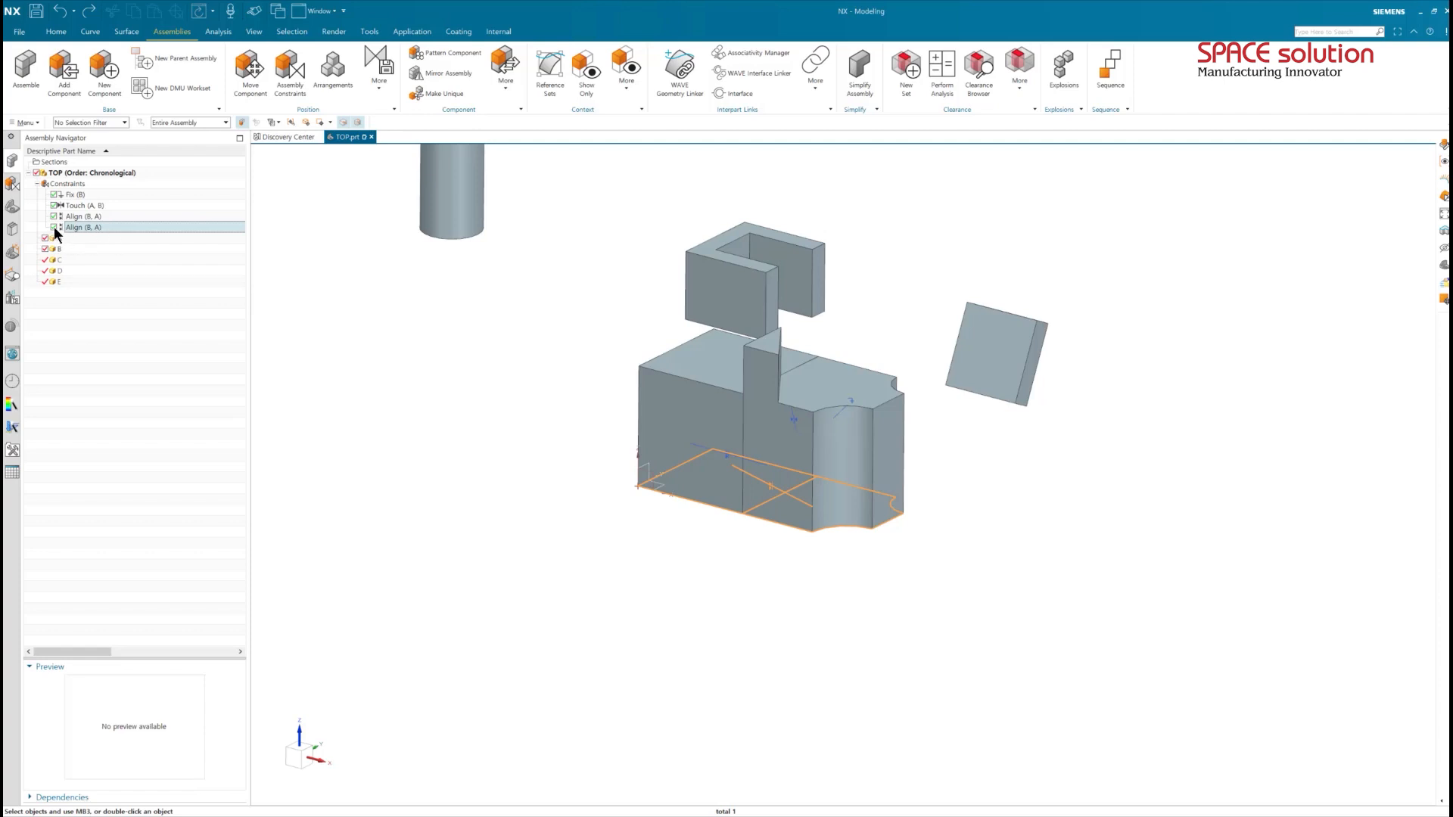
left_click(53, 227)
Reverse the front-face constraint between B and A from Align to Touch, and restore both original Align constraints.
left_click(89, 216)
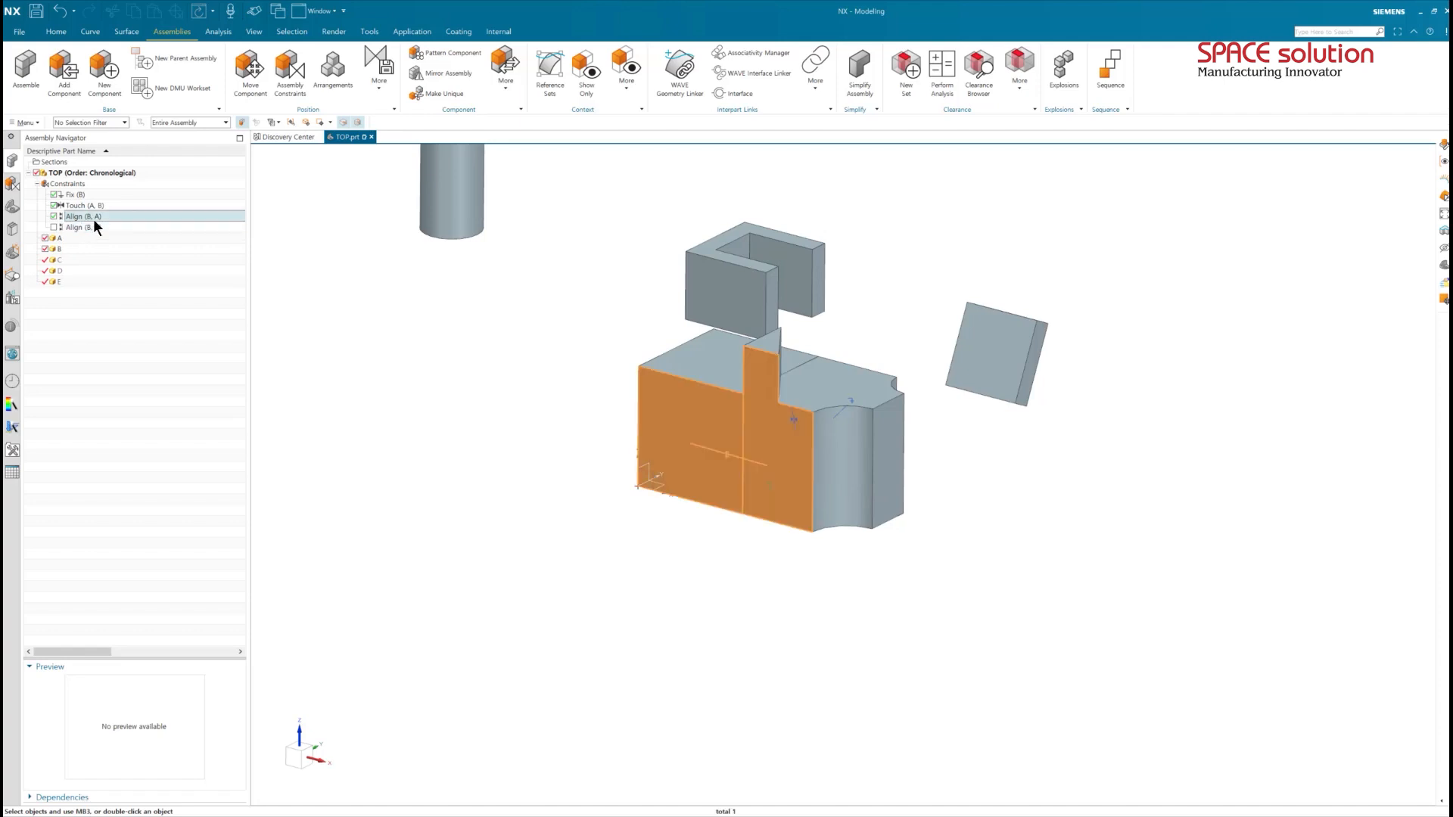
right_click(93, 221)
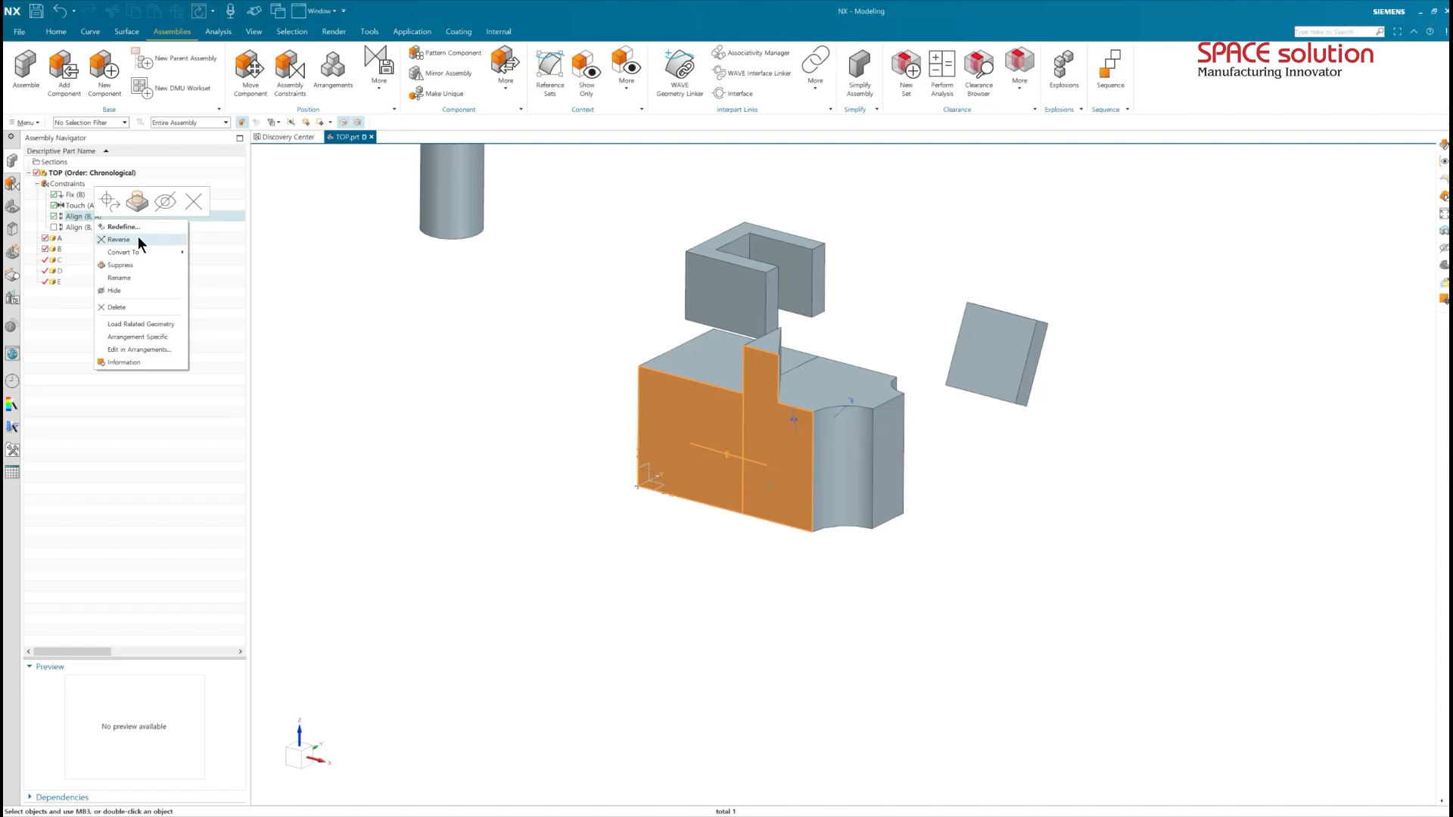
left_click(138, 239)
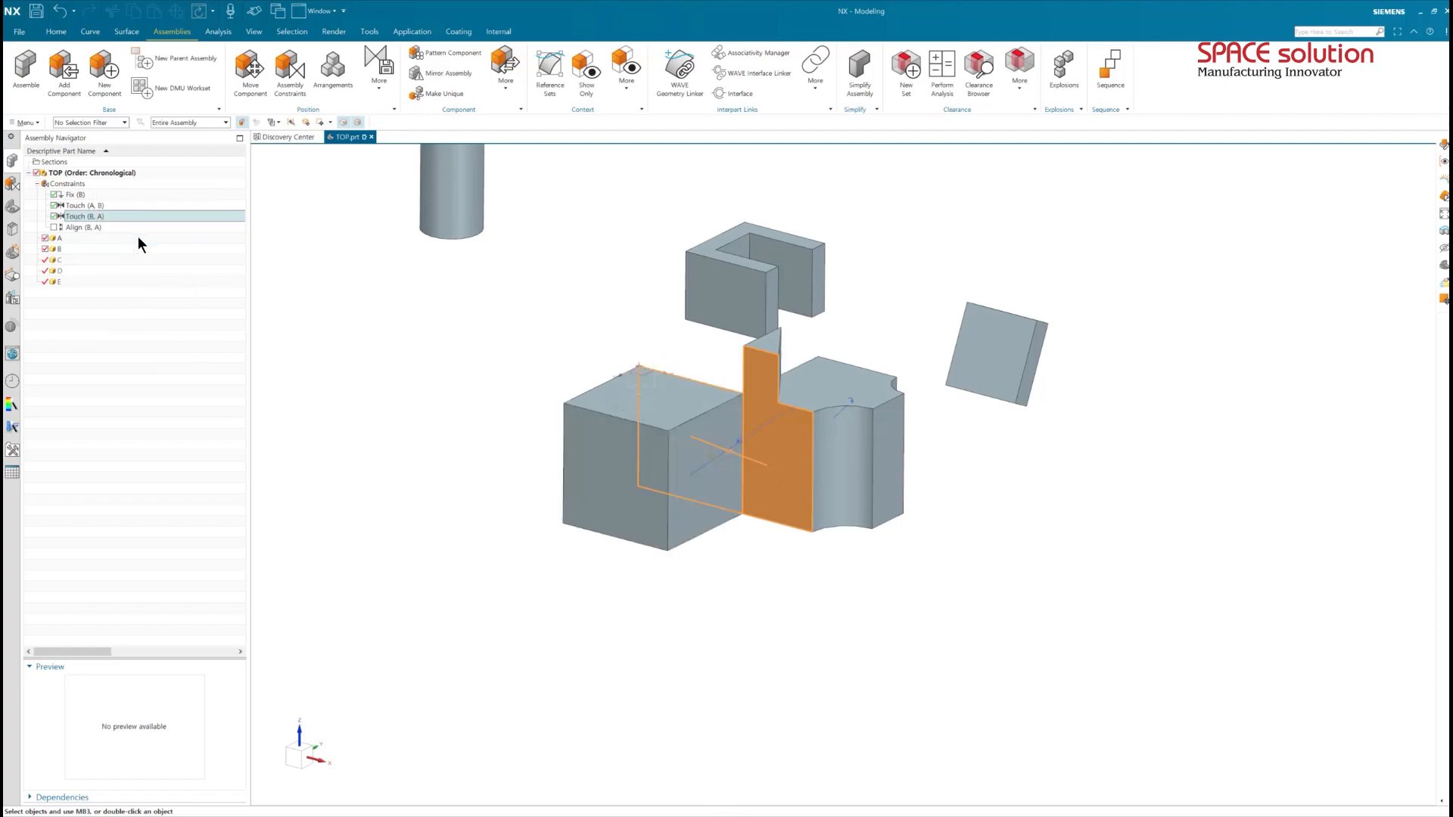
right_click(75, 218)
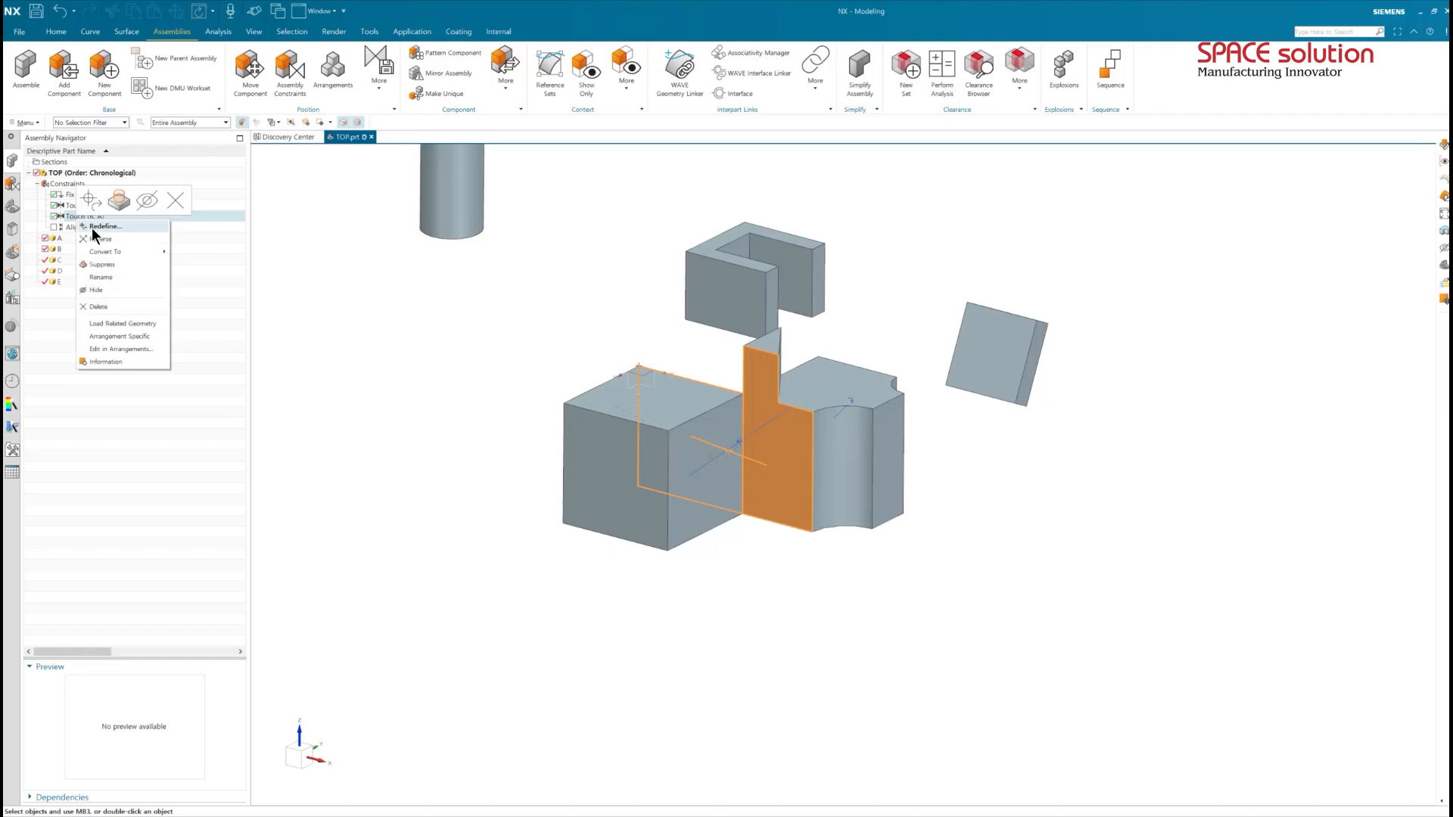
left_click(96, 233)
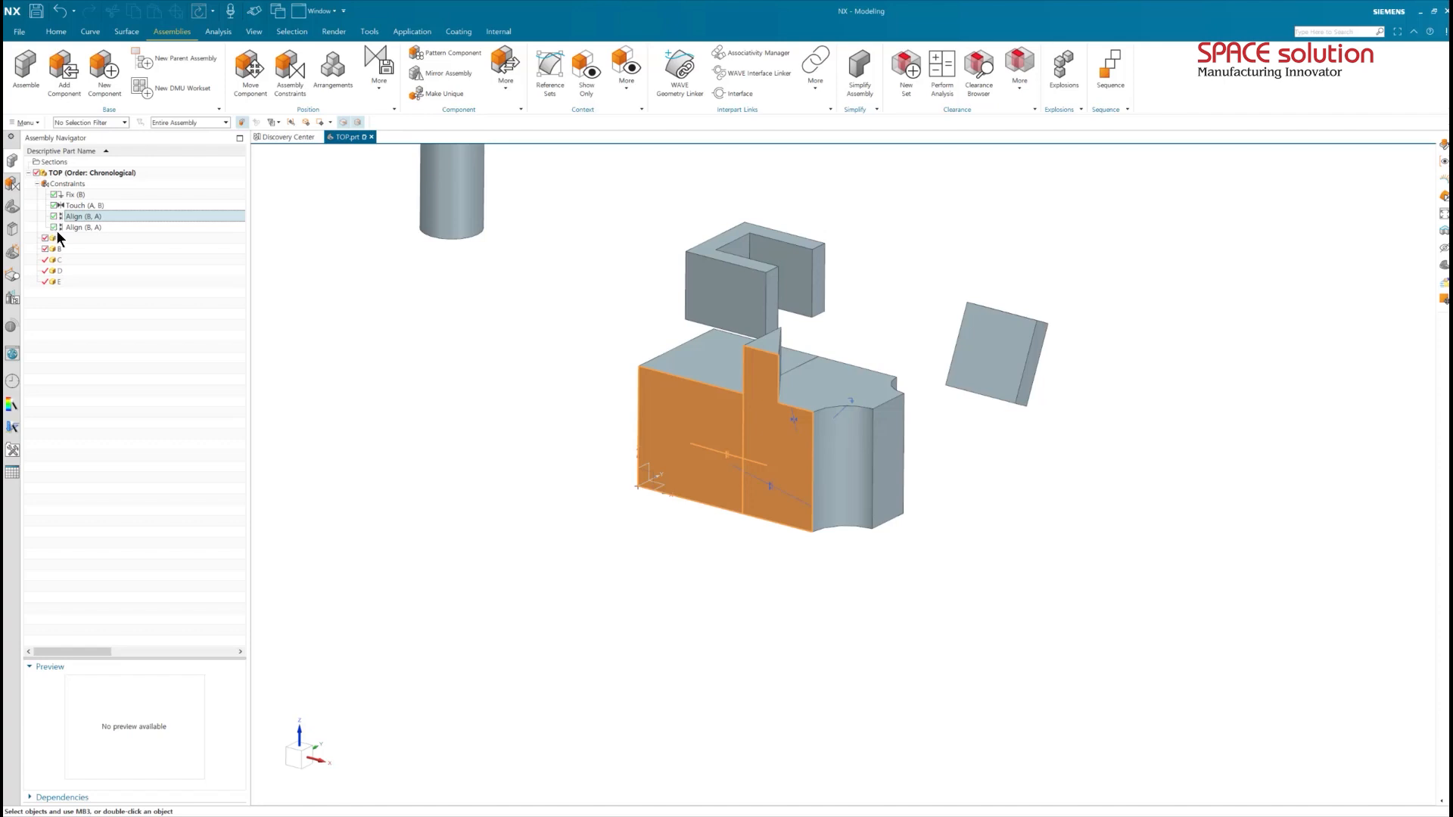
Align cylinder C's axis with the axis of B's front concave groove using Infer Center/Axis, and slide C upward along it.
left_click(295, 83)
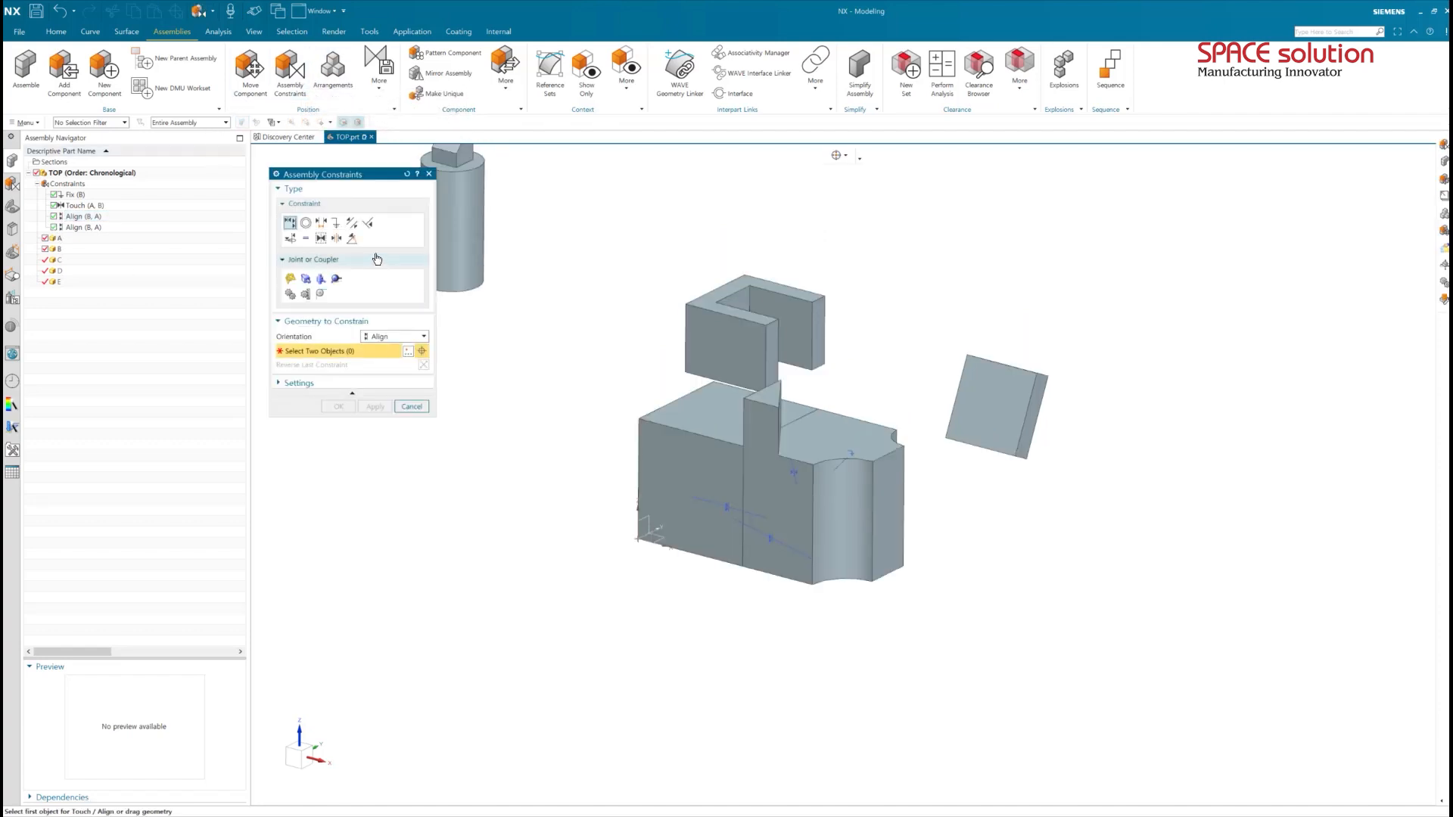
left_click(384, 336)
left_click(392, 388)
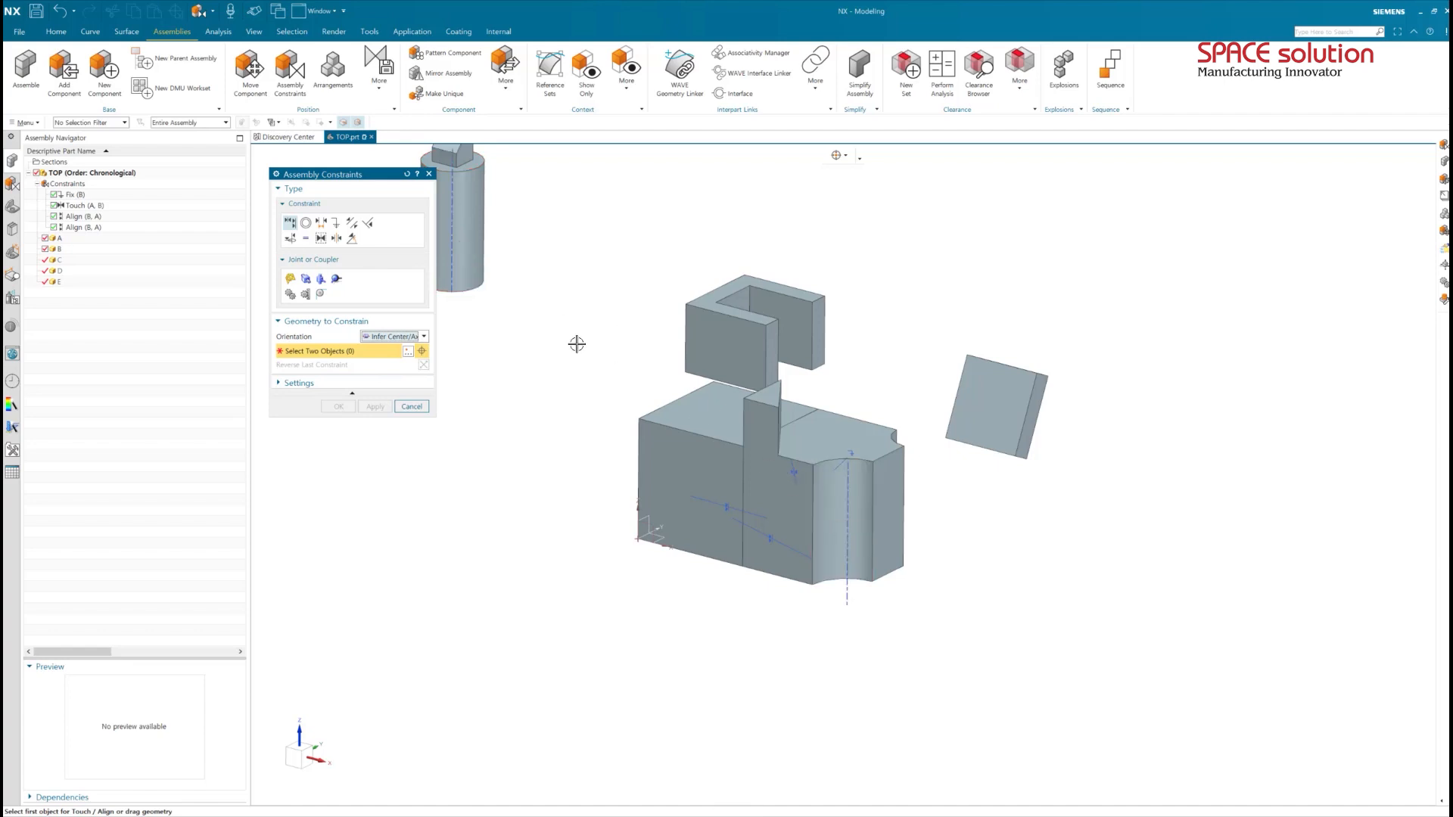
left_click(451, 235)
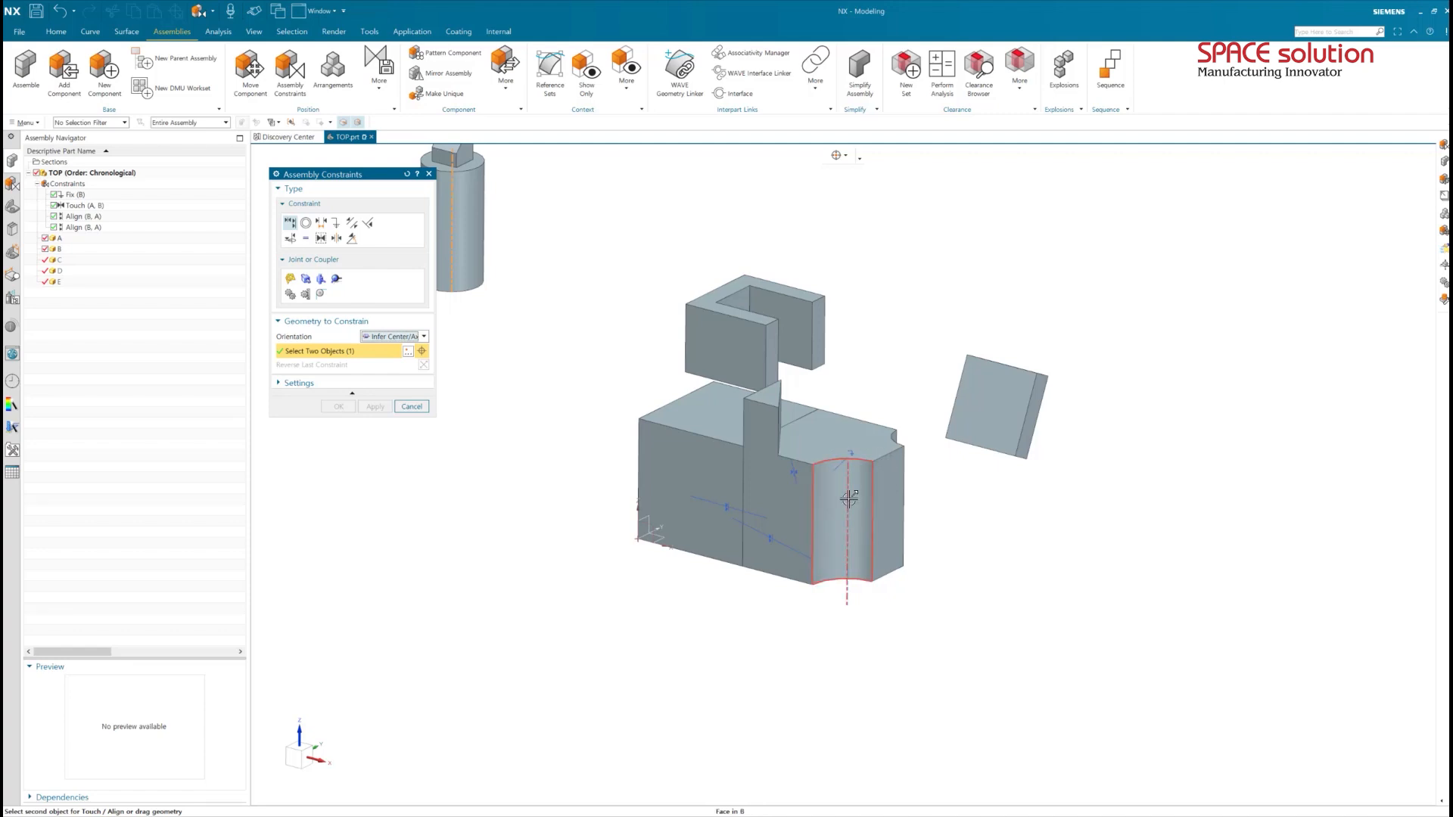
left_click(847, 500)
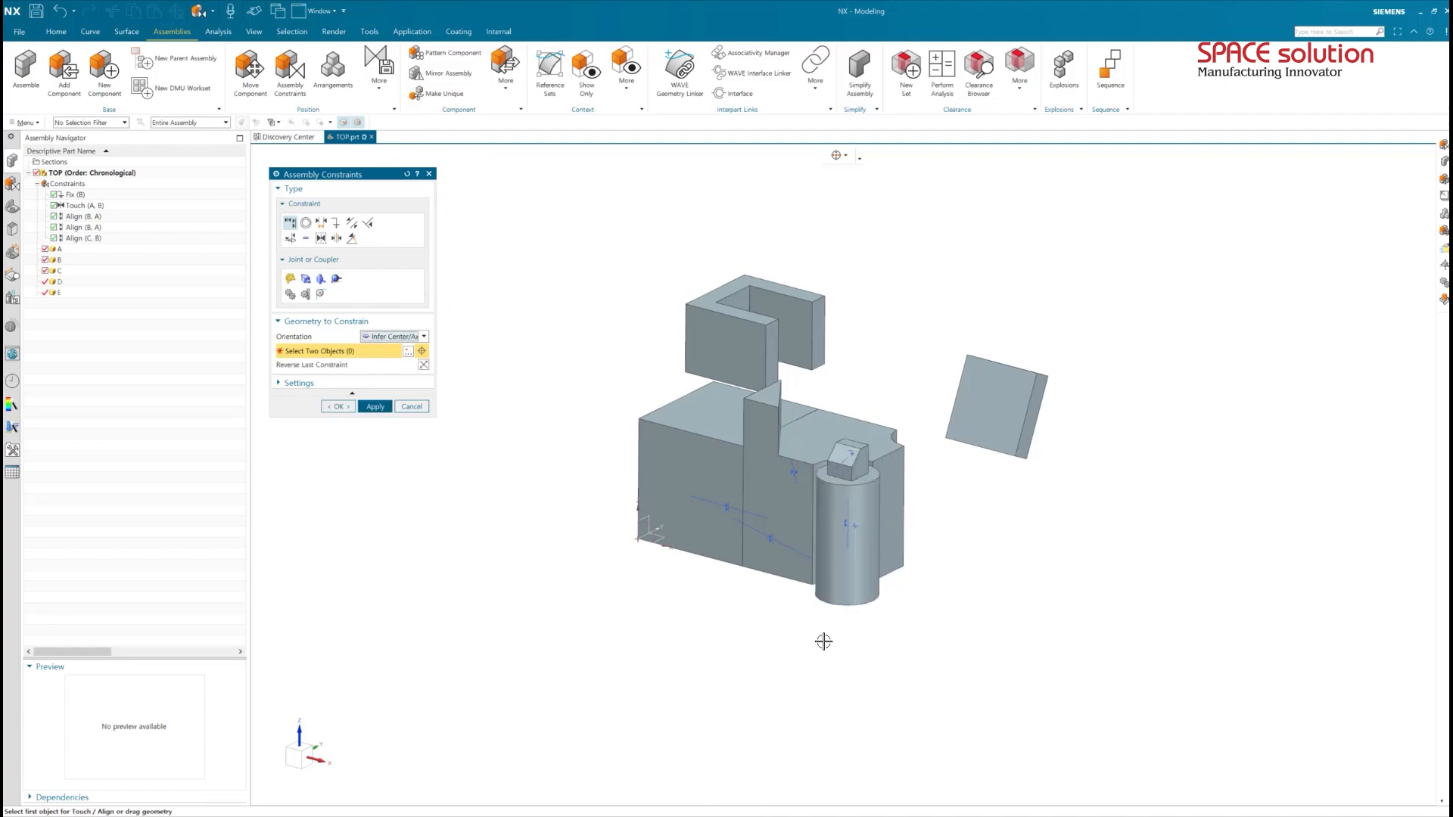
left_click_drag(854, 545, 813, 443)
left_click_drag(876, 531, 759, 432)
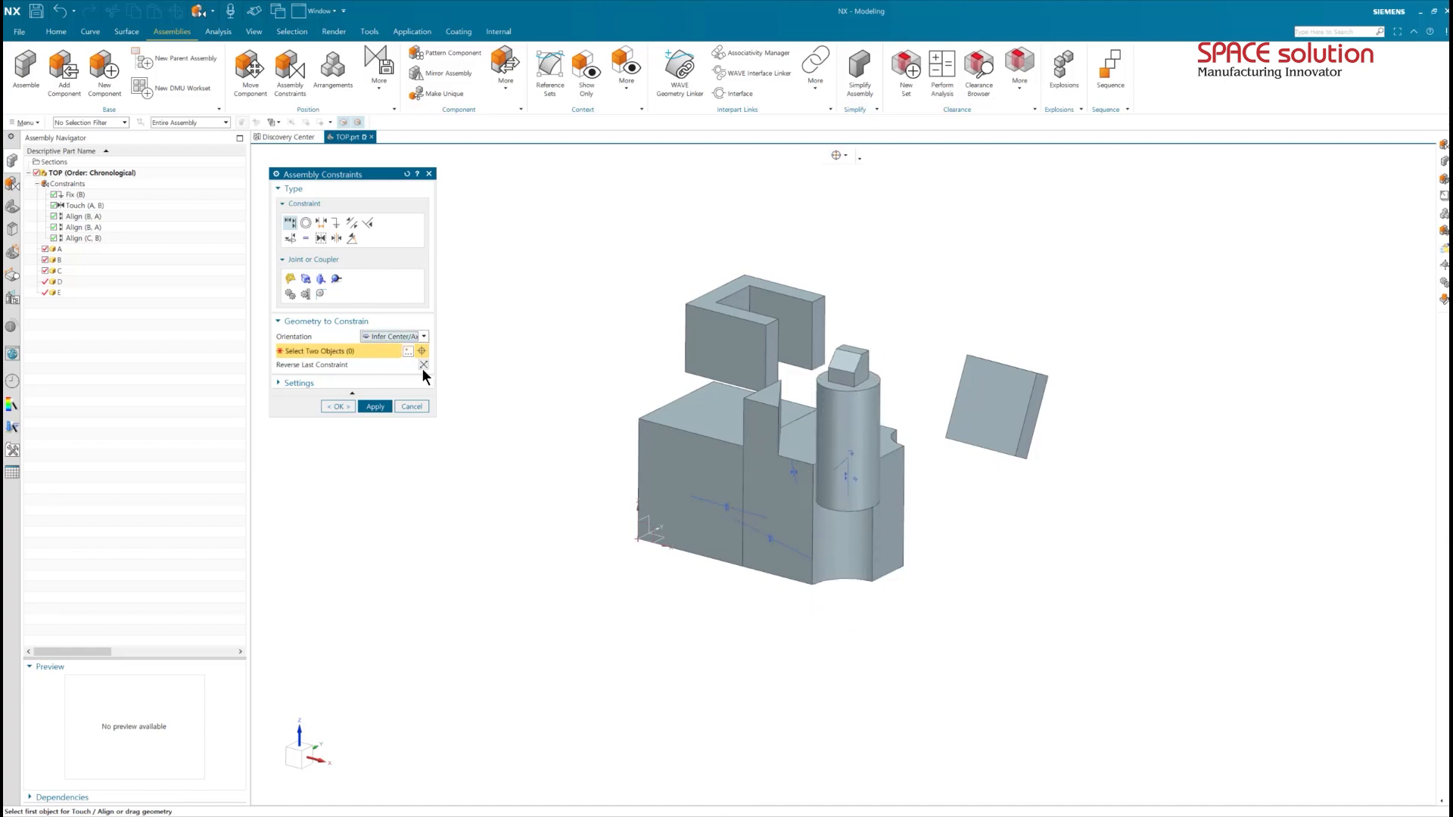
Reverse cylinder C's axis constraint back and forth, and apply it with the cylinder's tip pointing up.
left_click(424, 365)
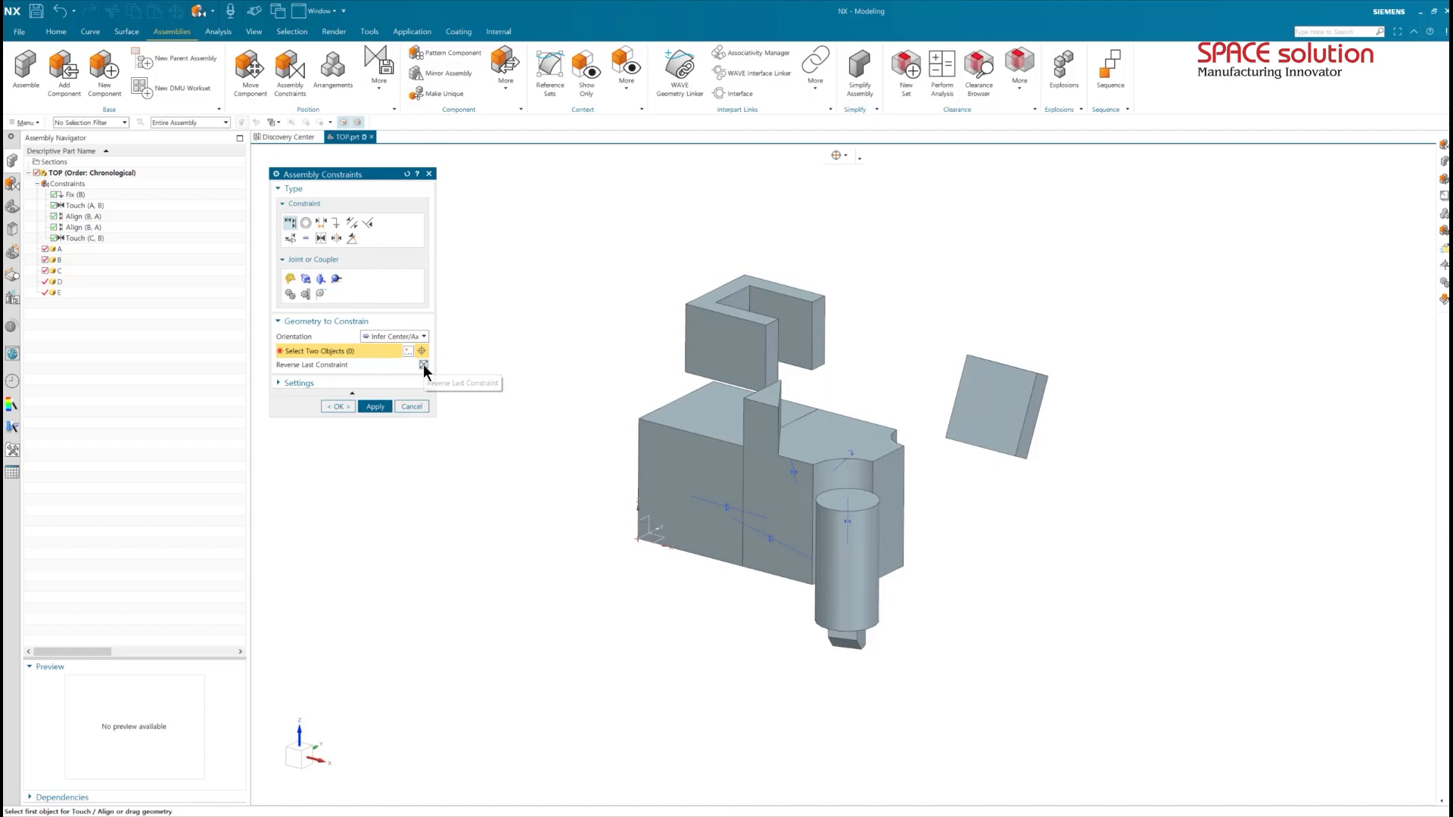
left_click(424, 365)
left_click(423, 365)
left_click(423, 365)
left_click(424, 365)
left_click(424, 365)
left_click(375, 407)
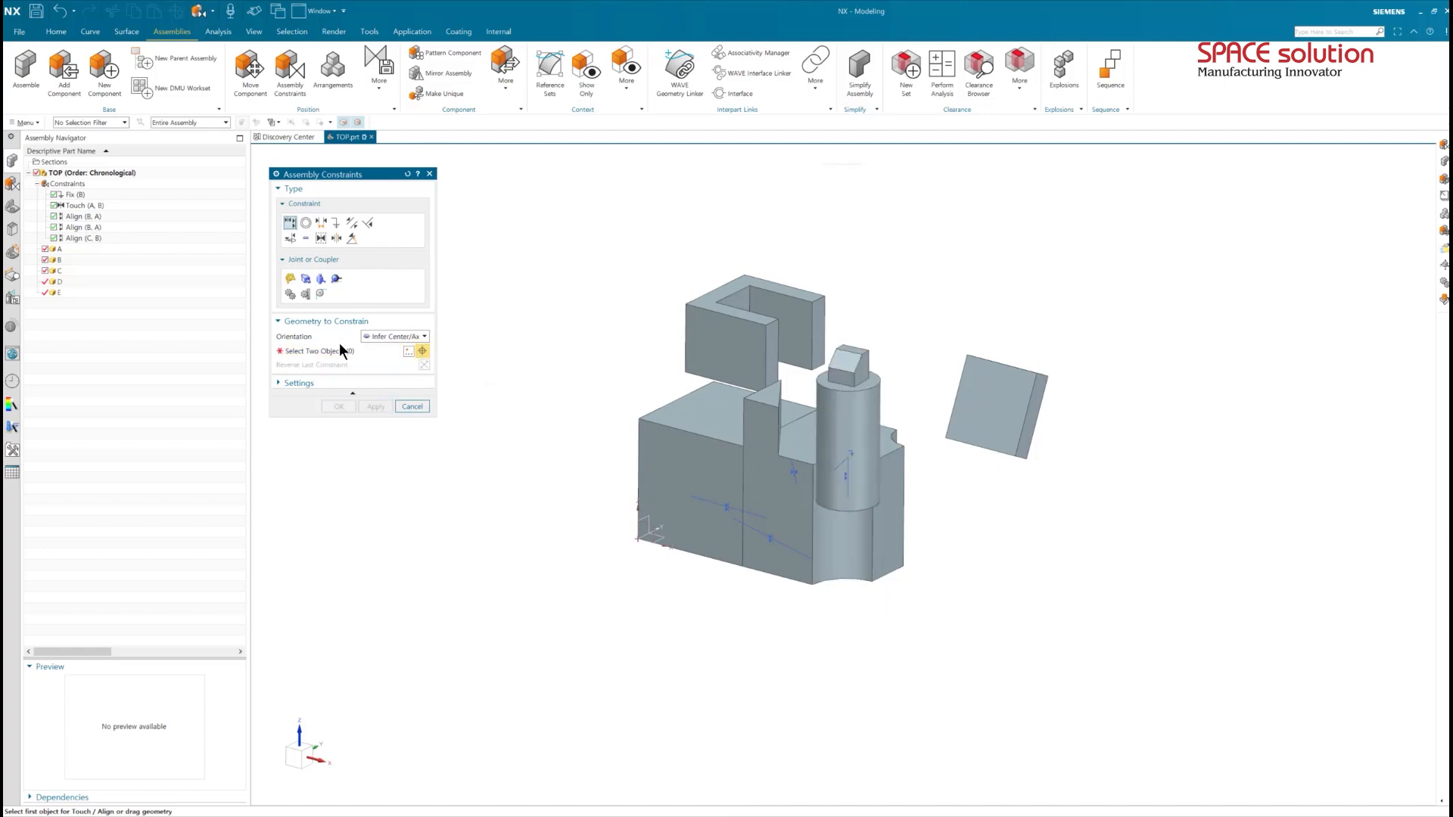
left_click(411, 407)
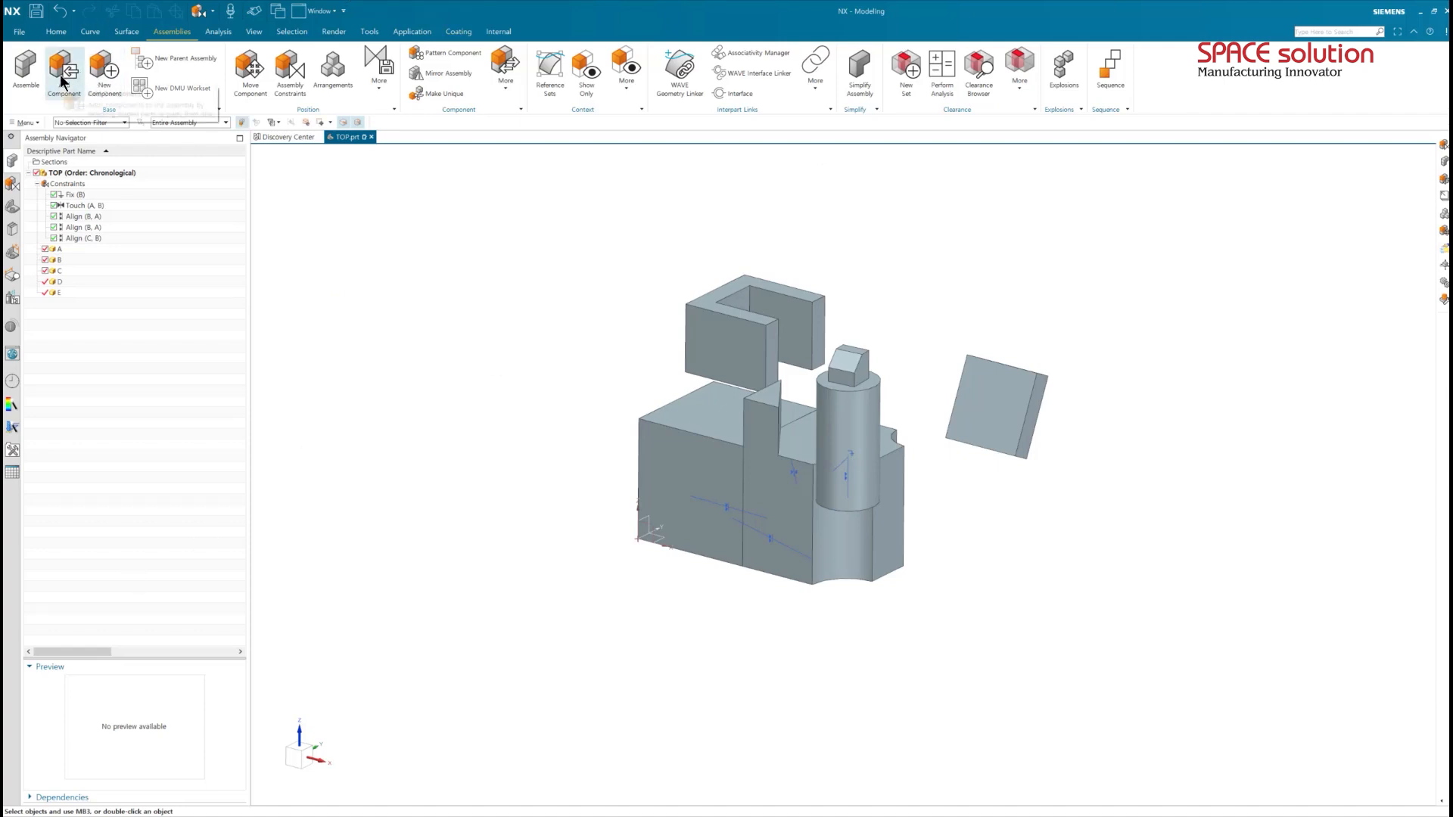
Add a second instance of C.prt with the assembly location set to Snap, placing it in empty space beside the square plate.
left_click(856, 430)
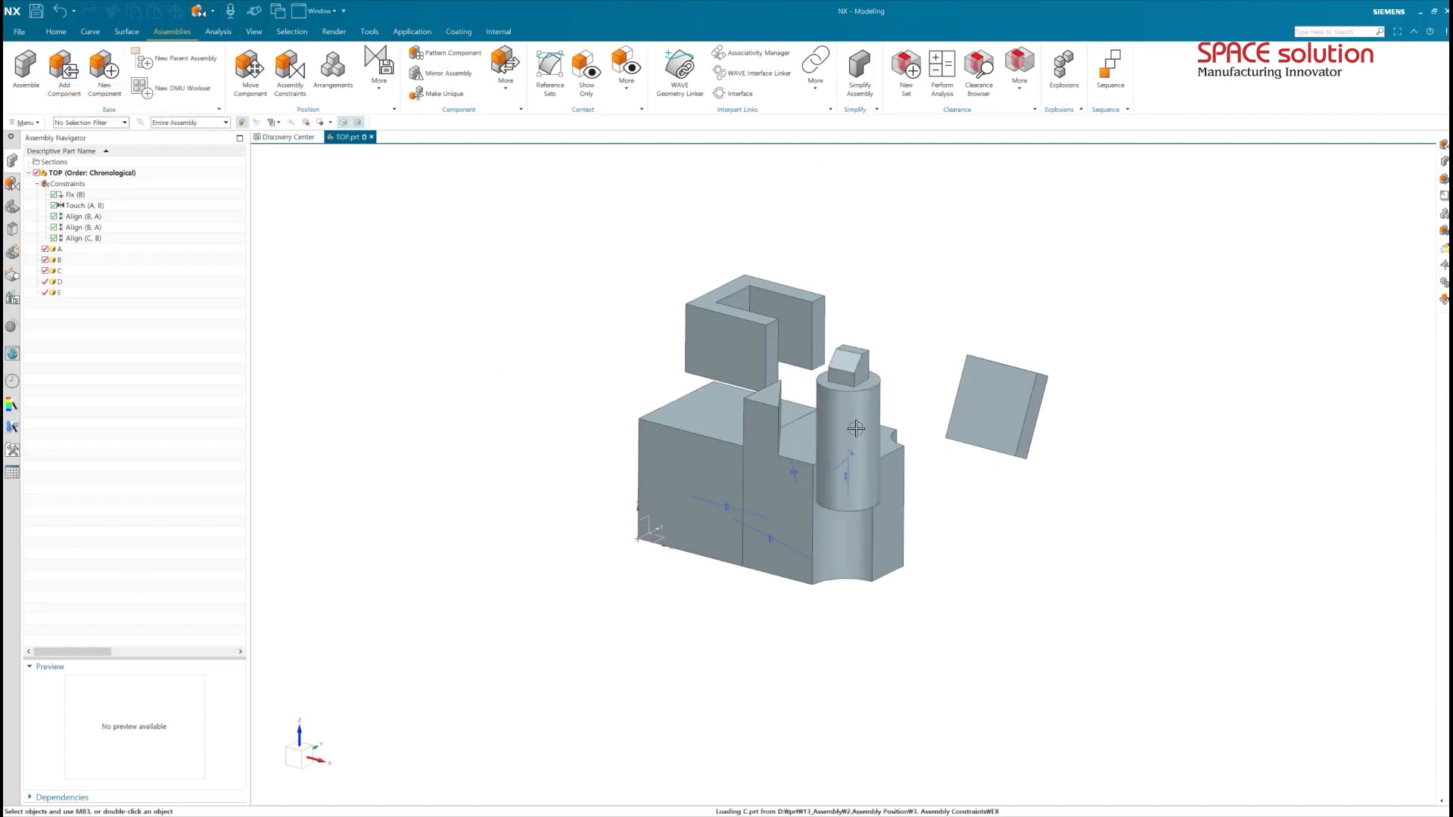
key("Escape")
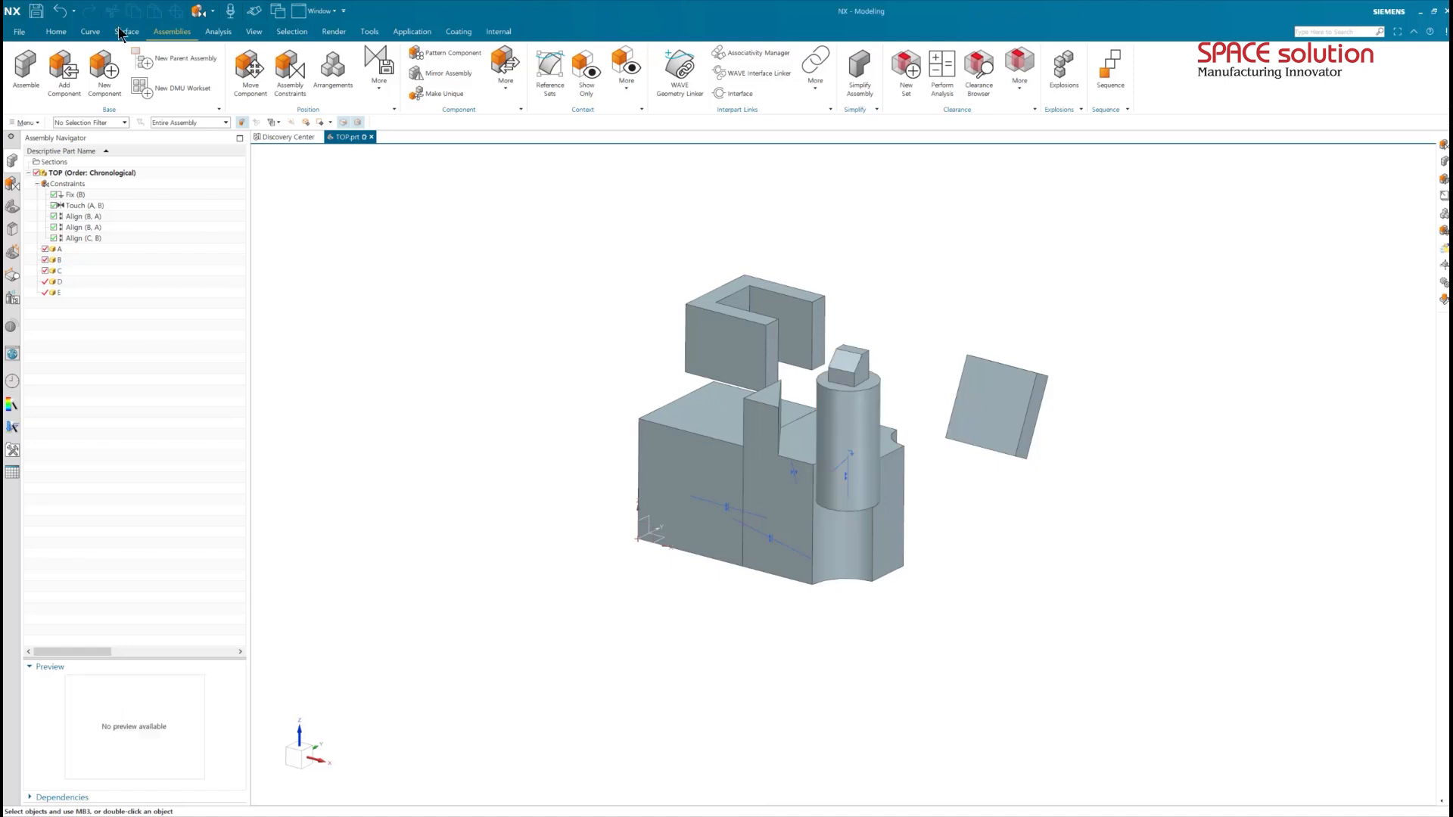
left_click(63, 88)
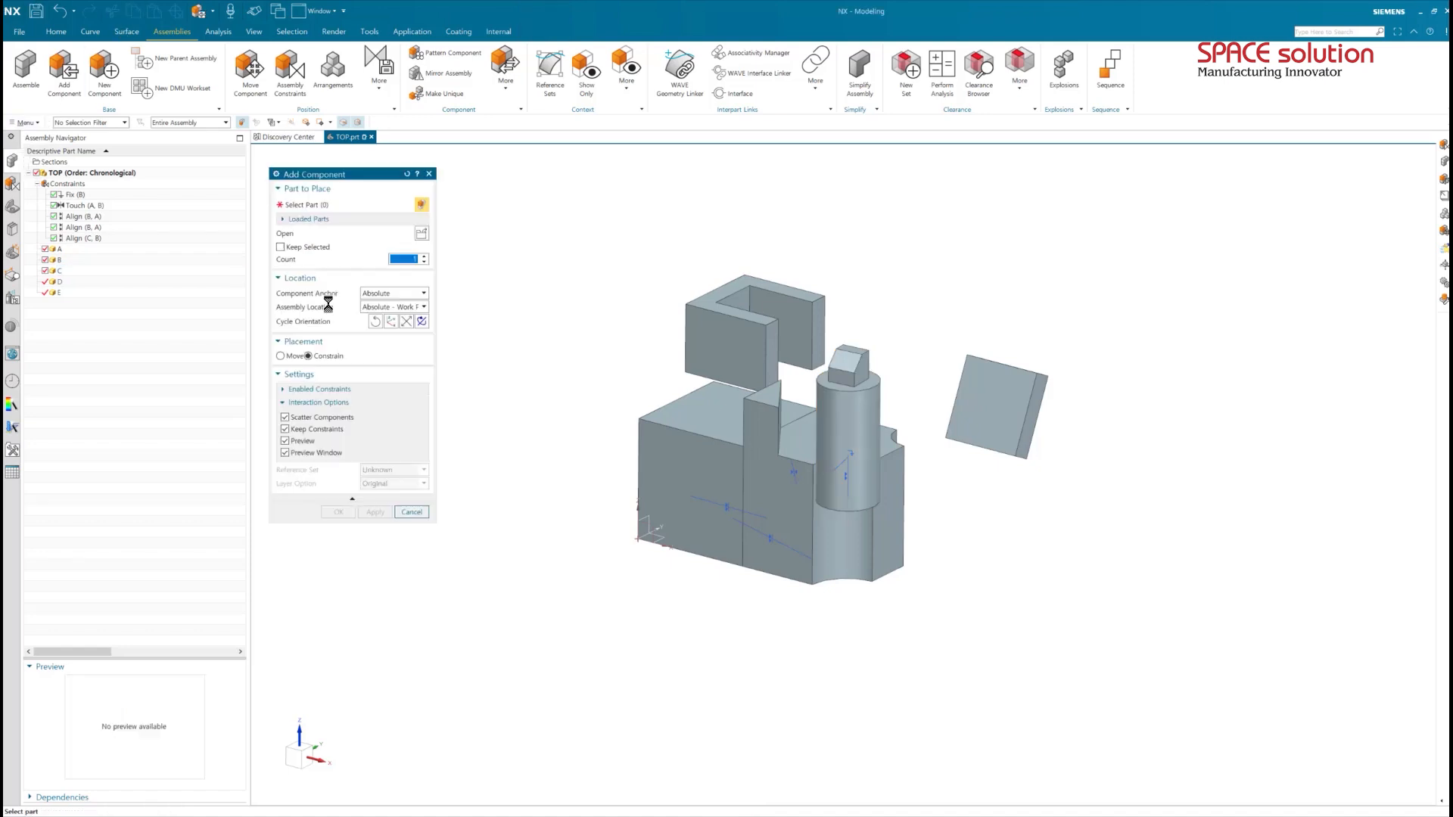
left_click(425, 232)
left_click(133, 108)
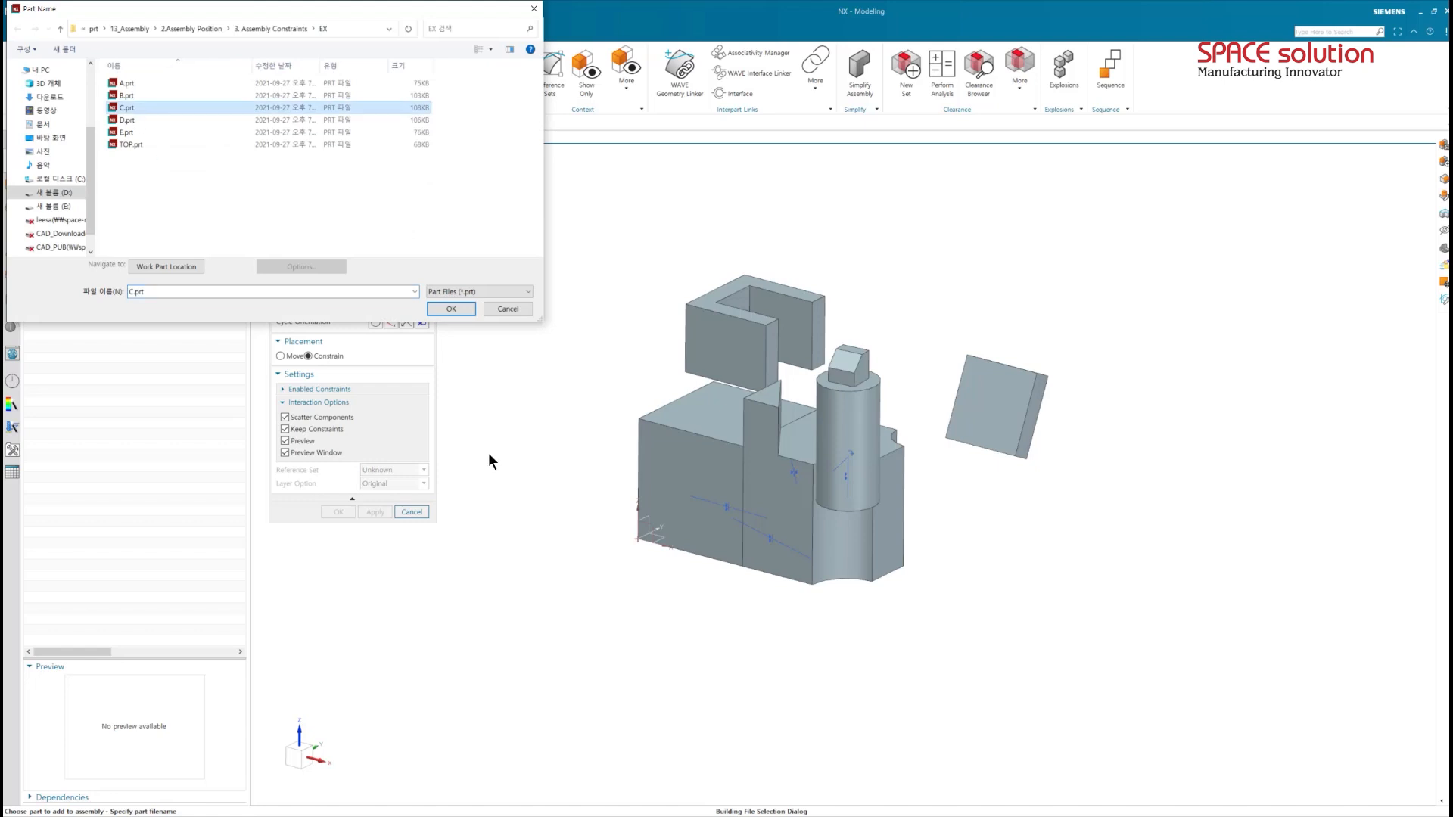
left_click(451, 311)
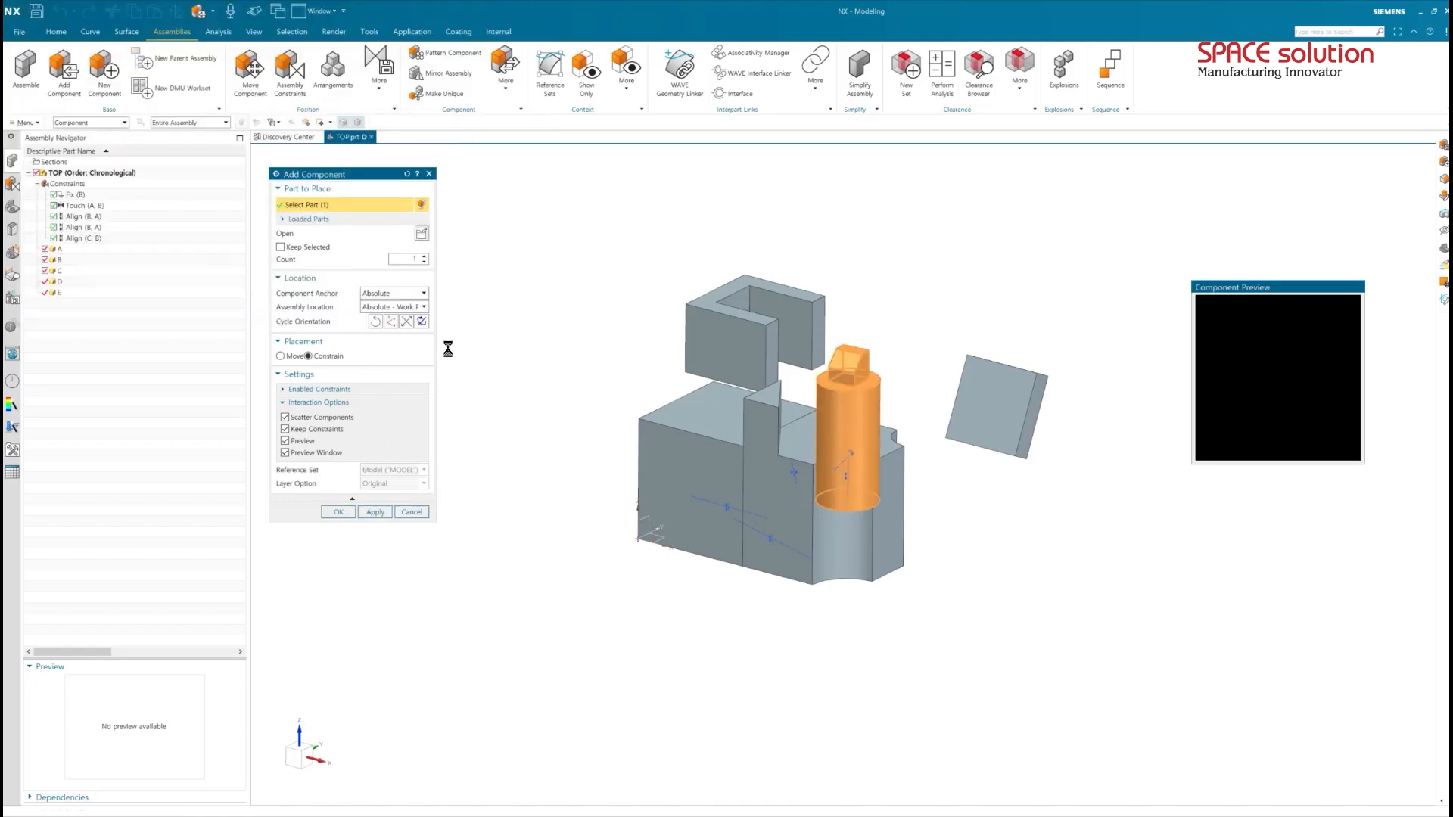
left_click(401, 306)
left_click(399, 318)
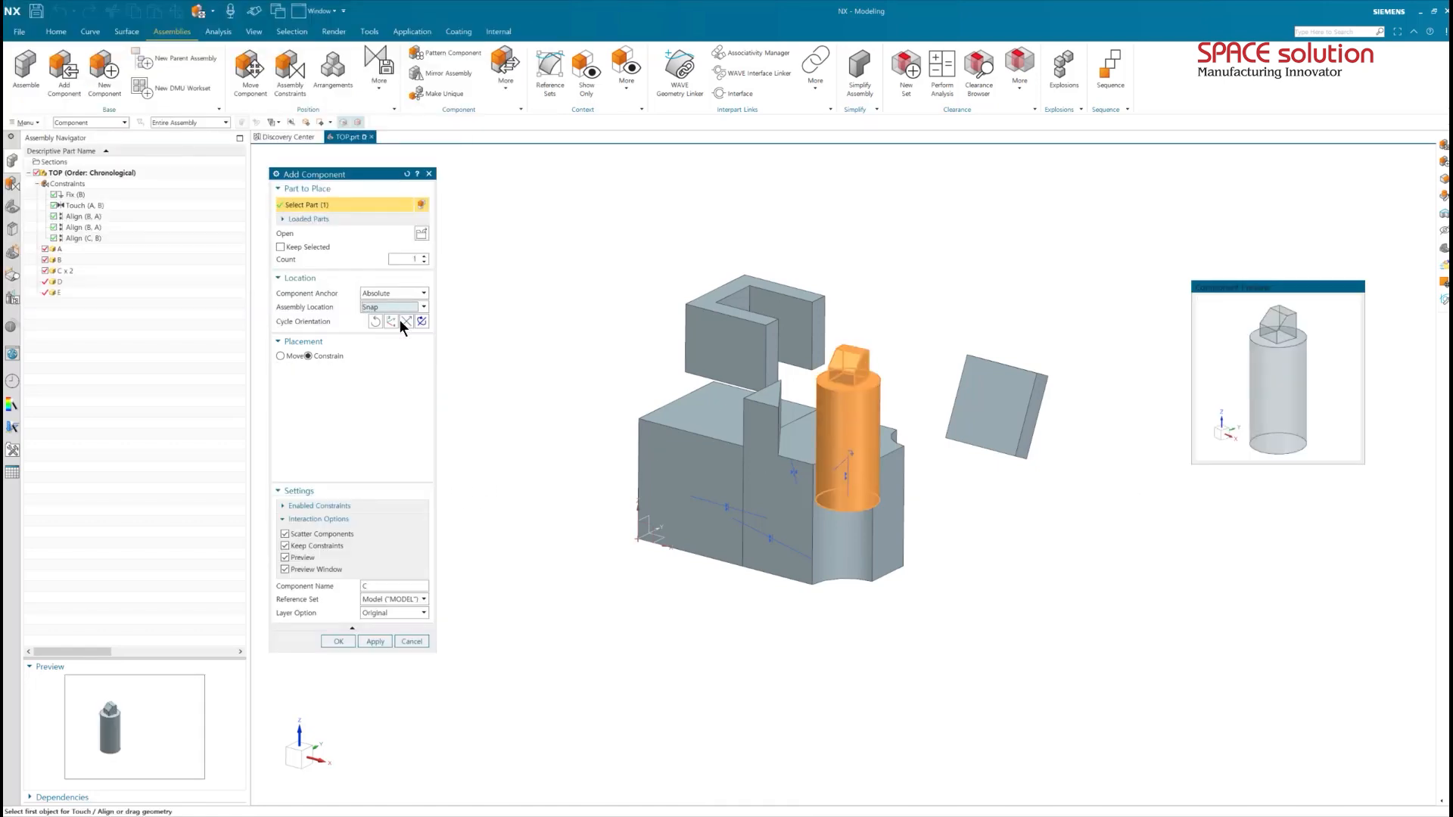
left_click(1096, 536)
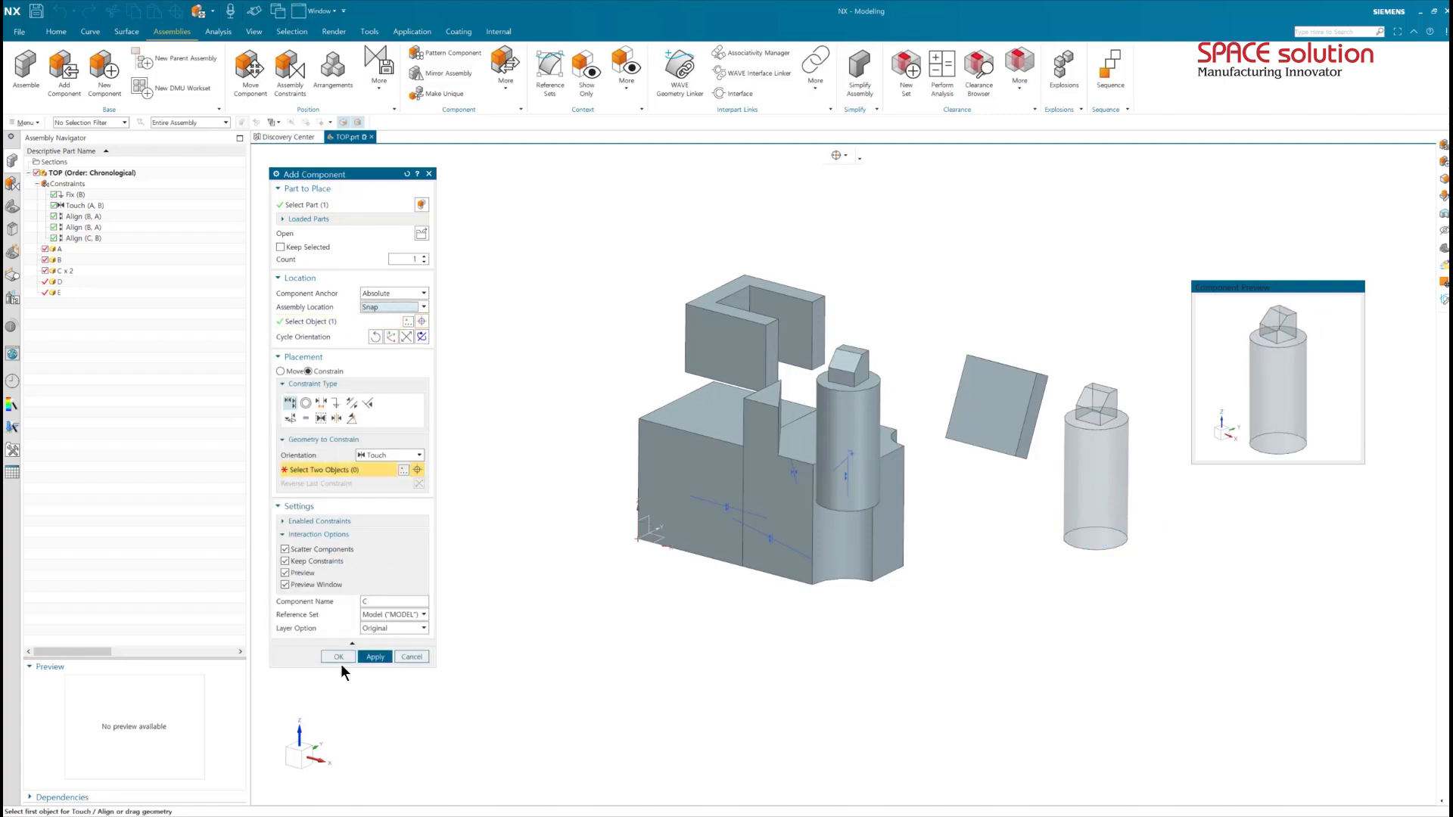
left_click(339, 657)
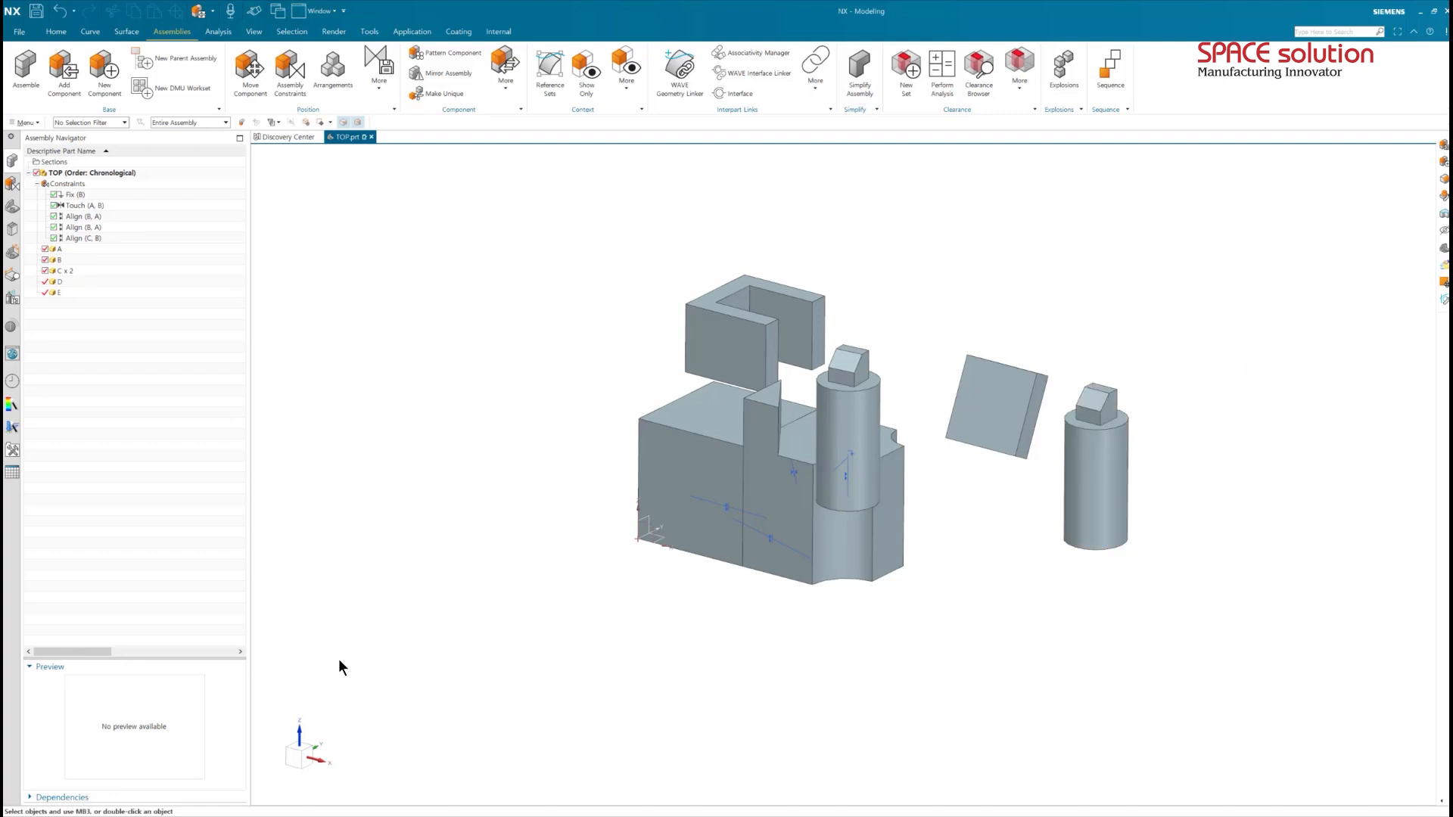
Make the upper circular edge of the second cylinder C concentric with the top arc edge of B's free groove.
mouse_move(984, 469)
middle_mouse_down()
mouse_move(752, 392)
mouse_move(752, 409)
middle_mouse_up()
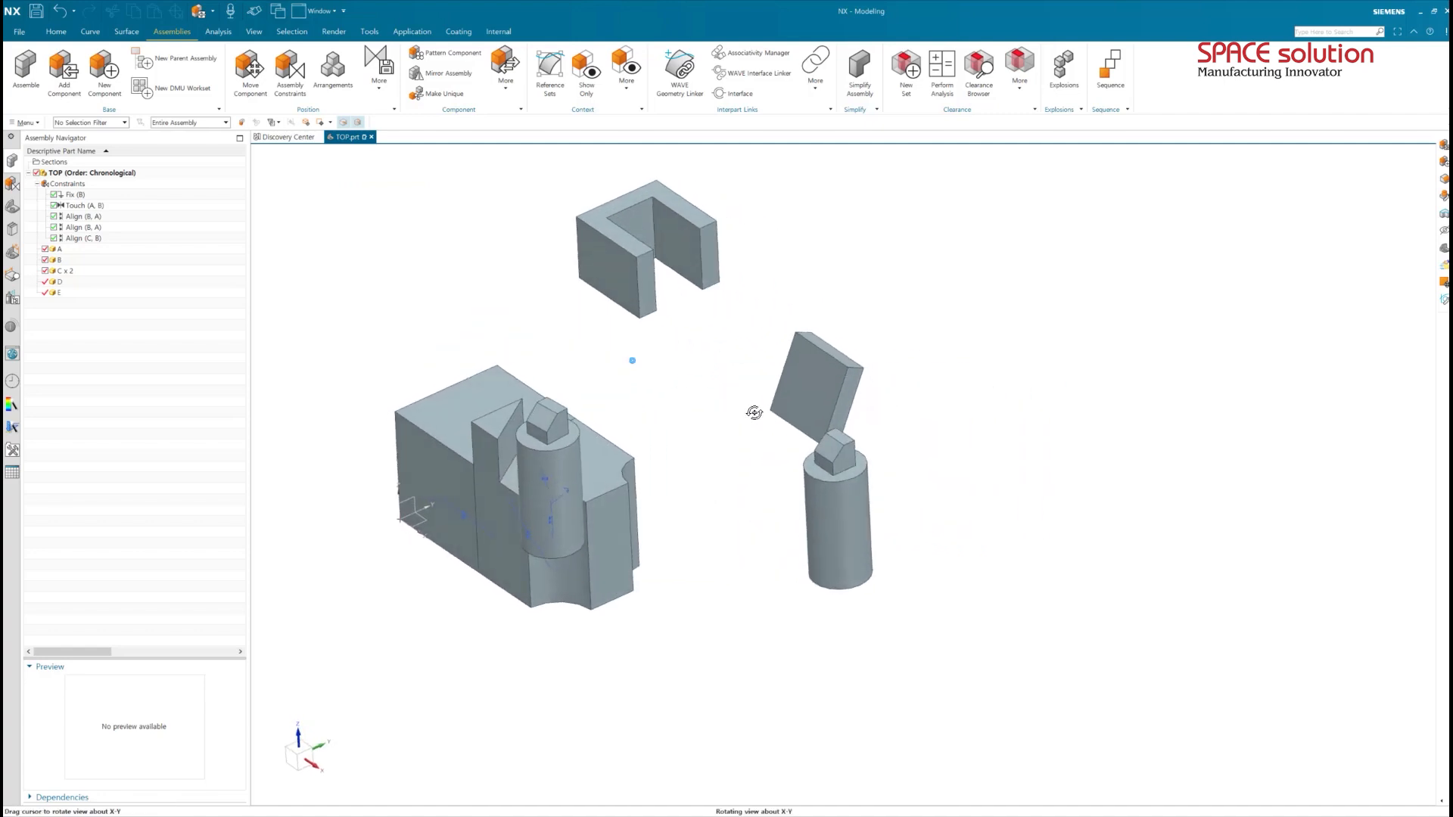
left_click(289, 86)
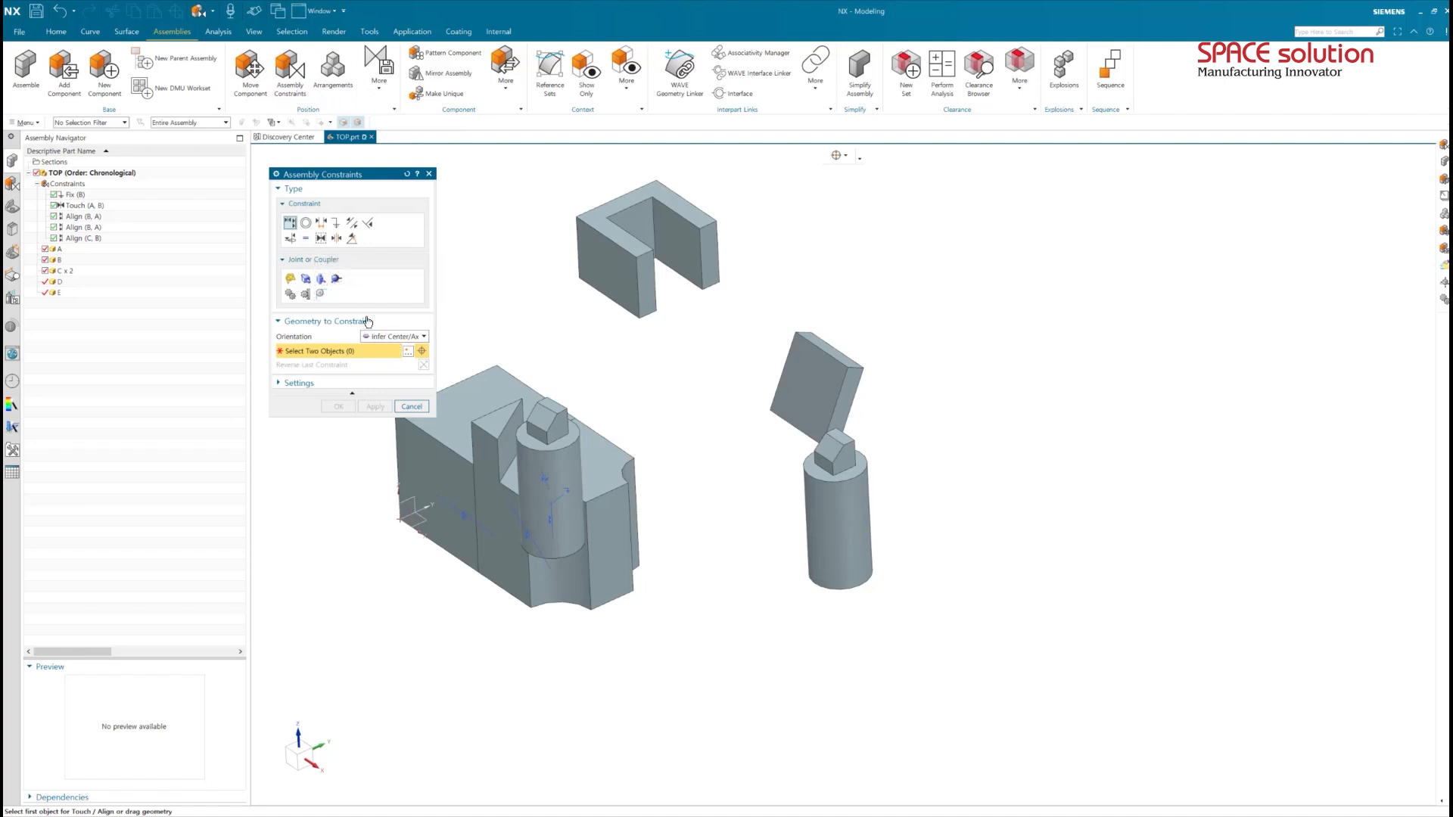
left_click(306, 224)
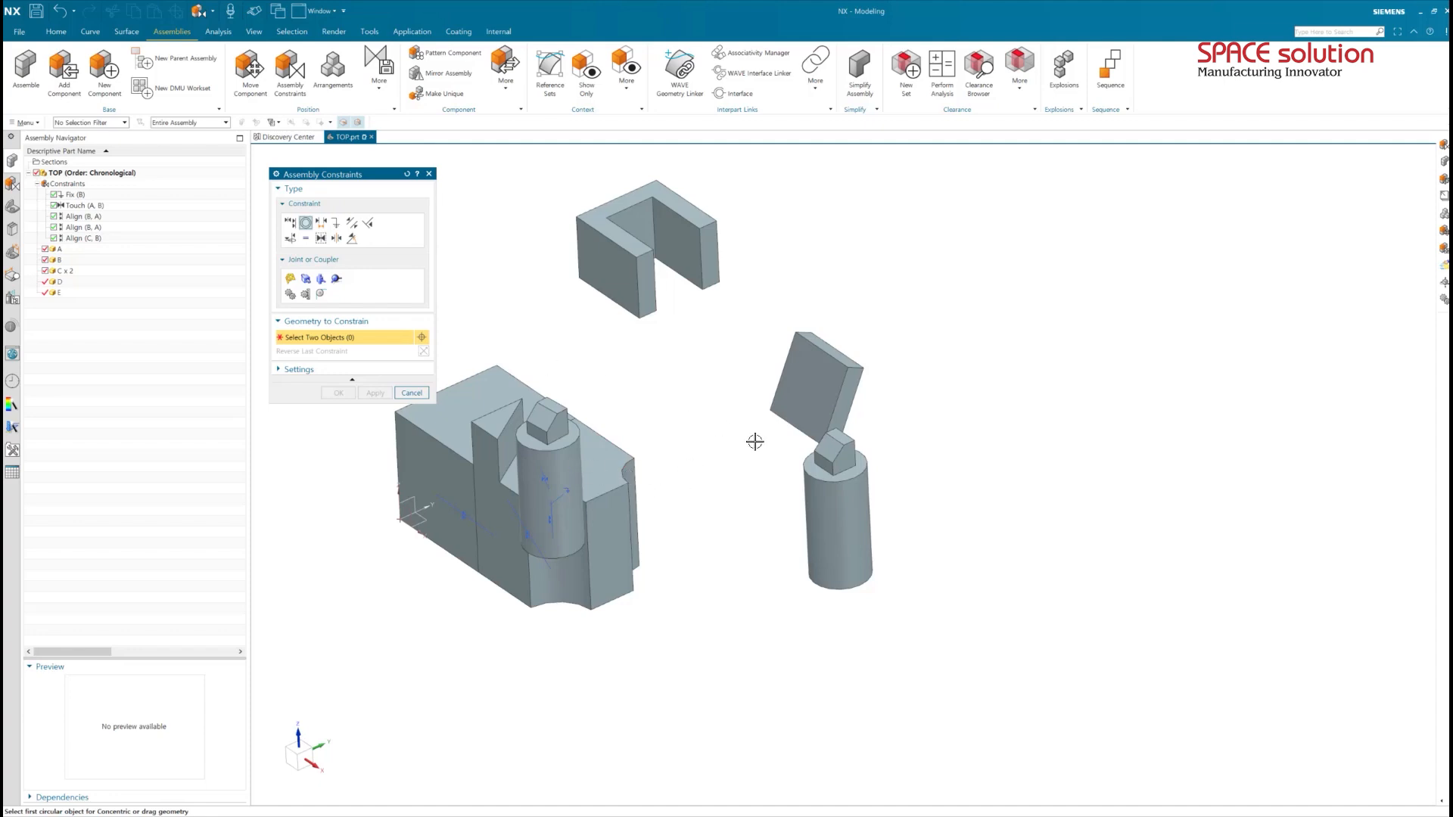
left_click(862, 475)
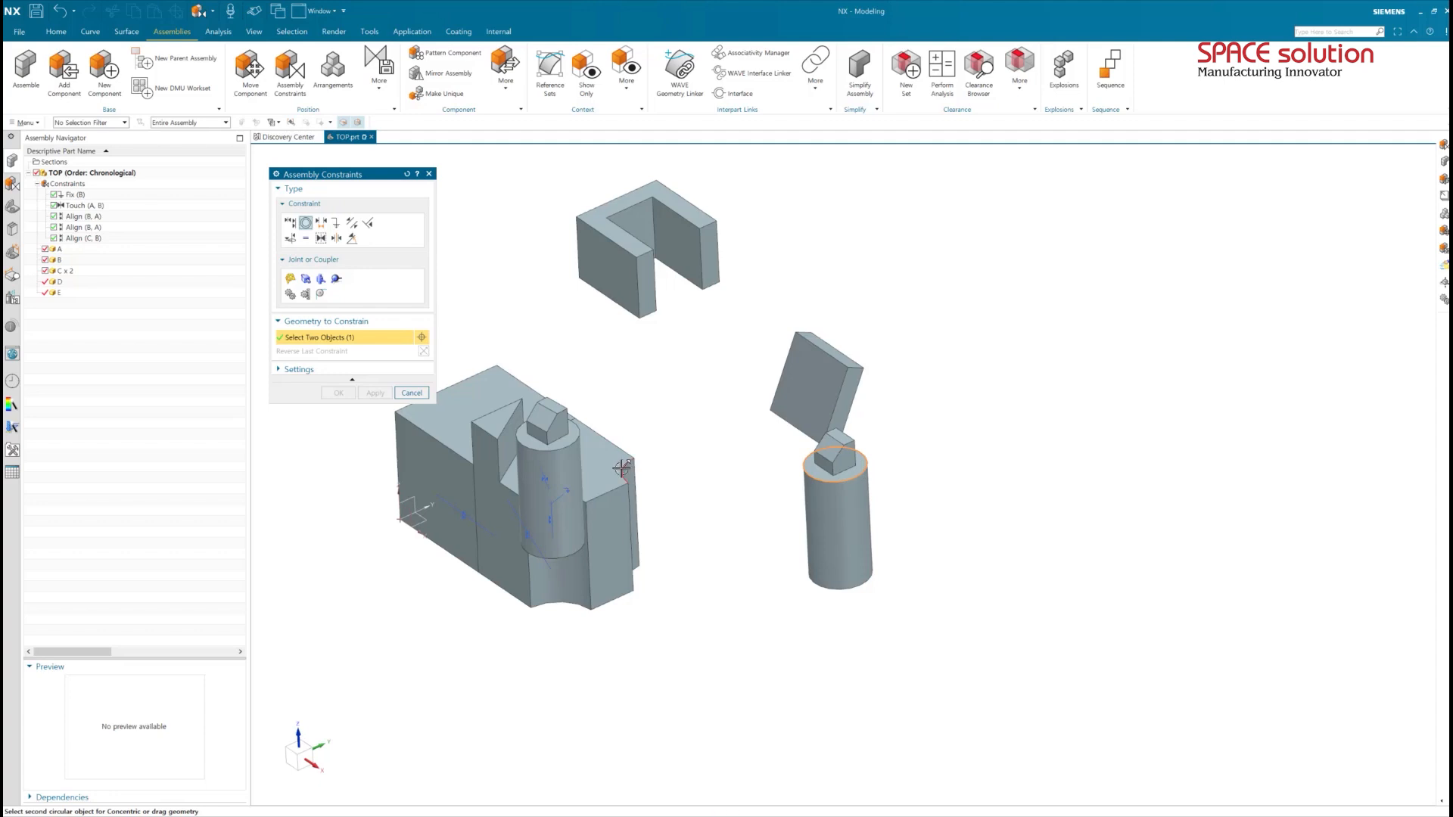
left_click(629, 463)
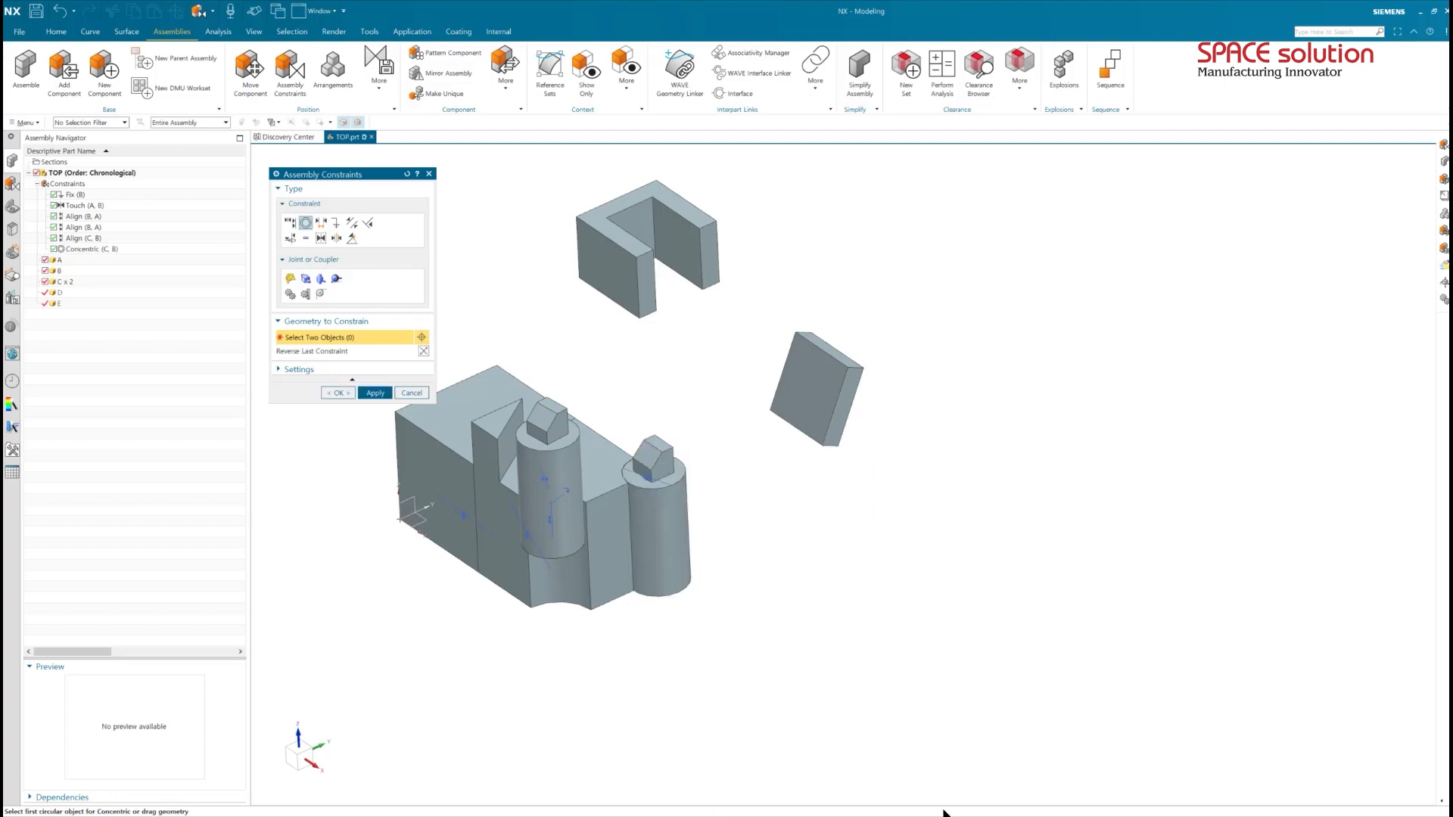
left_click(339, 392)
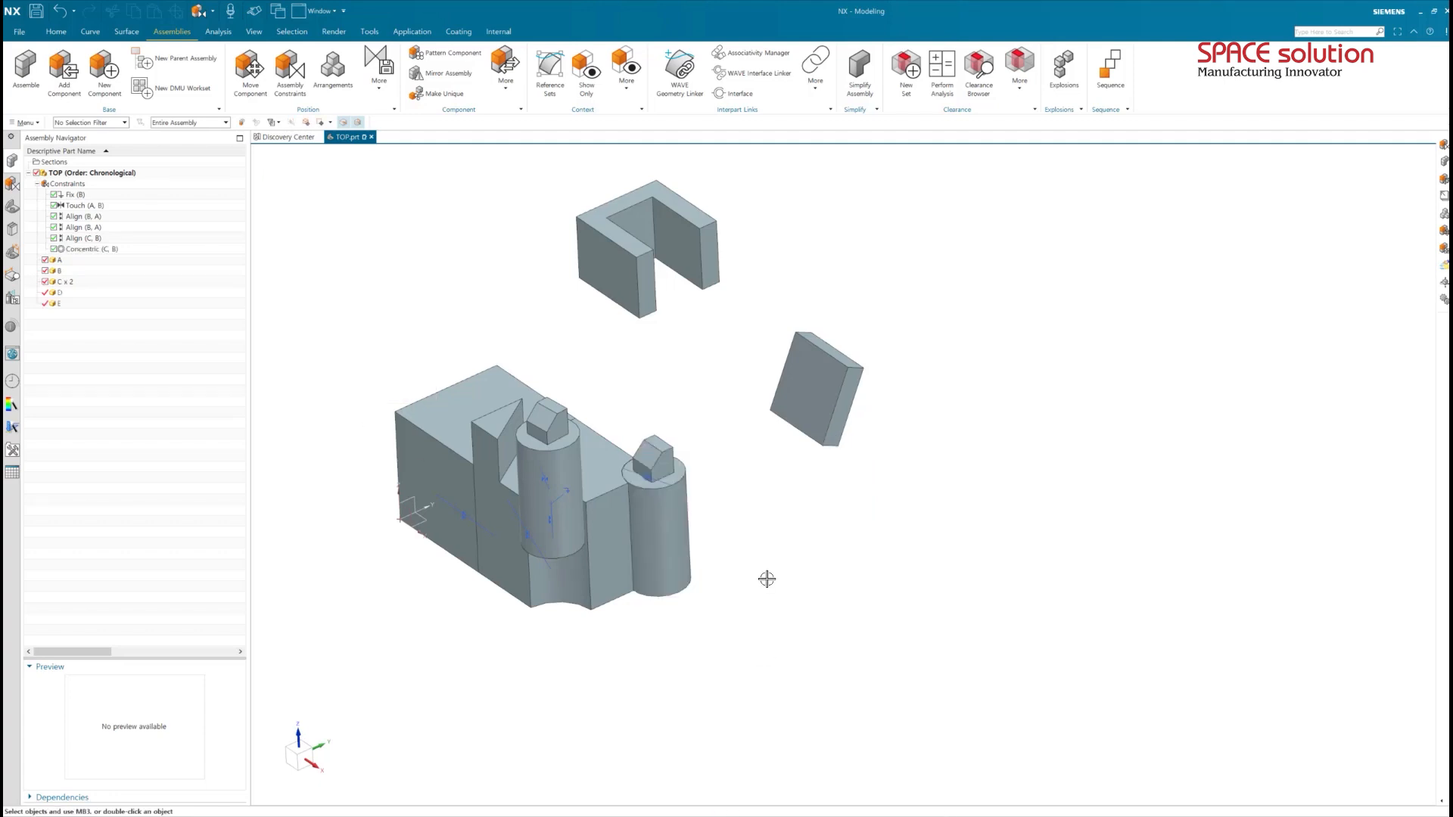
Show the degrees of freedom of both C cylinders, and clear the selection.
left_click(670, 511)
right_click(670, 511)
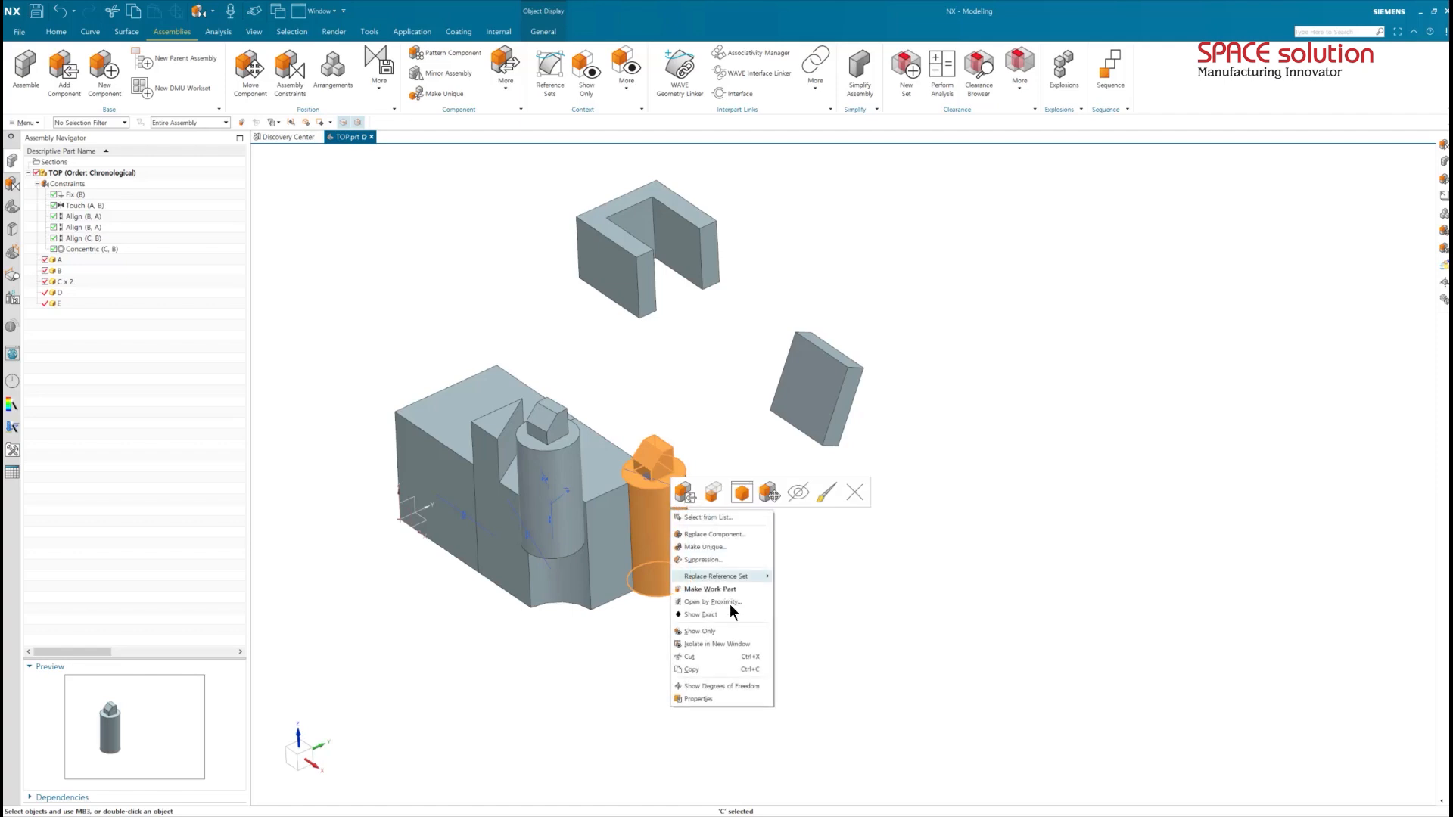
left_click(723, 686)
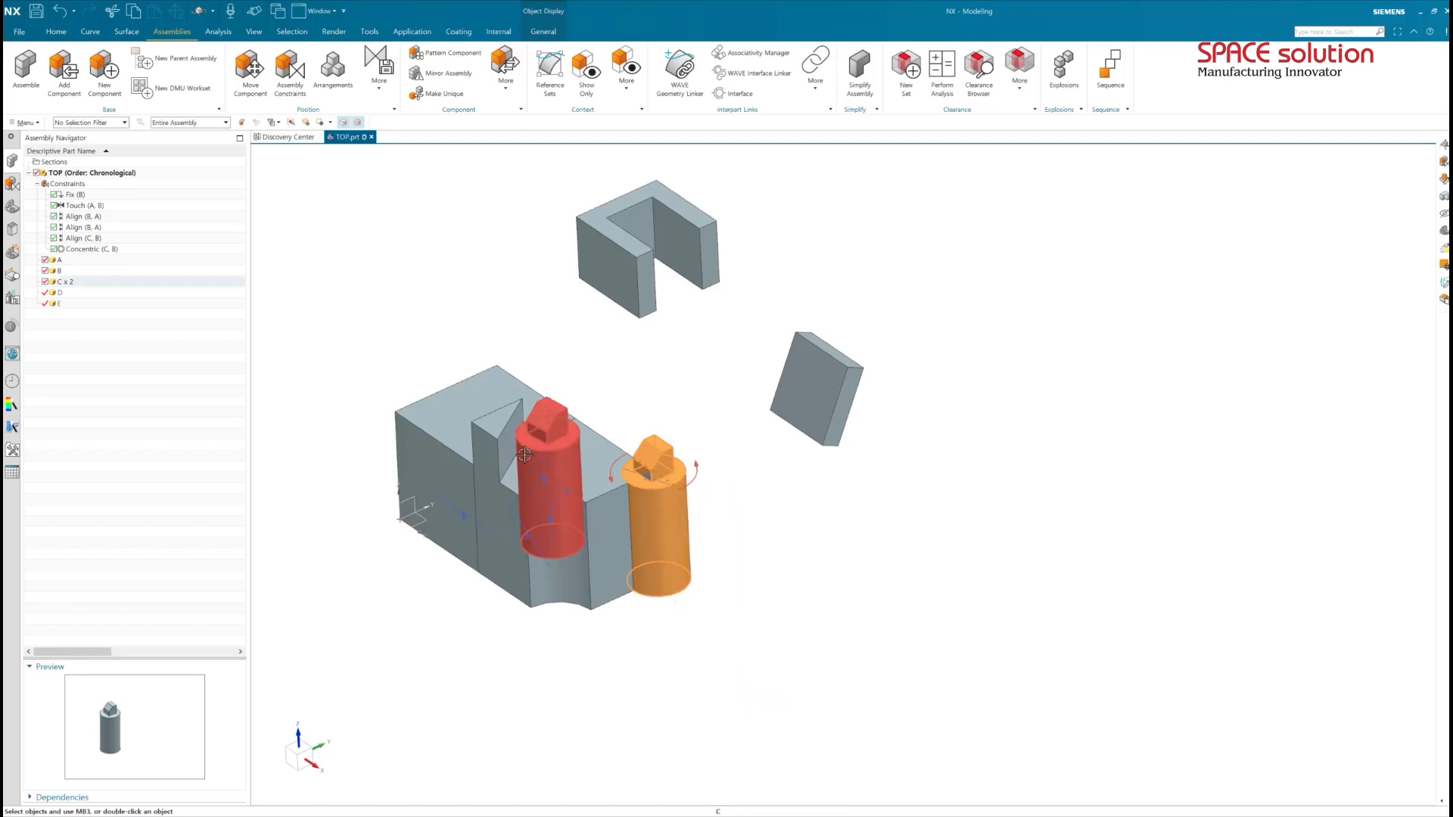
left_click(526, 458)
right_click(531, 455)
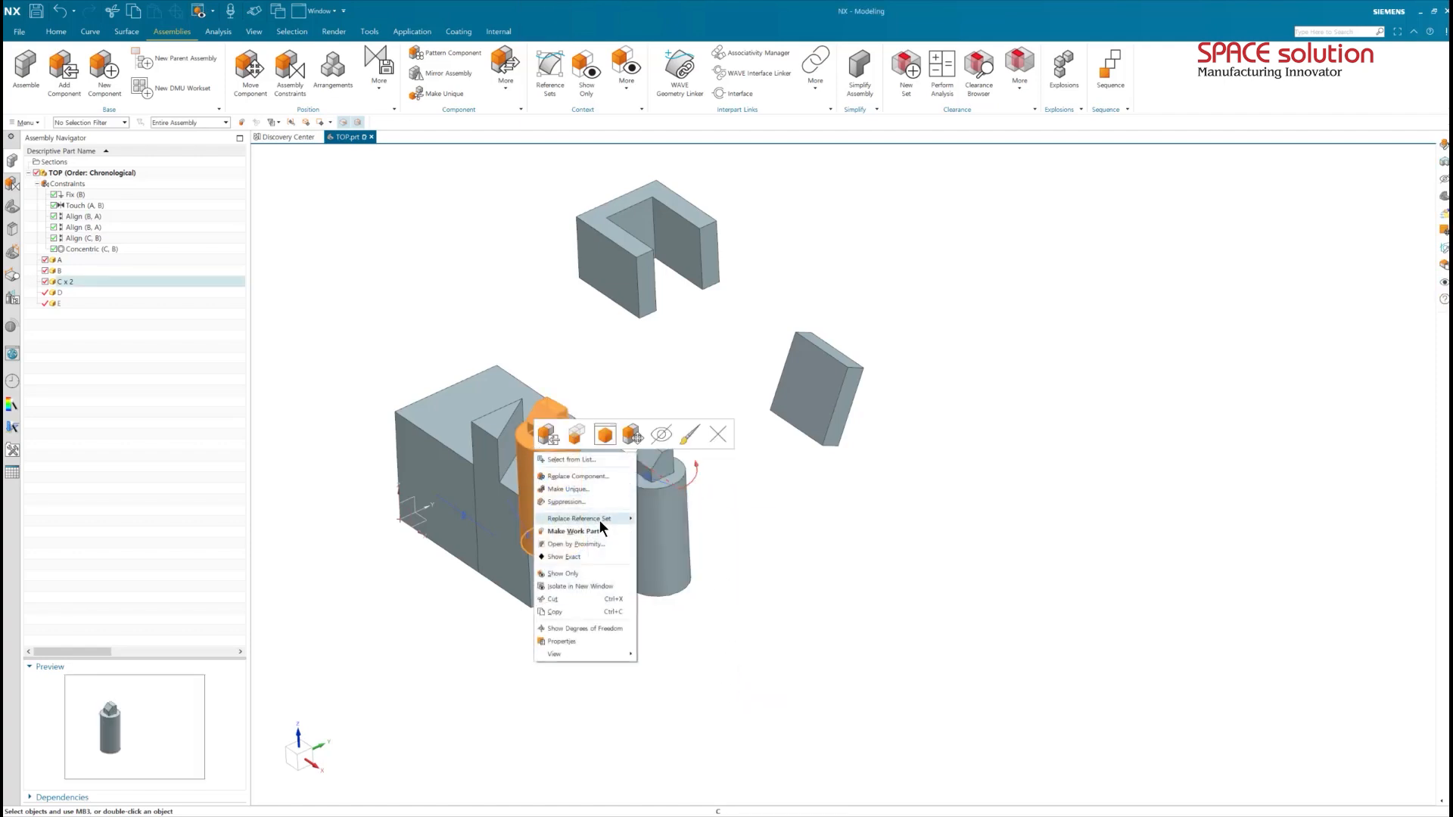
left_click(594, 628)
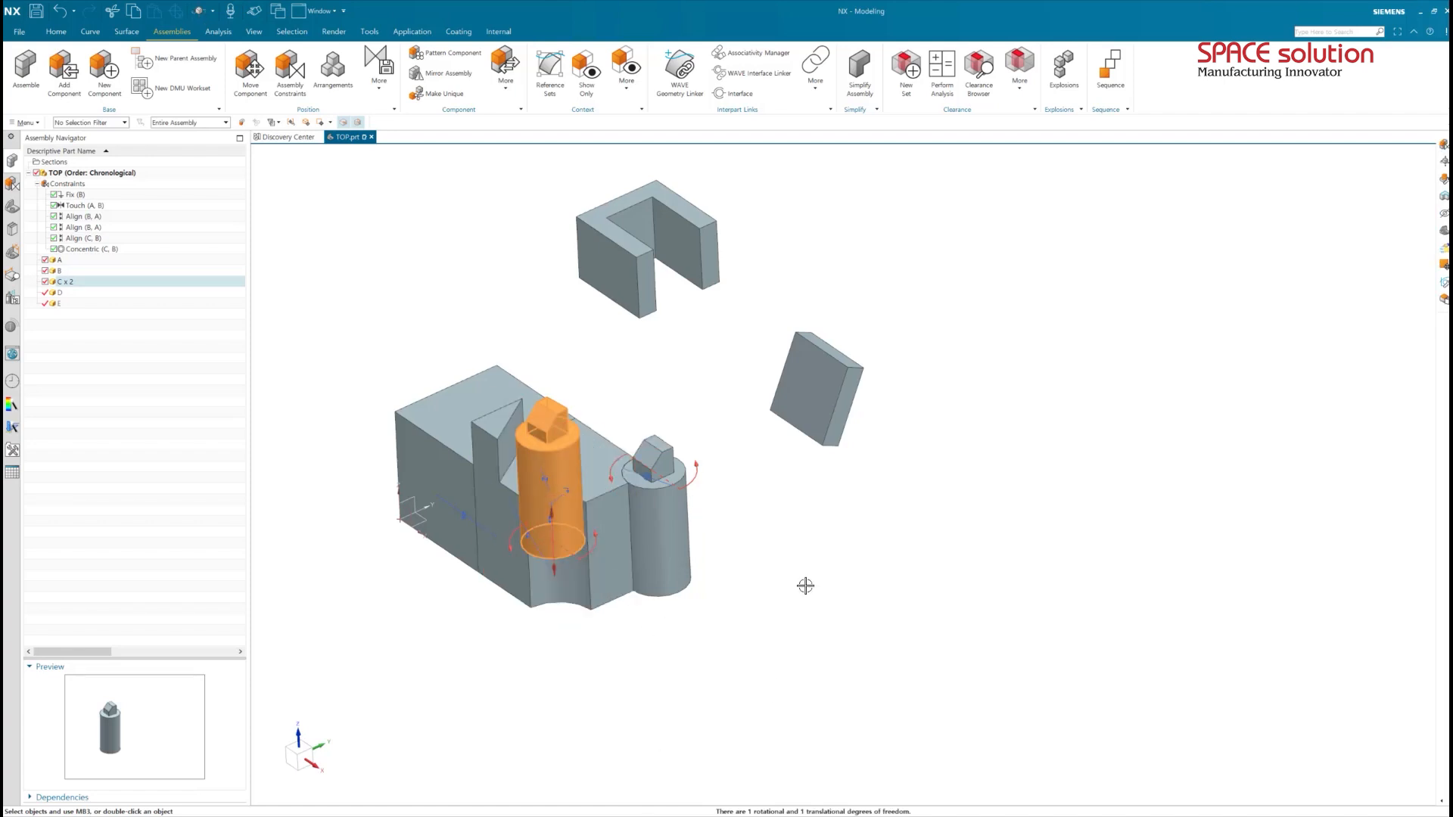
key("Escape")
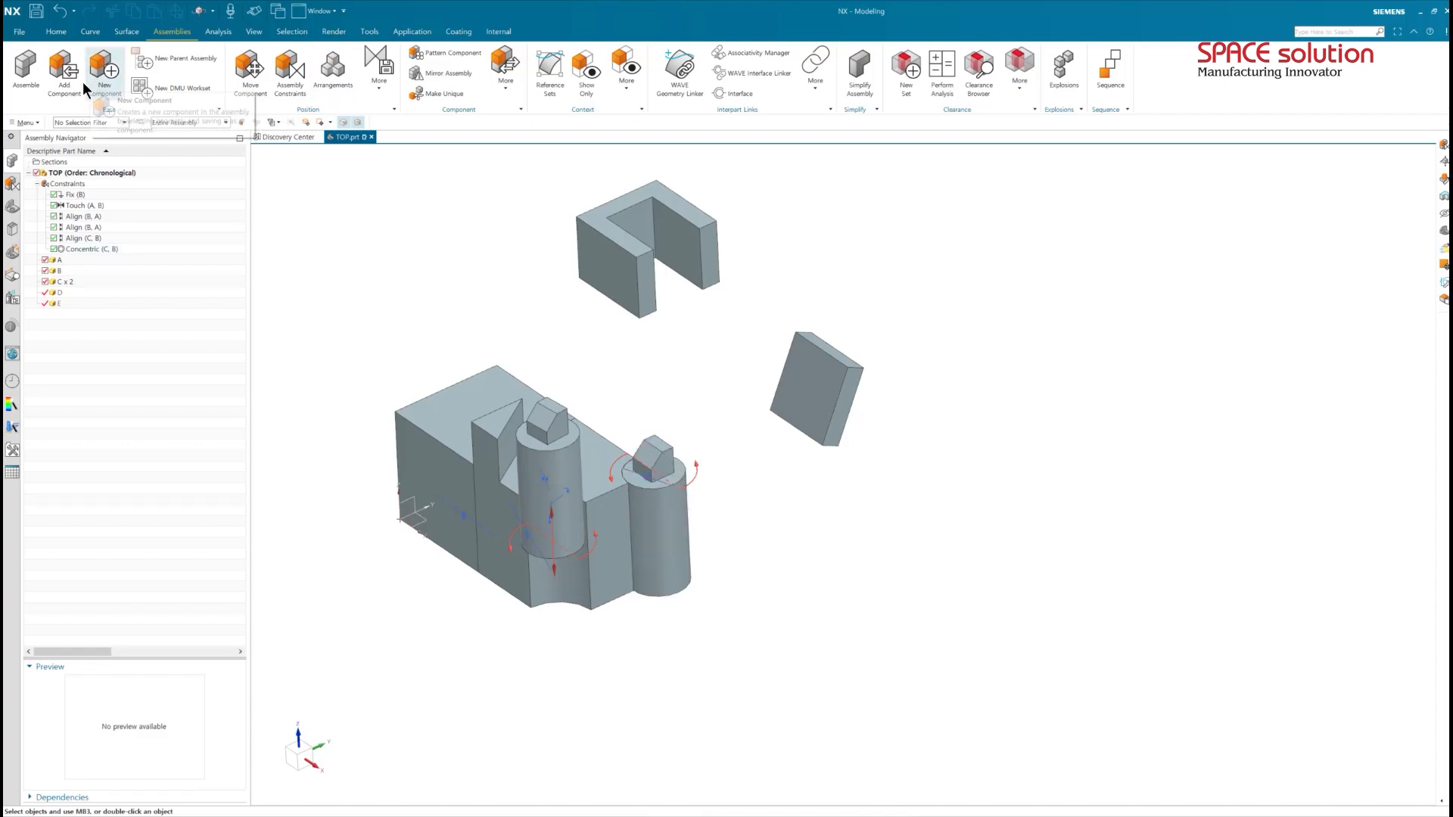
Align the upper ring face of the first cylinder C with the top face of B.
left_click(290, 72)
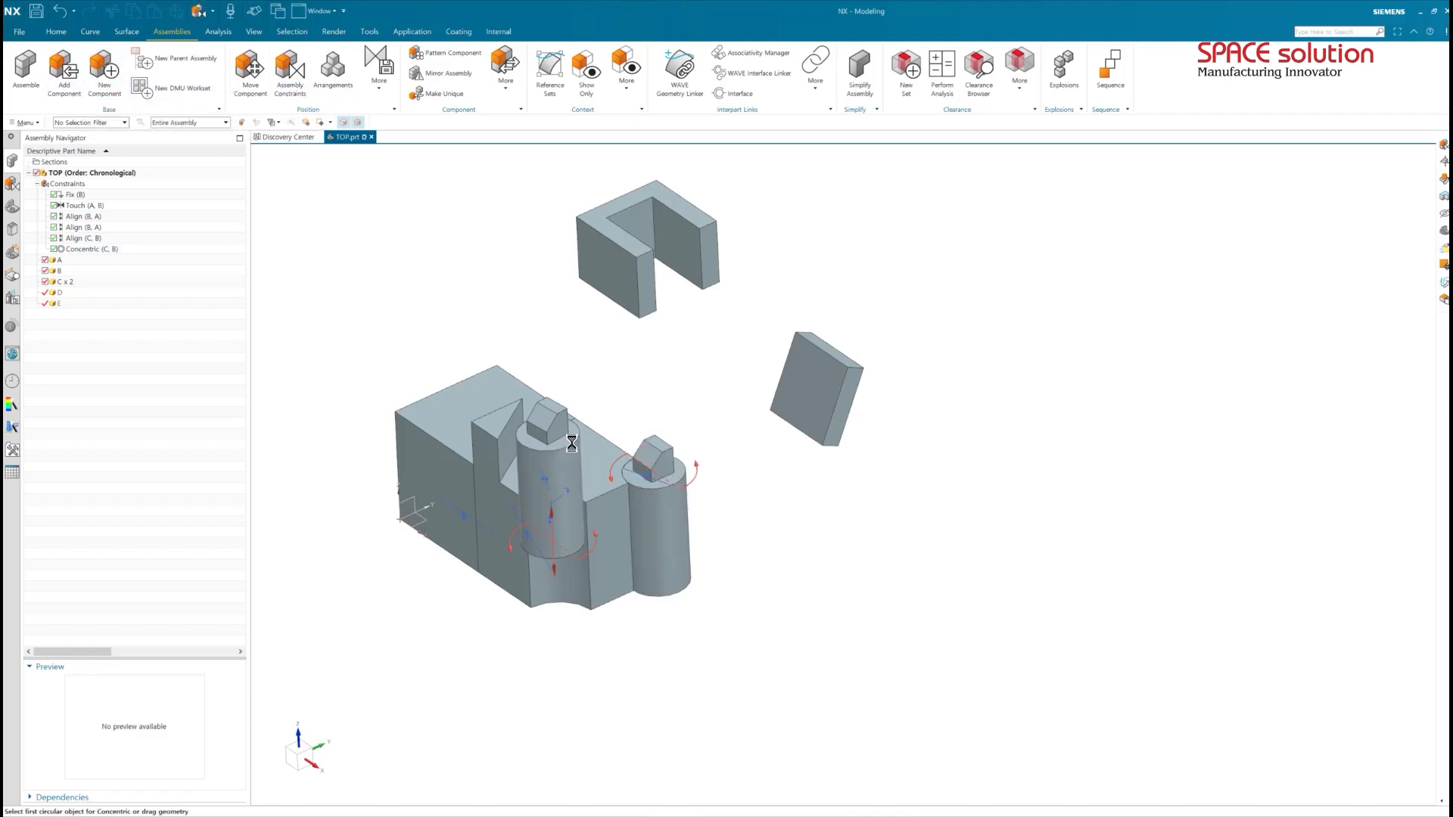
left_click(290, 223)
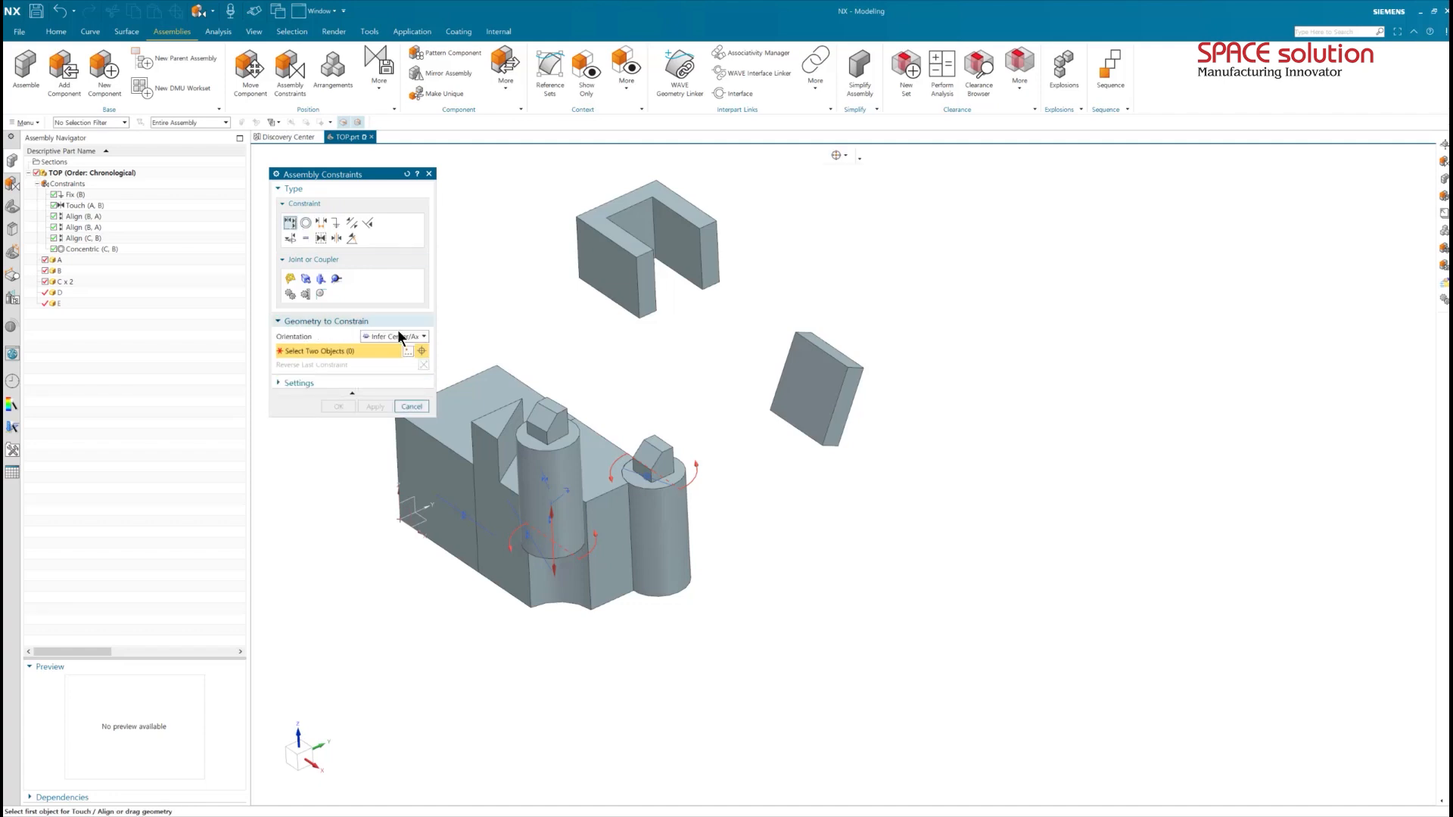
left_click(399, 336)
left_click(382, 379)
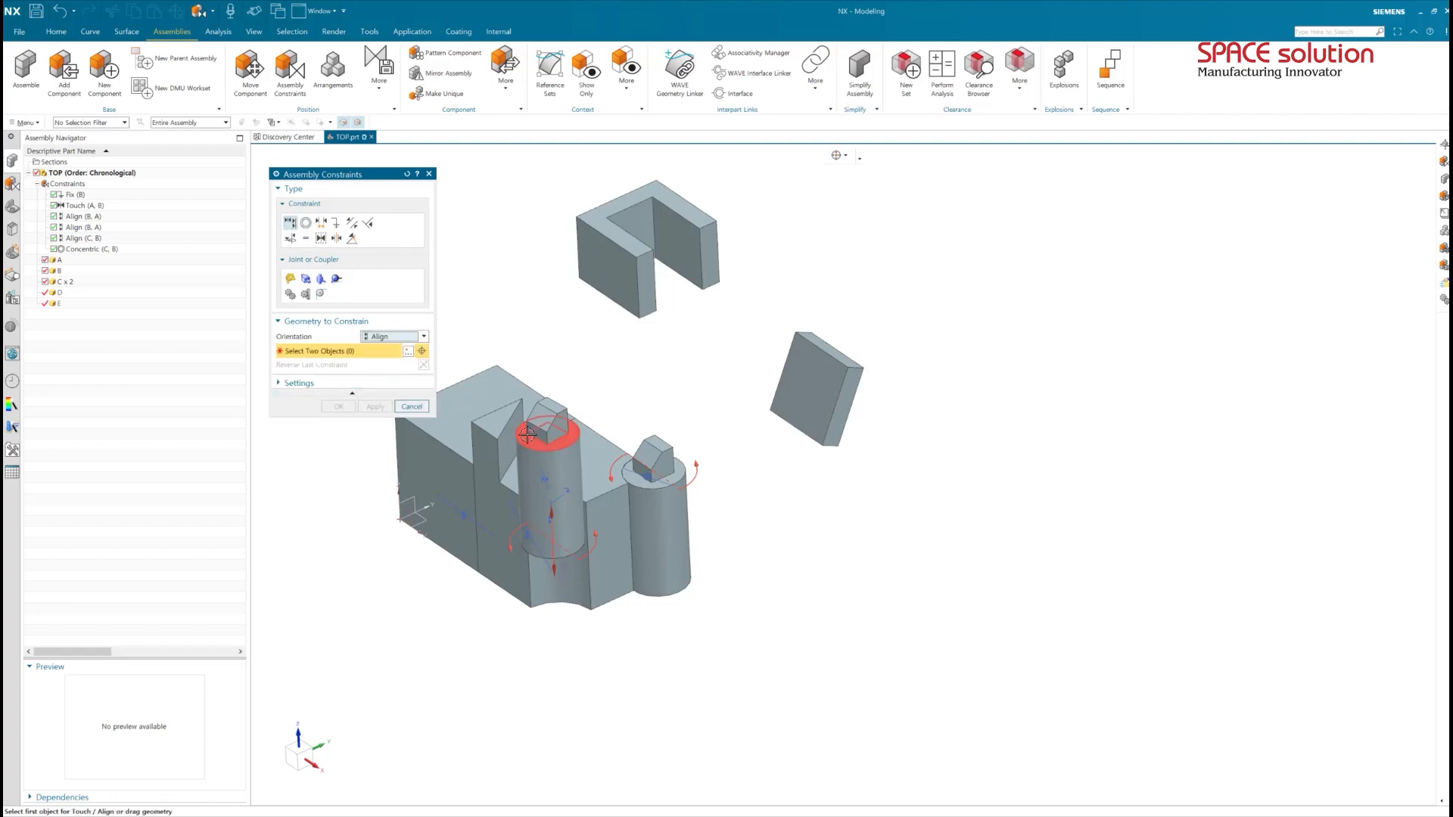
left_click(573, 442)
left_click(583, 484)
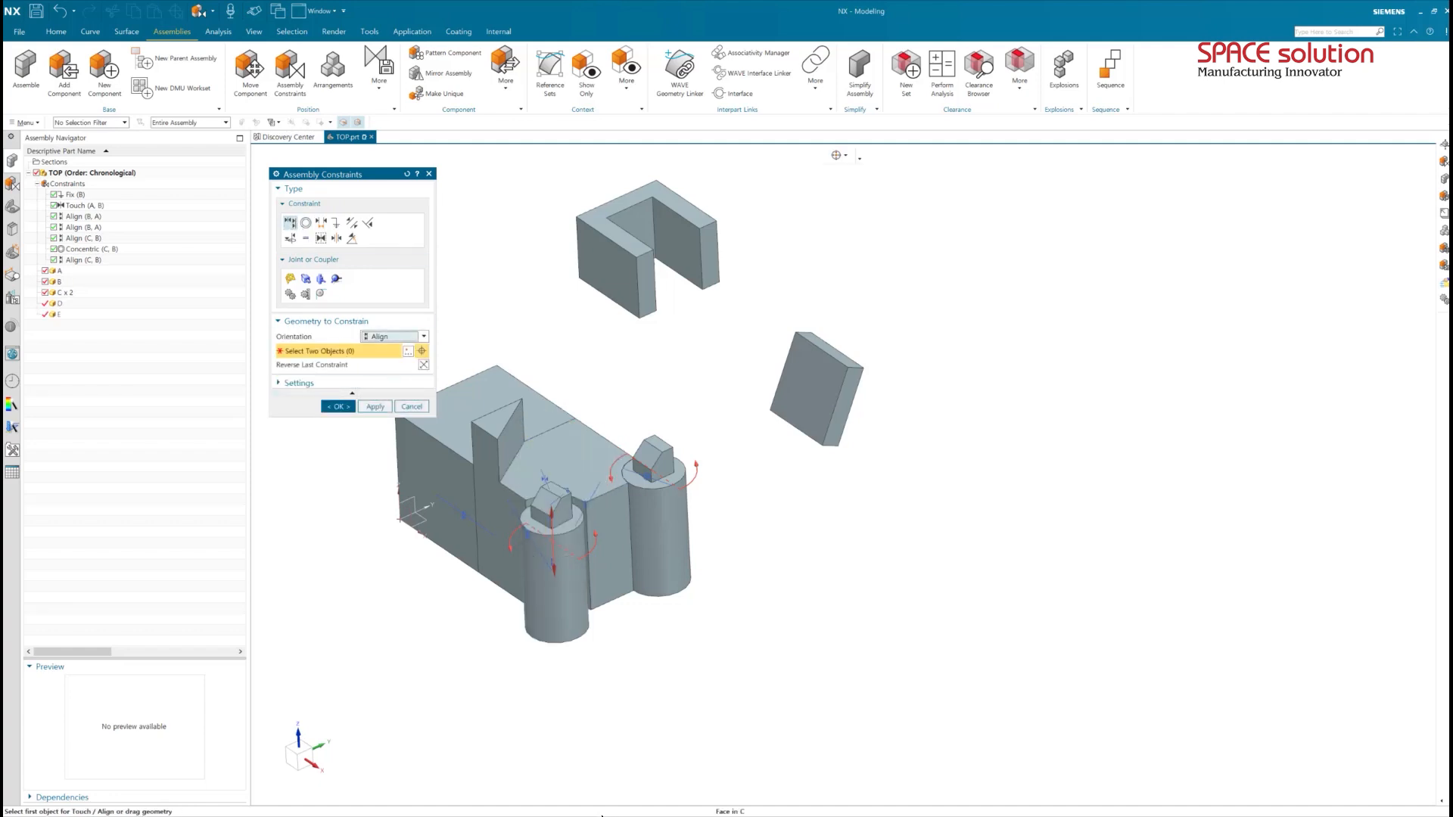
left_click(332, 410)
Review the constraint status of the components in the Constraint Navigator, and return to the Assembly Navigator.
middle_click_drag(583, 454, 545, 597)
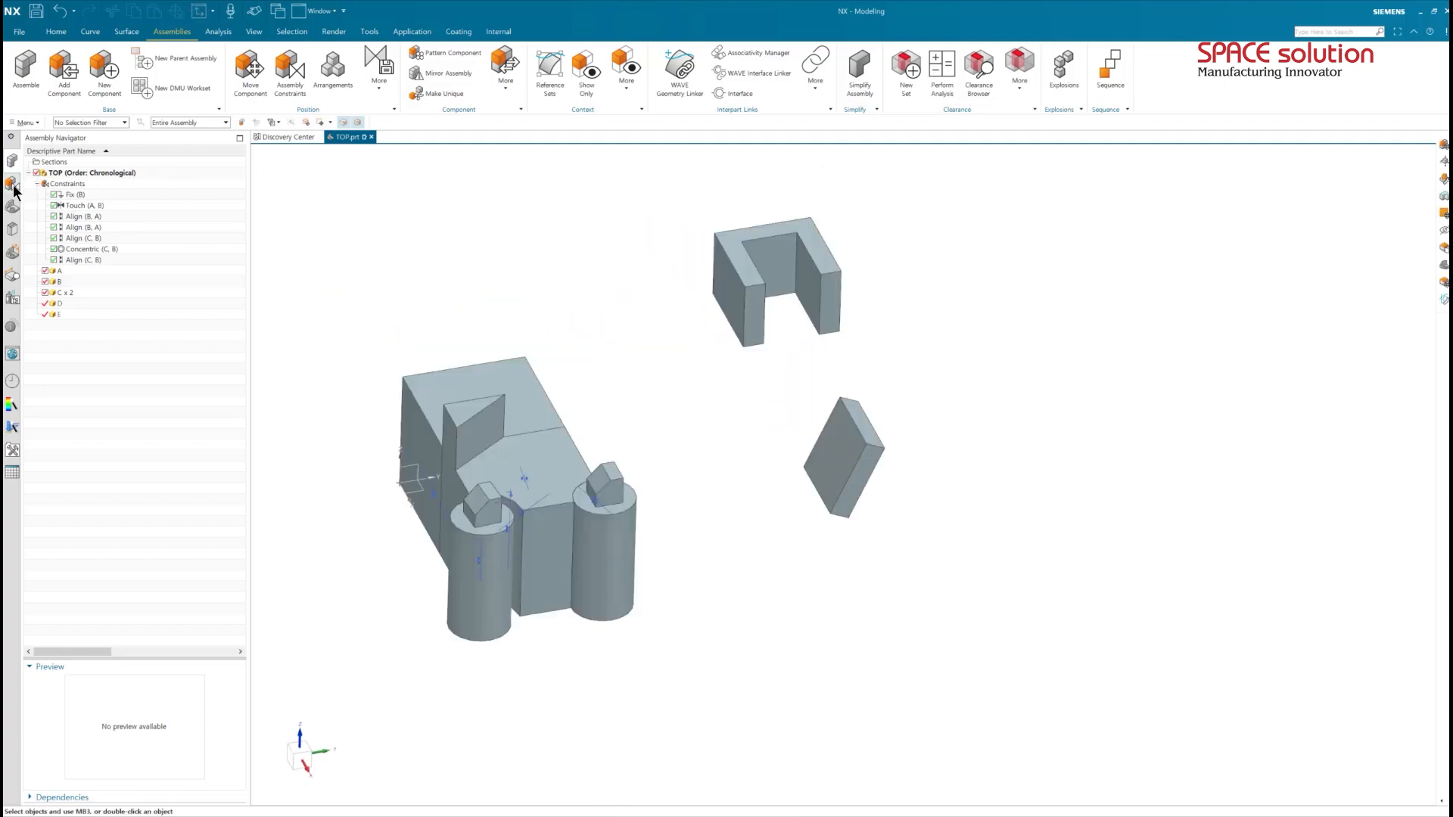
left_click(13, 186)
left_click(72, 184)
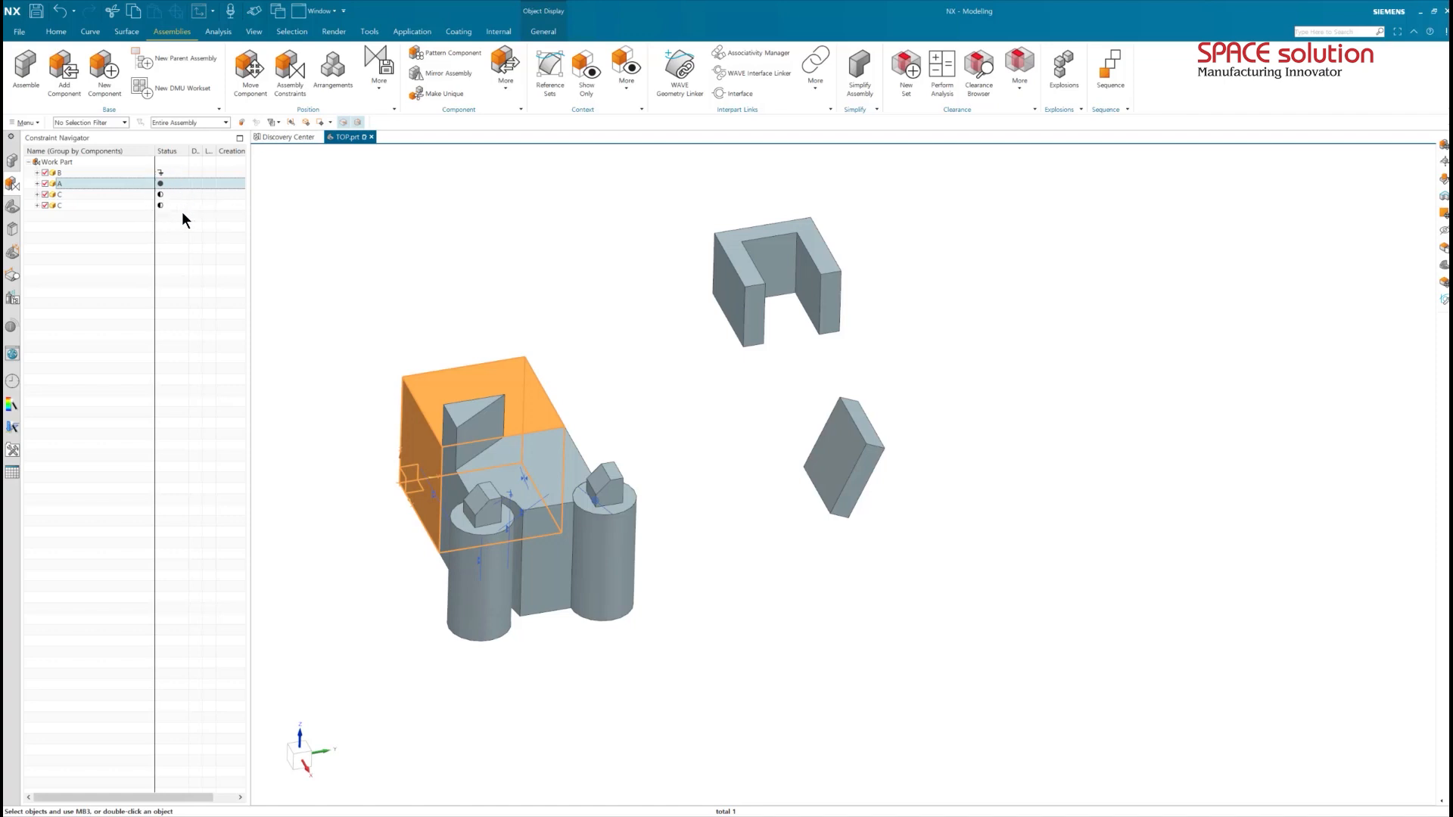
key("Escape")
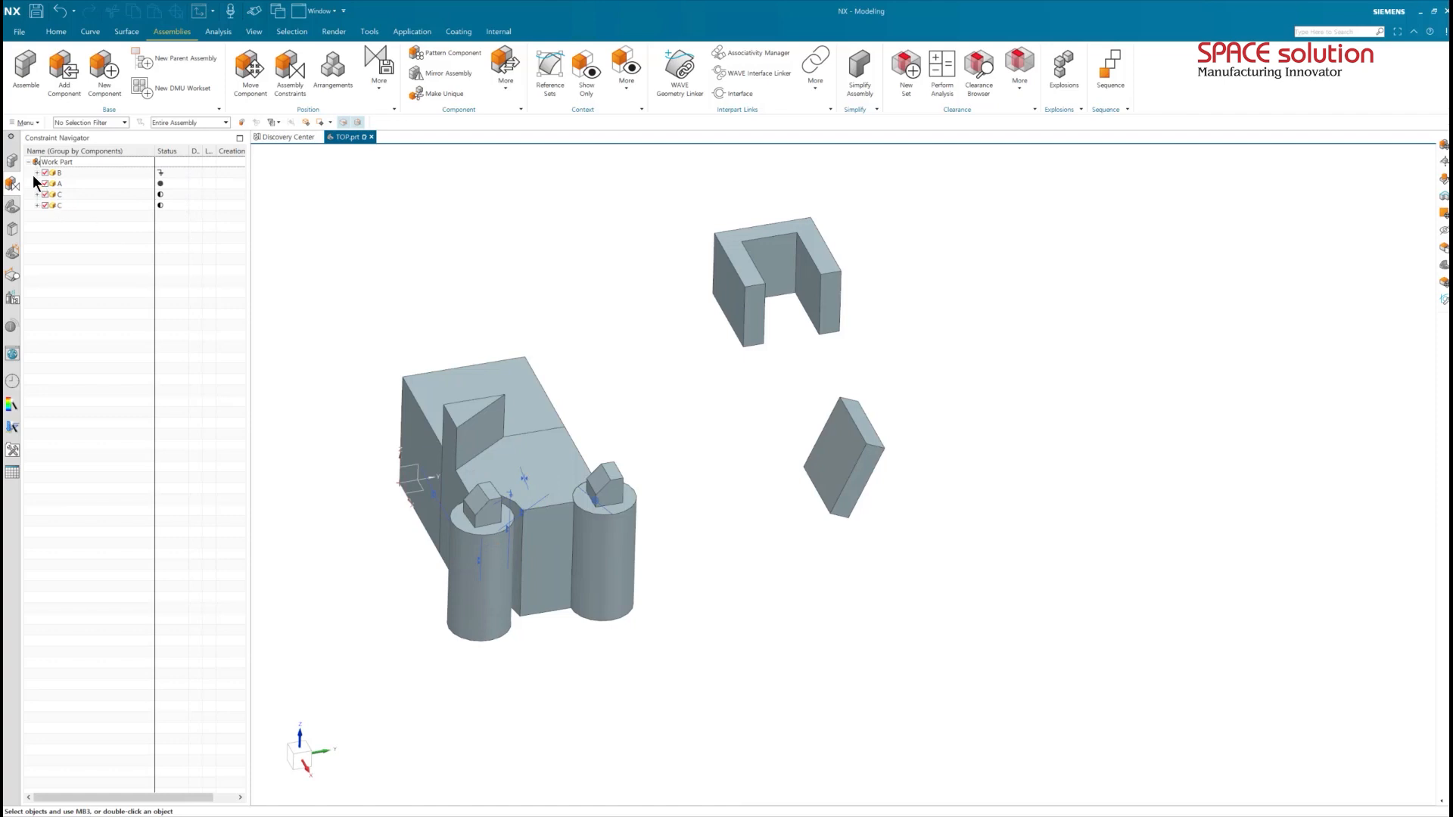
left_click(12, 161)
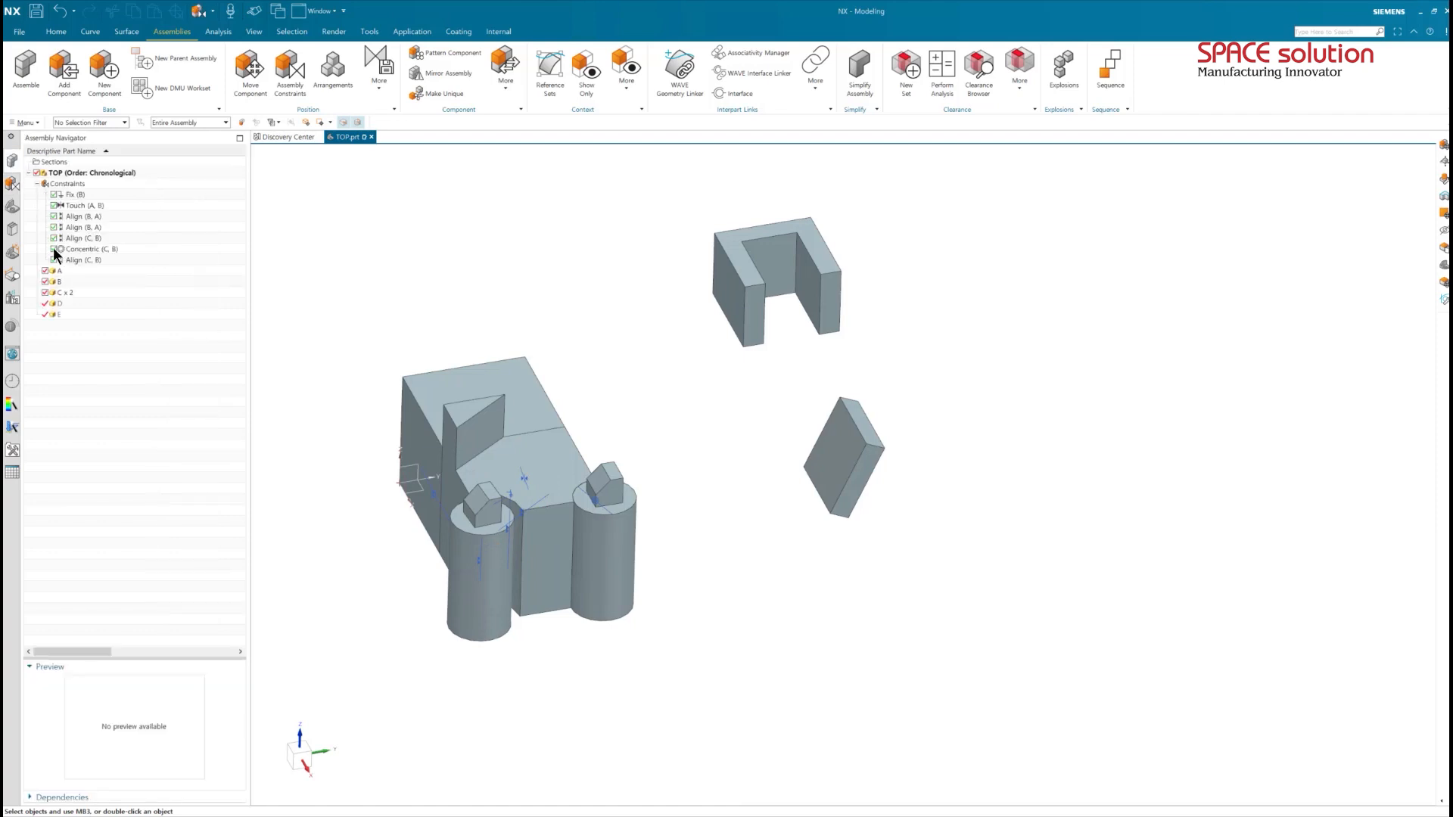
Suppress the Concentric (C, B) constraint and move the second cylinder C away from B's groove.
left_click(54, 249)
left_click(250, 70)
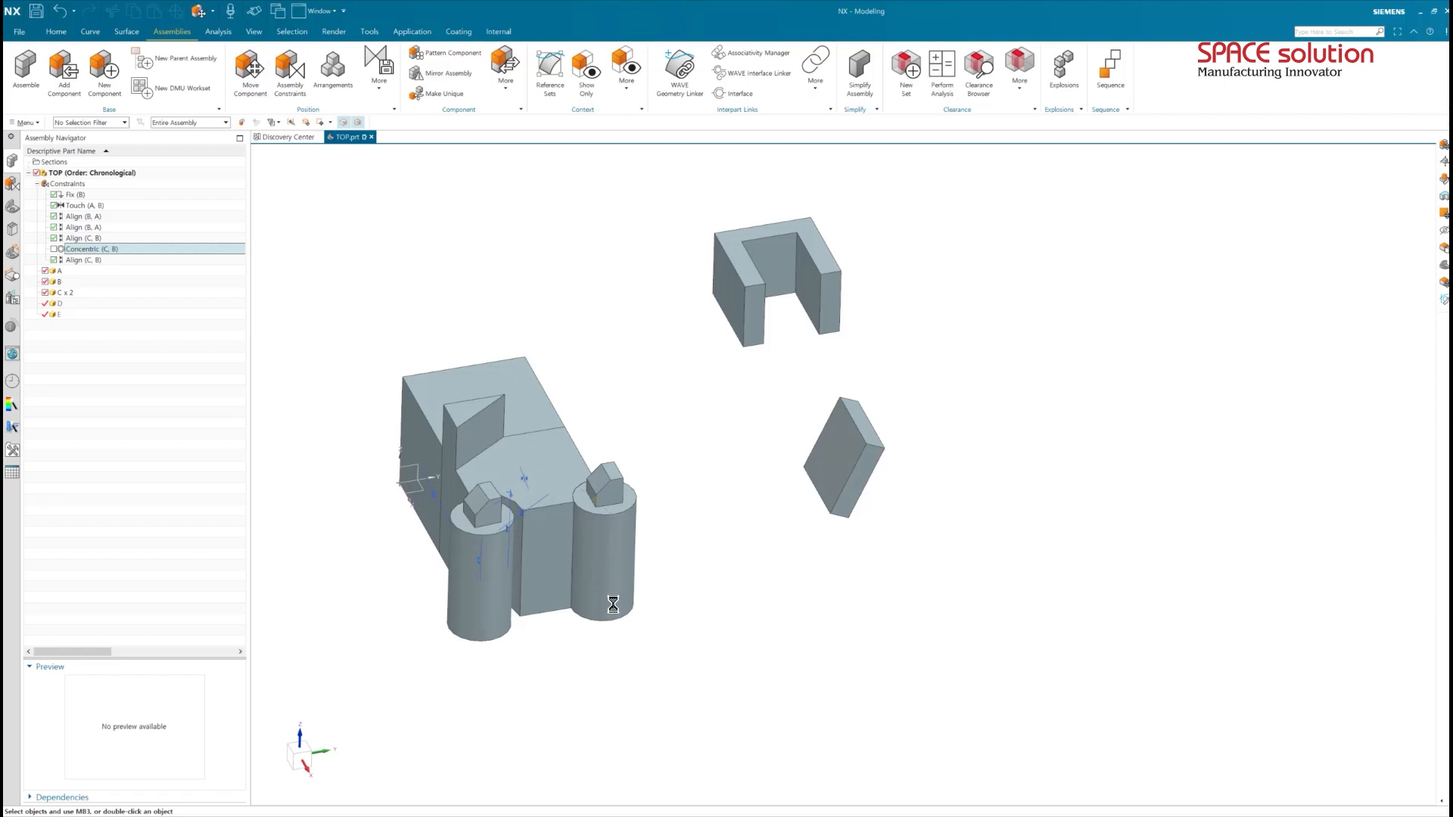
left_click(609, 561)
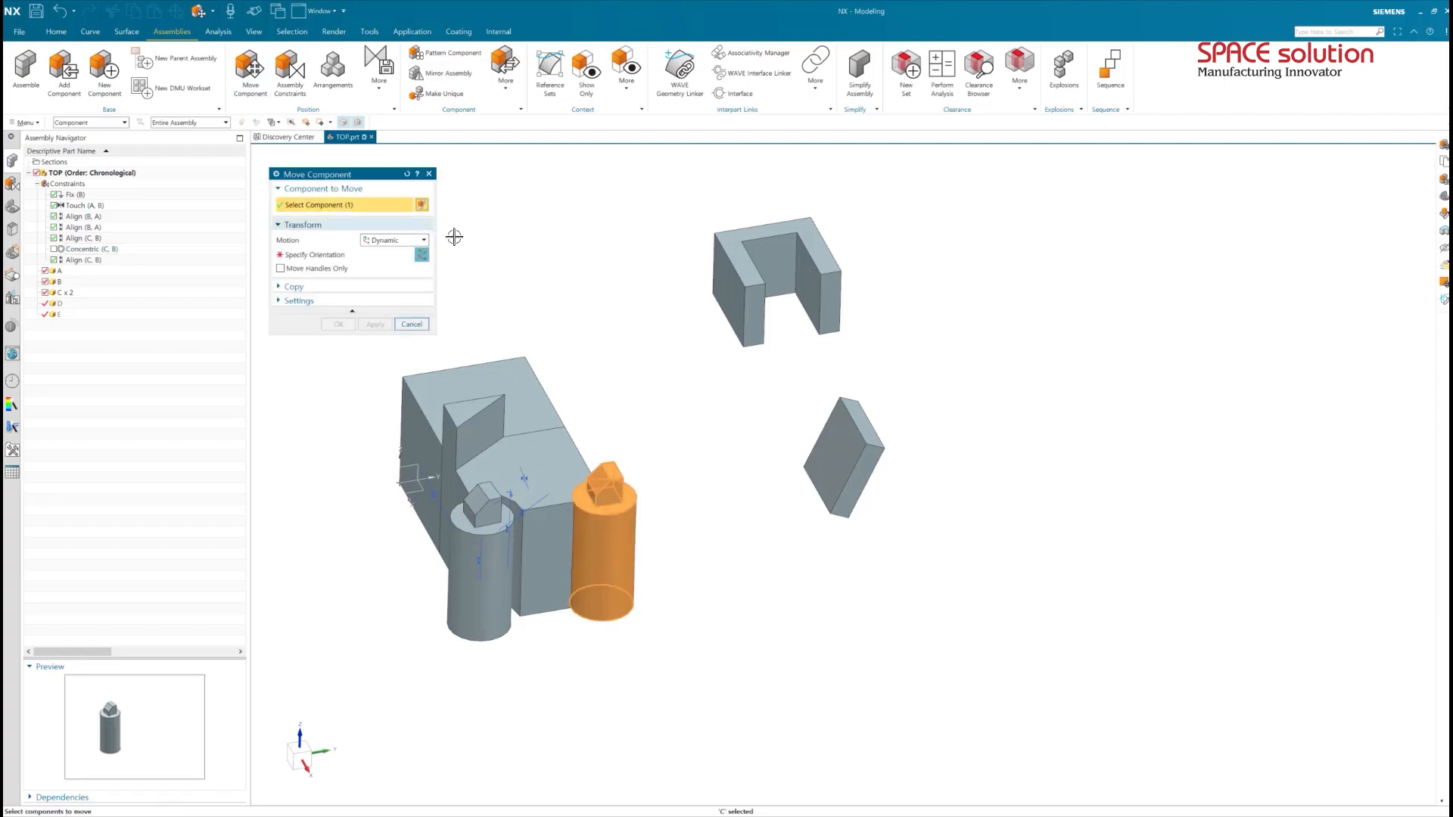
middle_click(518, 255)
left_click_drag(647, 530, 764, 528)
middle_click(788, 629)
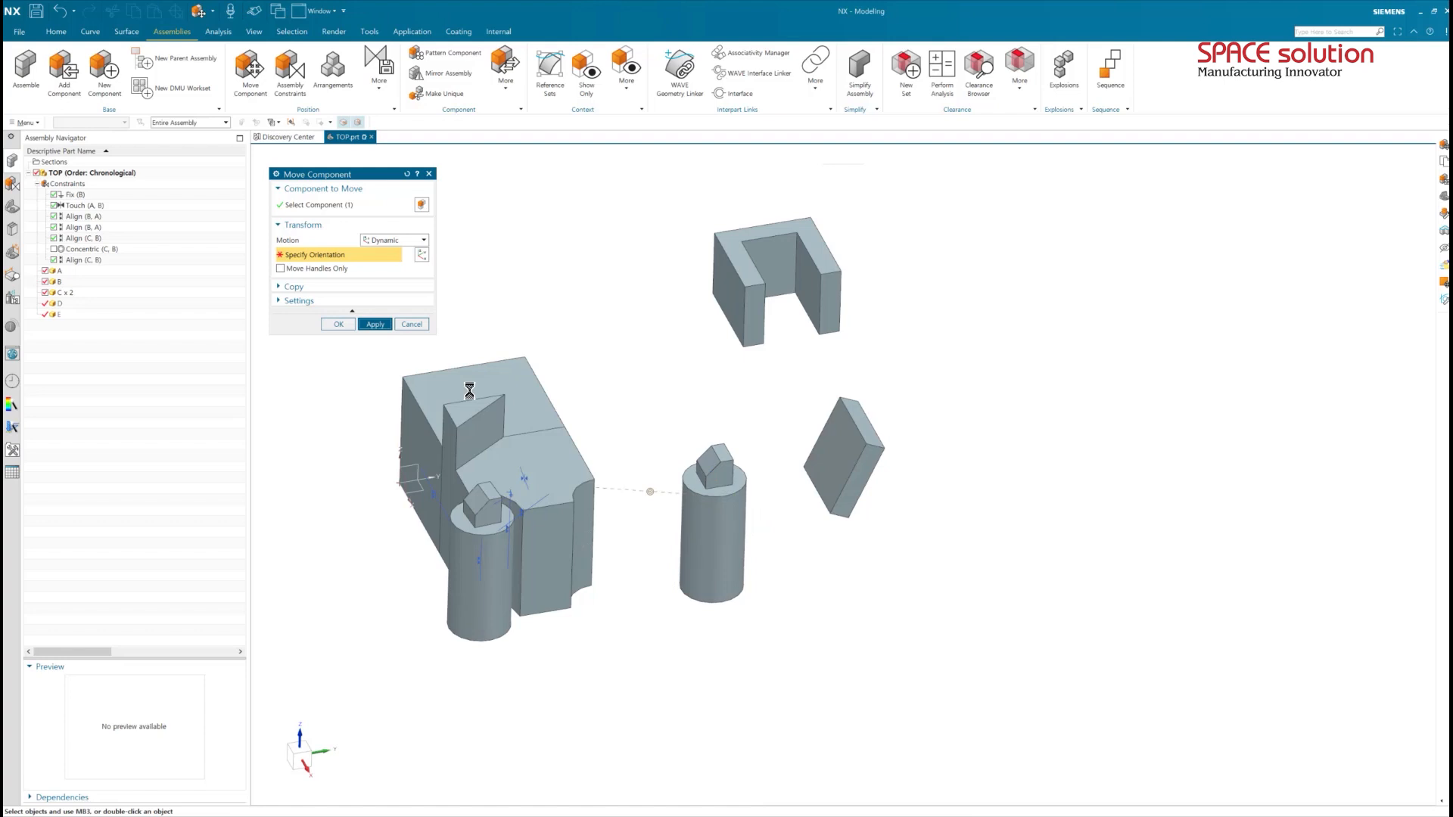
left_click(421, 325)
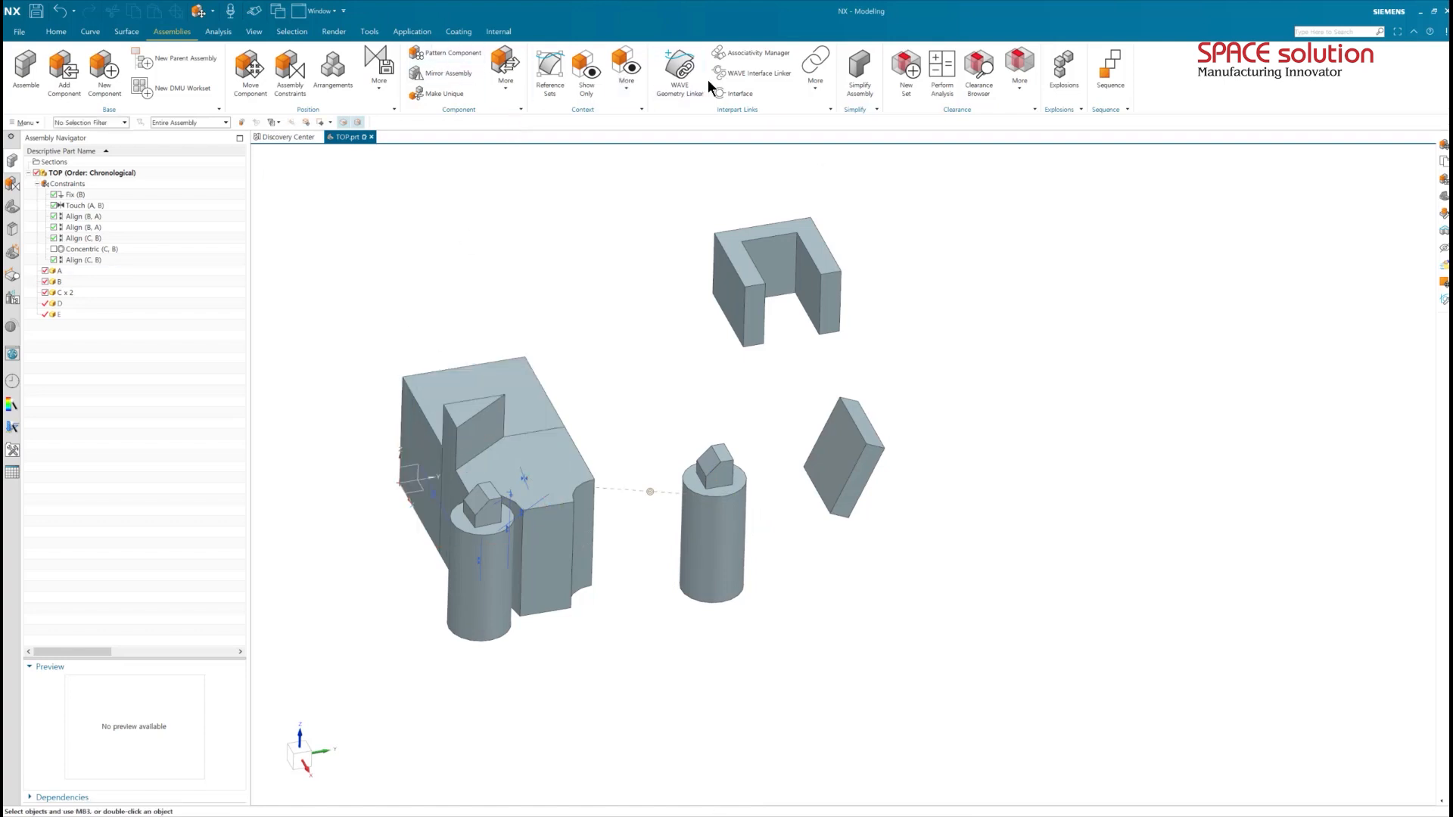
Try a Fit constraint between the second cylinder C's cylindrical face and B's free groove face, and discard the changes.
left_click(279, 75)
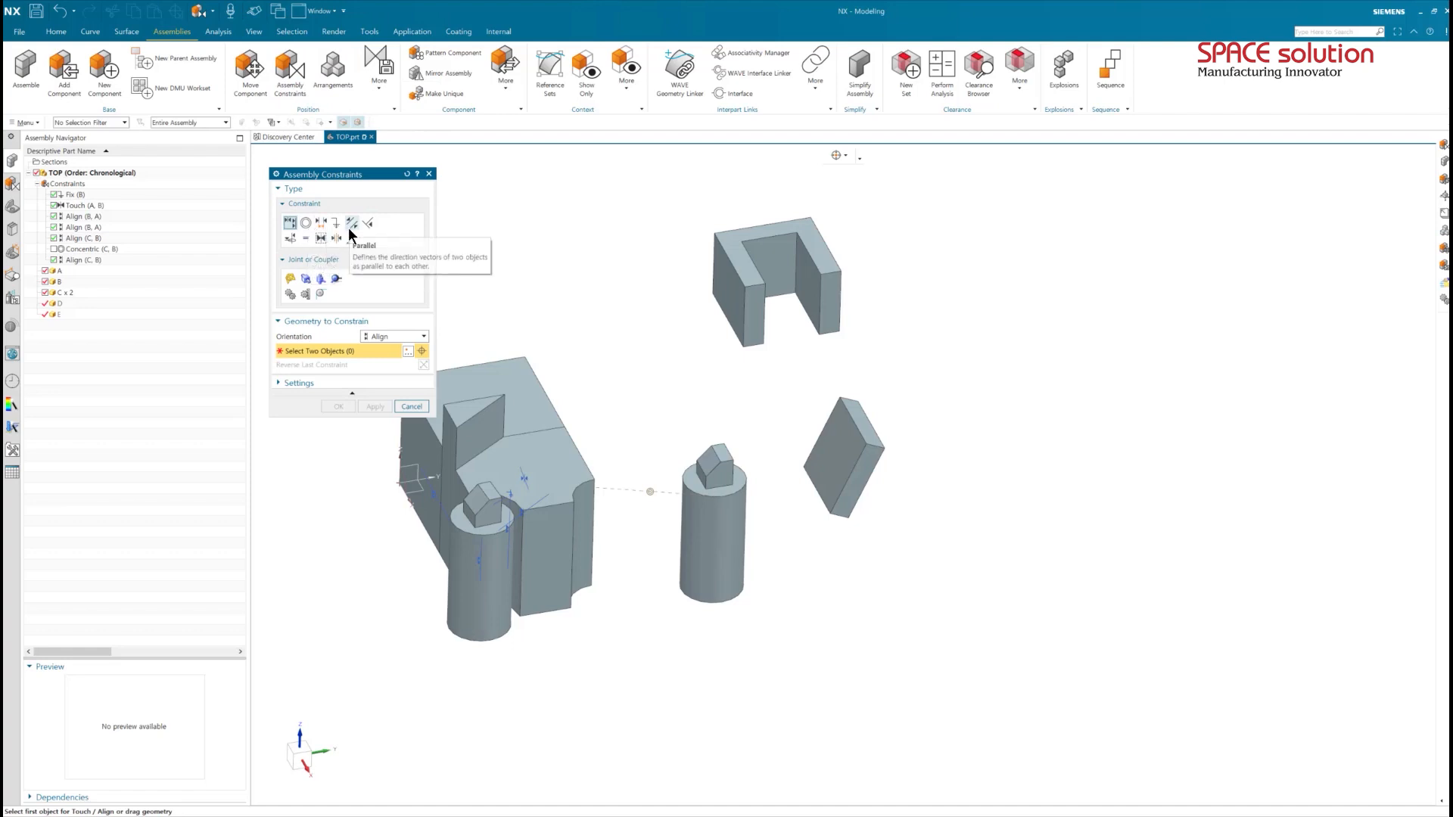
left_click(306, 239)
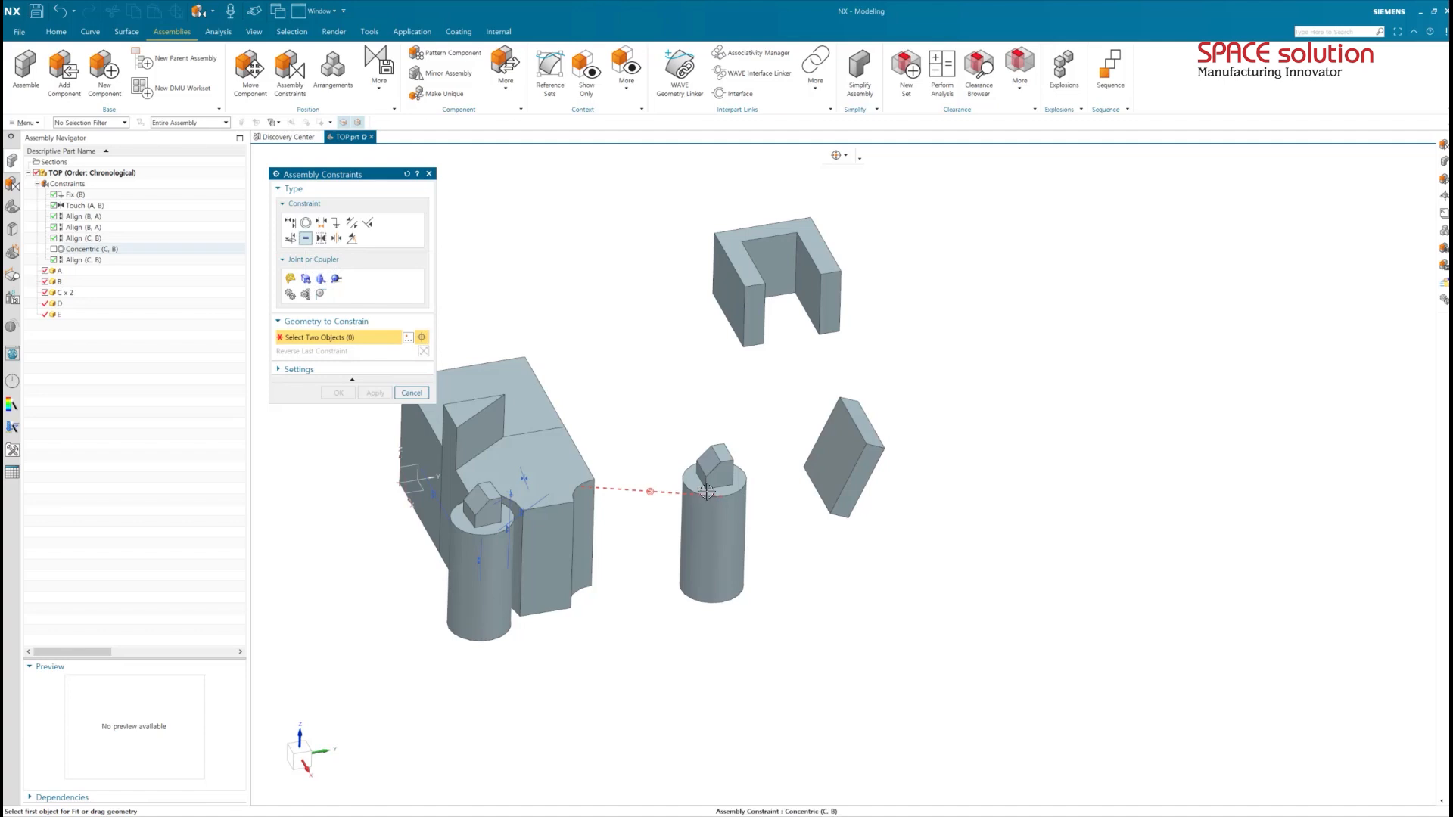
left_click(728, 527)
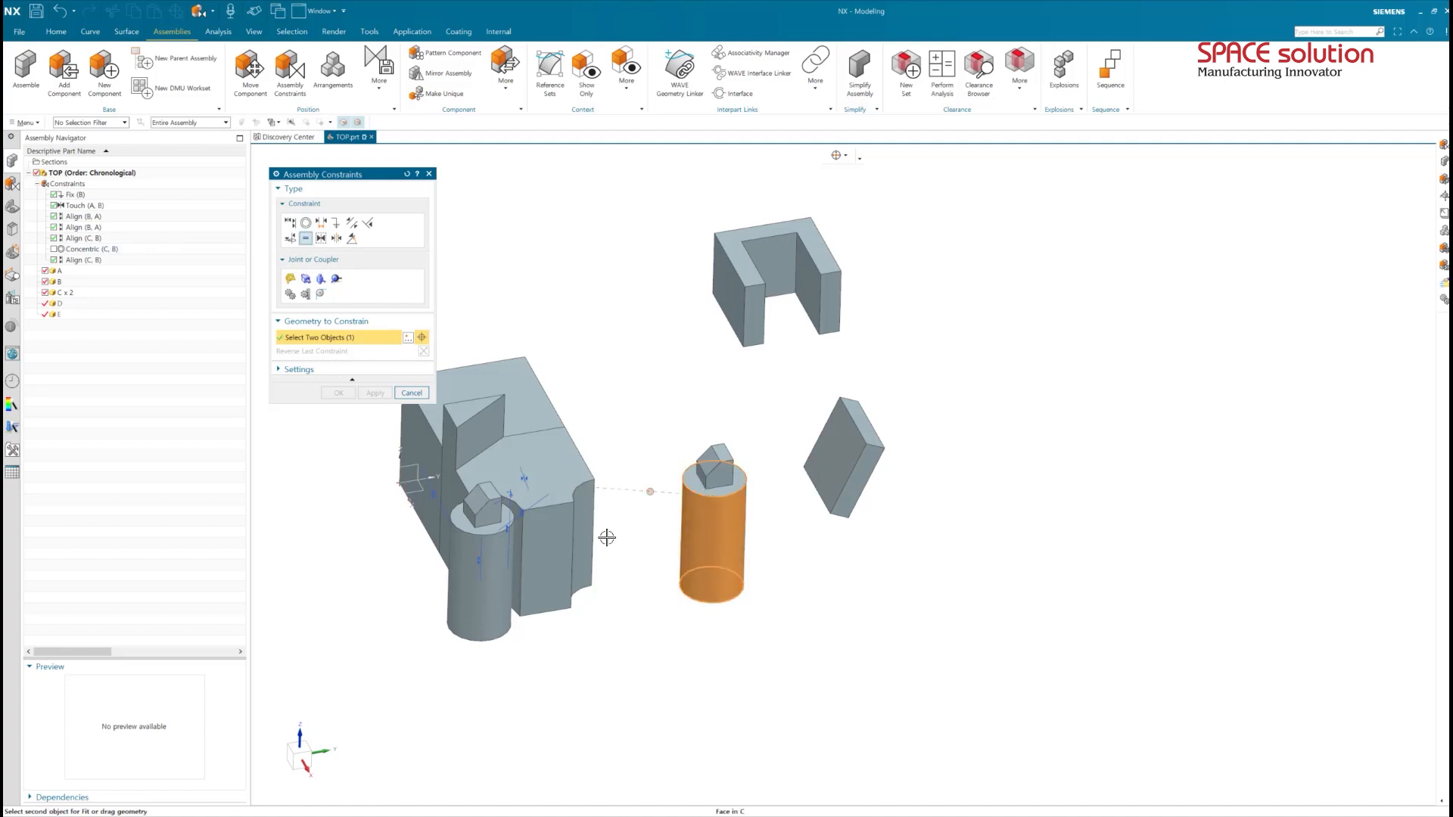
left_click(584, 530)
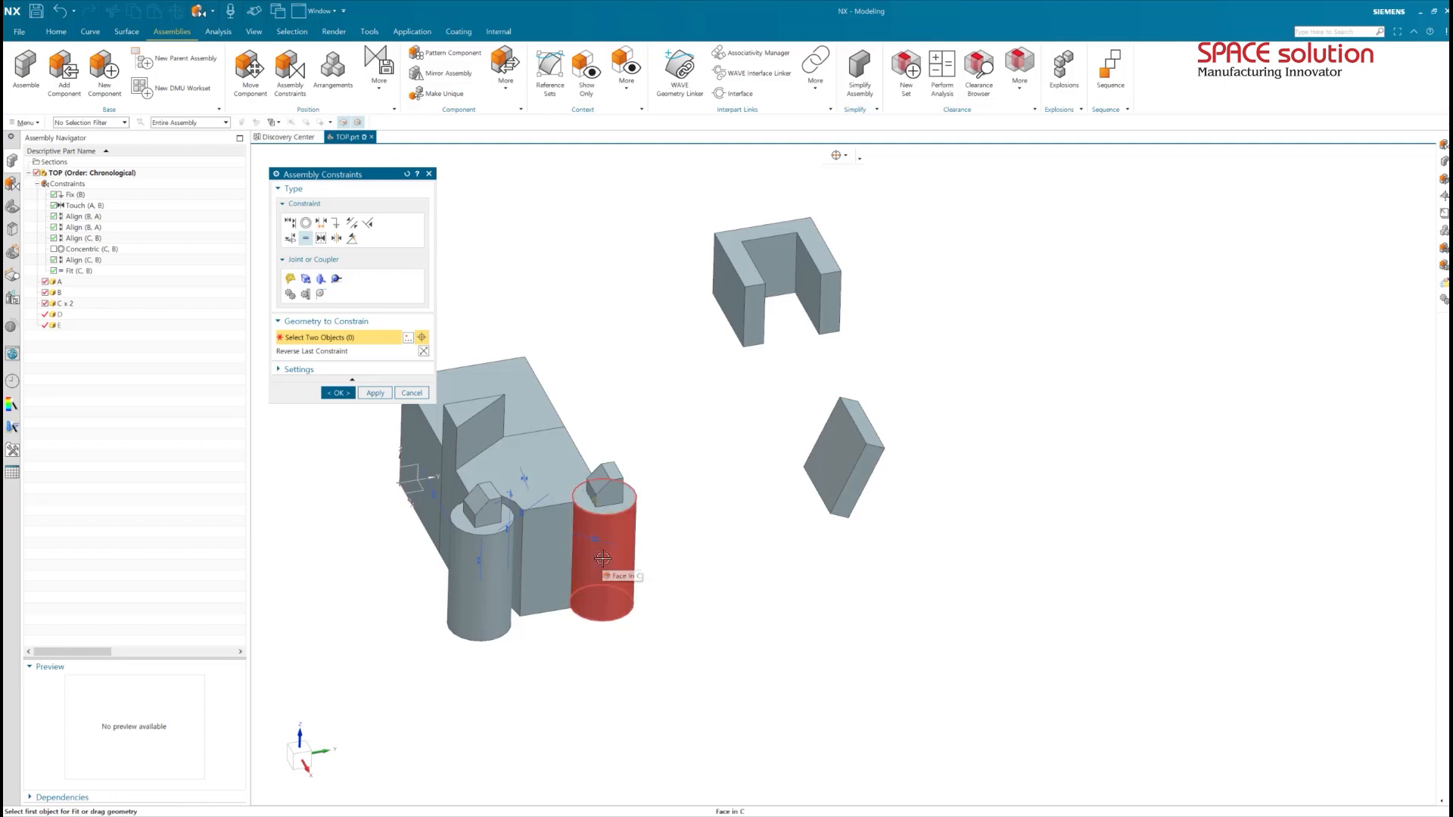
left_click(412, 393)
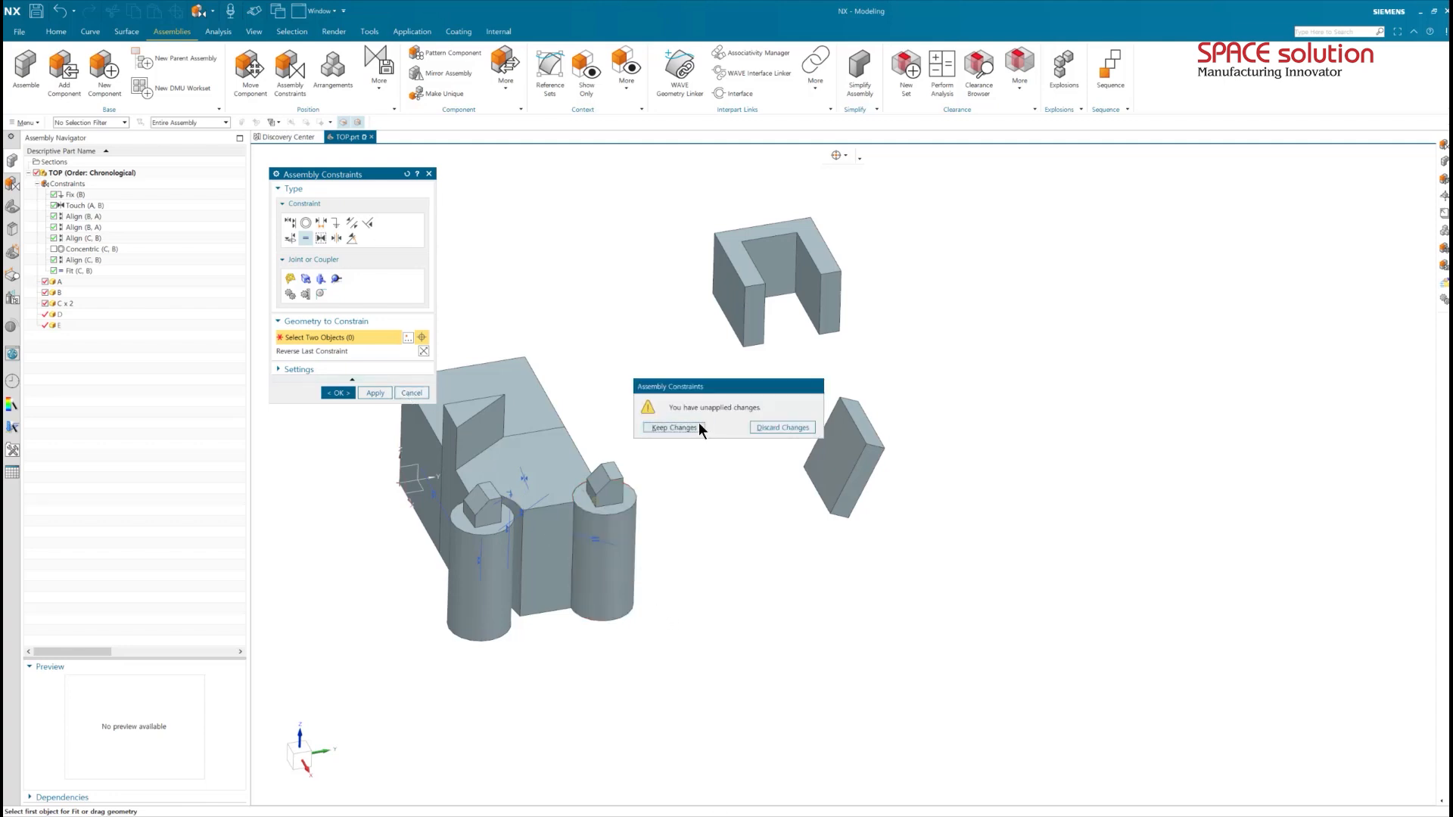
left_click(757, 428)
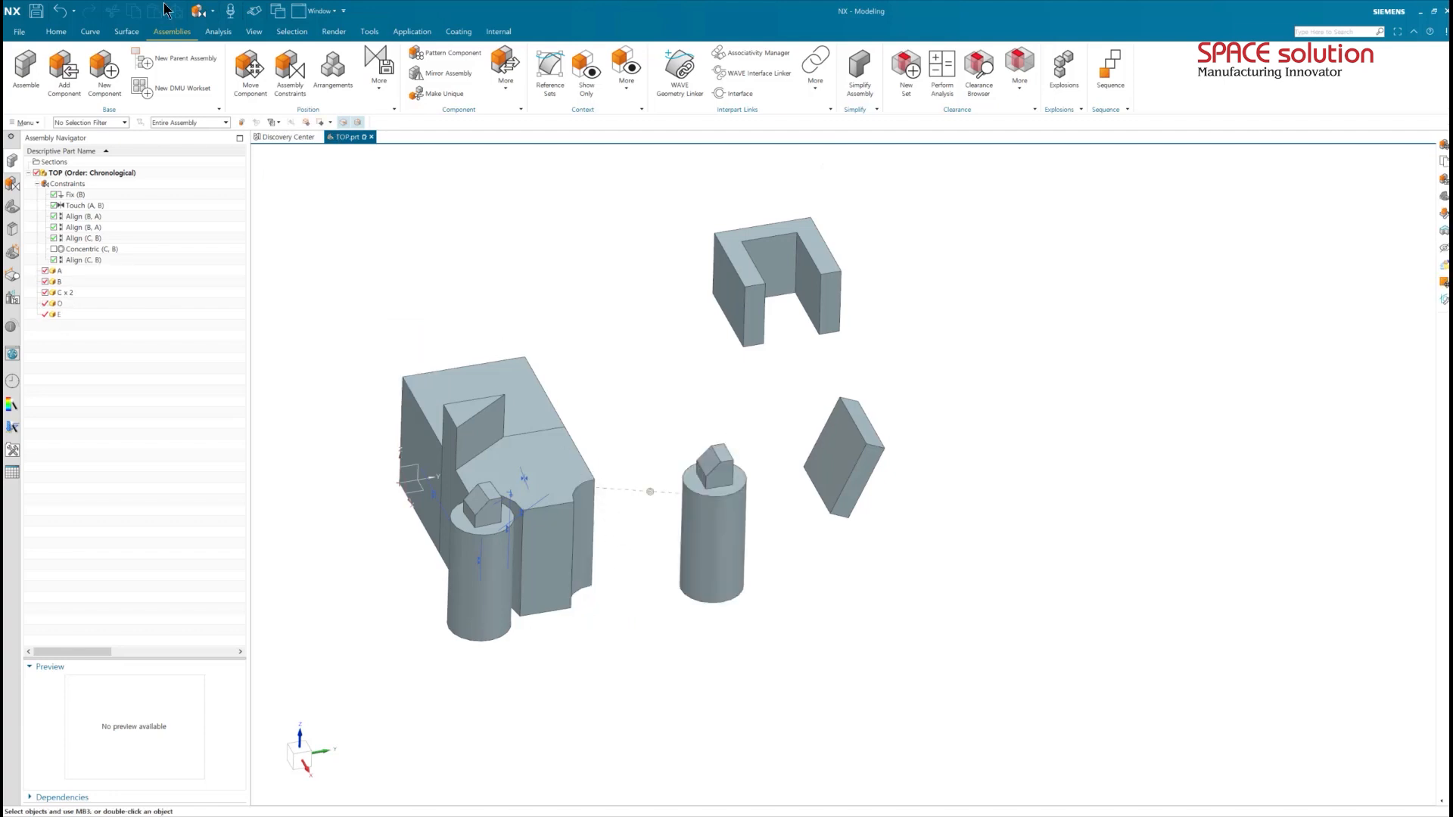
Measure the radius of the second cylinder C's upper circular edge and of the top arc edge of B's free groove.
left_click(219, 33)
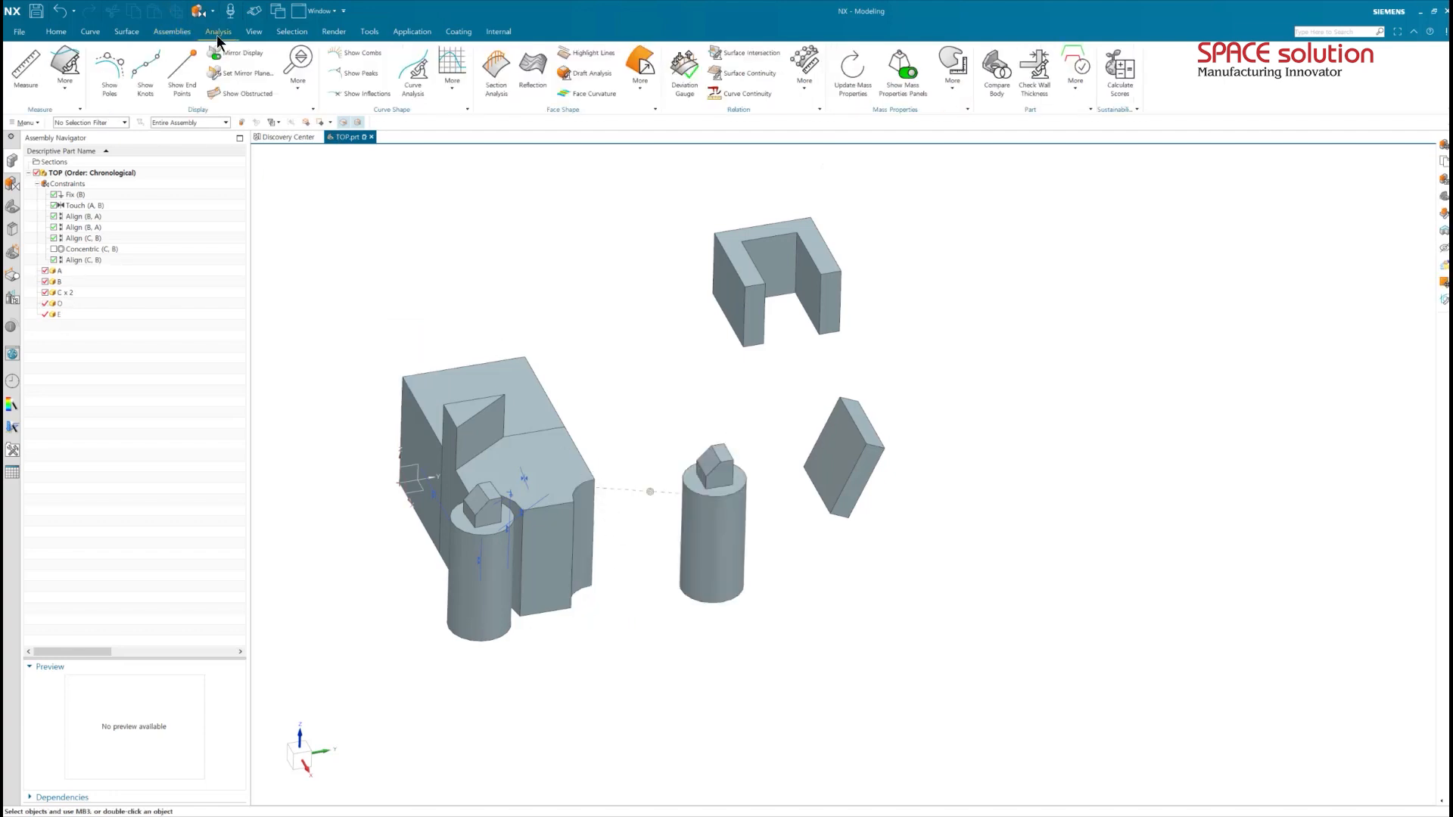
left_click(27, 82)
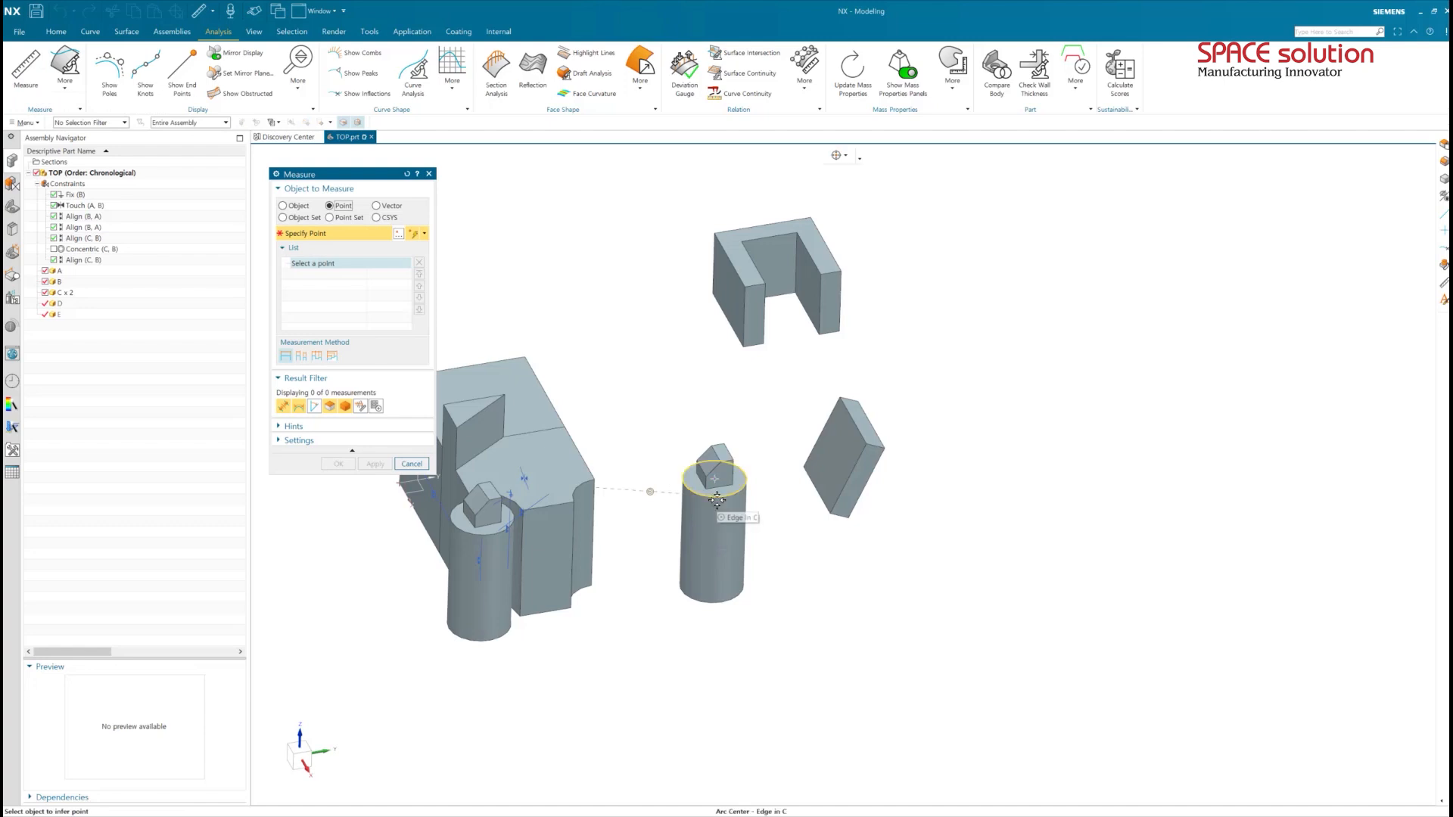
left_click(303, 208)
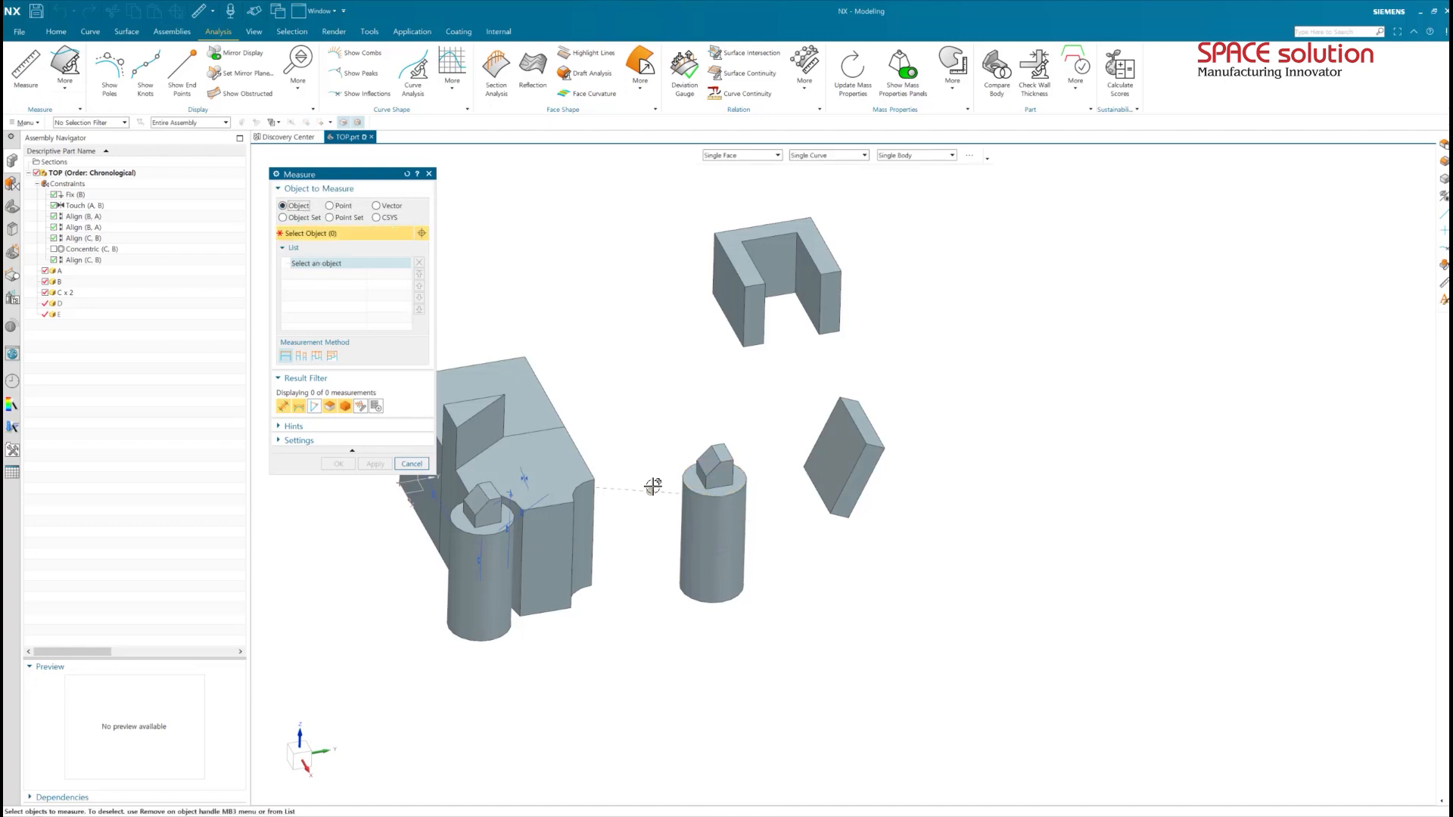
left_click(717, 505)
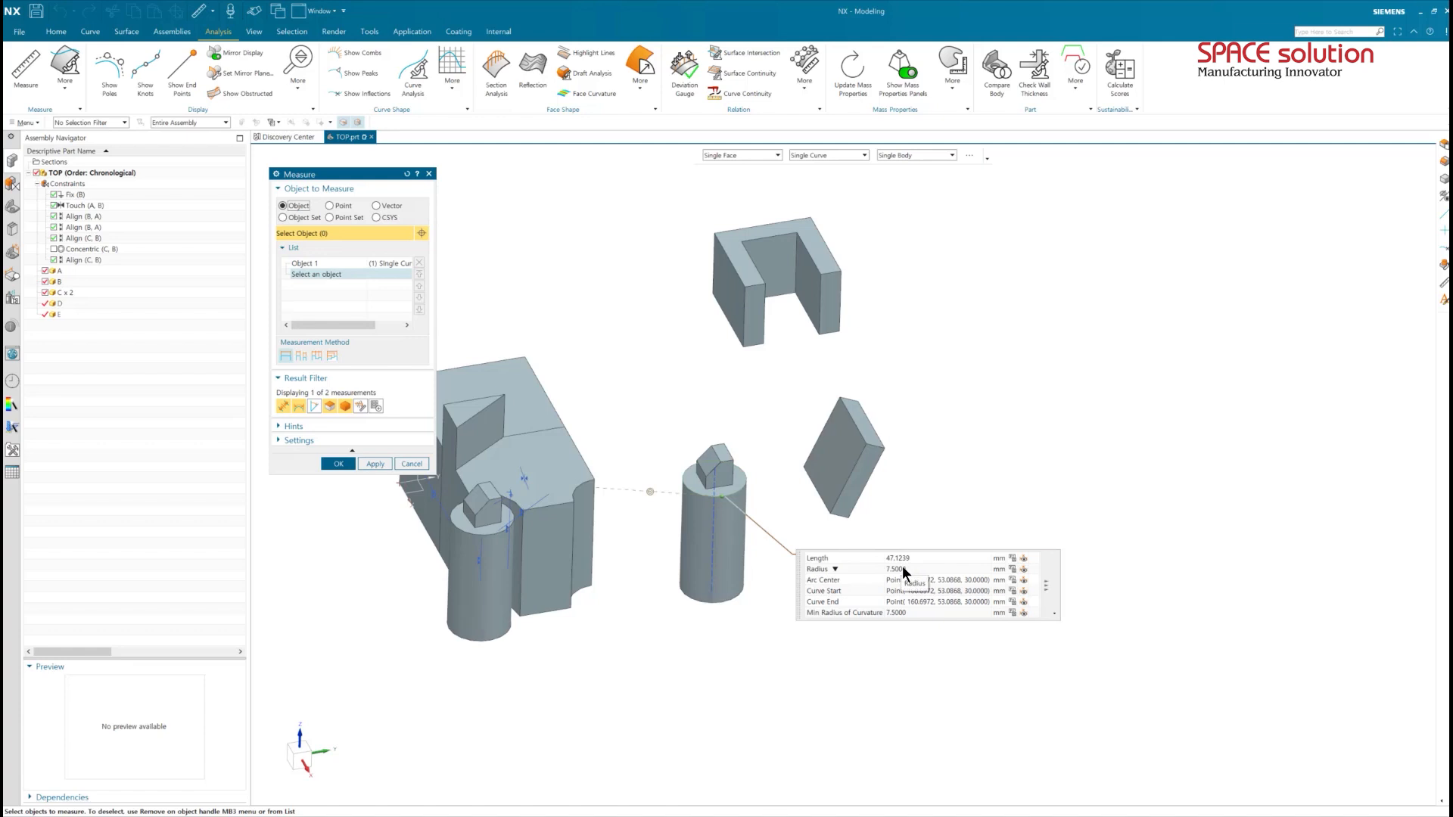
left_click(407, 174)
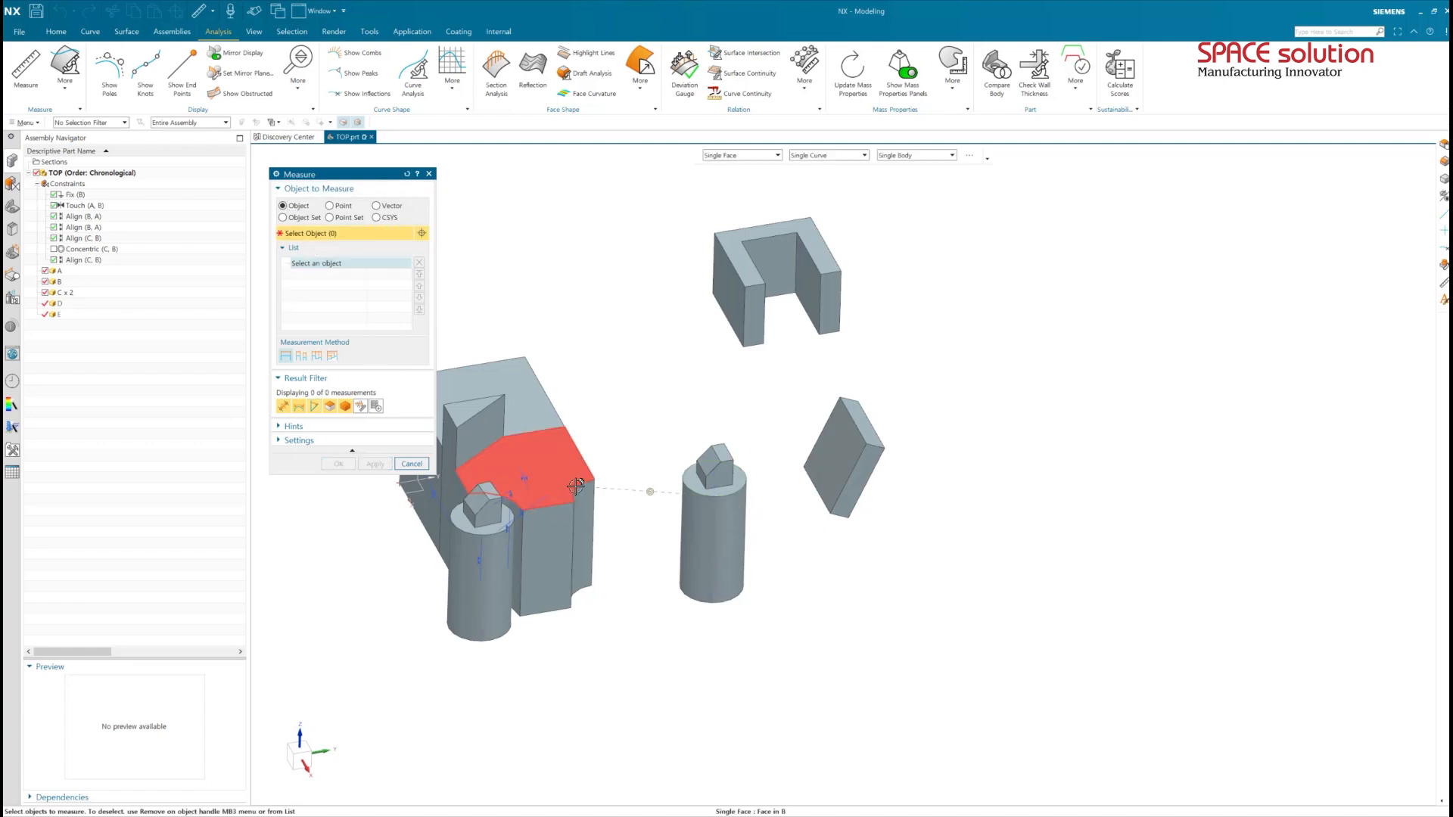
left_click(578, 487)
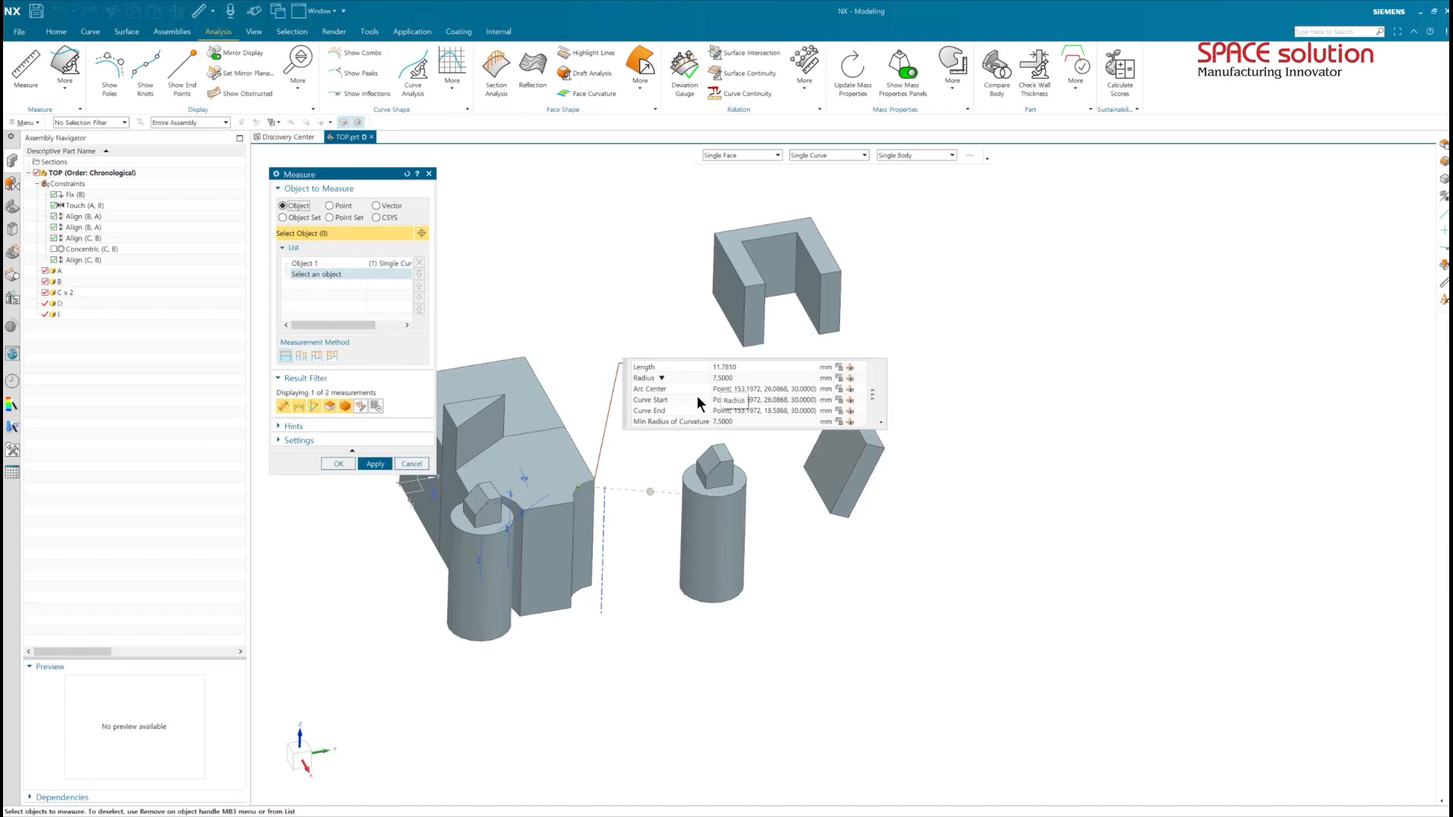
middle_click(745, 574)
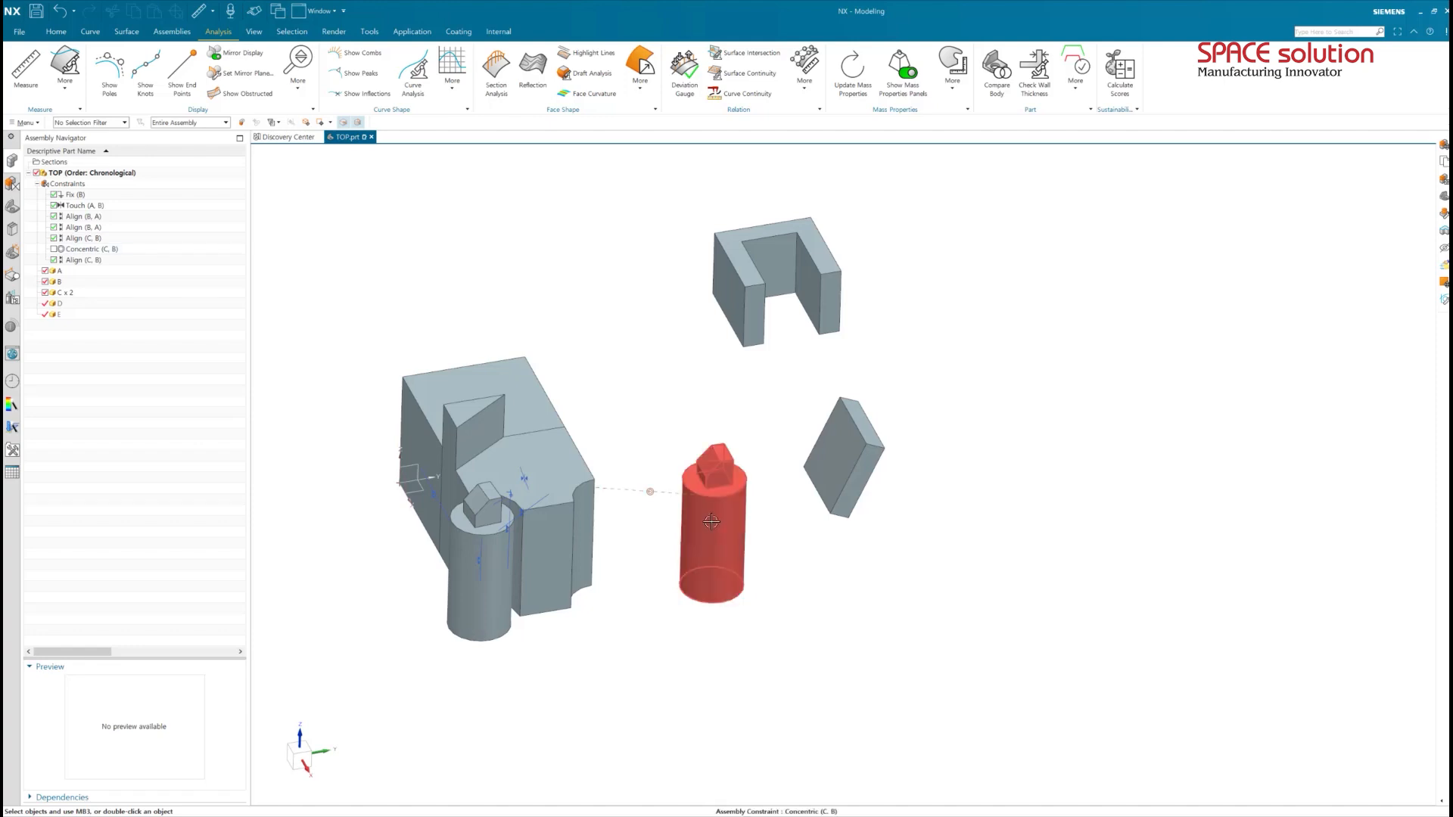
Make the second cylinder C the work part, search the commands for "resize face", and start Resize Face.
double_click(713, 535)
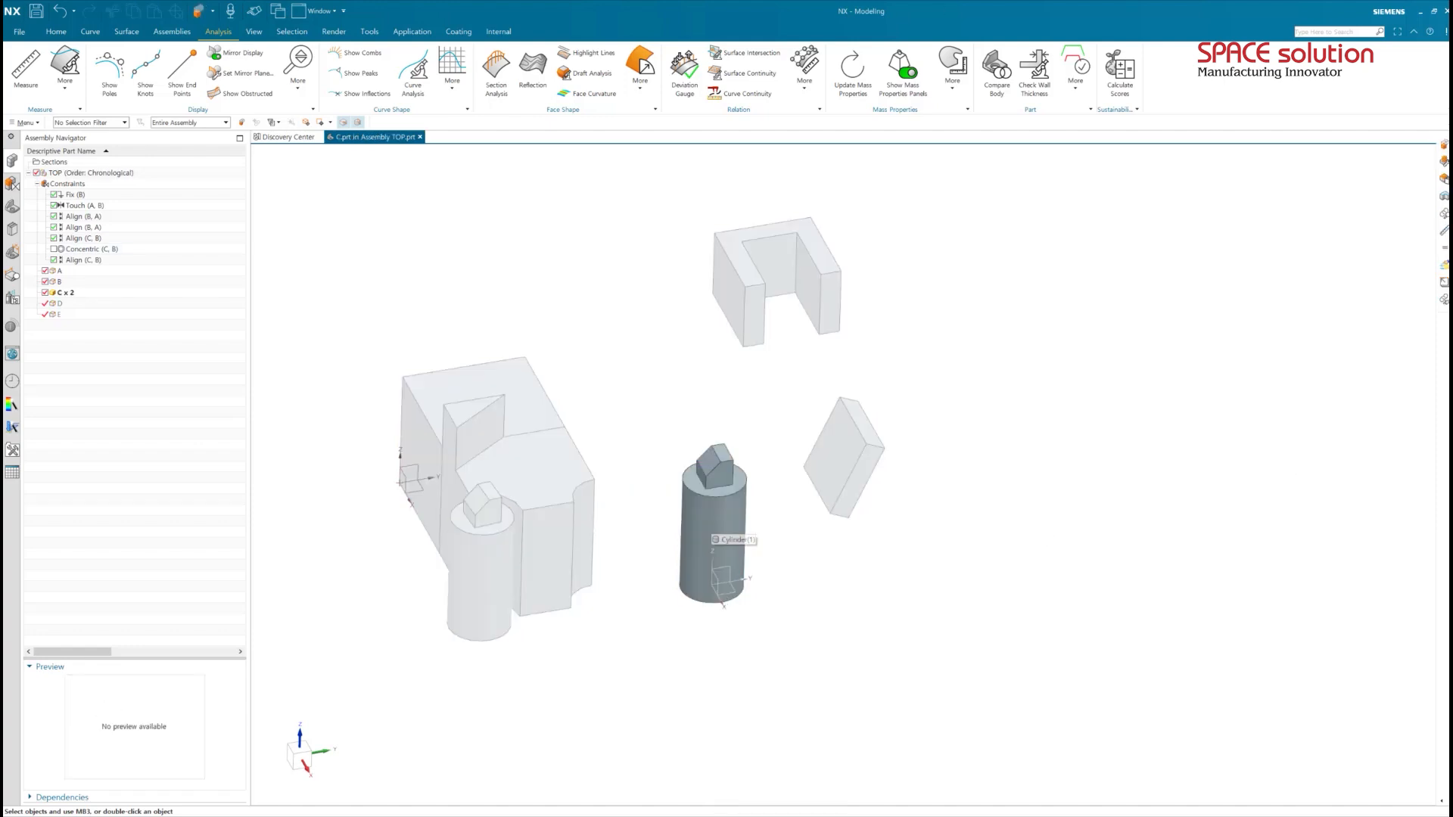
left_click(56, 33)
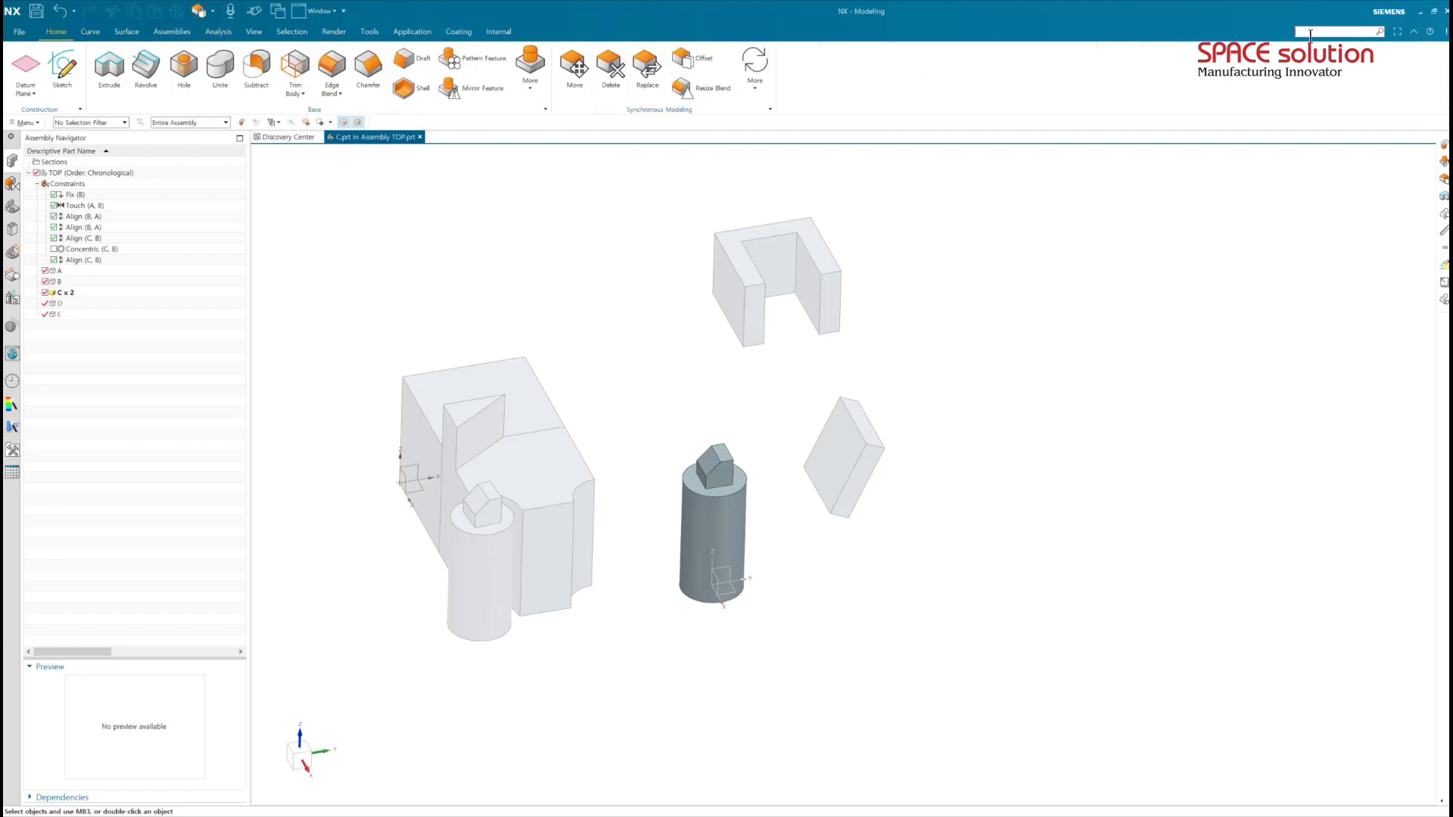
type("resiz")
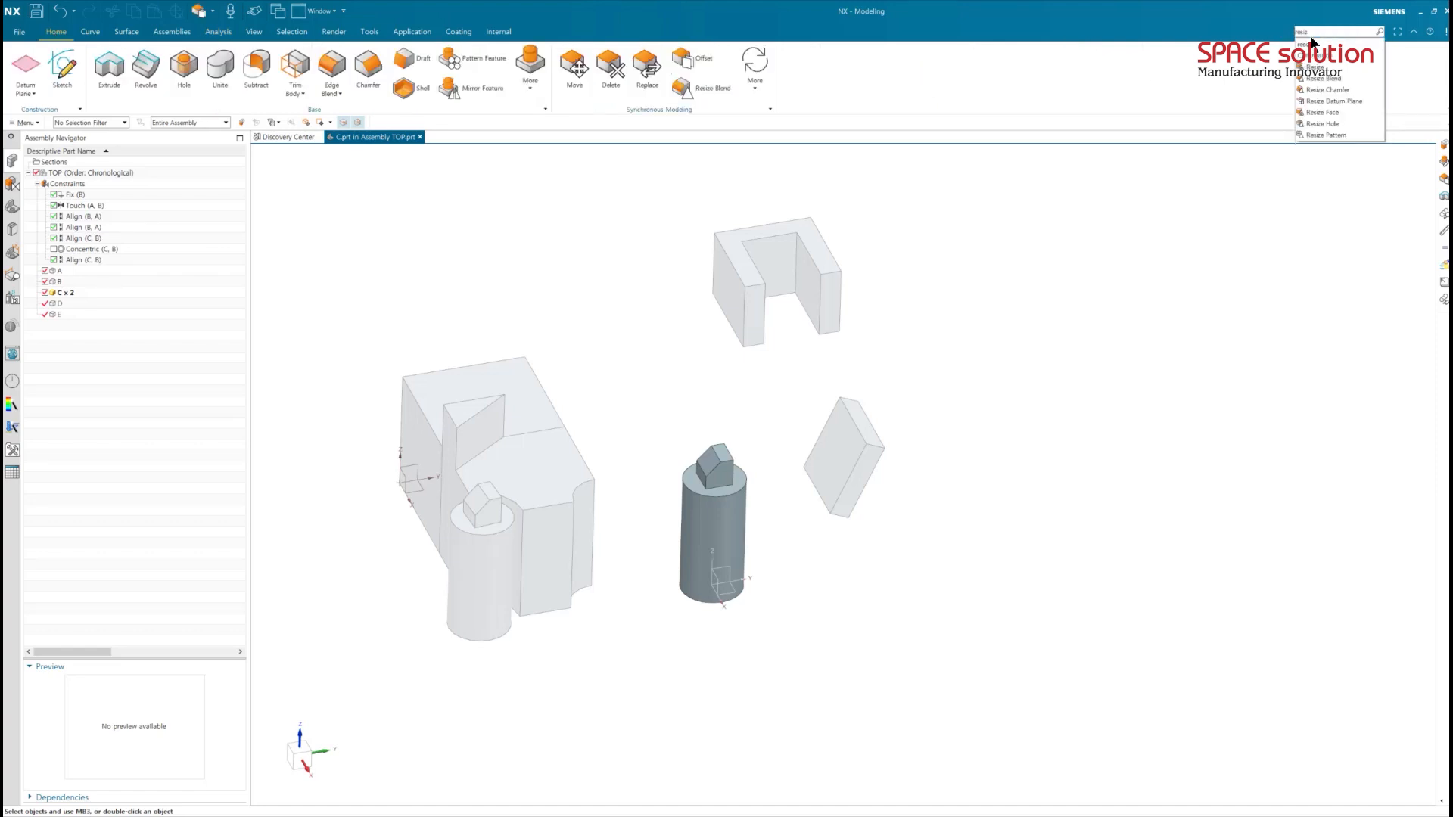
type("e face")
key("Return")
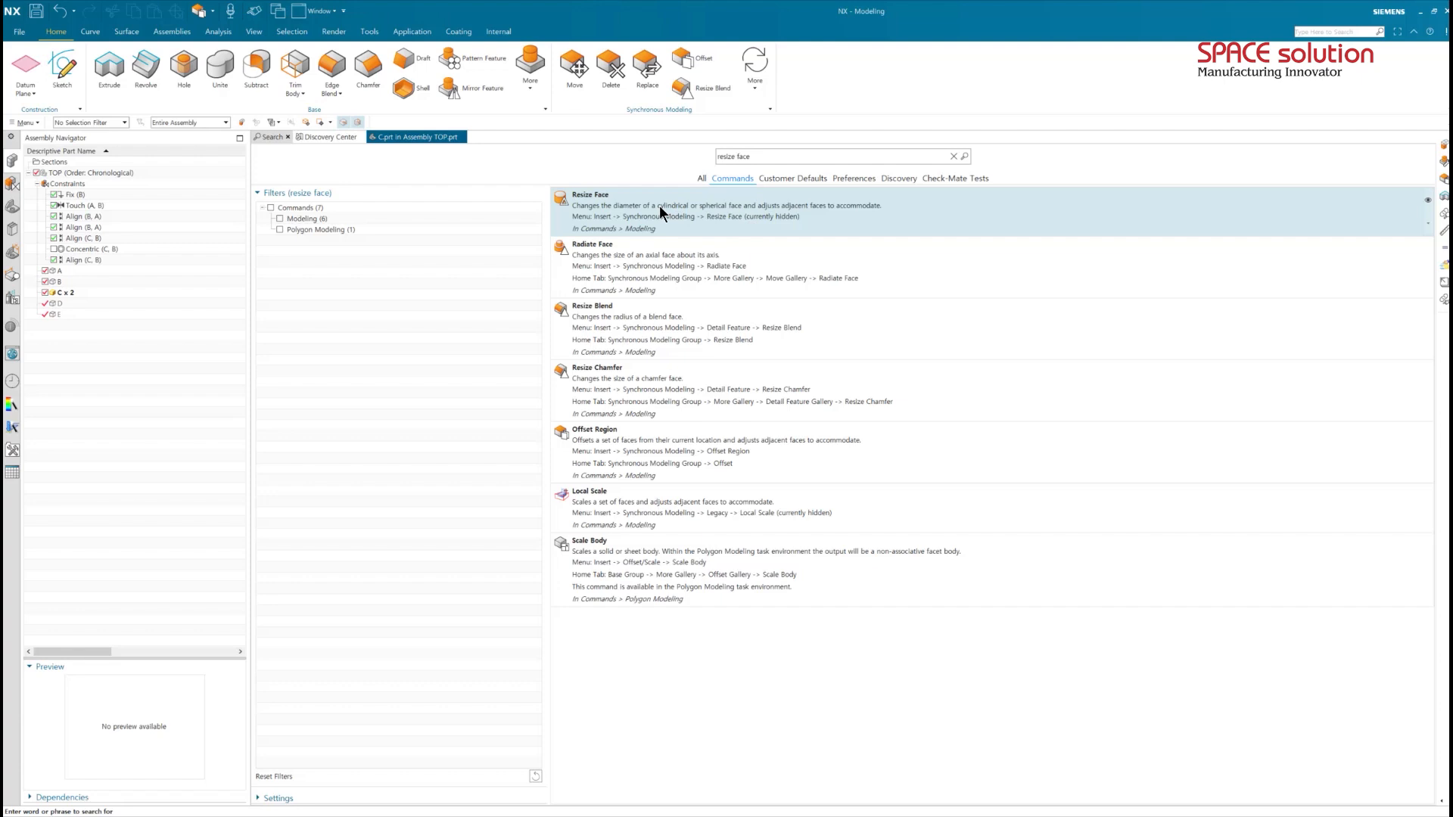
right_click(704, 221)
left_click(713, 225)
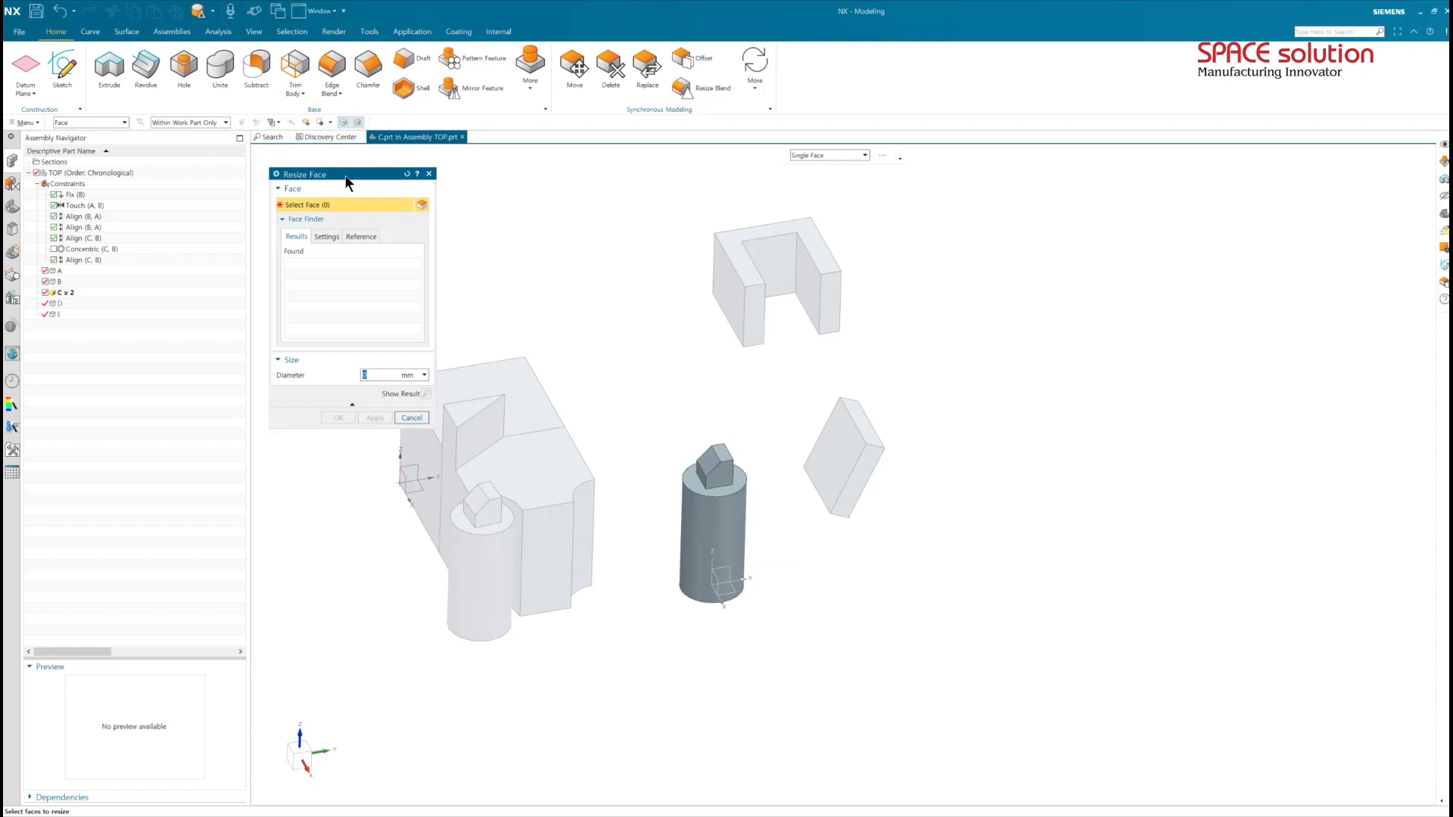
Slightly enlarge the diameter of C's cylindrical face, and make TOP the work part again.
left_click_drag(349, 176, 1130, 185)
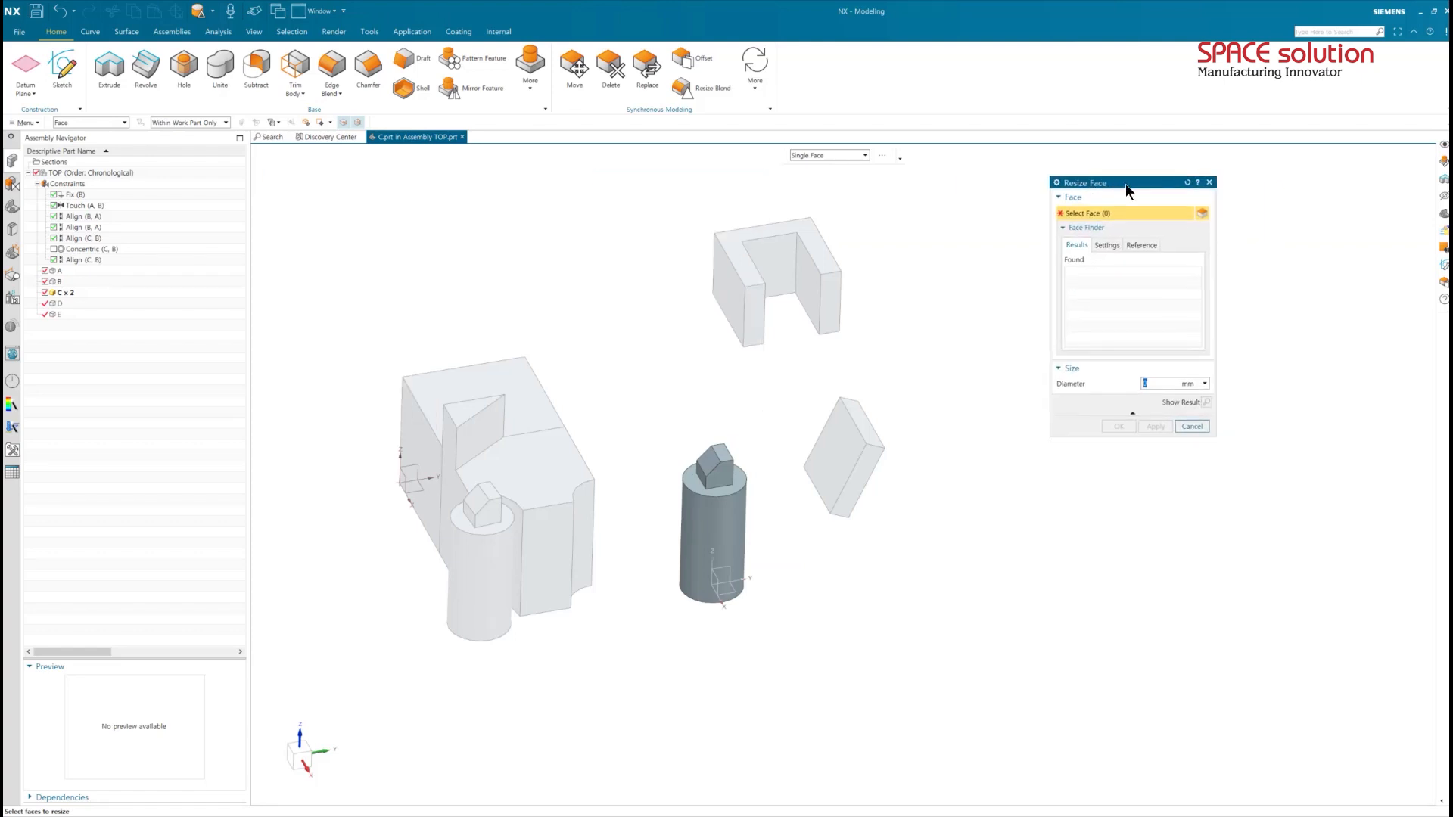
left_click(712, 530)
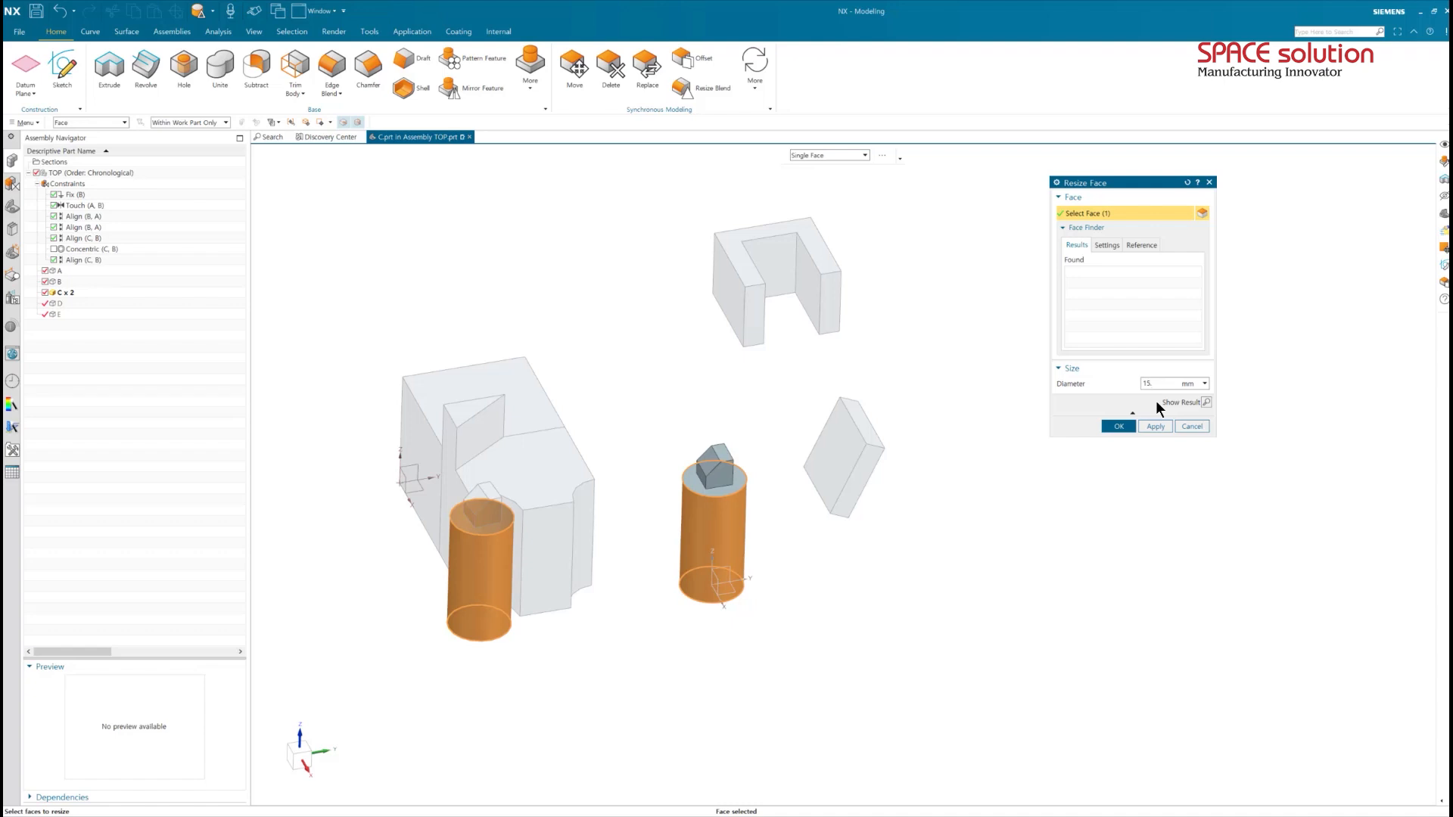
left_click(1121, 427)
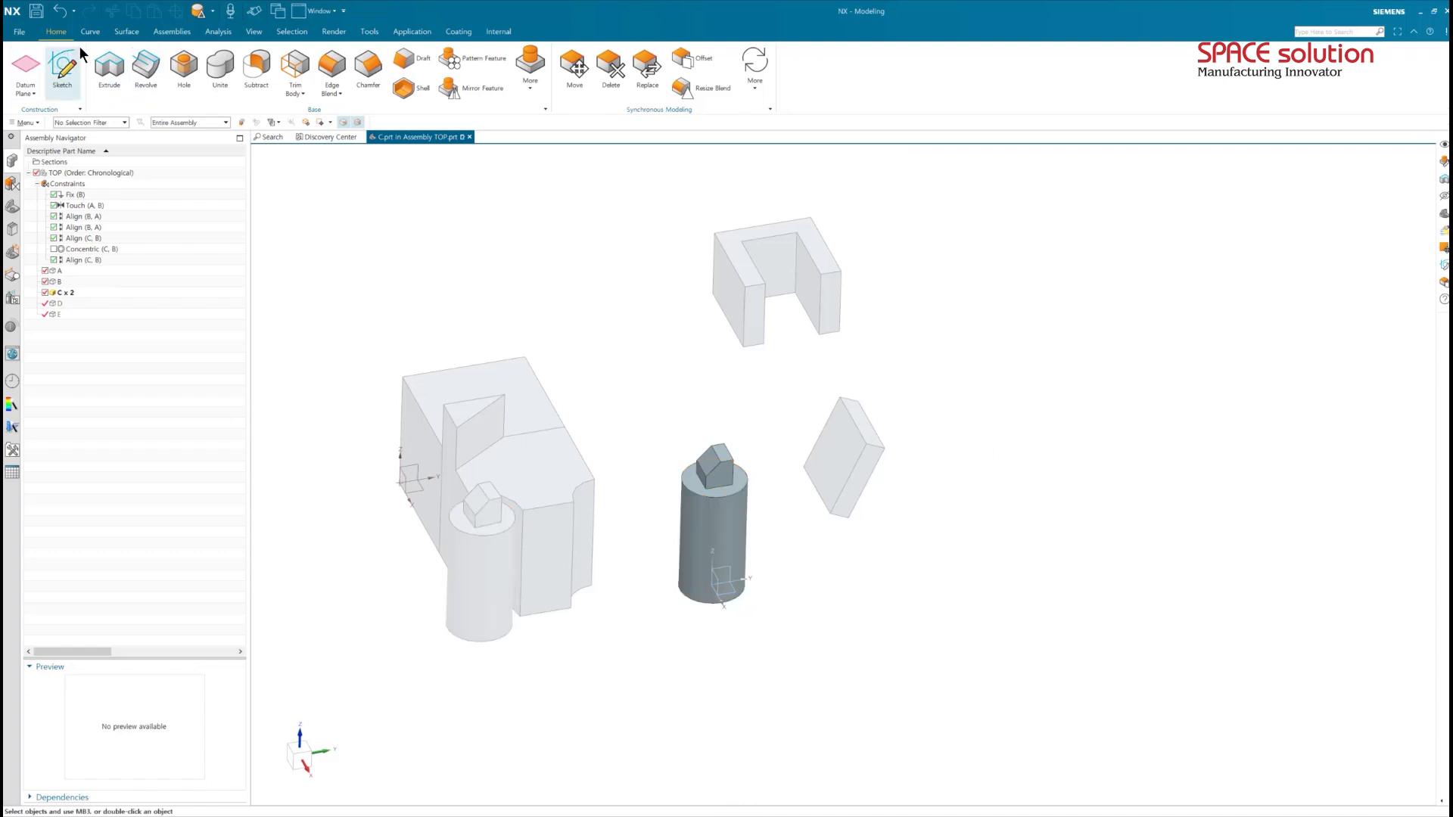
double_click(93, 174)
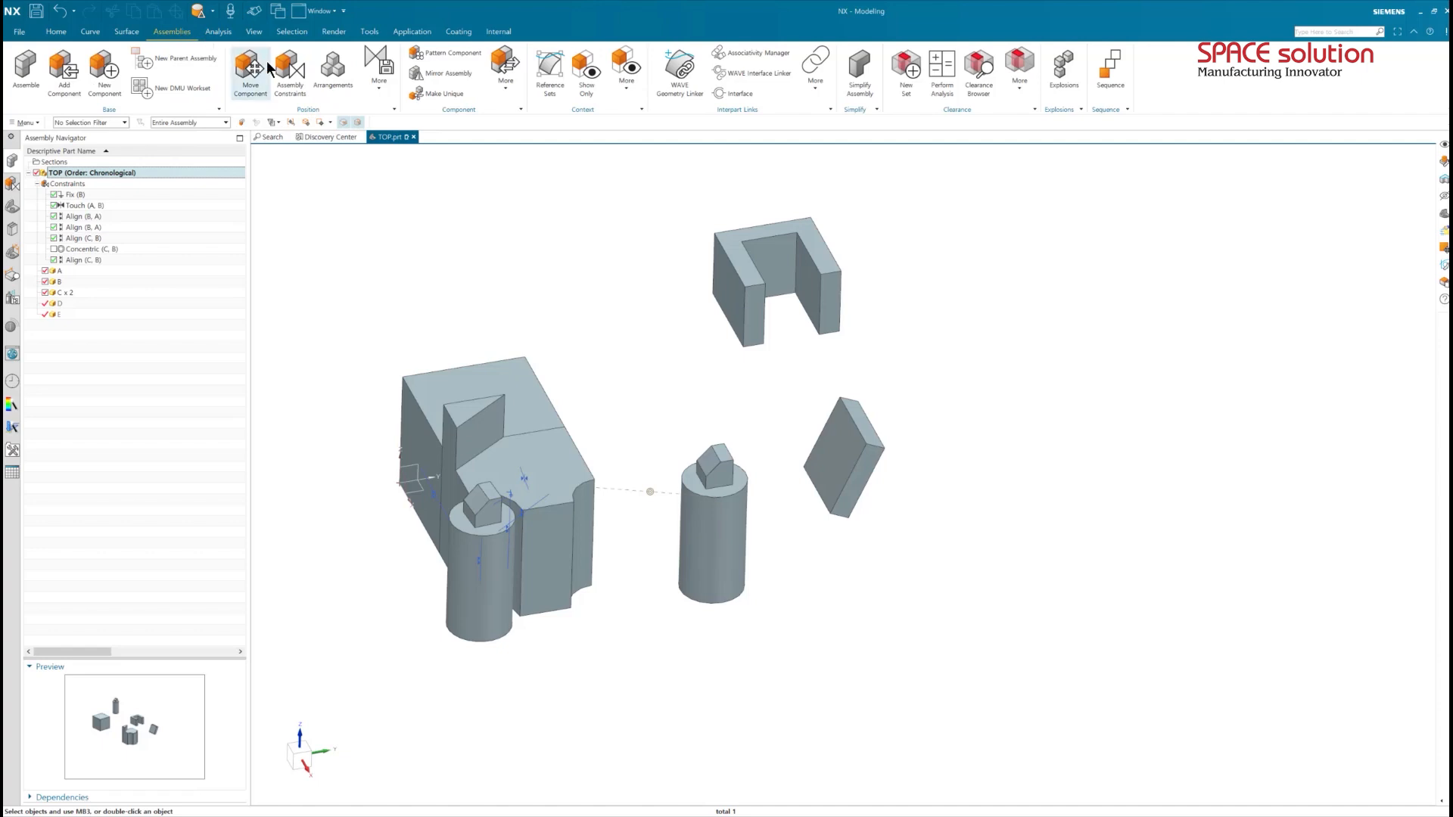
Add a Fit constraint between the enlarged C's cylindrical face and B's free groove face, and highlight the faces it references.
left_click(290, 72)
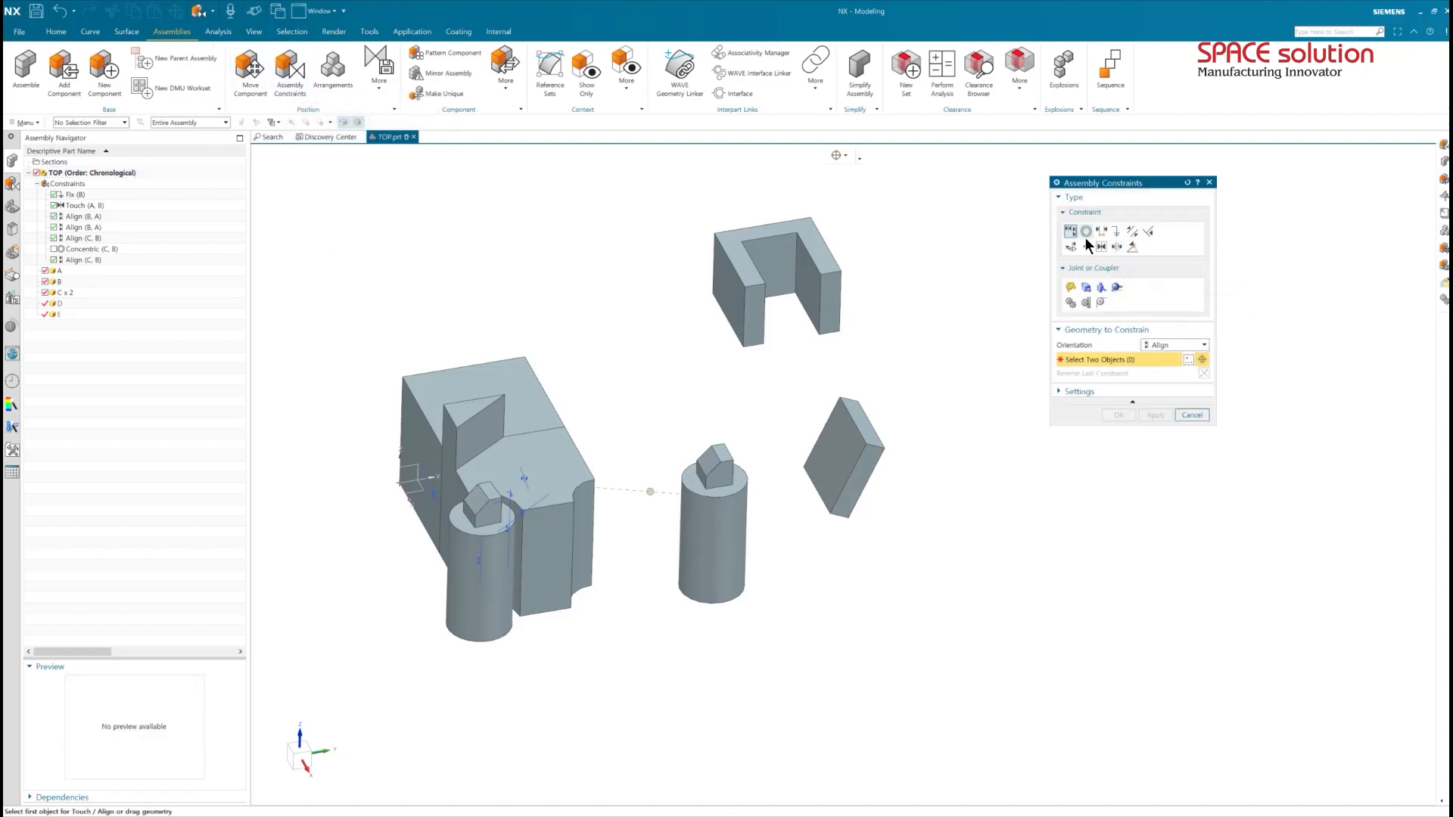
left_click(1086, 247)
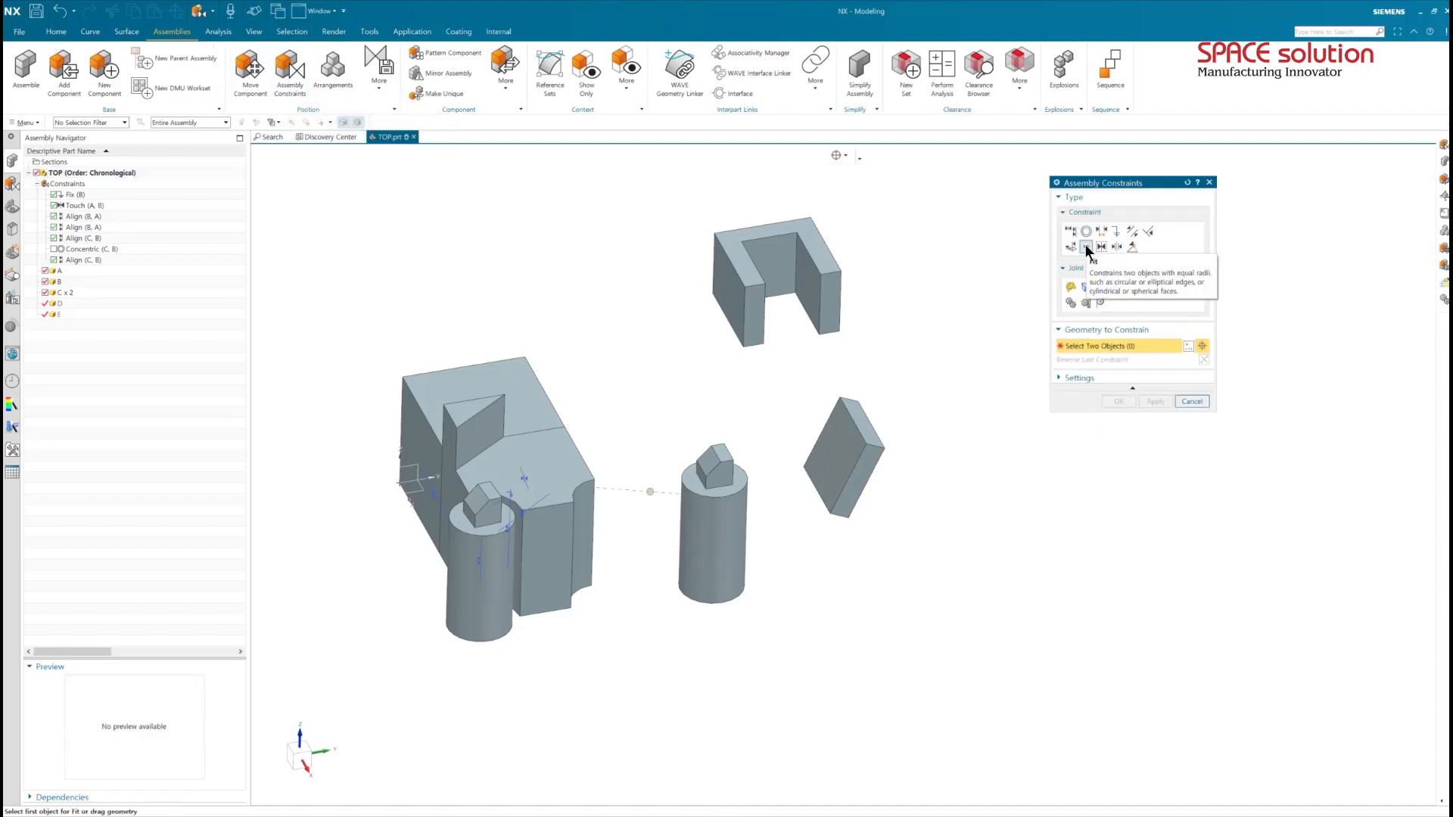
left_click(704, 541)
left_click(591, 528)
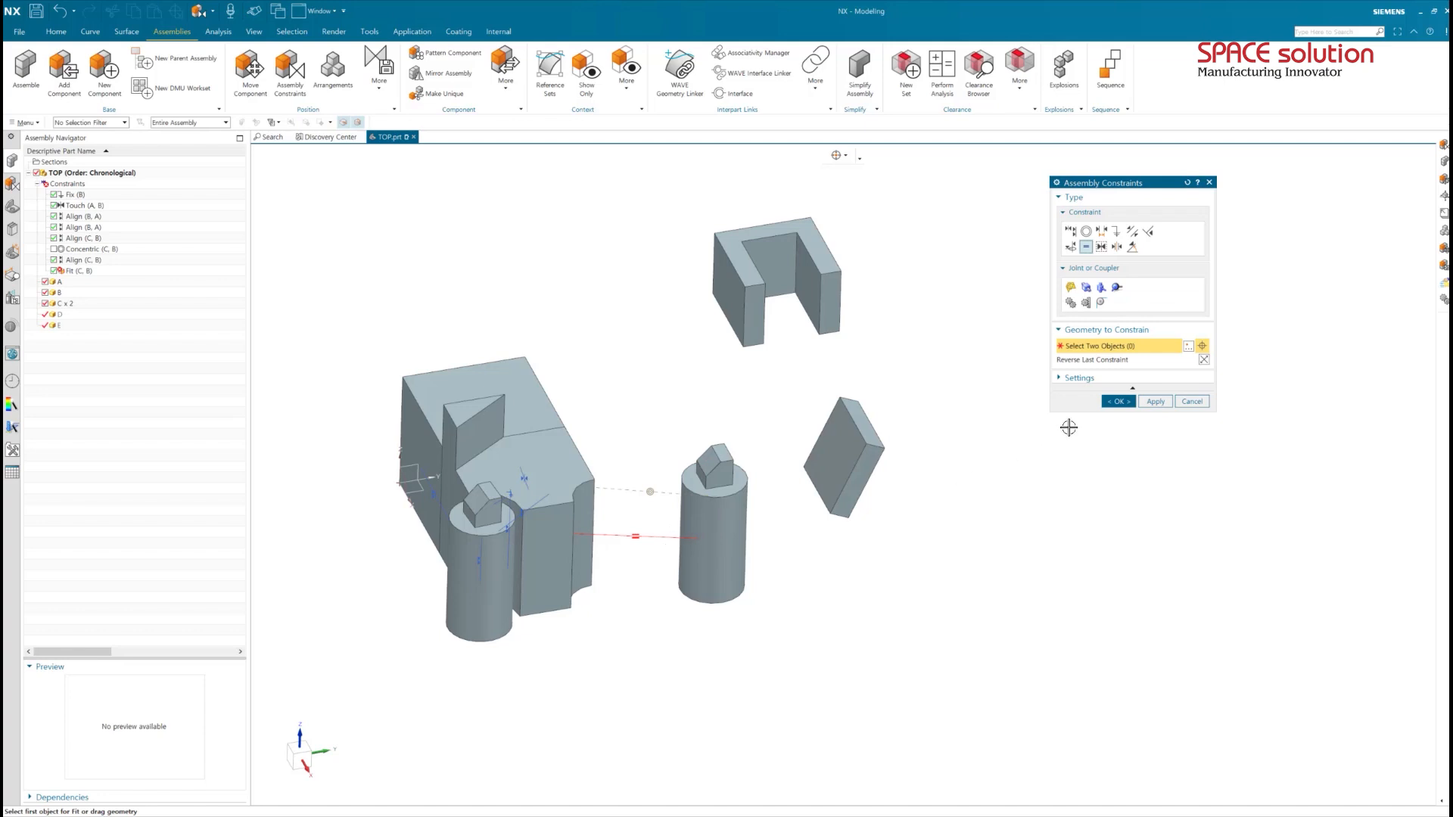
left_click(1117, 401)
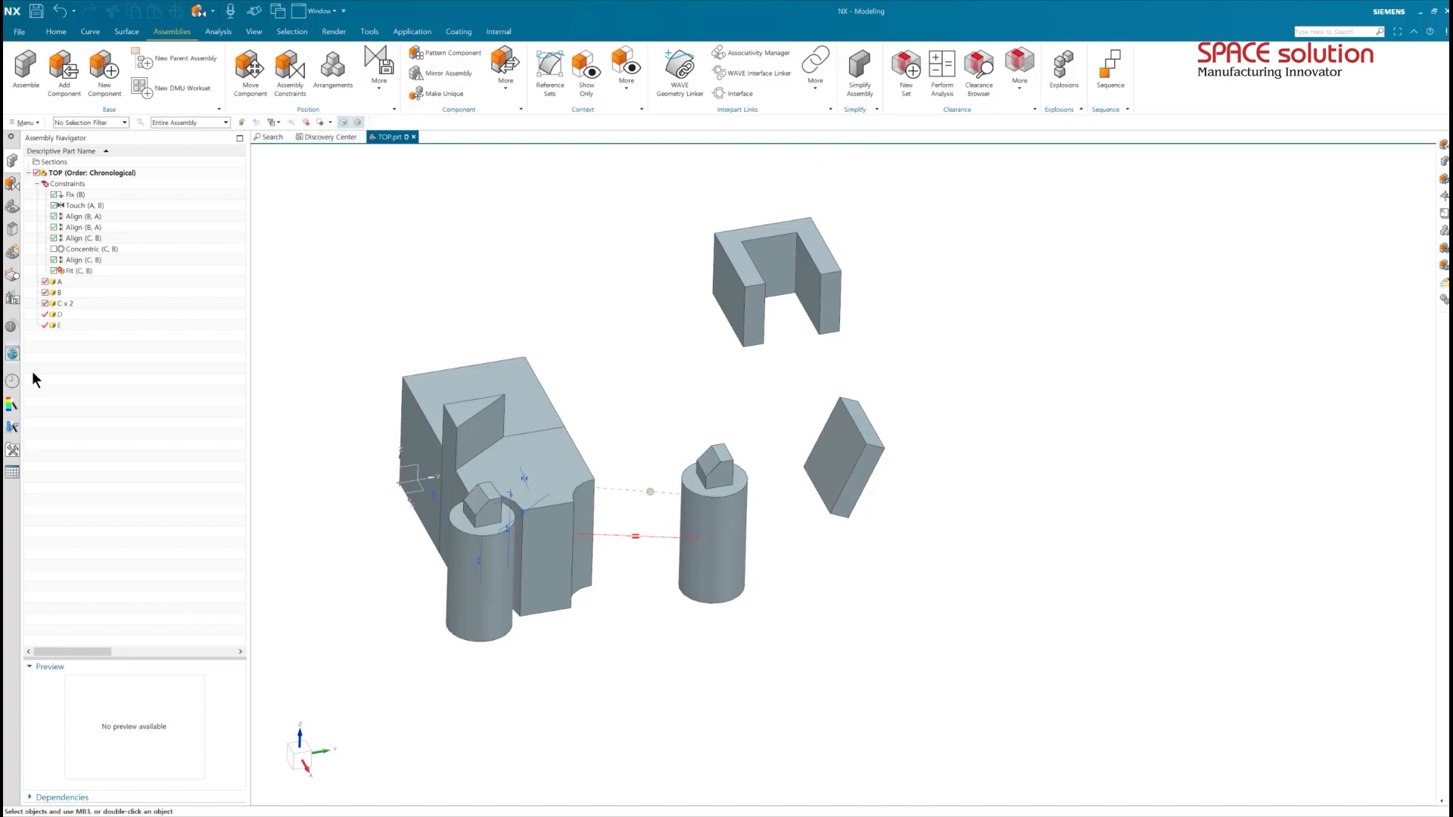
left_click(106, 271)
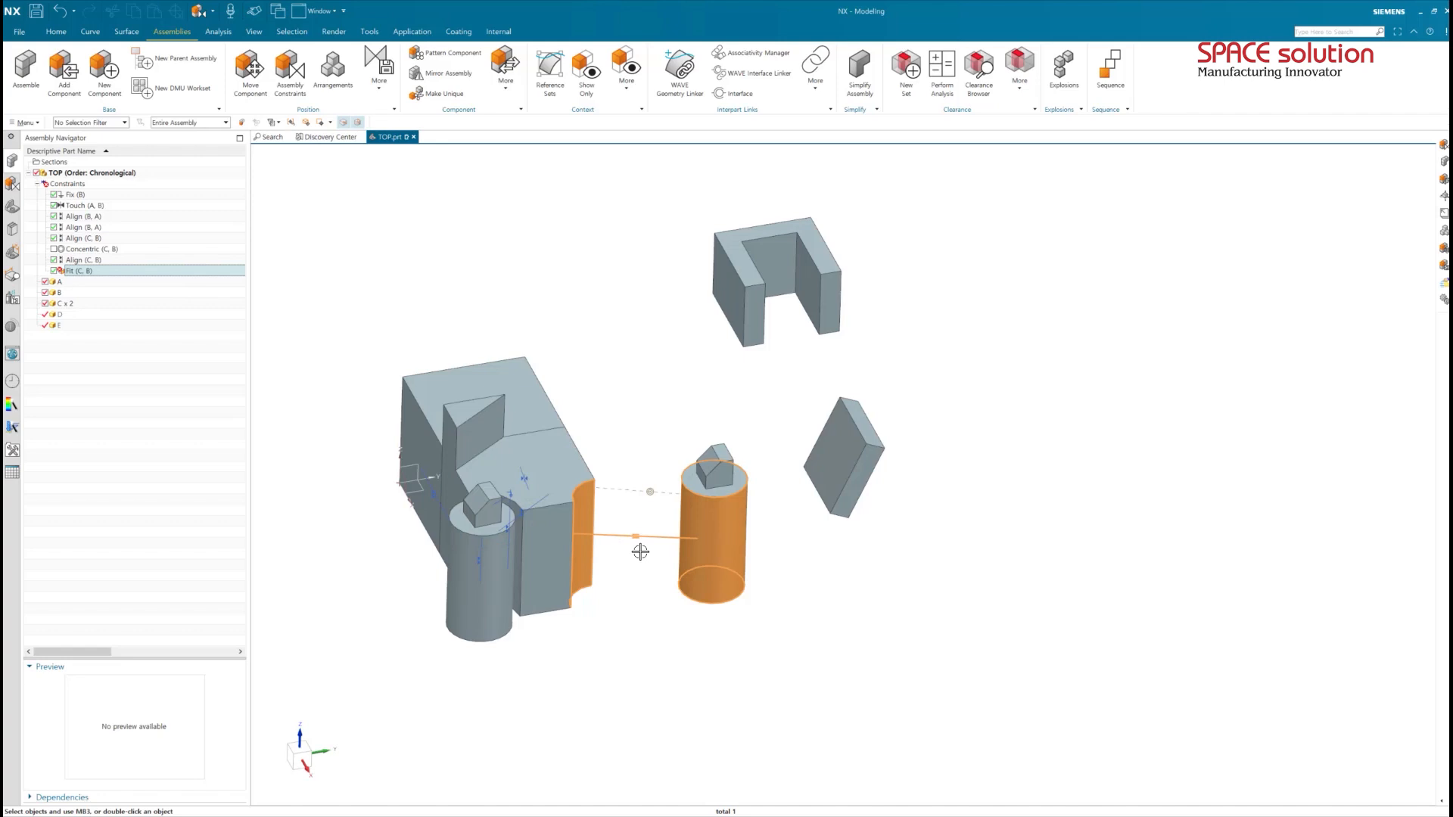
key("Escape")
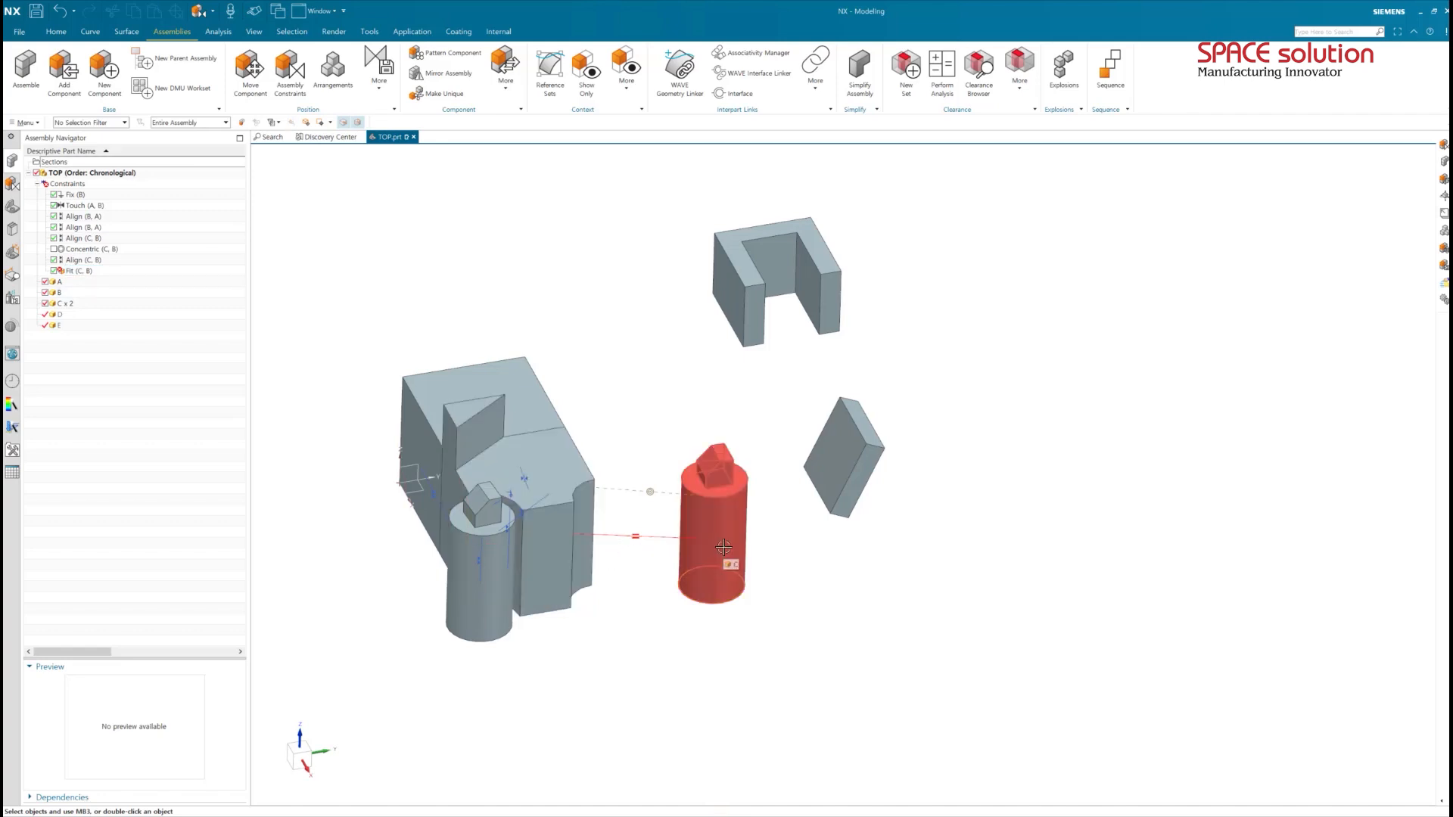
Use Resize Face within part C to set its cylindrical face diameter to 15 mm, and make TOP the work part again.
double_click(725, 547)
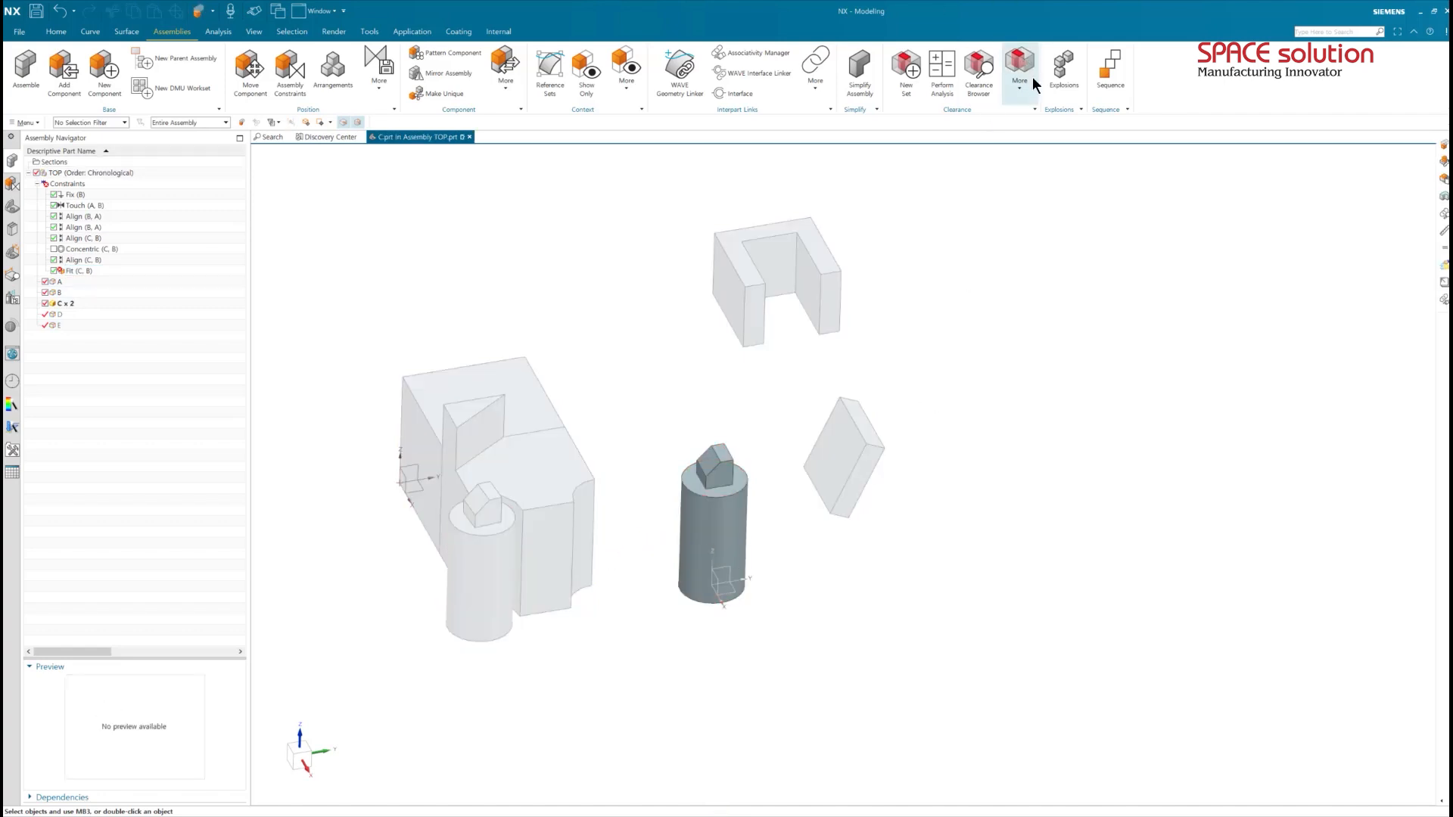
scroll(203, 32, "up", 3)
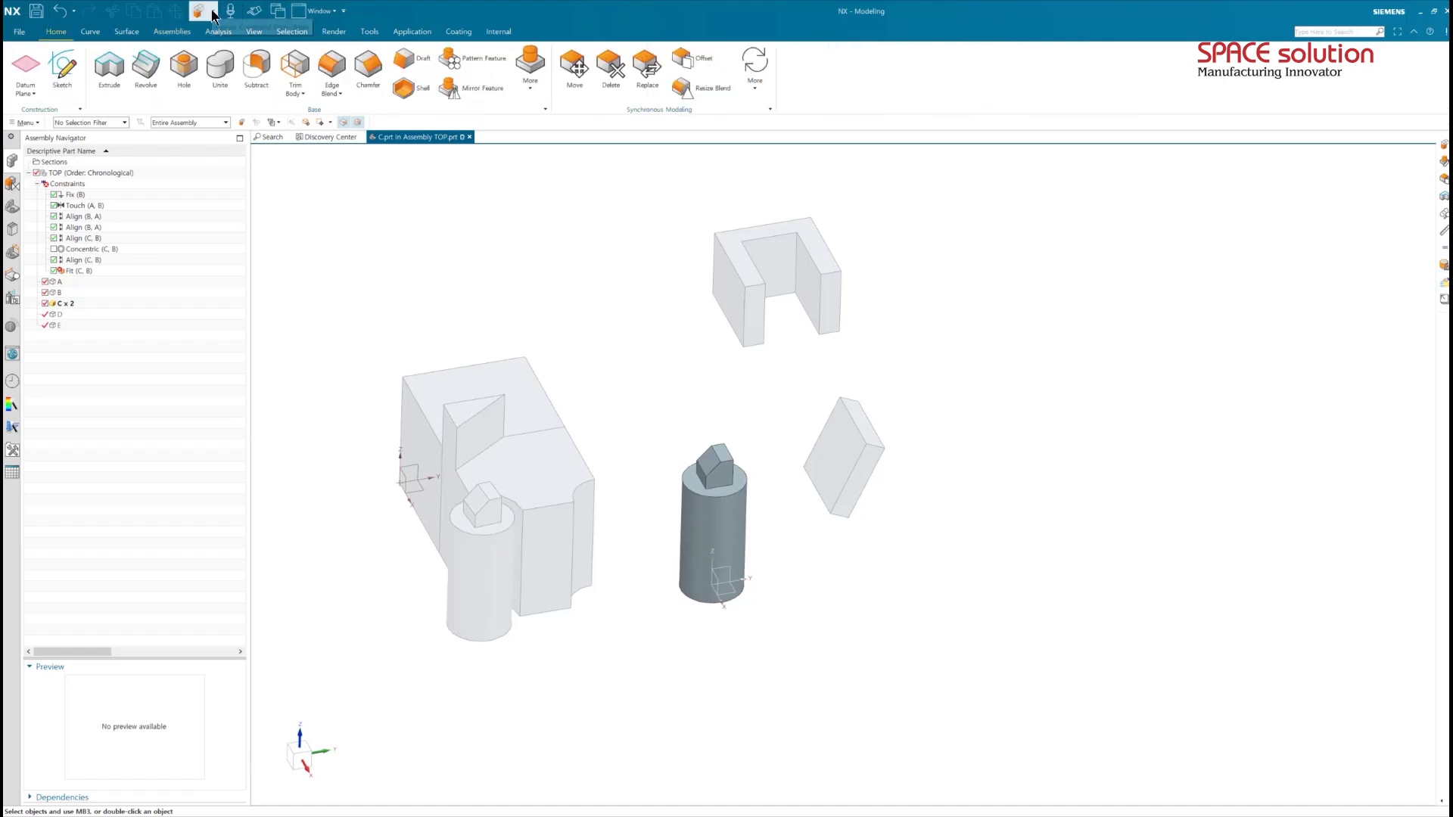
left_click(212, 10)
left_click(222, 47)
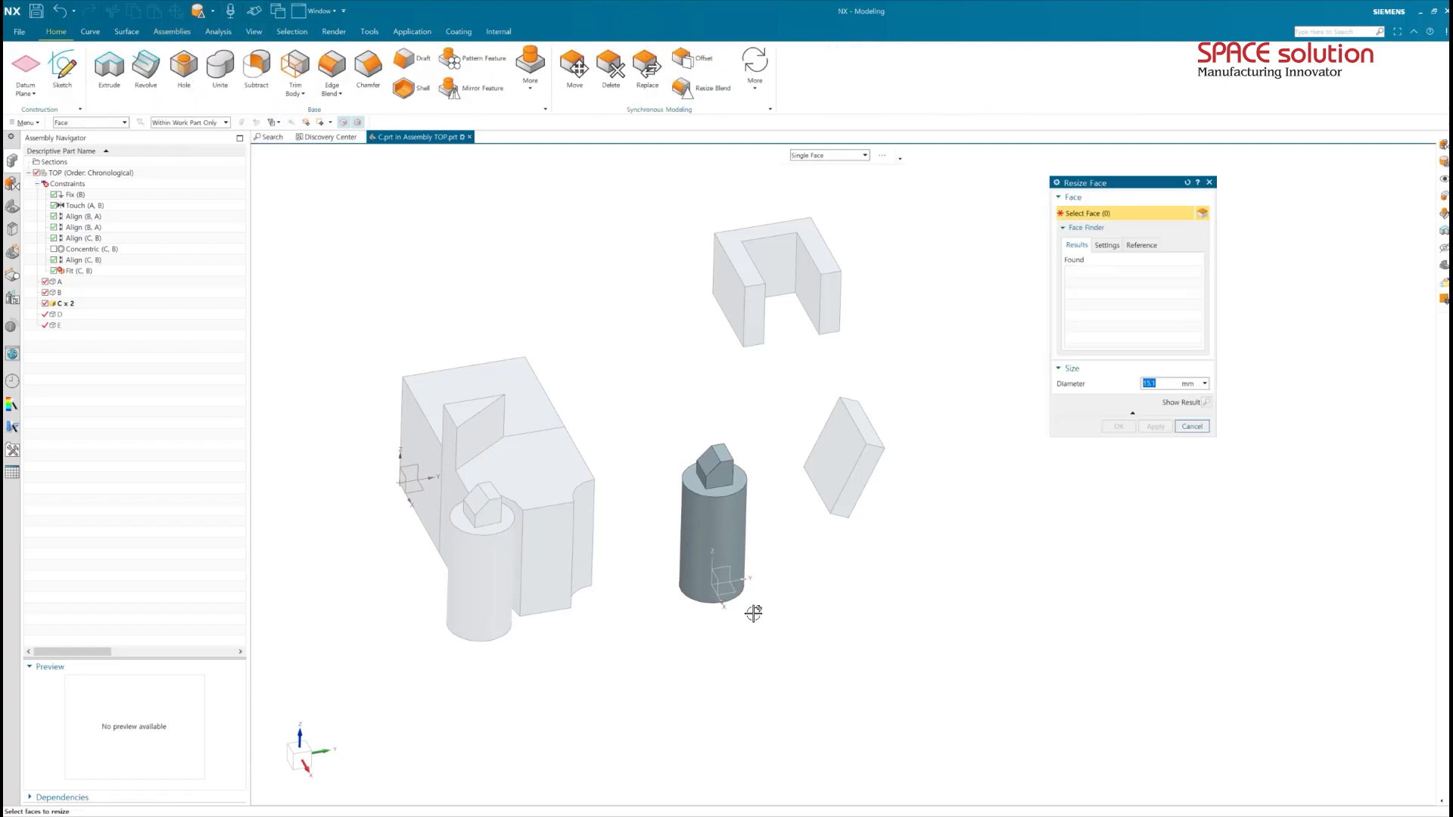
left_click(719, 522)
type("15")
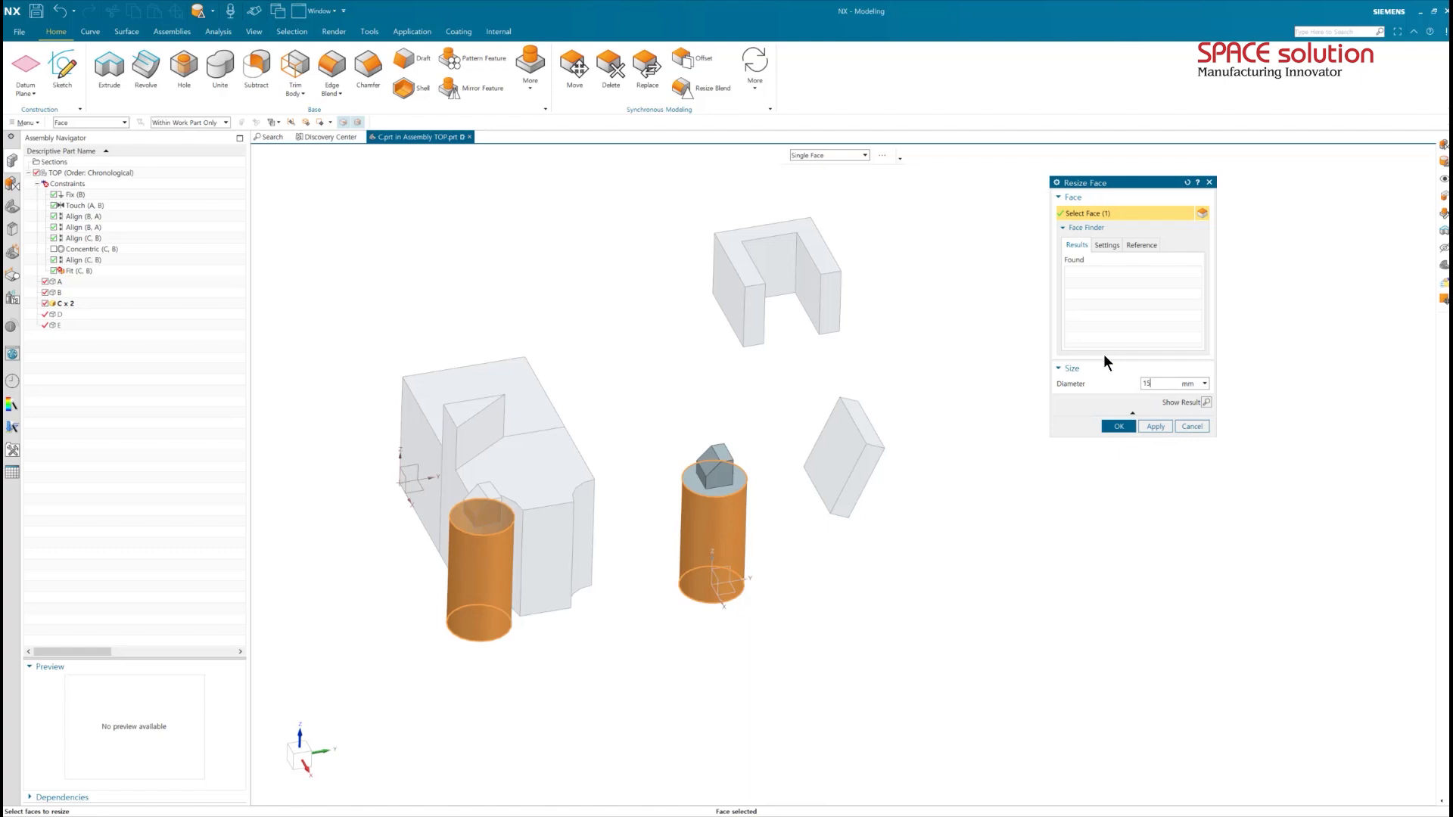
type(".1")
key("Return")
left_click(1119, 426)
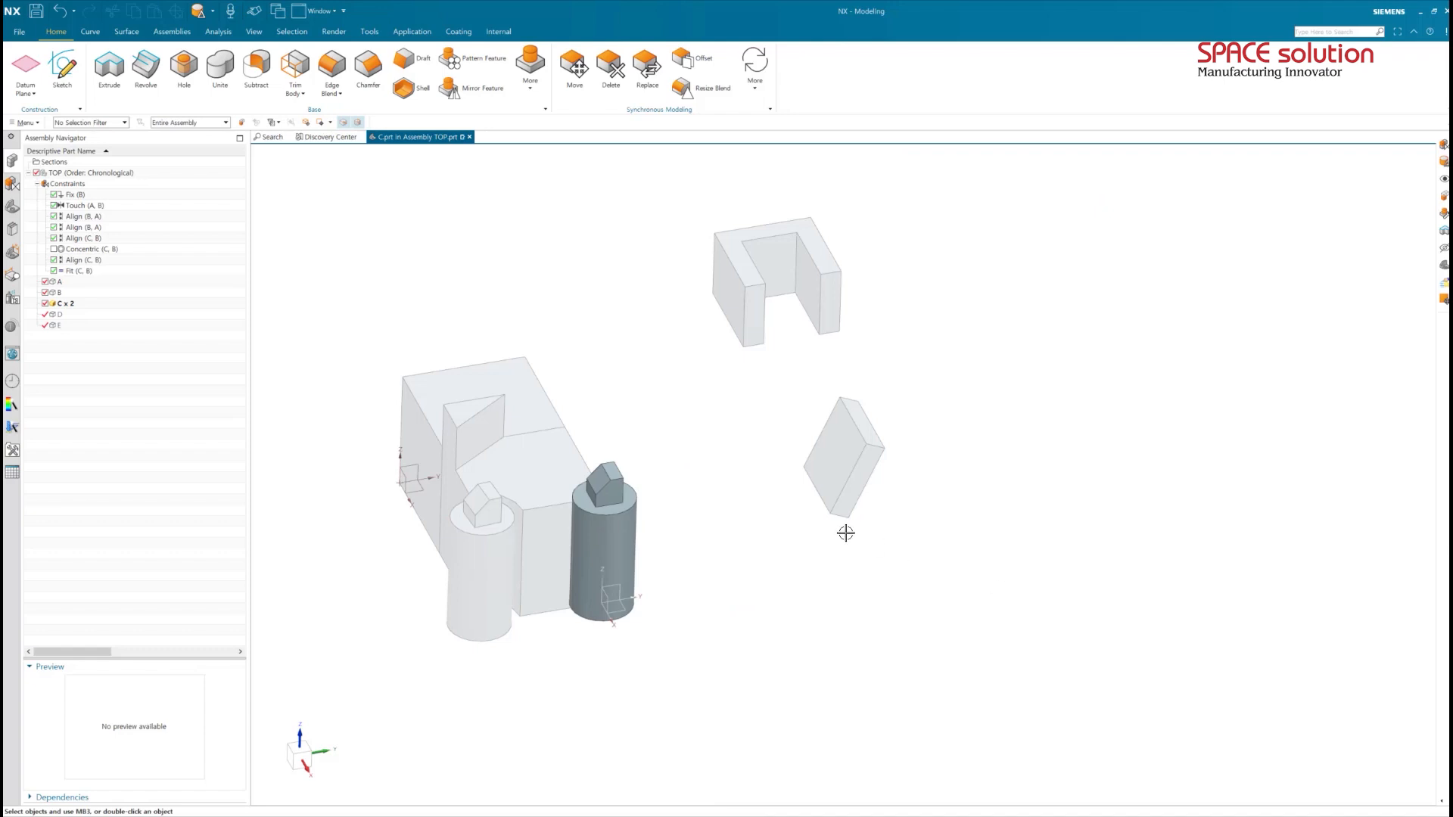
double_click(94, 175)
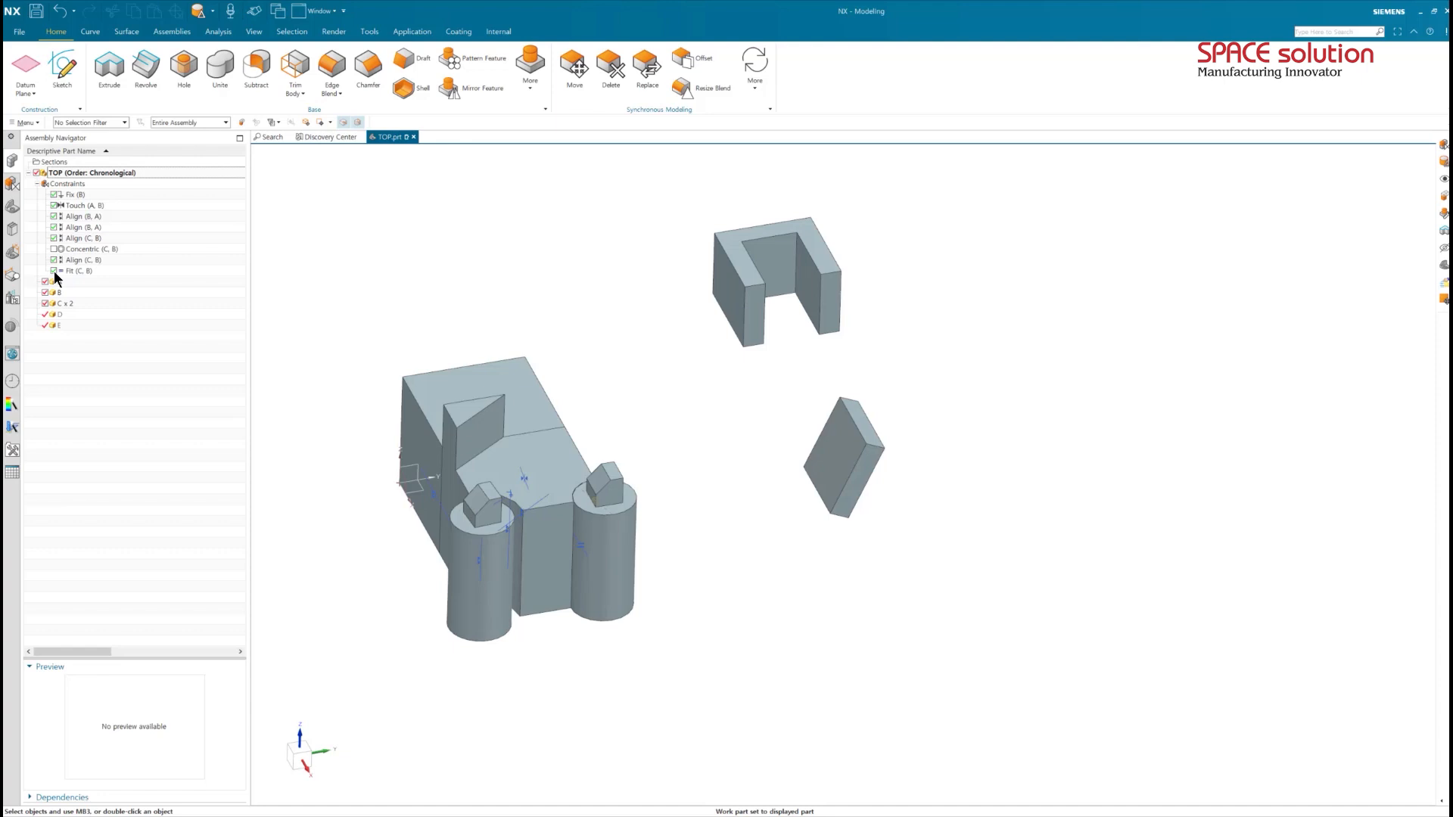
Add a Parallel constraint between the slanted face of B's wedge and a face of the second C's top block.
left_click(188, 35)
left_click(289, 69)
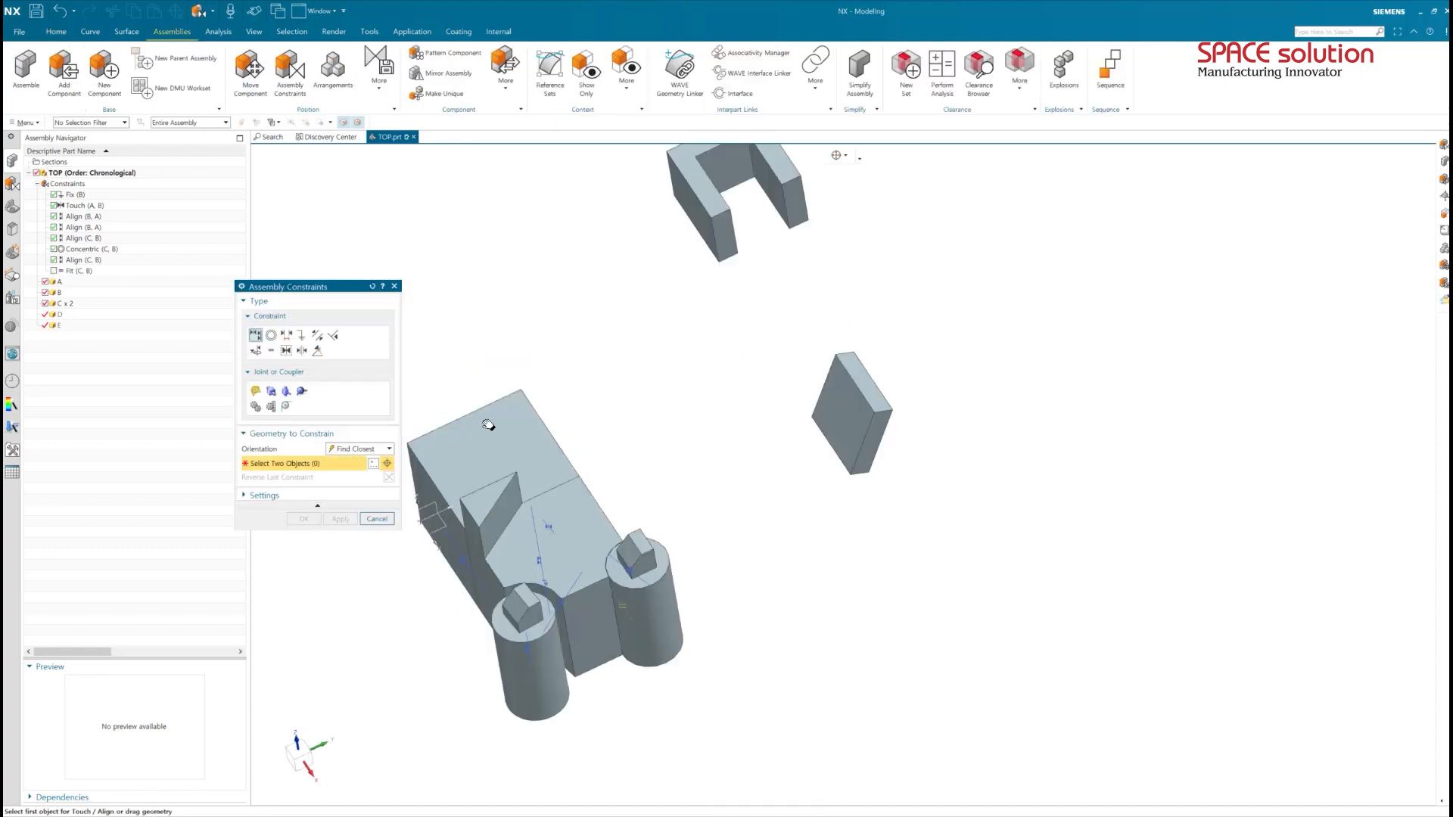
middle_click_drag(488, 424, 578, 318, "shift")
mouse_move(578, 319)
middle_mouse_down()
mouse_move(581, 268)
mouse_move(556, 338)
middle_mouse_up()
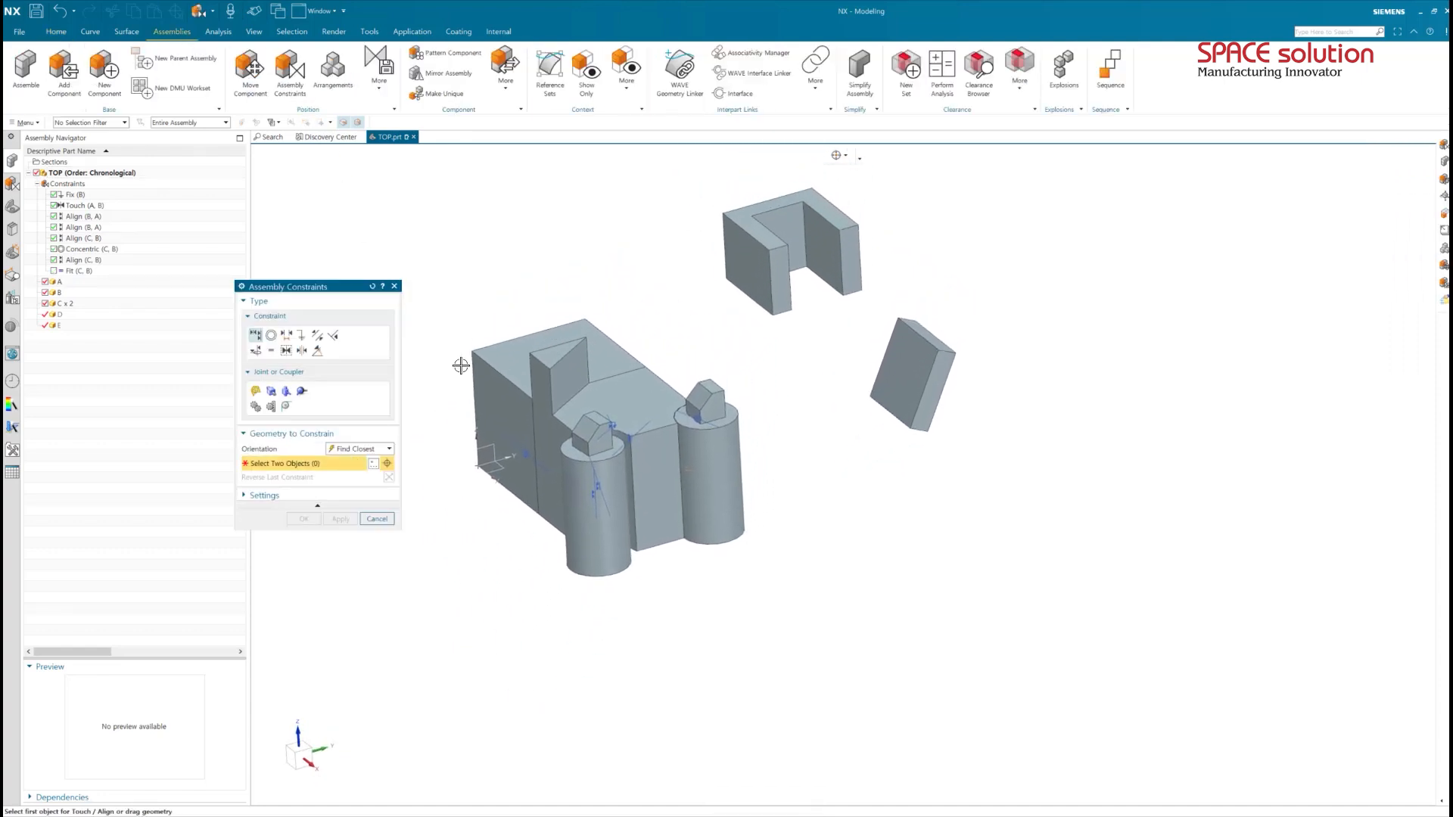
left_click(318, 335)
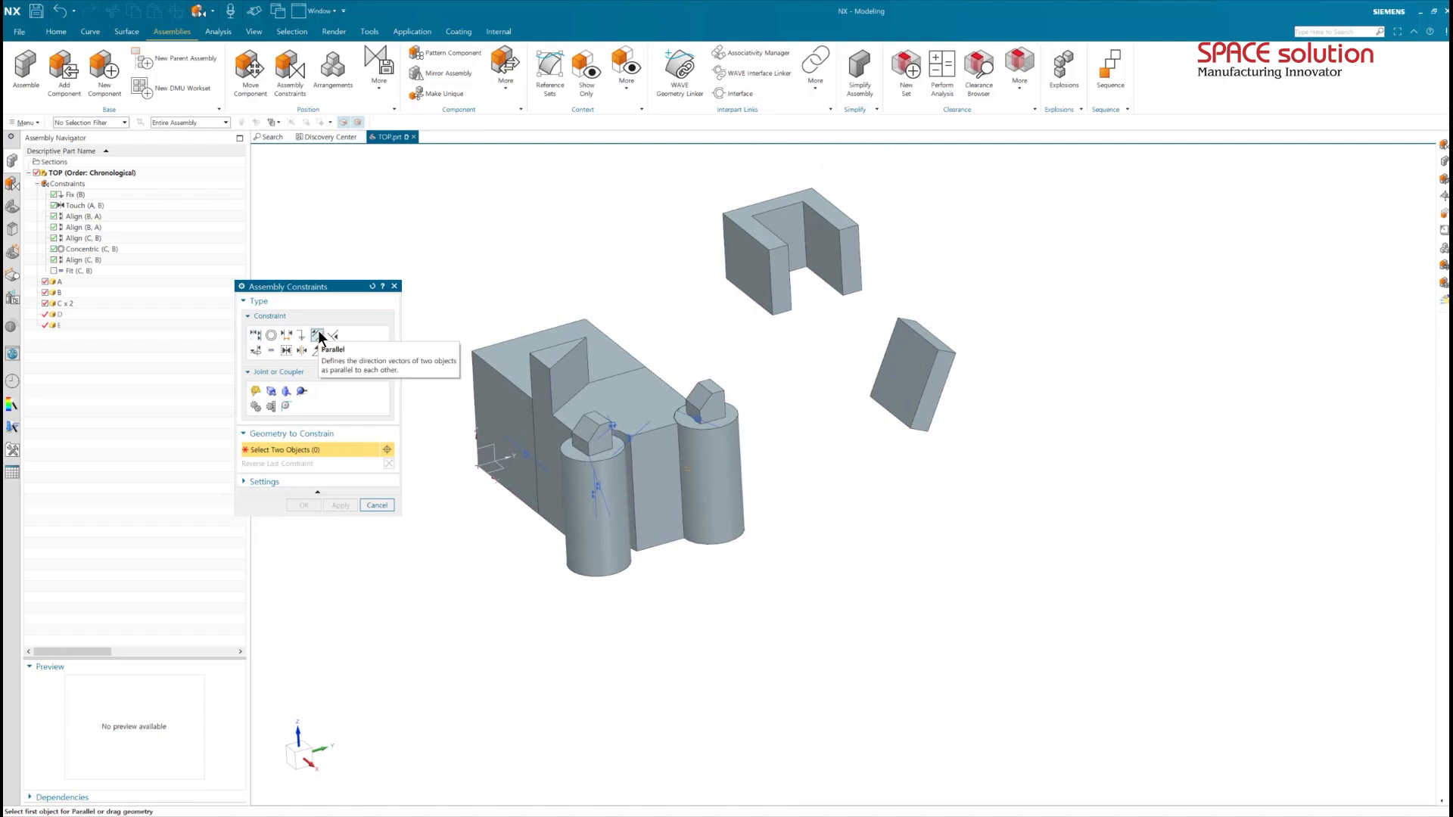
left_click(578, 383)
middle_click_drag(578, 383, 598, 430)
left_click(509, 421)
middle_click_drag(629, 502, 678, 530)
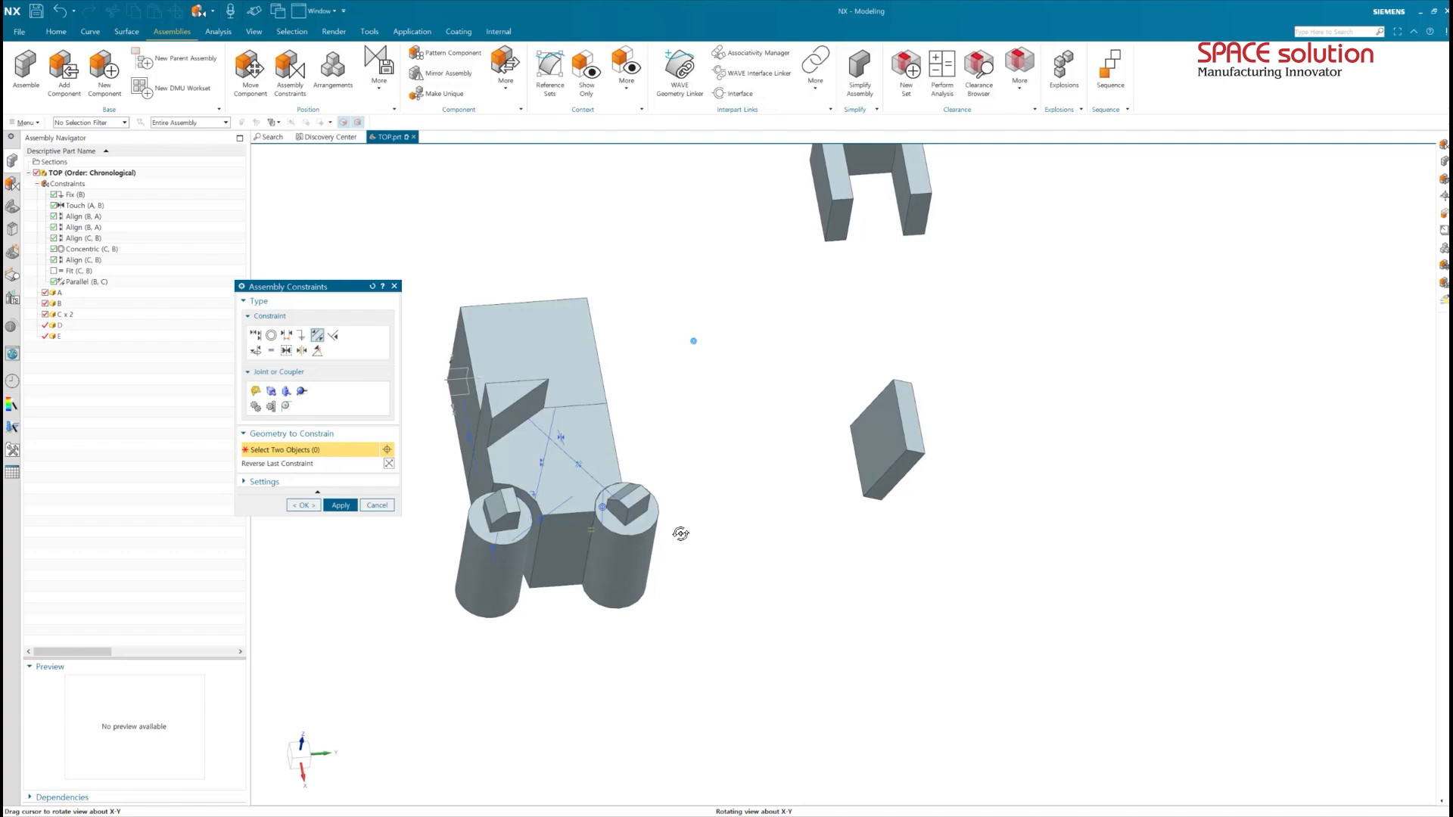
Reverse the Parallel constraint between B and C, keep it in the assembly, and suppress it.
left_click(389, 463)
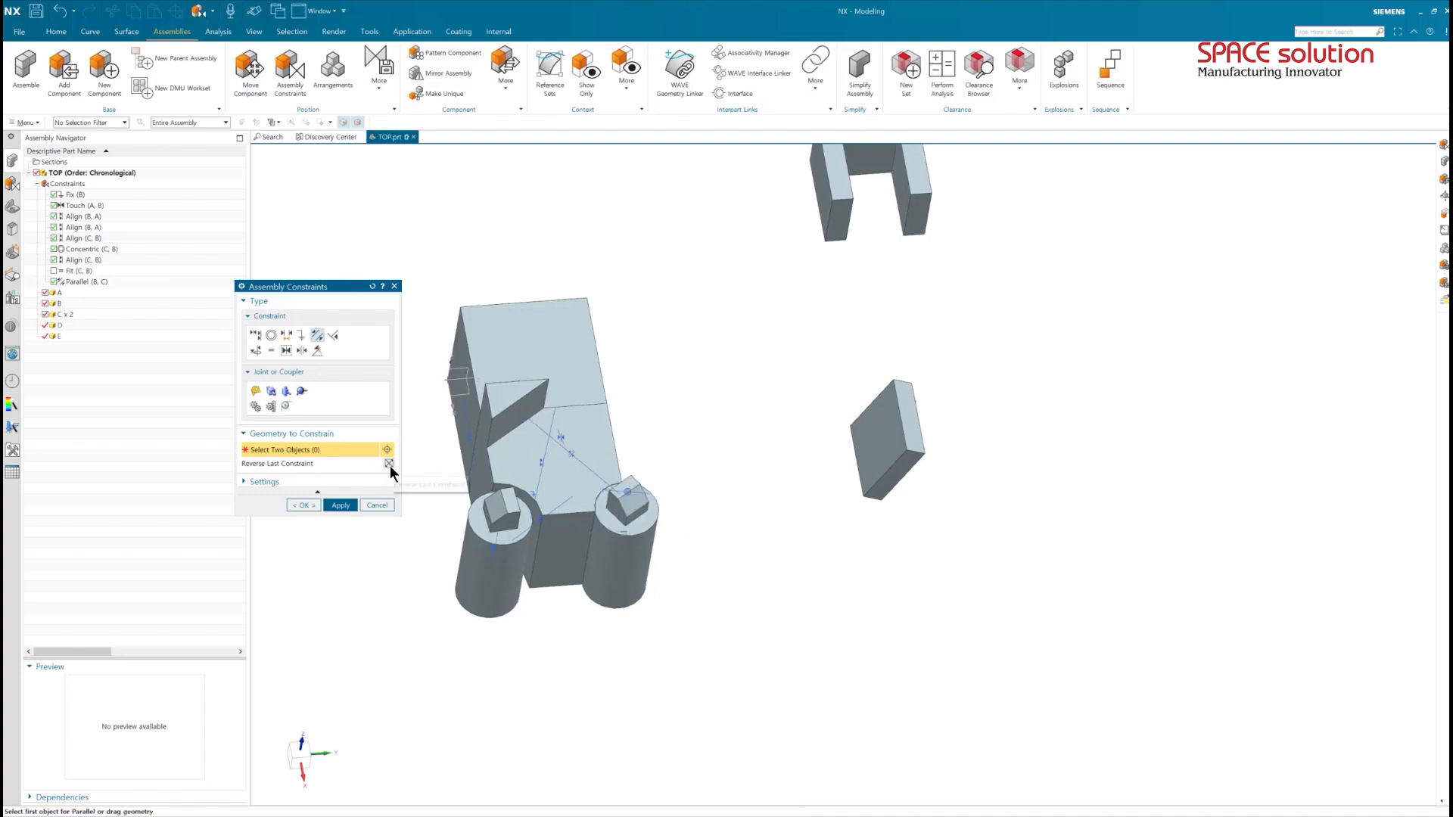
middle_click_drag(623, 473, 717, 586)
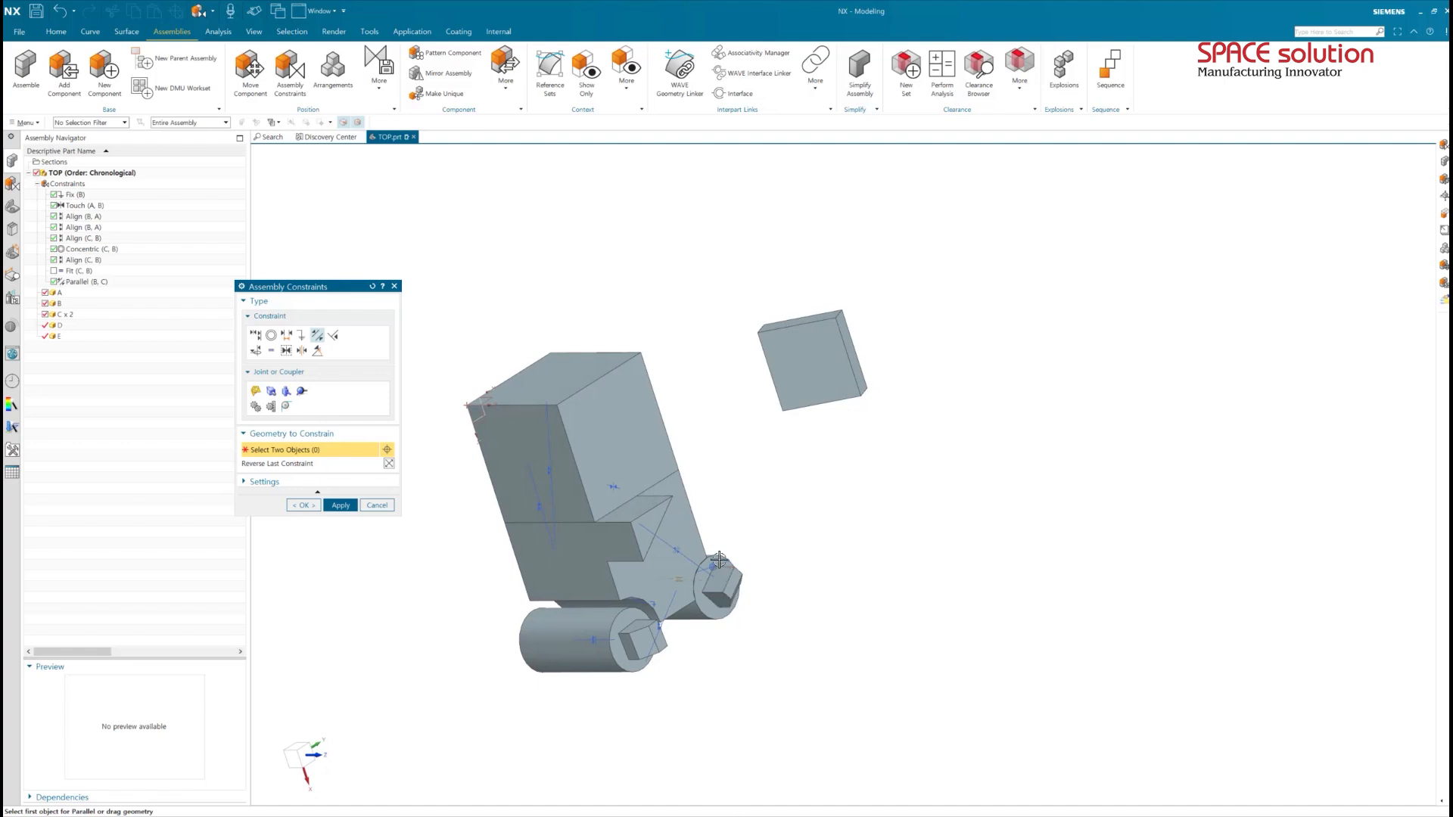
middle_click_drag(602, 425, 554, 374)
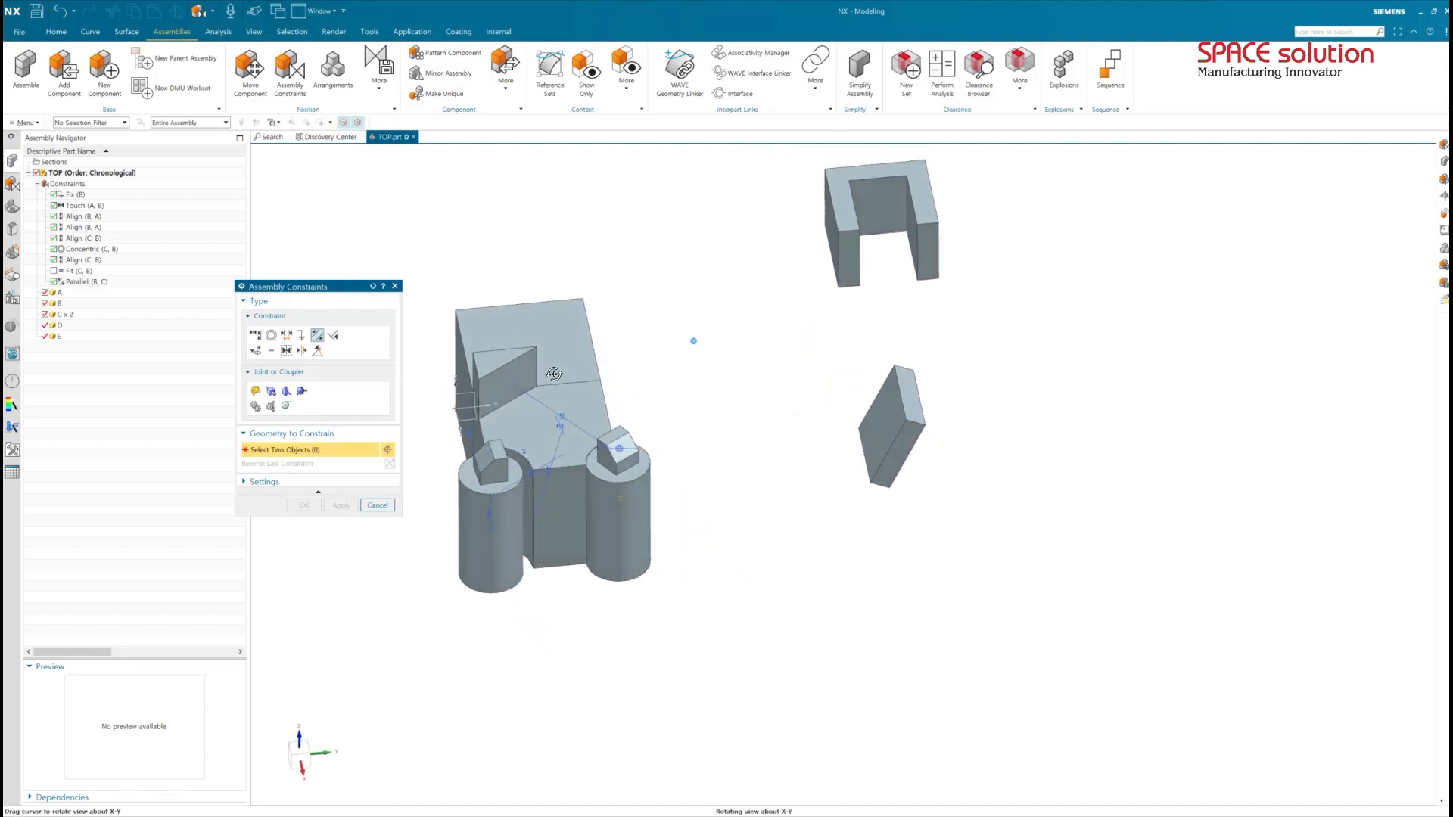
left_click(377, 505)
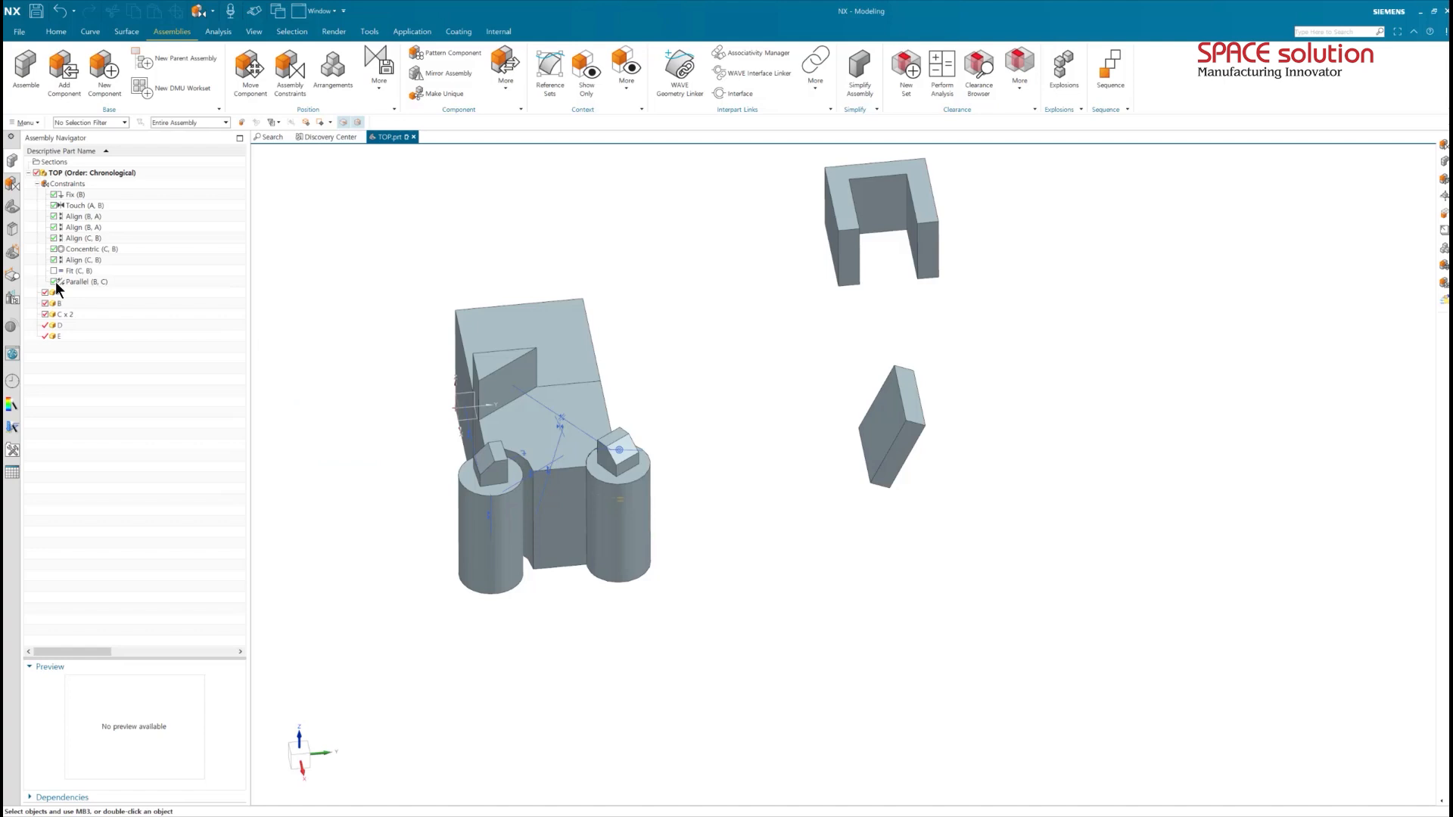
left_click(54, 282)
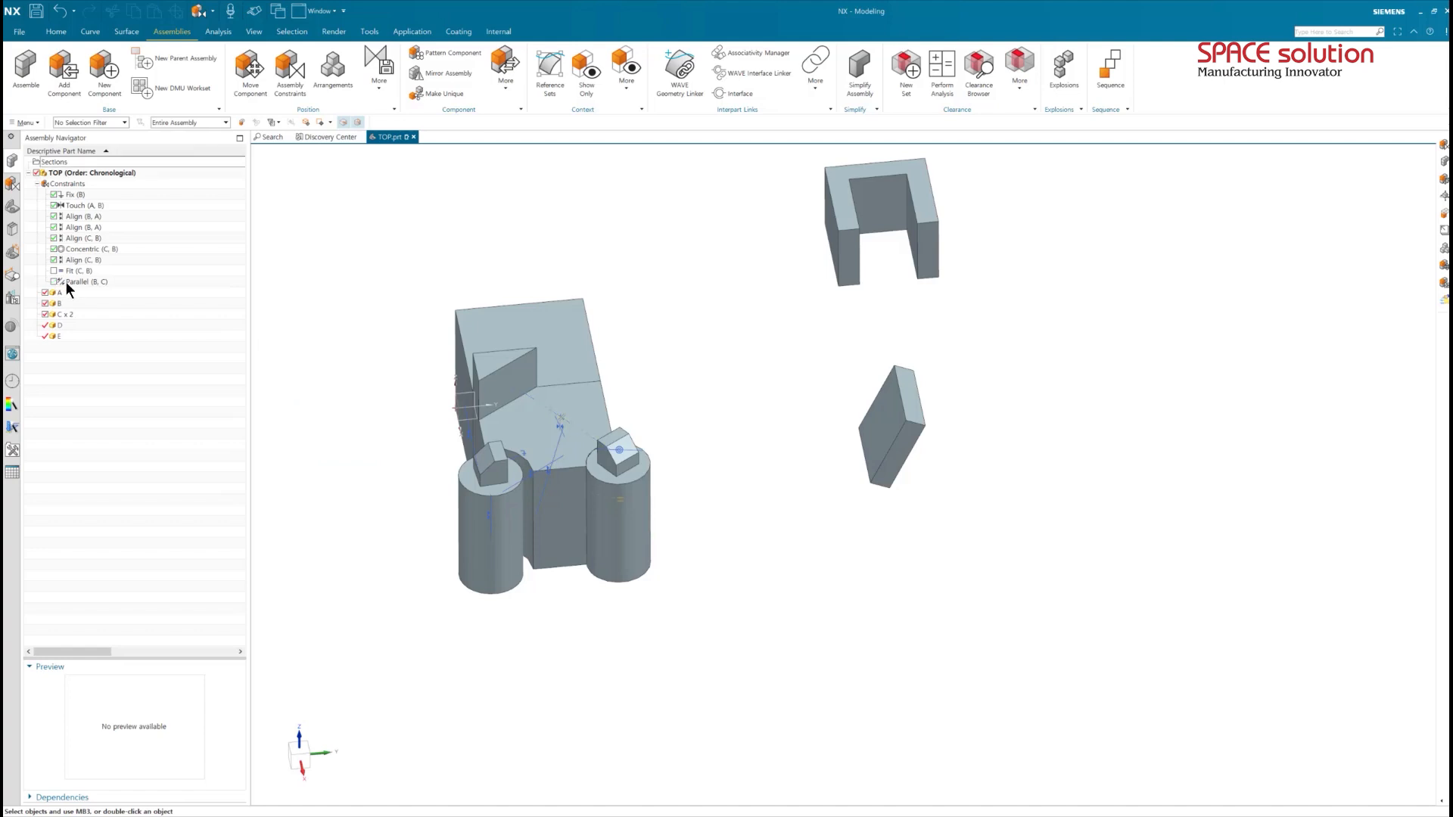
Try a Perpendicular constraint between B's slanted wedge face and the second C's top block, check it from above, and discard it.
left_click(291, 76)
left_click(333, 334)
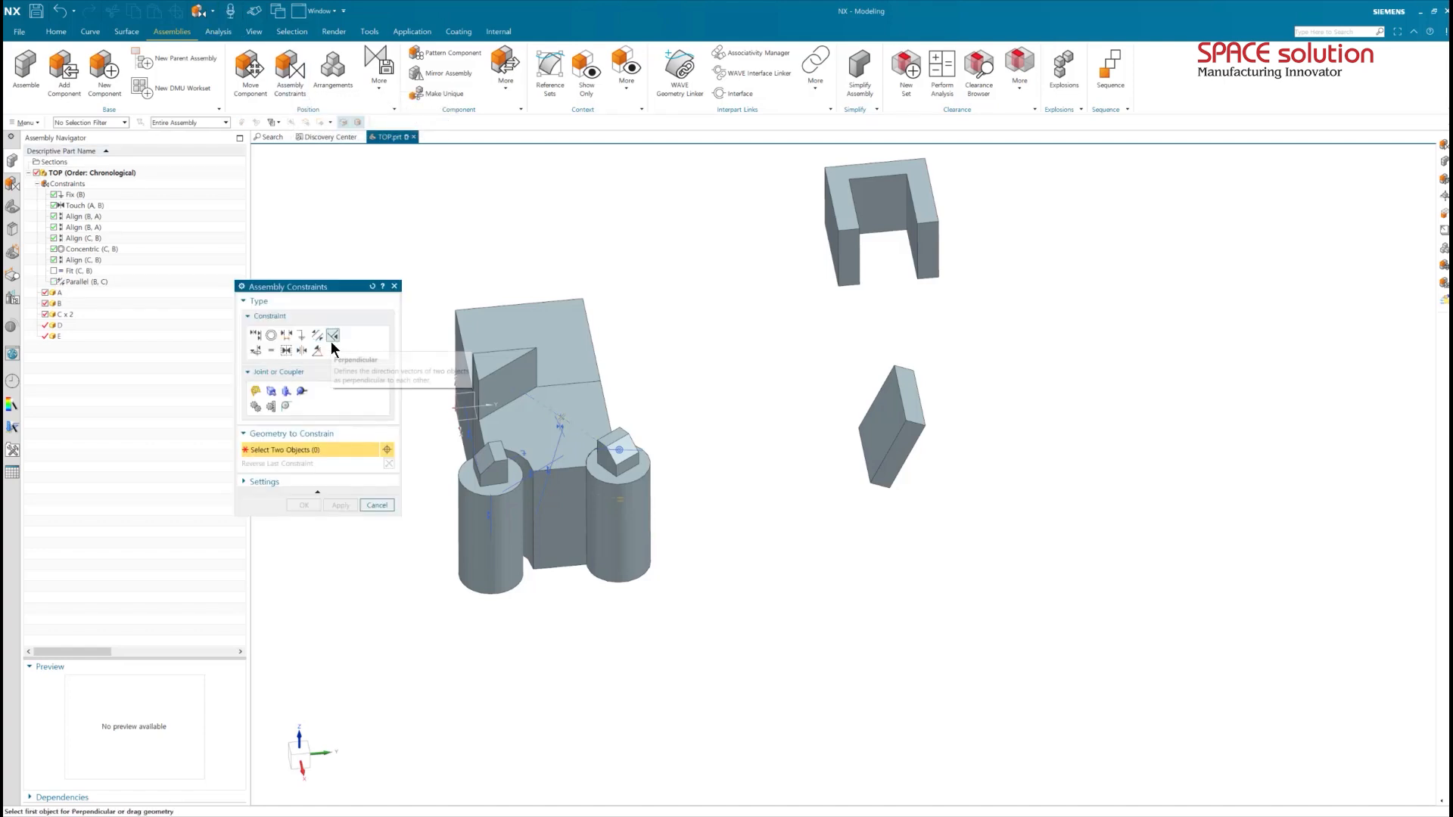
left_click(526, 388)
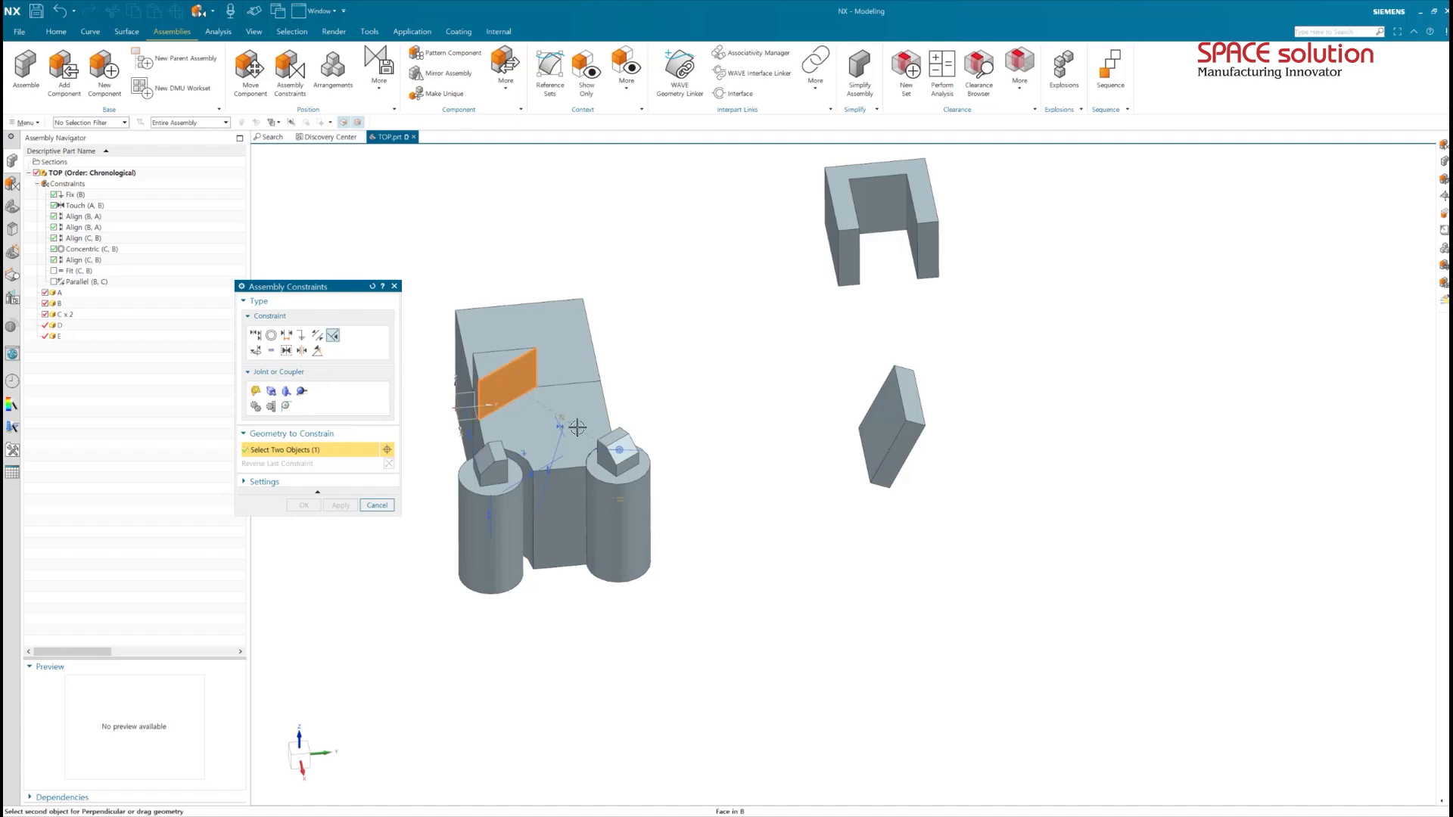
middle_click_drag(613, 452, 699, 553)
left_click(699, 552)
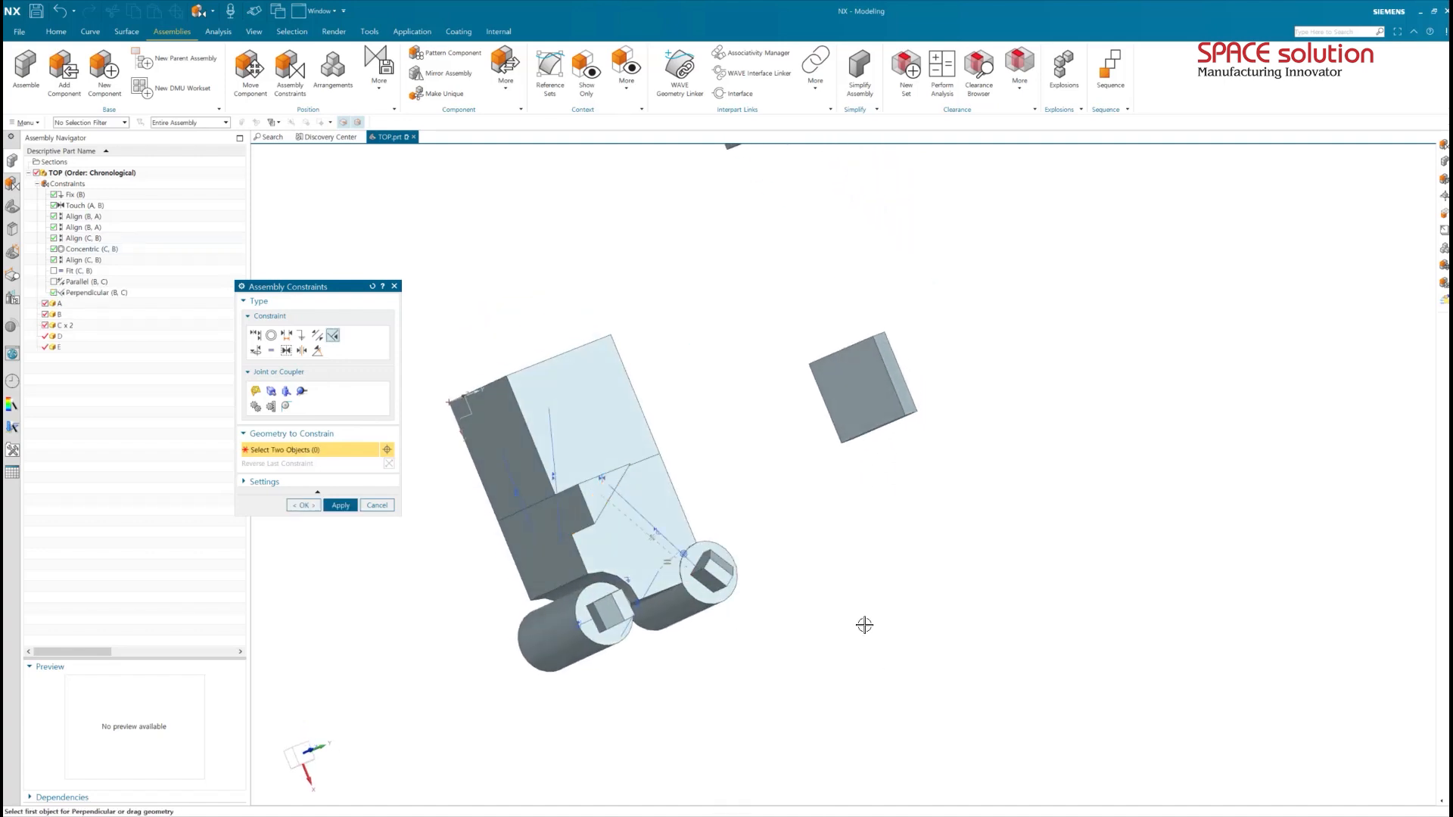
middle_click_drag(866, 623, 659, 573)
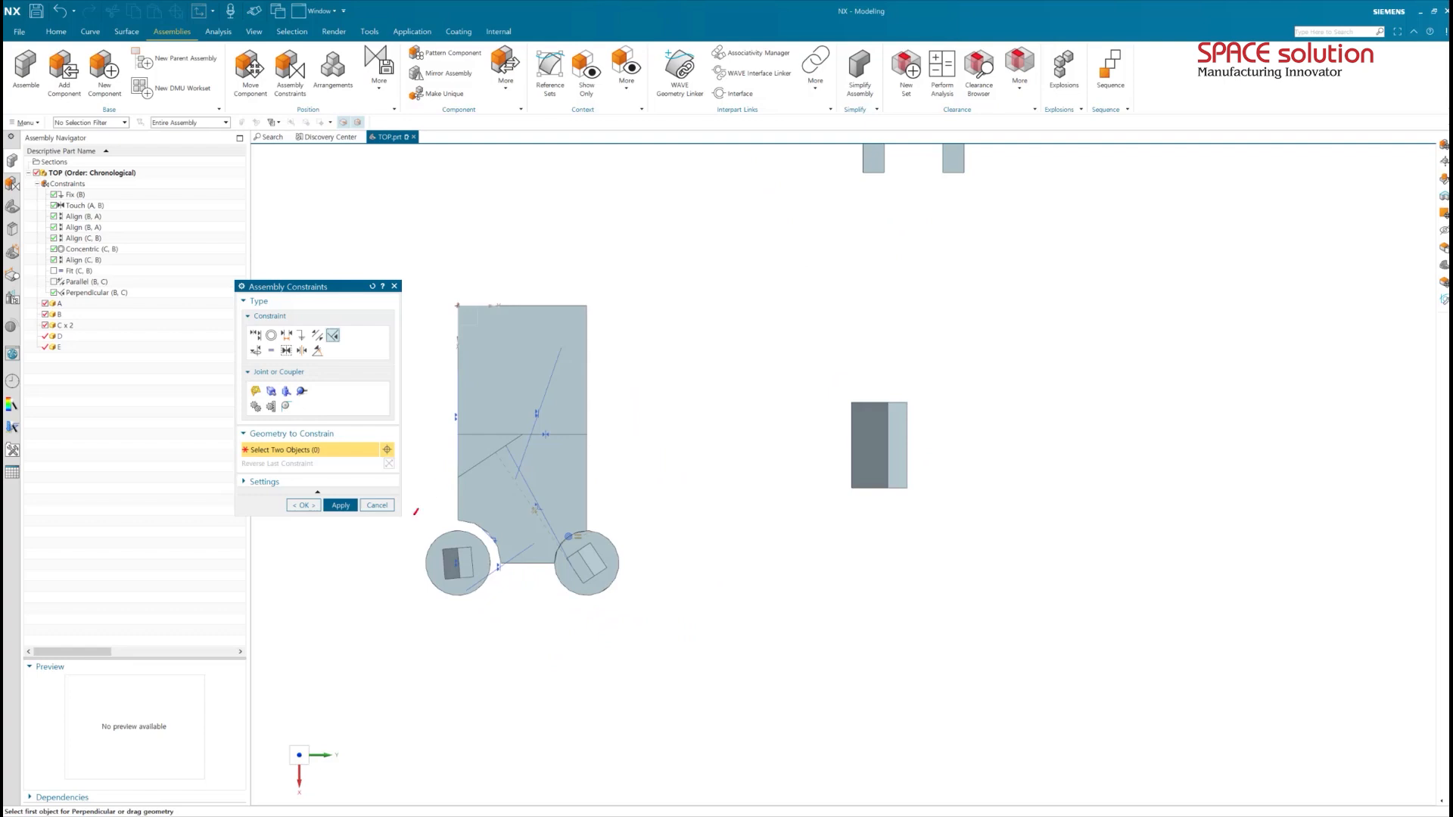
left_click_drag(415, 512, 580, 408)
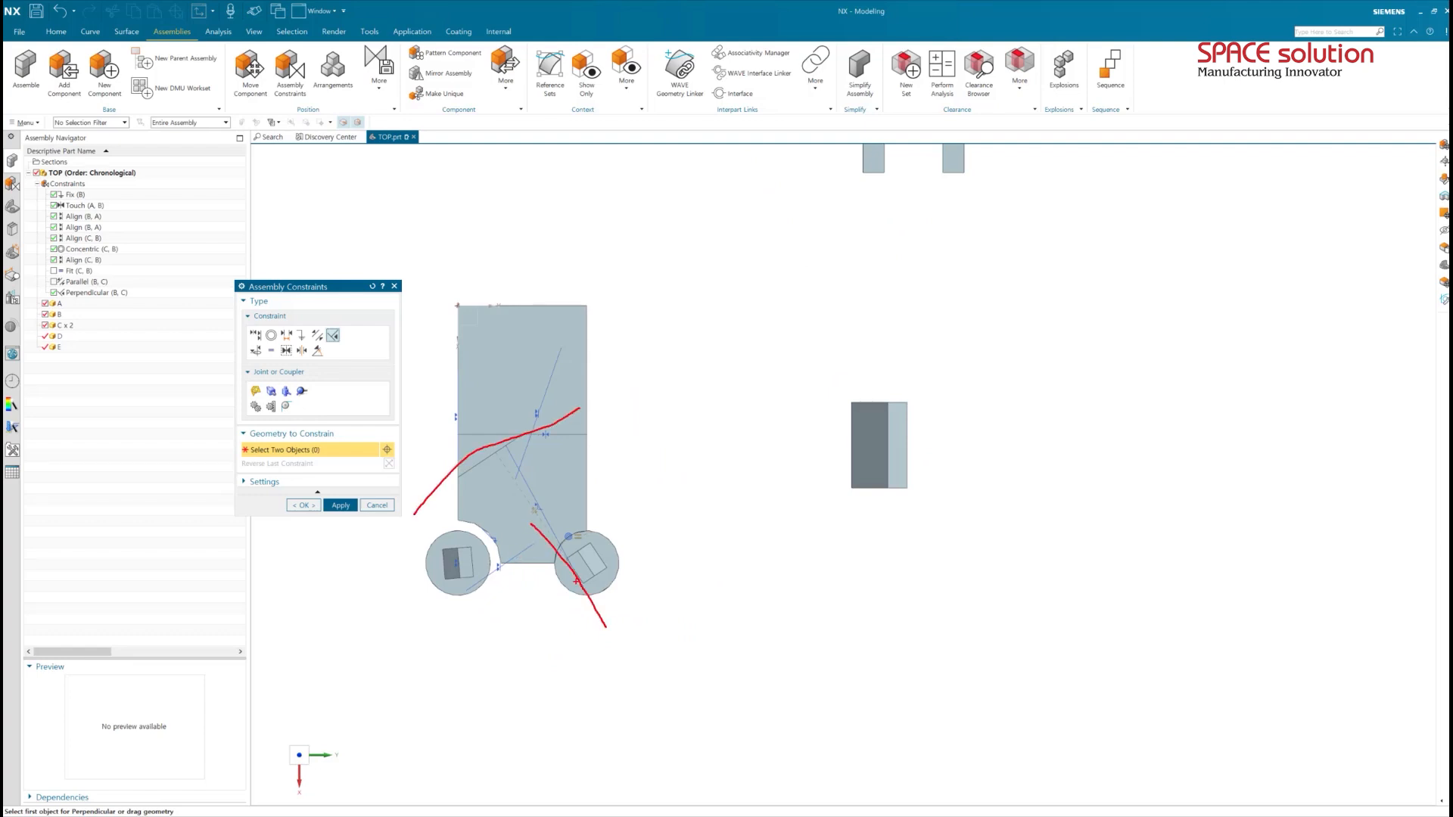
key("Escape")
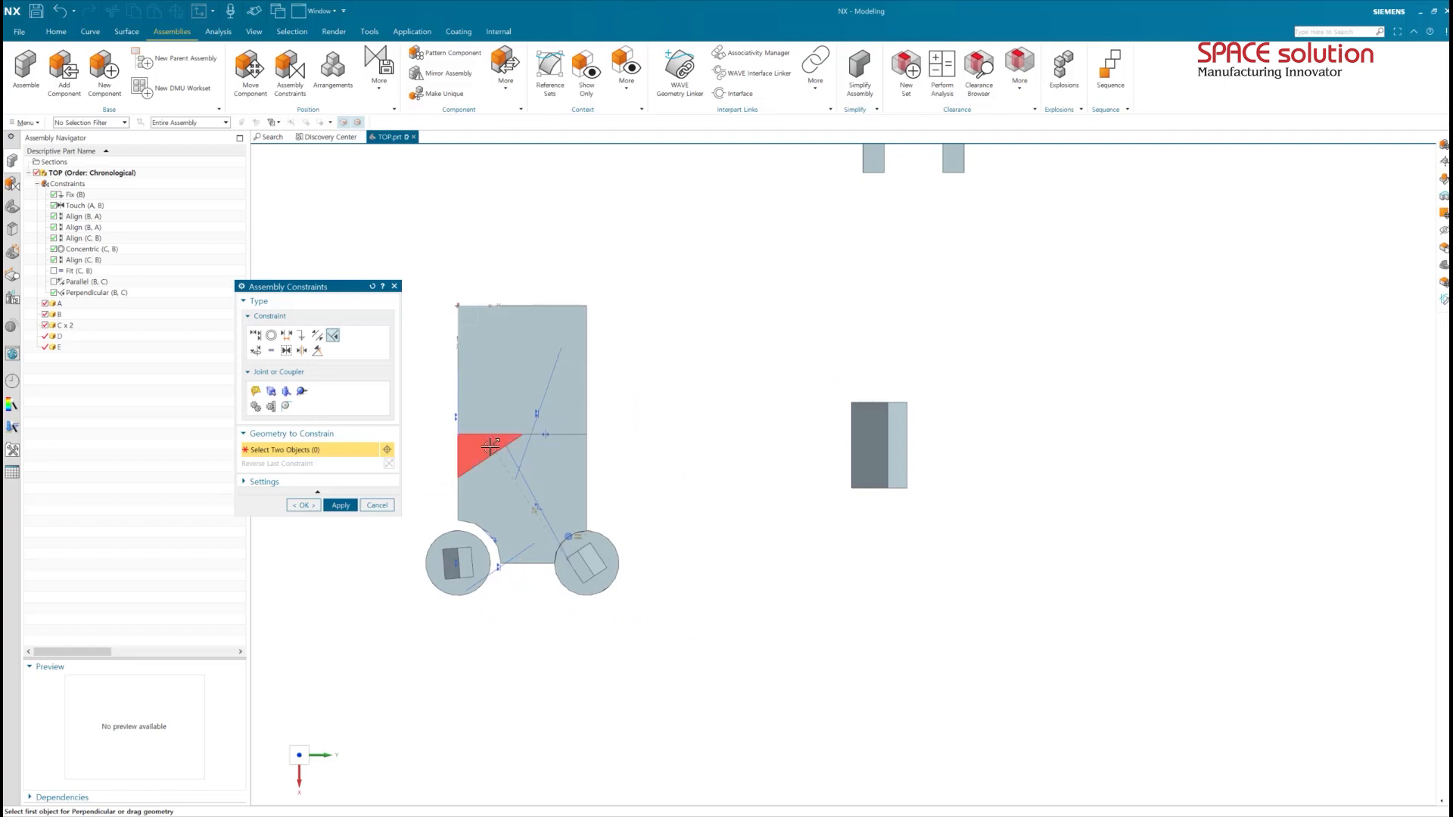
key("Escape")
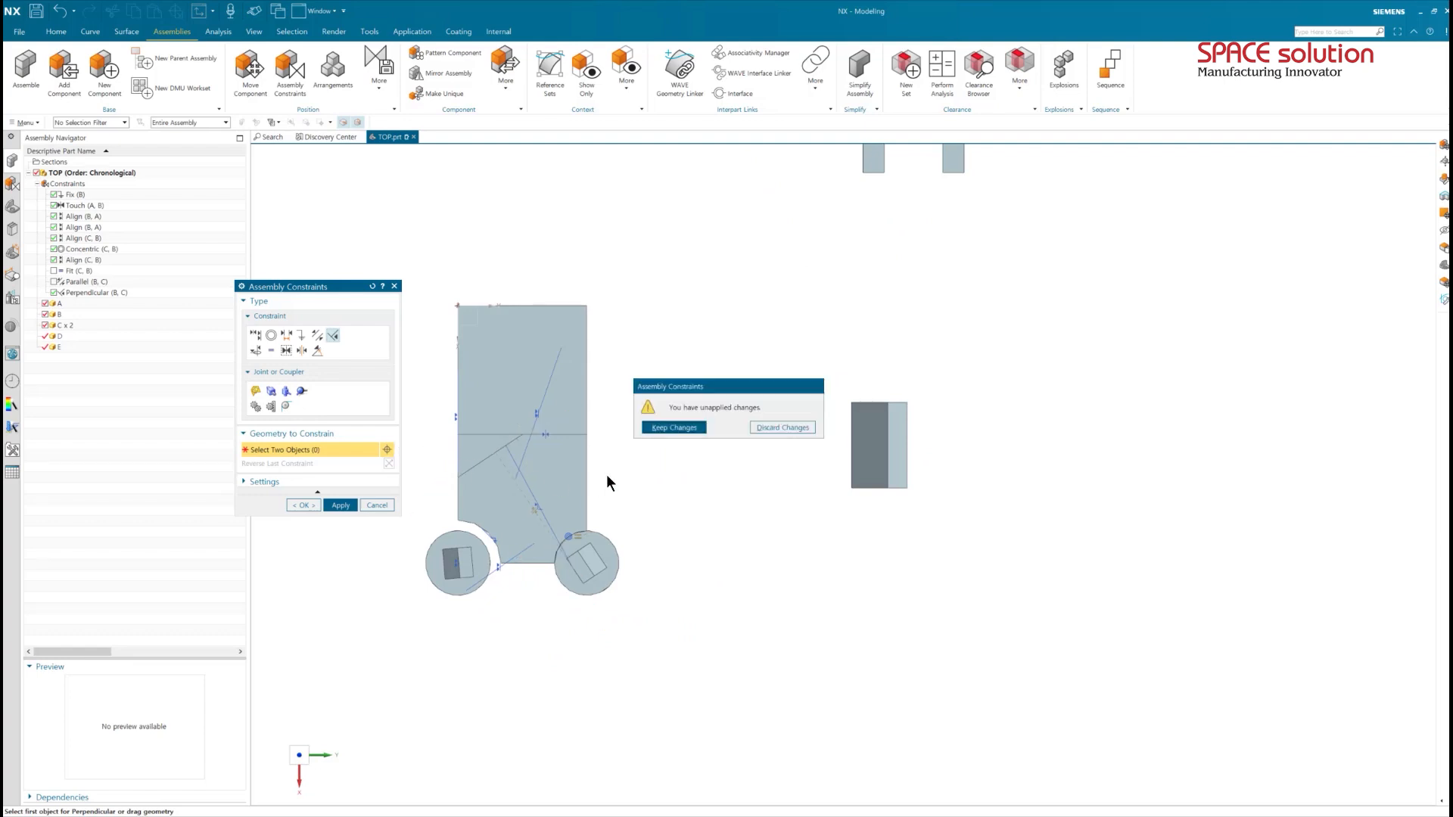
left_click(779, 431)
Try a Distance constraint of 30 mm between A's side face and plate E.
middle_click_drag(681, 469, 625, 501)
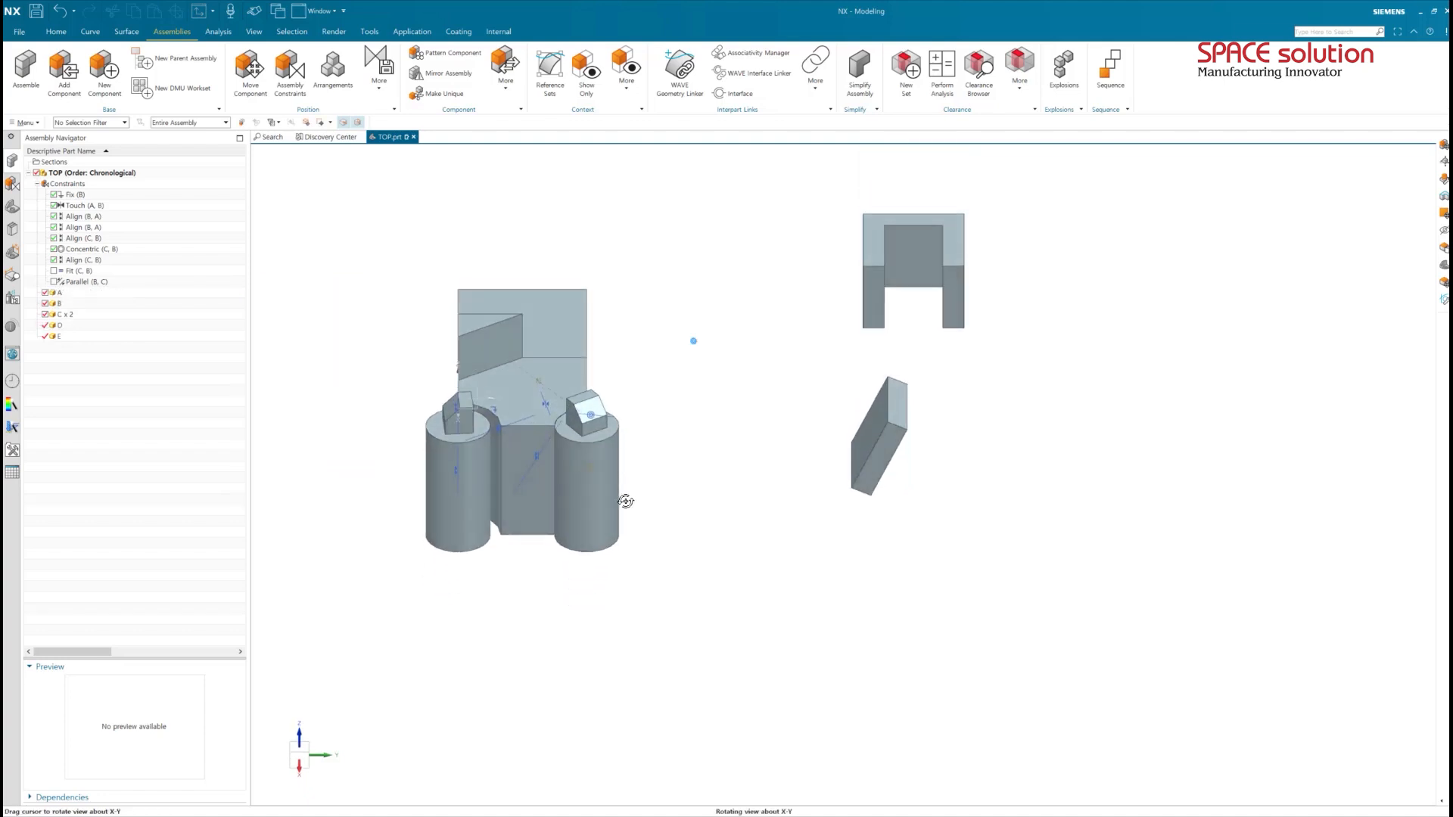
left_click(290, 70)
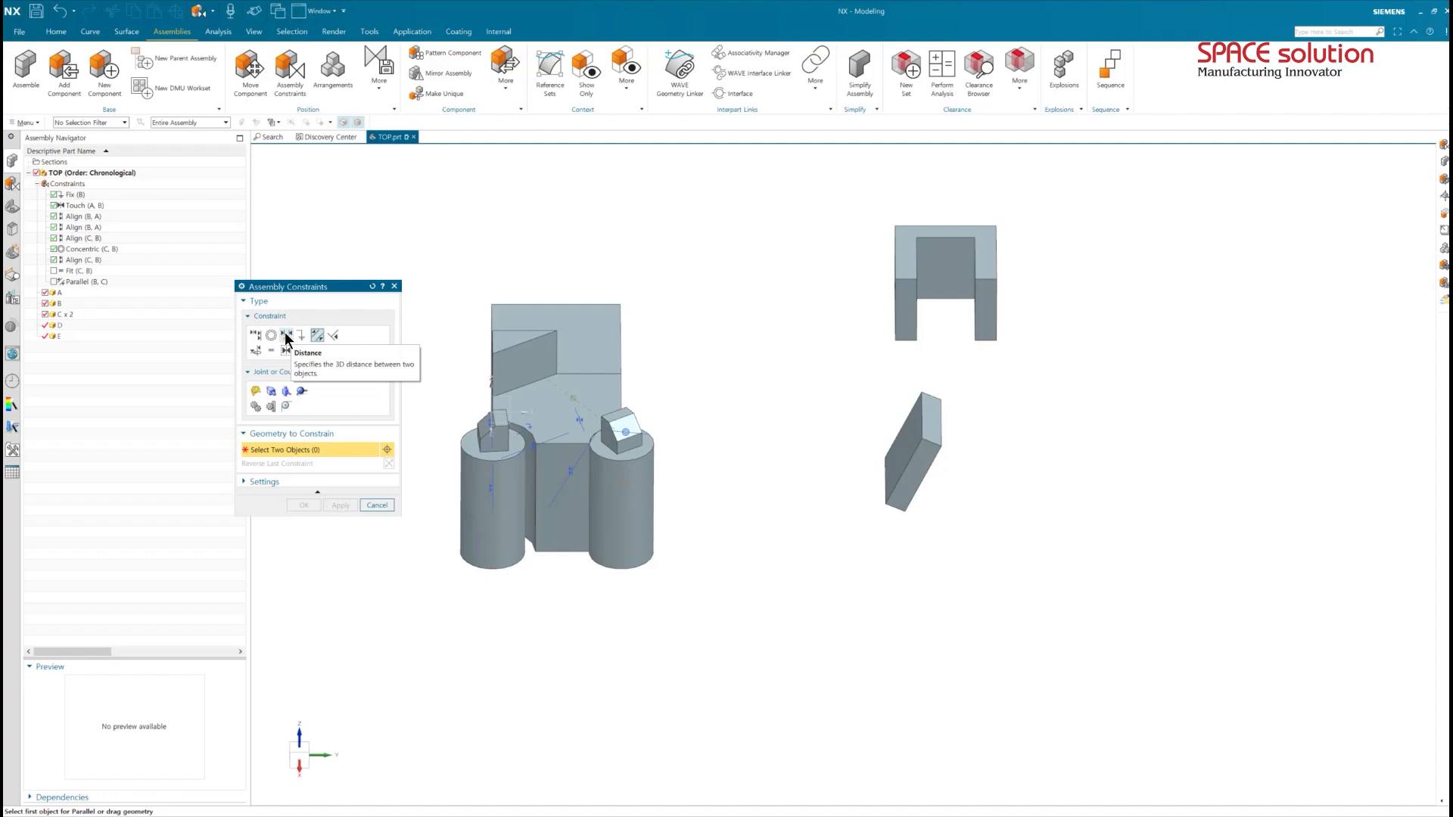
left_click(286, 335)
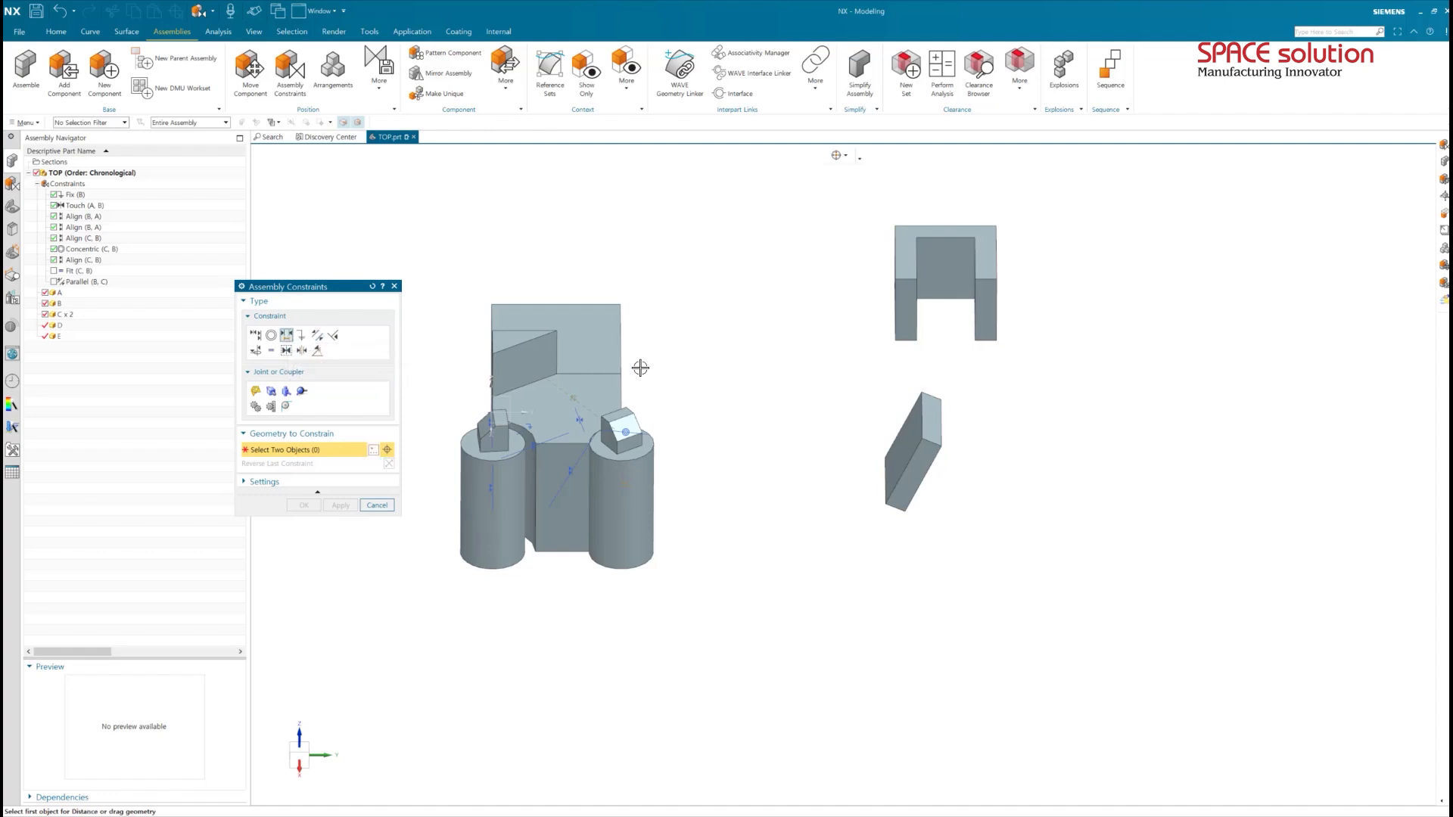
middle_click_drag(639, 367, 606, 356)
left_click(623, 374)
middle_click_drag(666, 394, 780, 505)
left_click(937, 436)
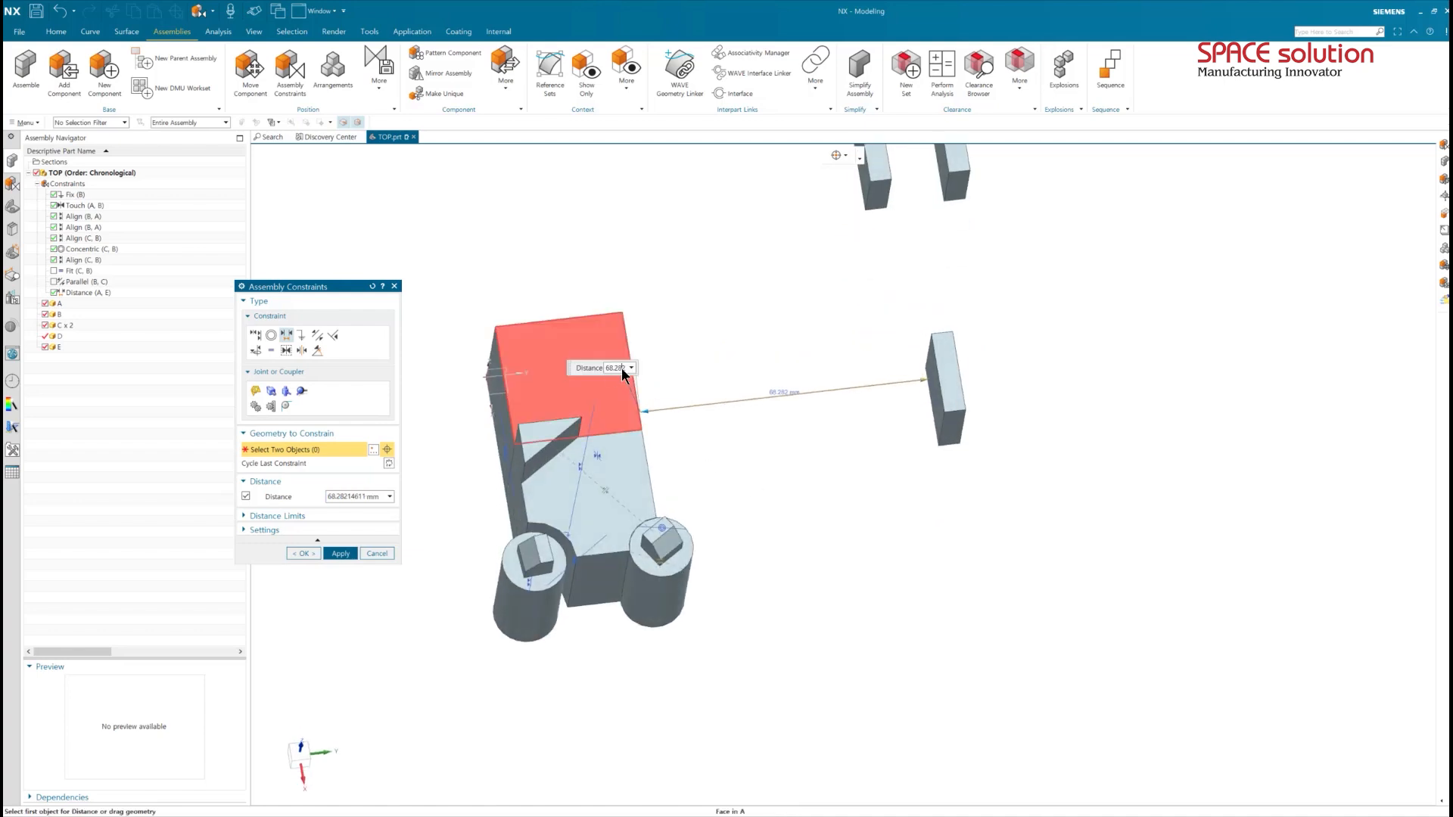
type("30")
key("Return")
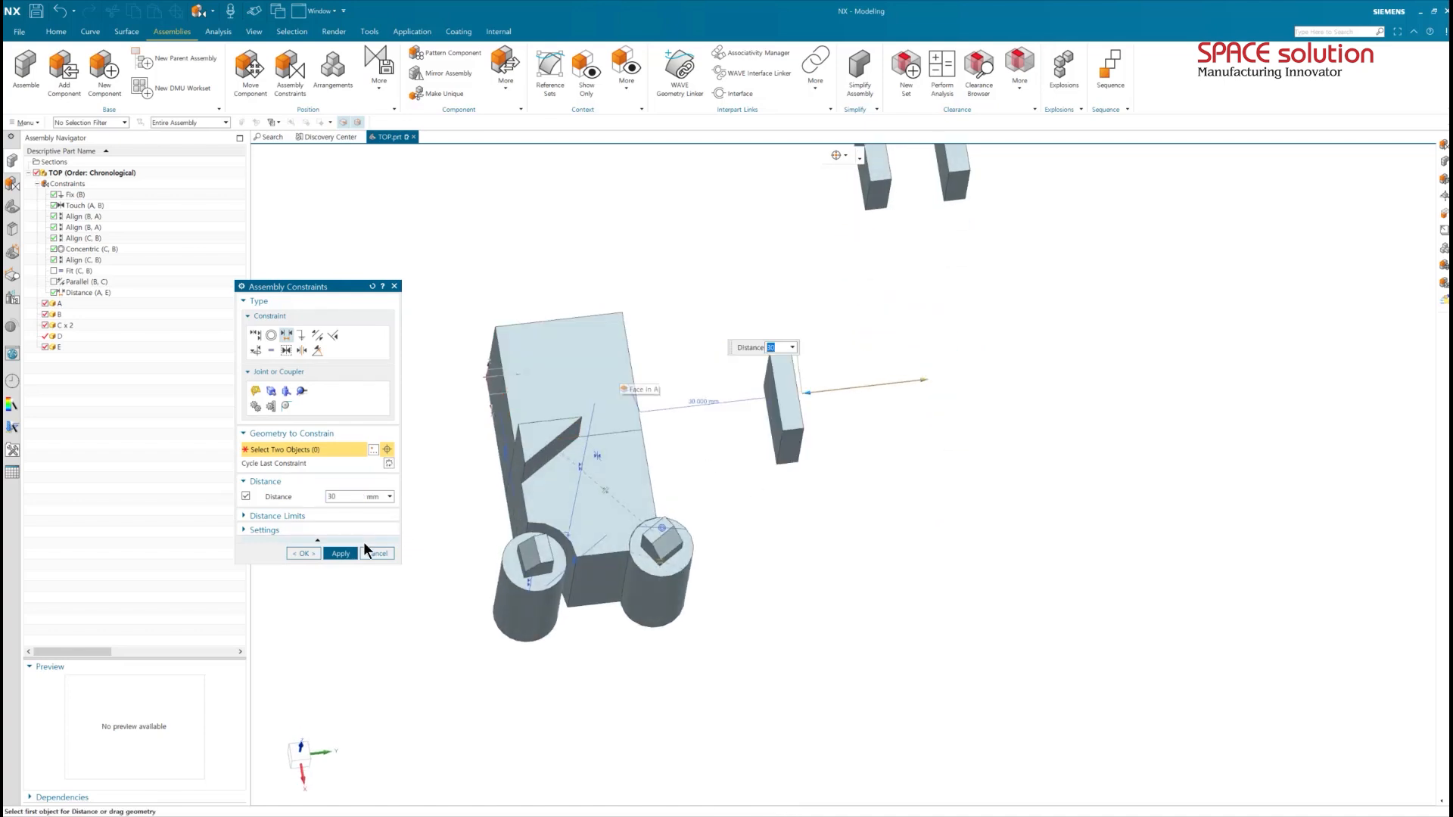
Add a 3D Angle constraint between A's side face and plate E's face, and vary the angle to rotate E.
left_click(314, 357)
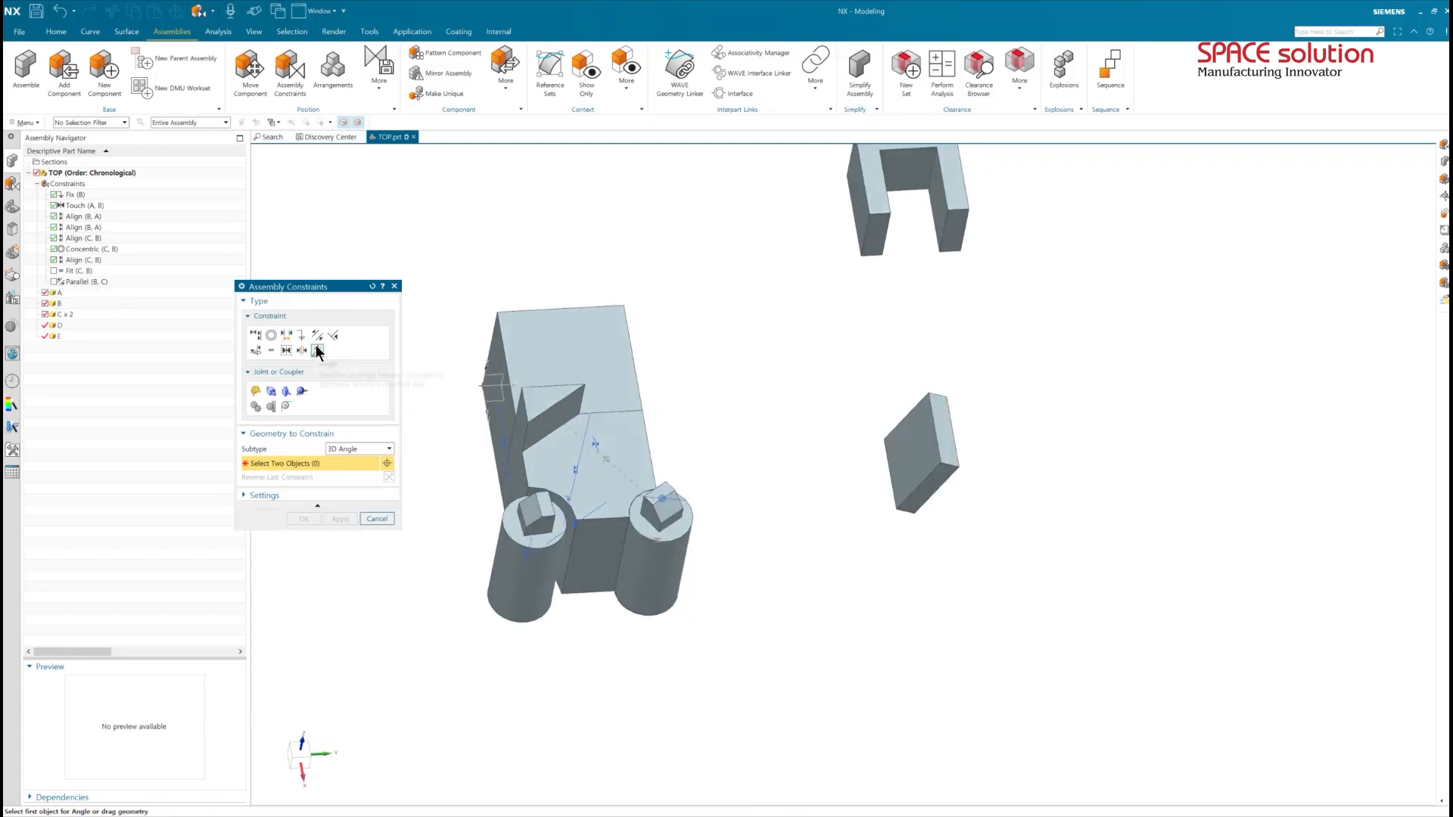
middle_click_drag(594, 392, 528, 404)
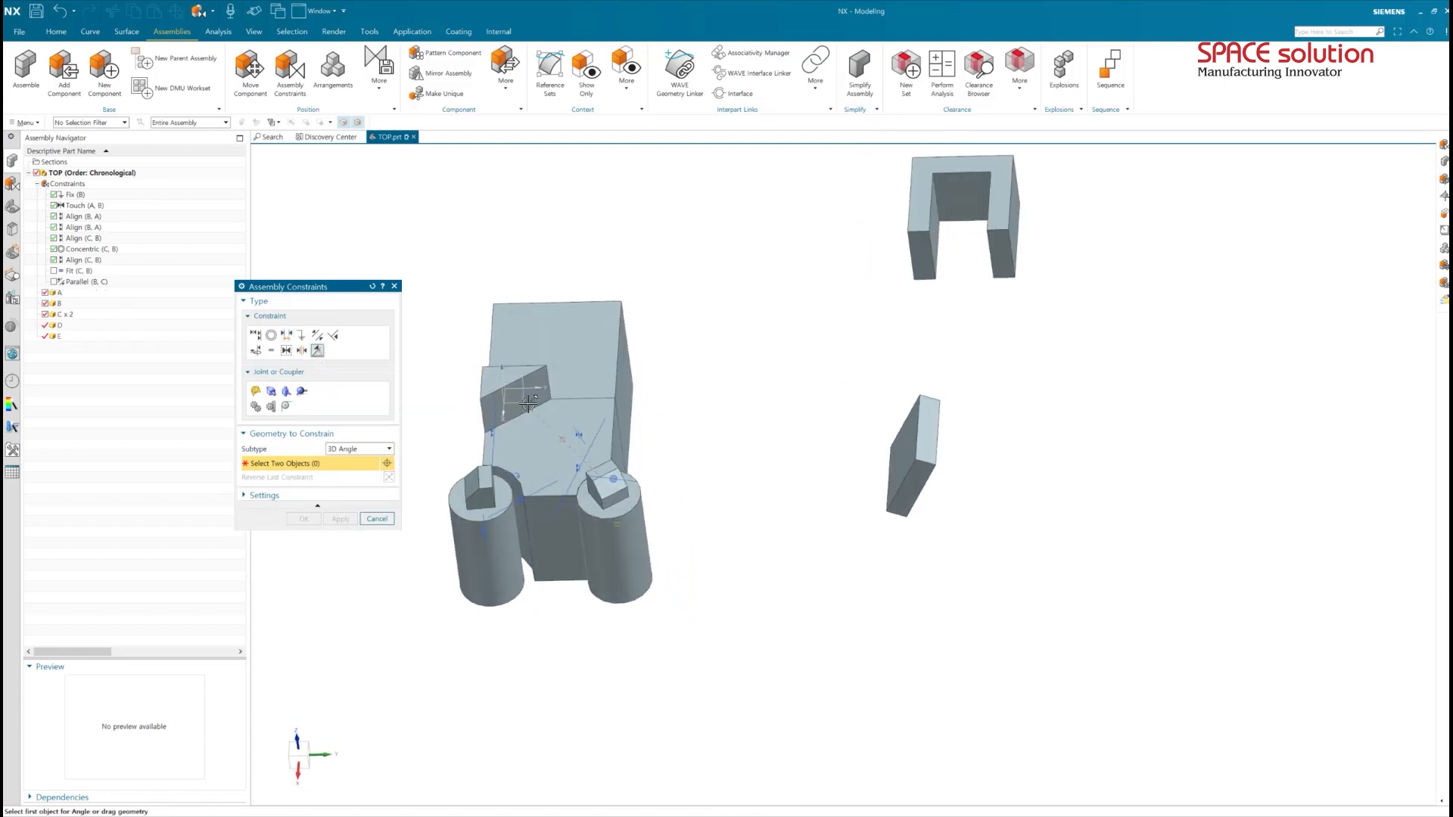
left_click(625, 400)
middle_click_drag(860, 451, 883, 470)
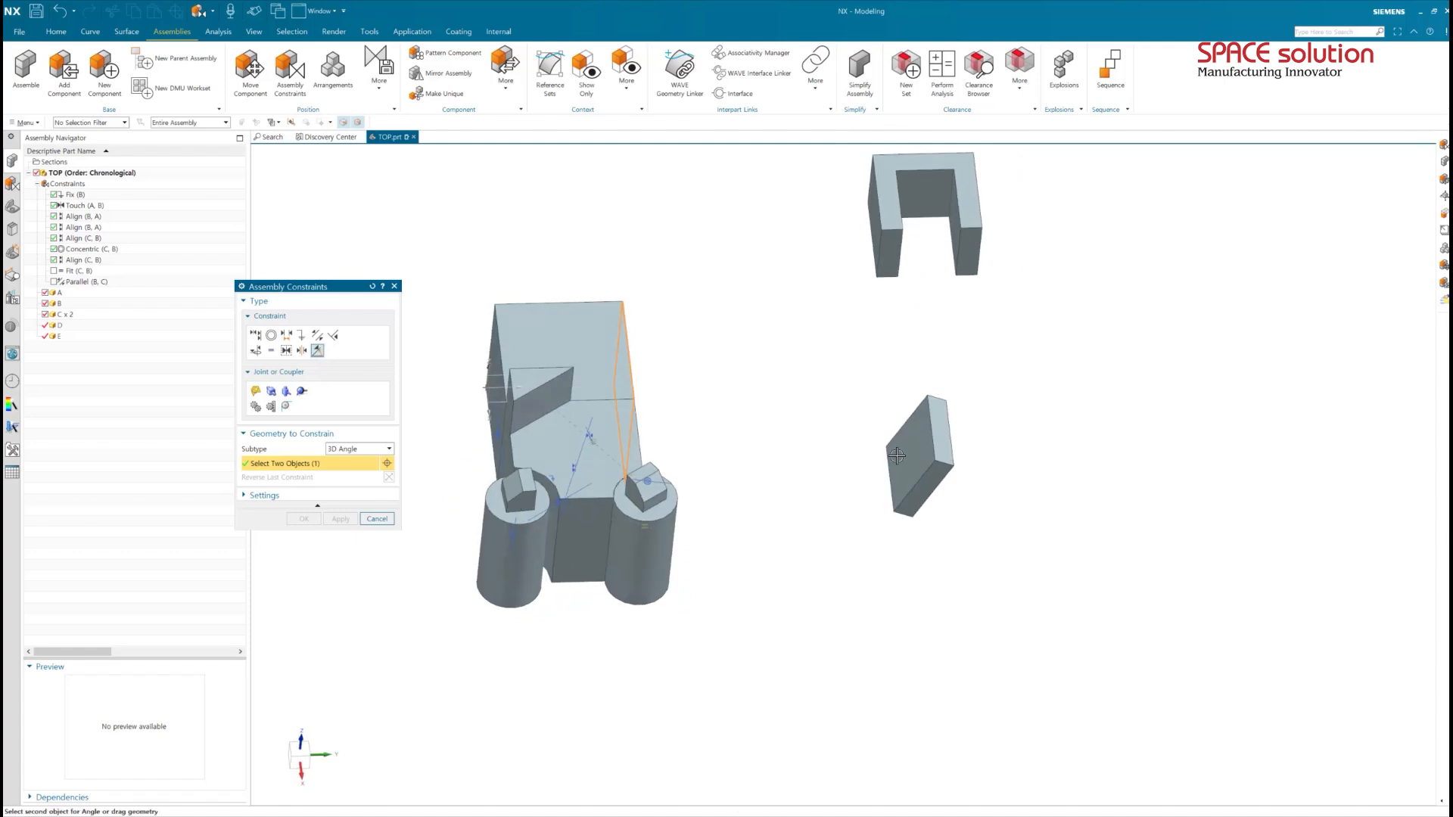
left_click(882, 470)
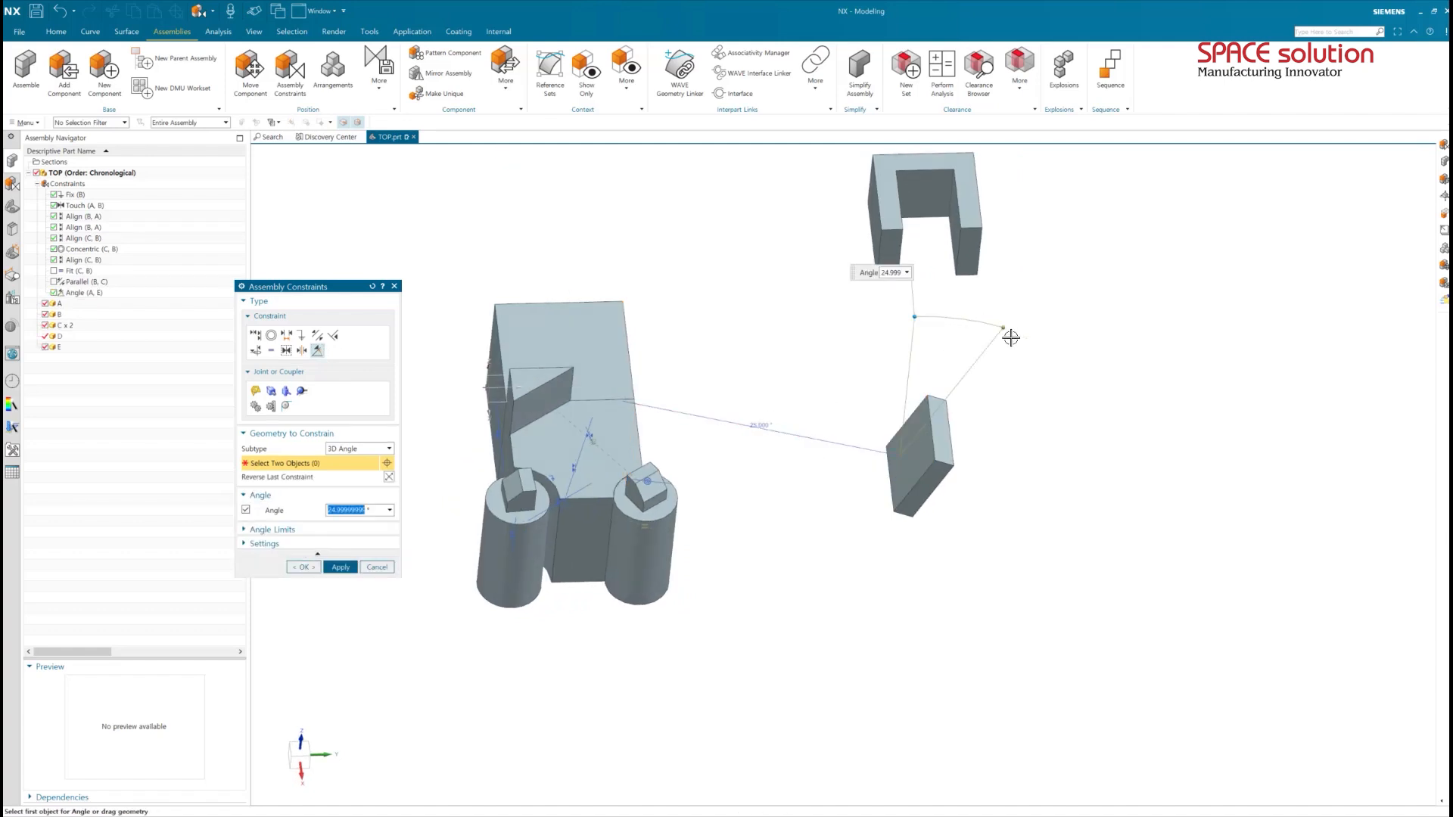
type("13")
key("Return")
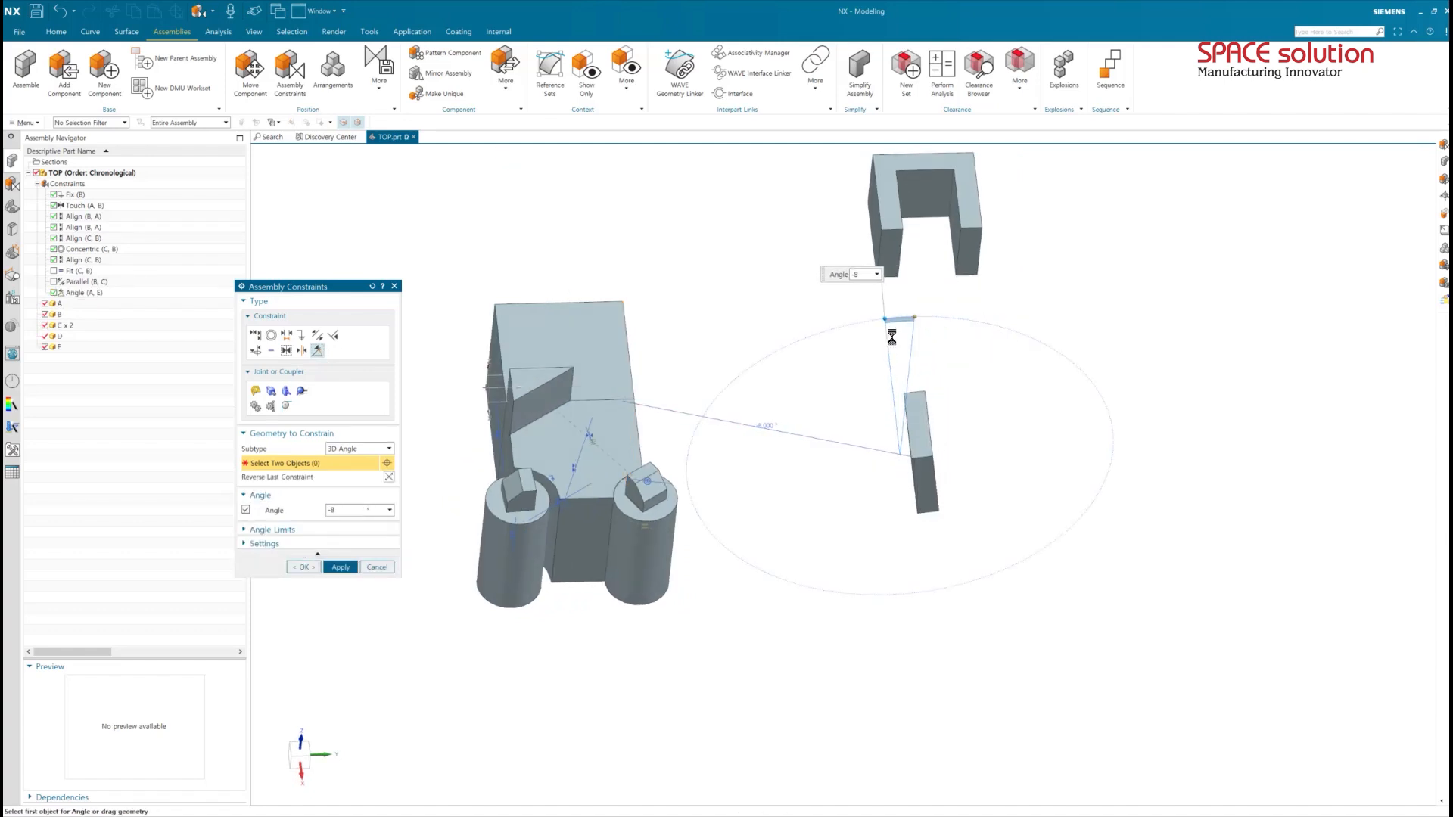
mouse_move(958, 350)
left_mouse_down()
mouse_move(902, 346)
mouse_move(966, 351)
left_mouse_up()
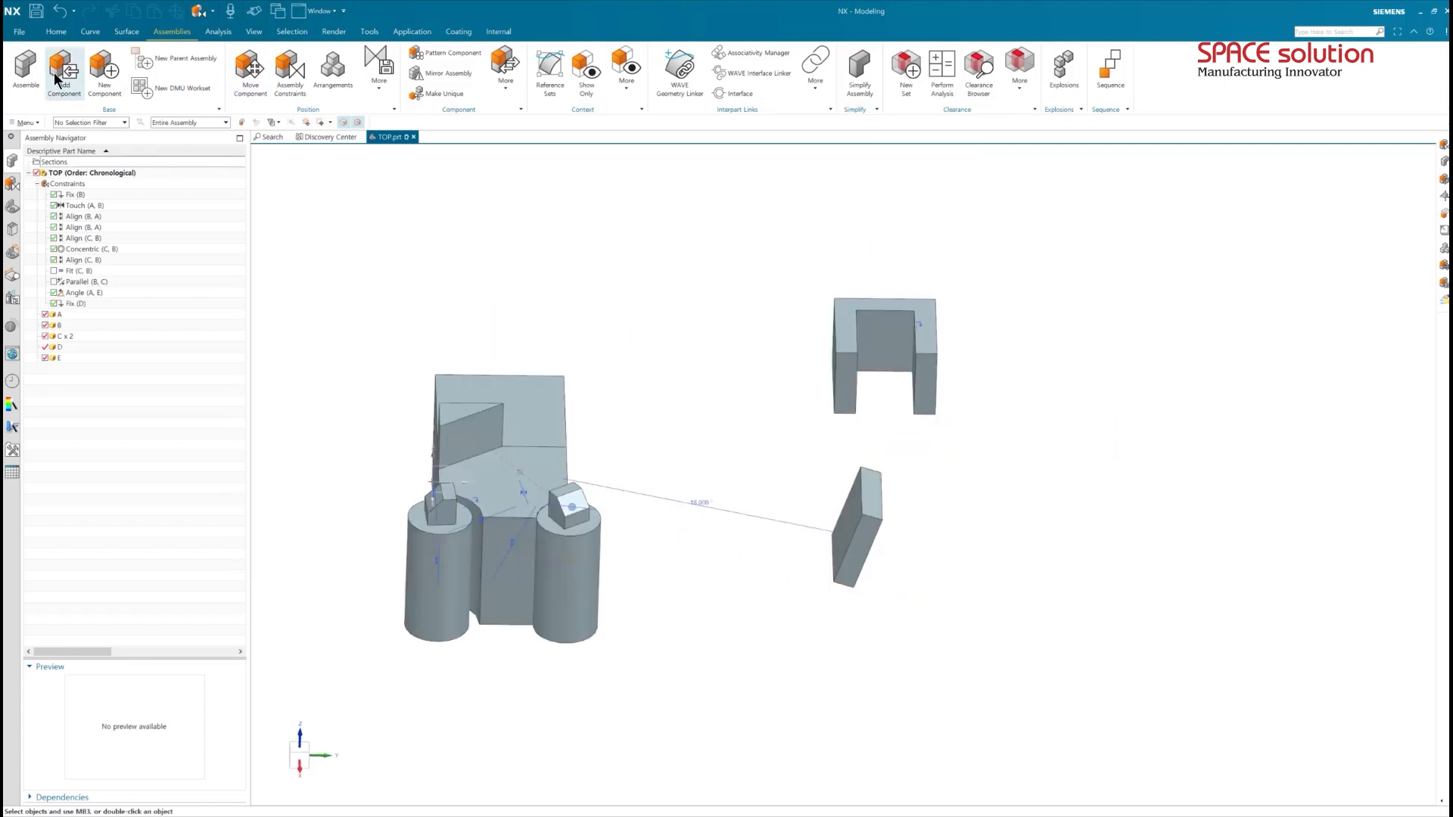
Add a third instance of component C, placed freely beside the U-shaped component D.
left_click(60, 76)
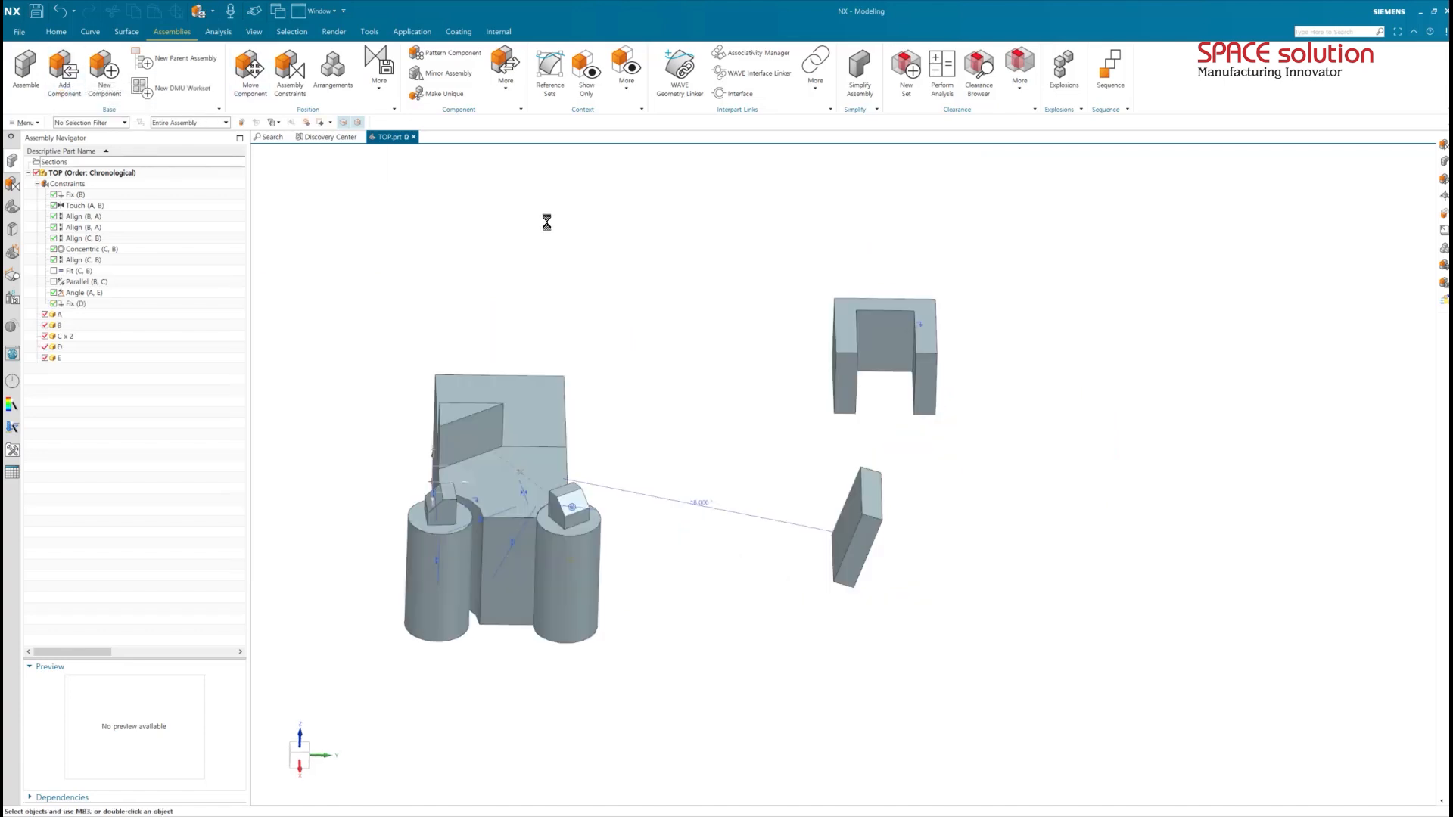
left_click(433, 560)
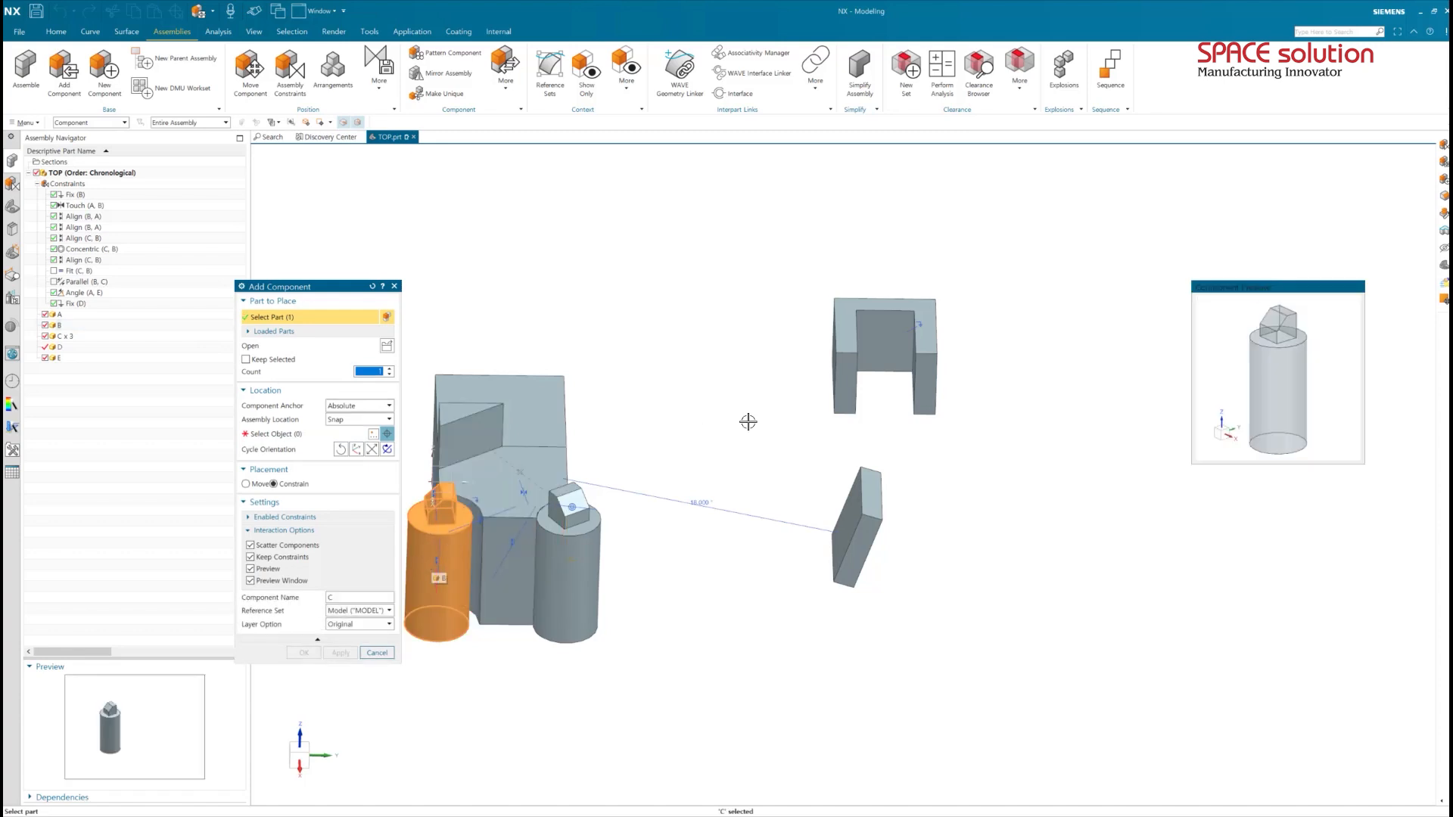
left_click(387, 434)
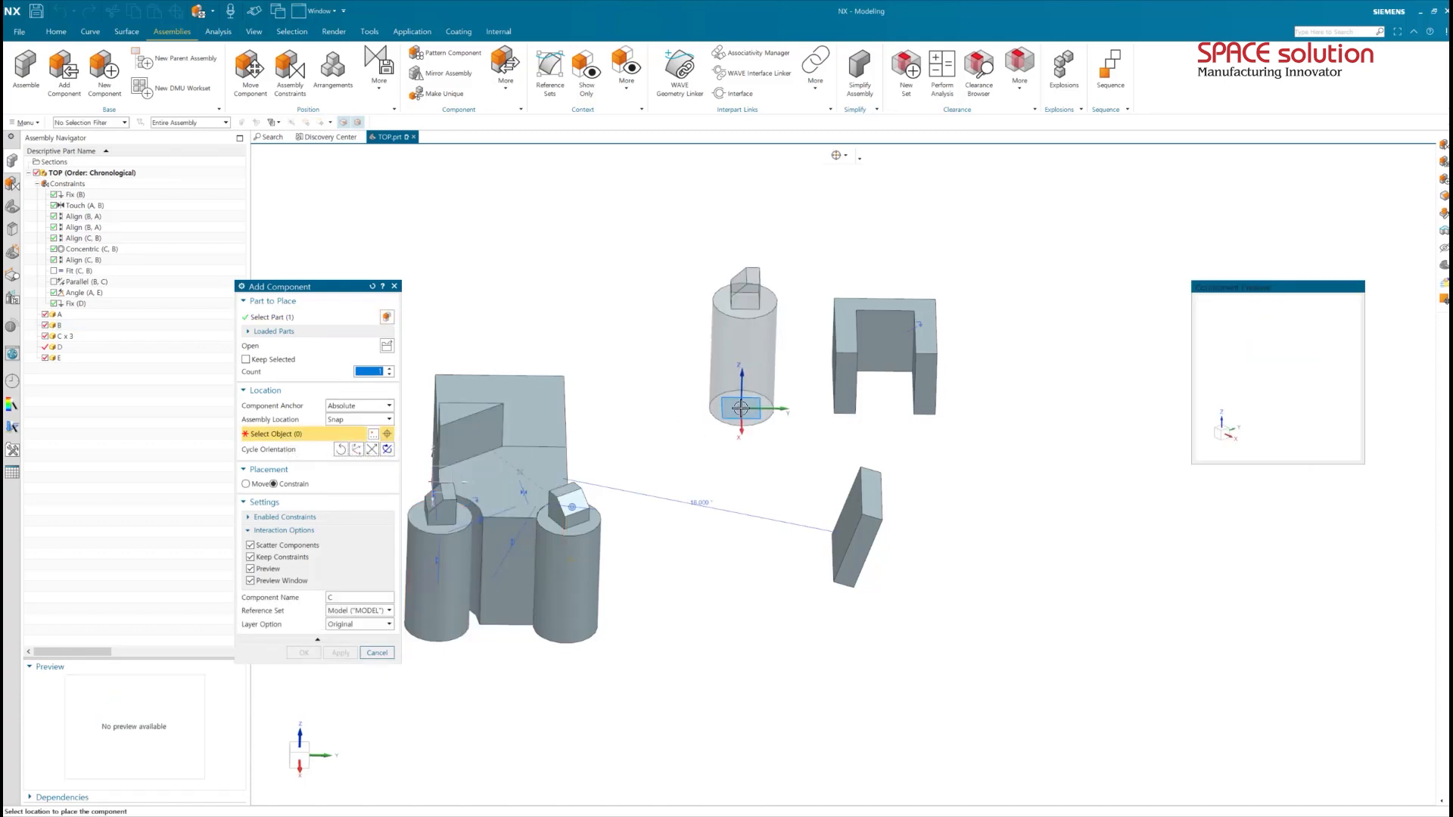
left_click(725, 445)
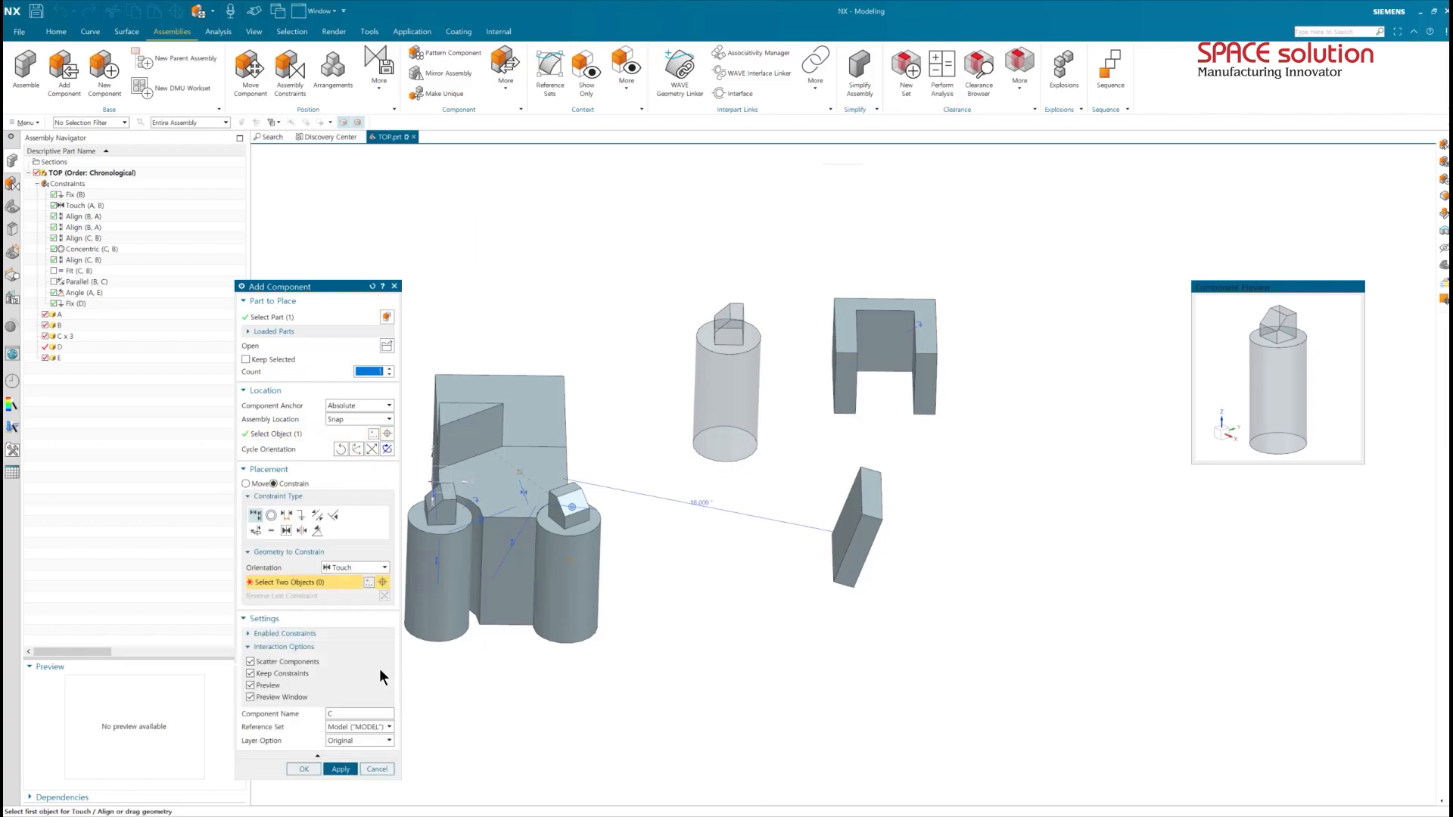
left_click(303, 768)
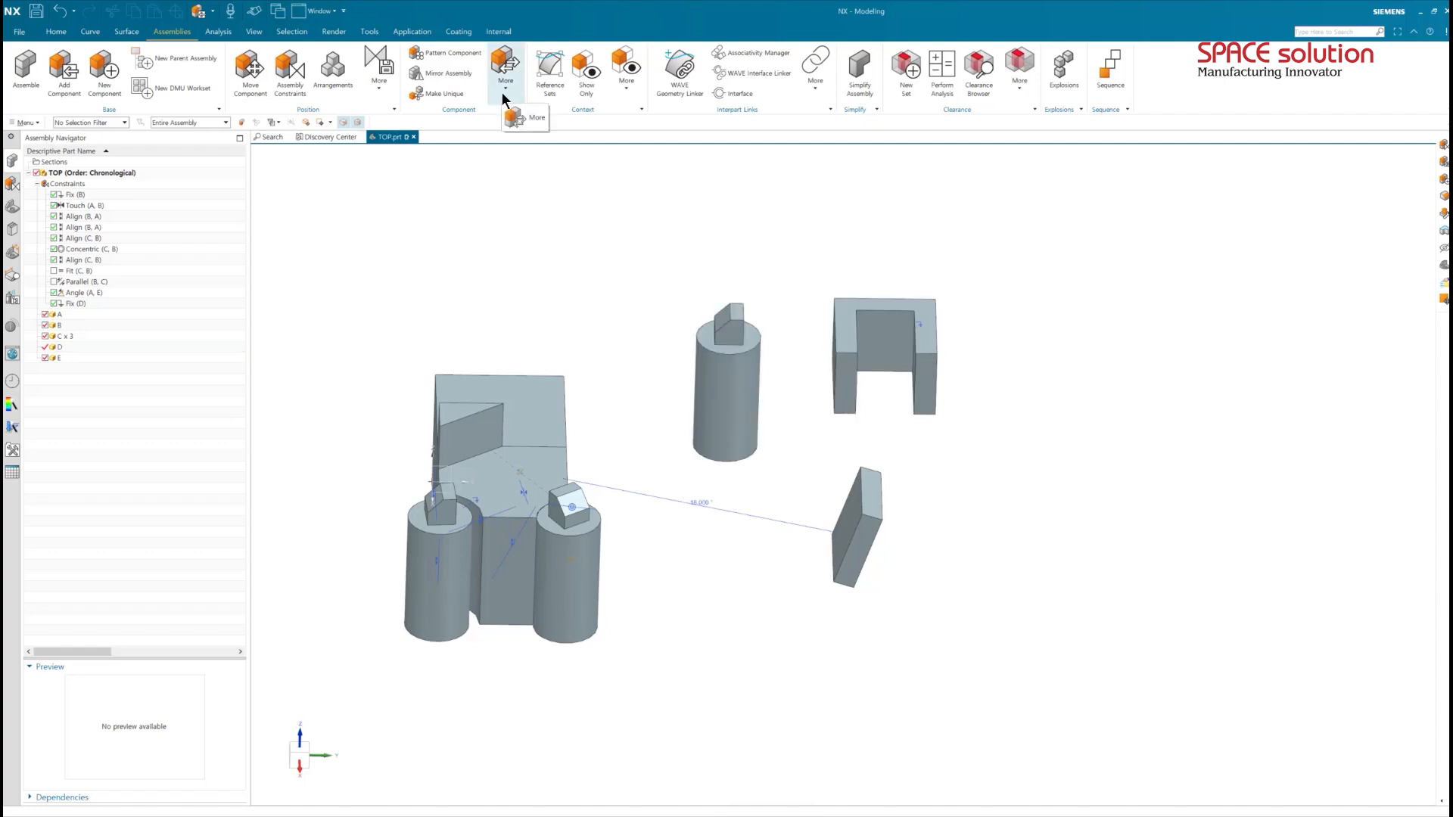
Add a 1 to 2 Center constraint placing the new C's centerline midway between D's two outer side faces, and view it from above.
left_click(290, 76)
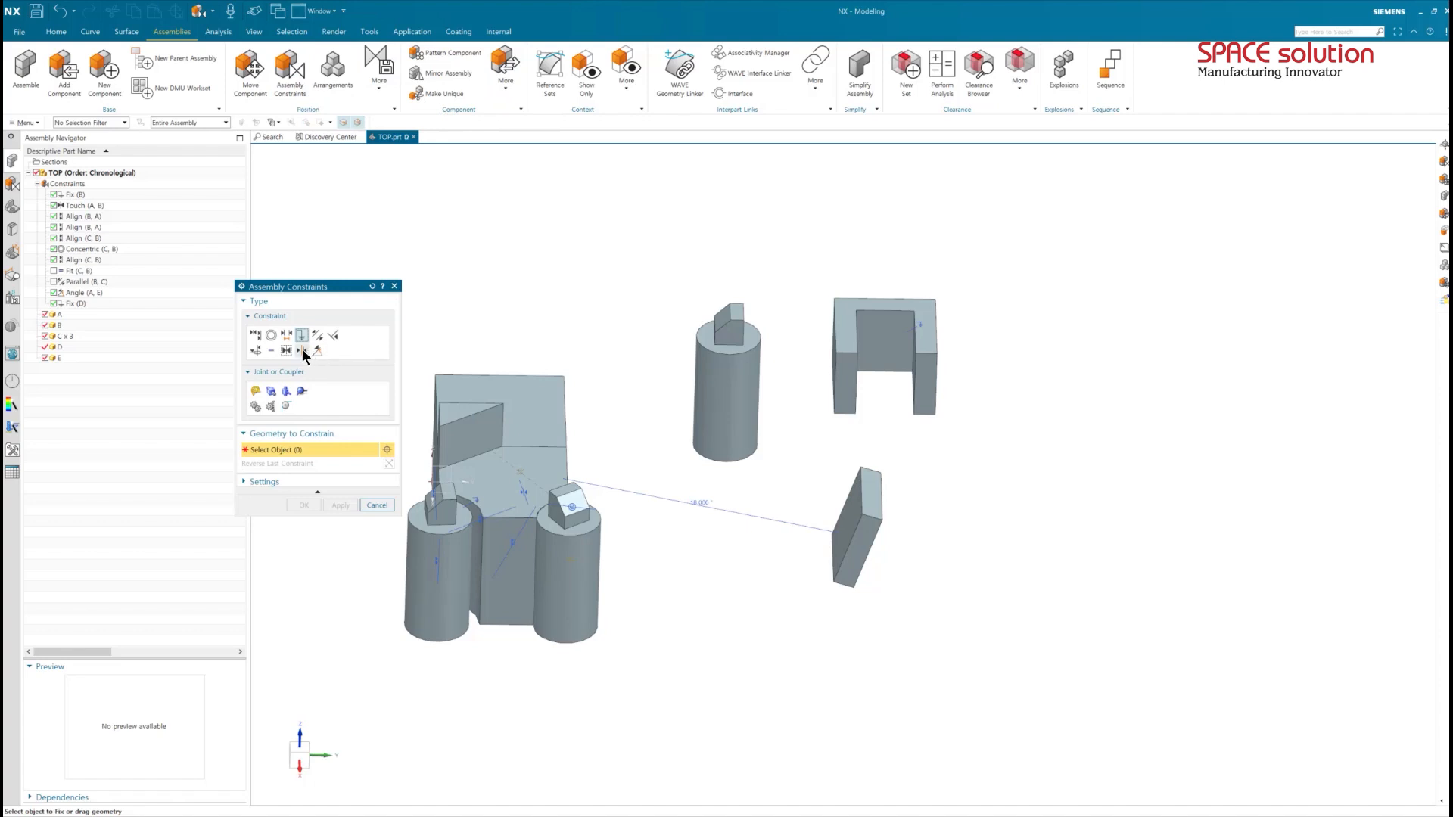
left_click(302, 350)
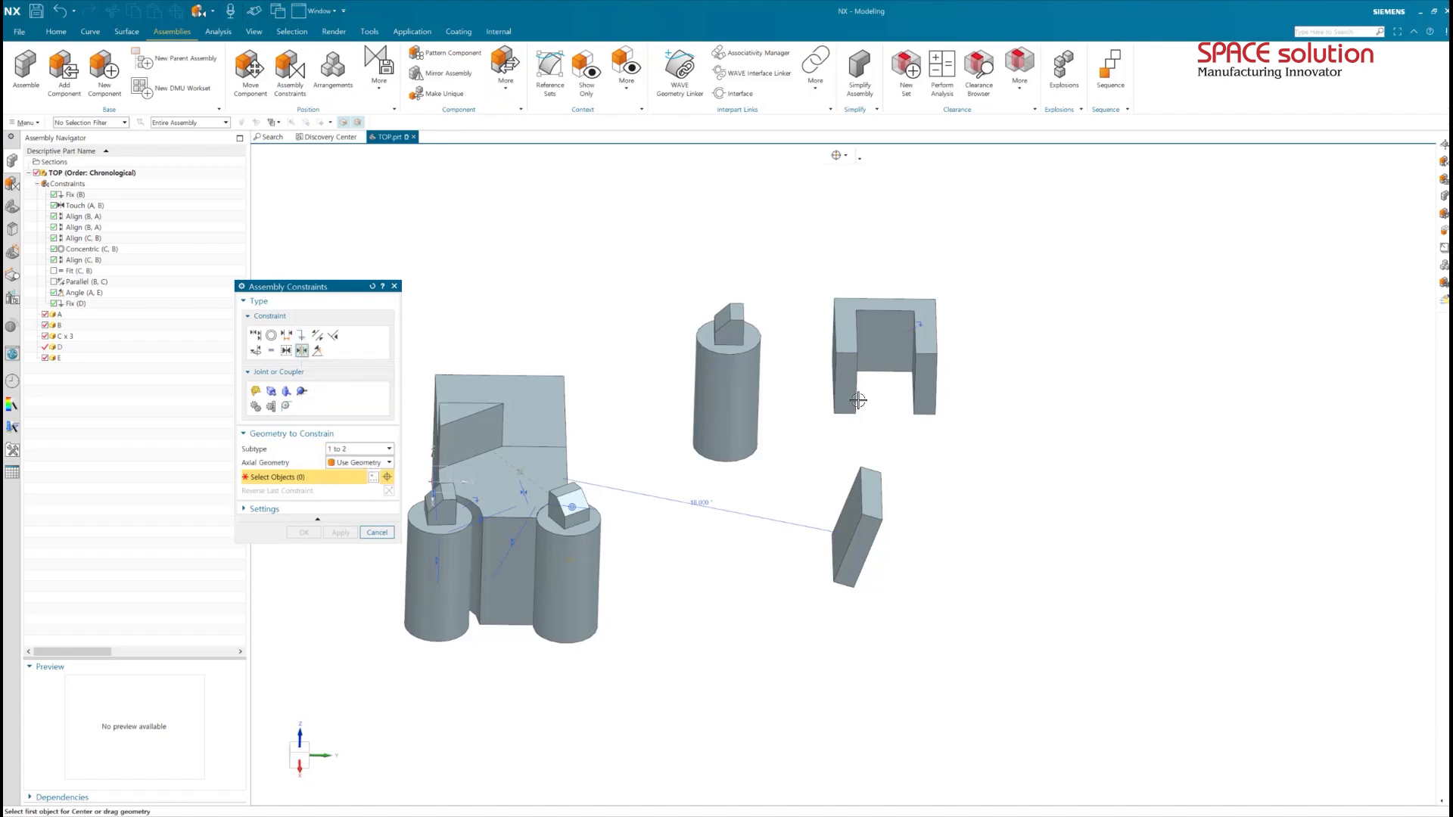
left_click(738, 379)
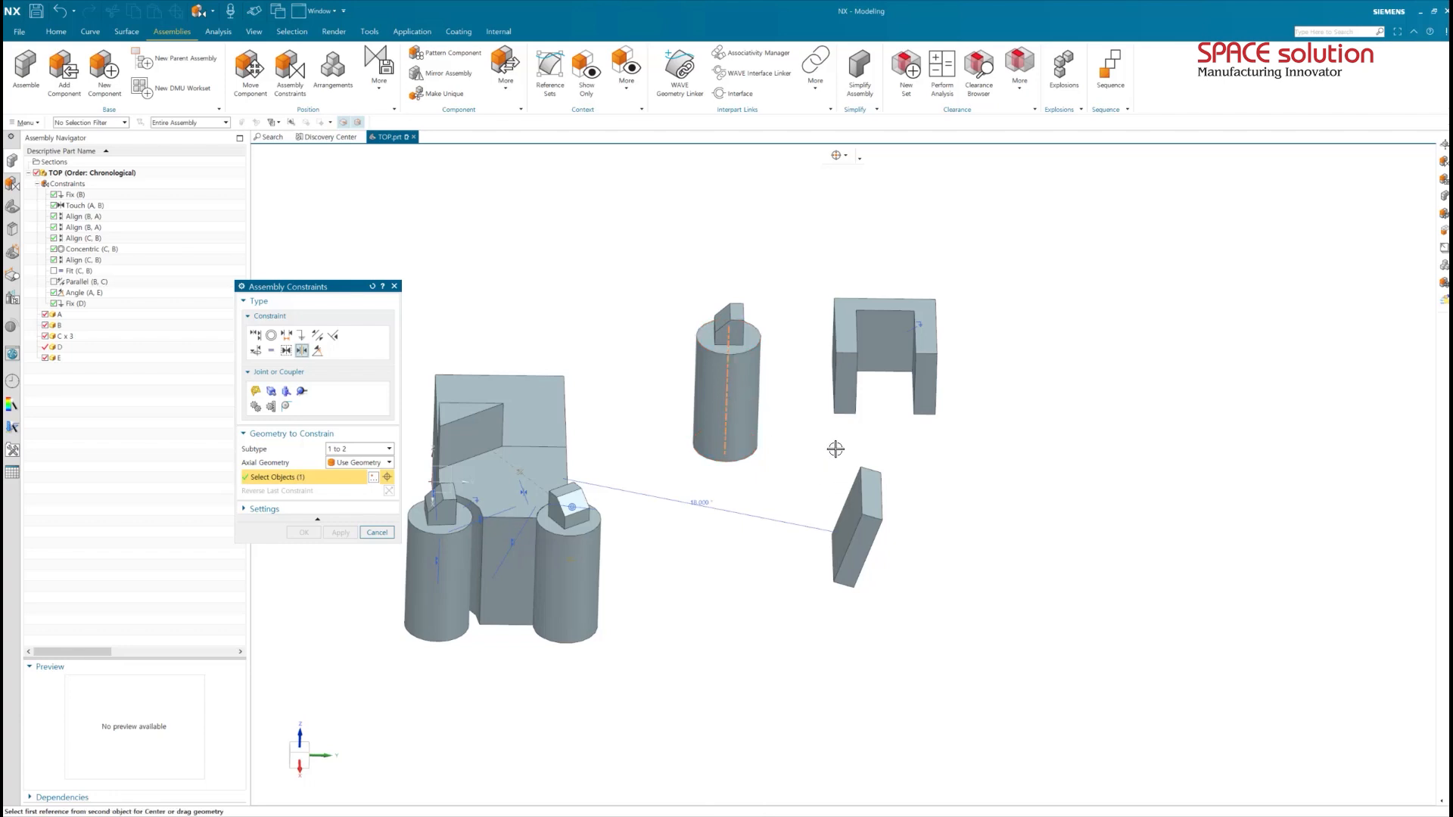
middle_click_drag(841, 447, 846, 425)
left_click(783, 356)
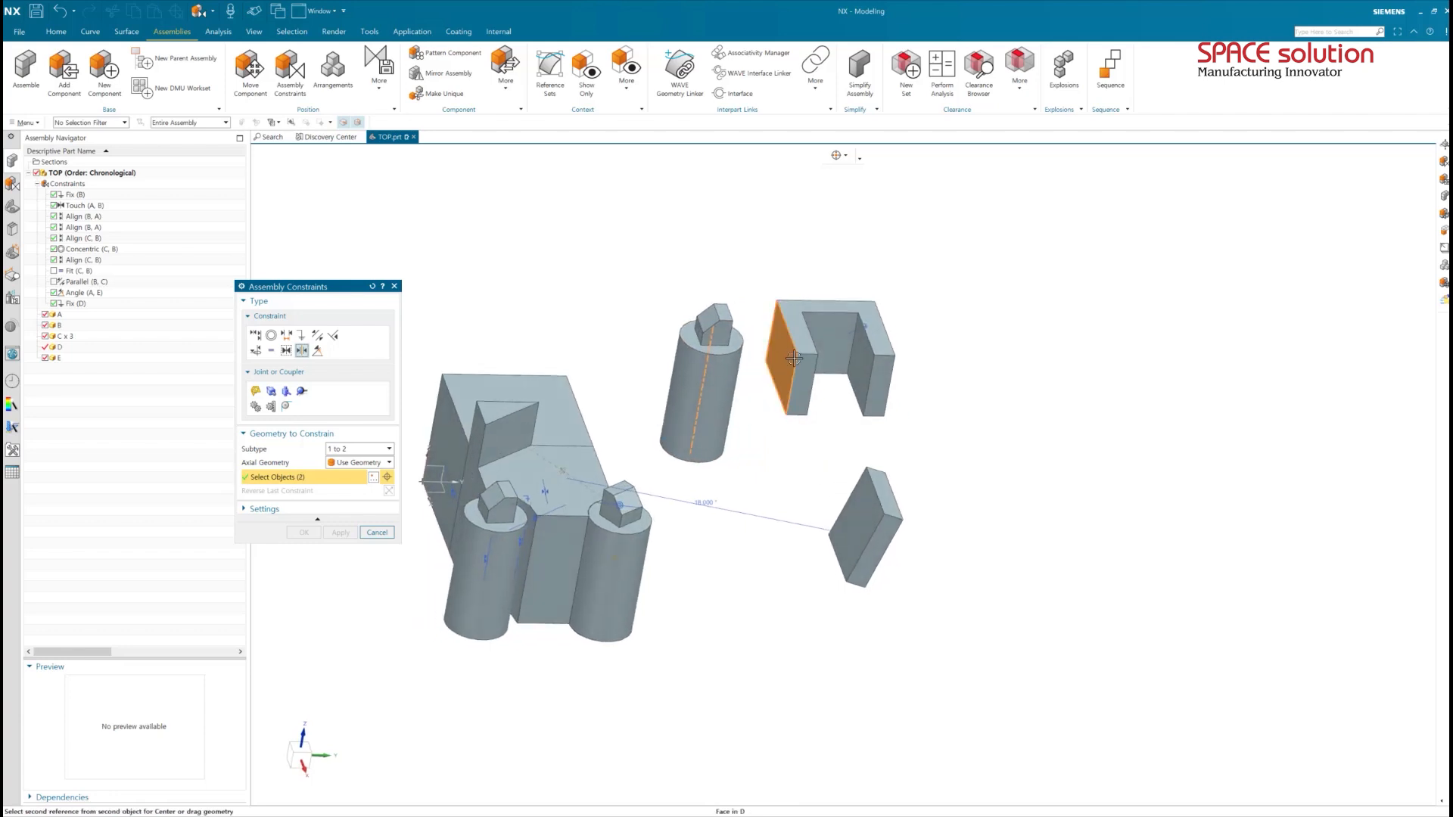
middle_click_drag(973, 390, 992, 370)
left_click(1005, 366)
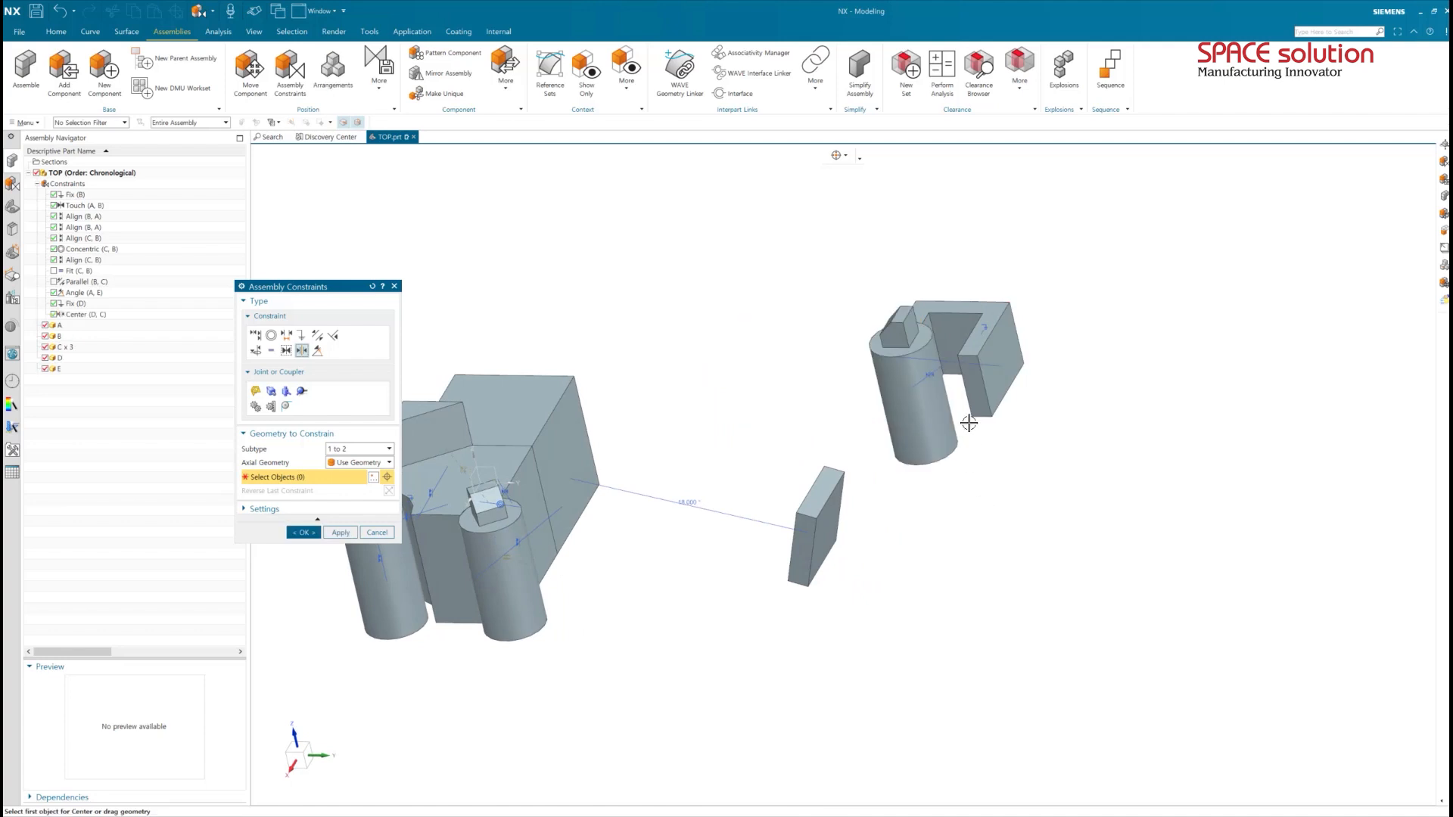
middle_click_drag(969, 424, 905, 567)
key("F8")
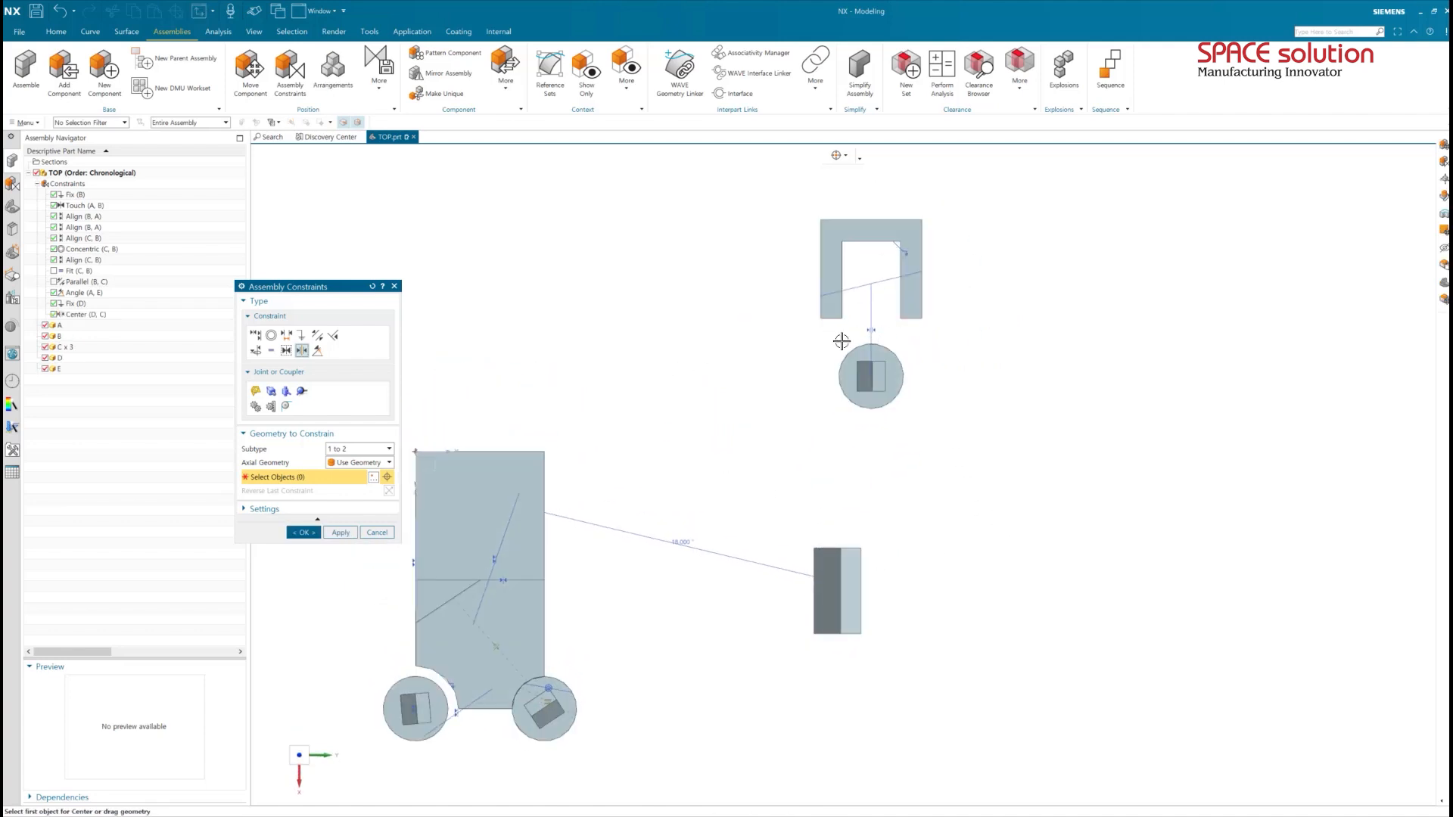
Add a 2 to 1 Center constraint between D's back and front end faces and the new C's centerline, and view it from above.
left_click(340, 450)
left_click(338, 480)
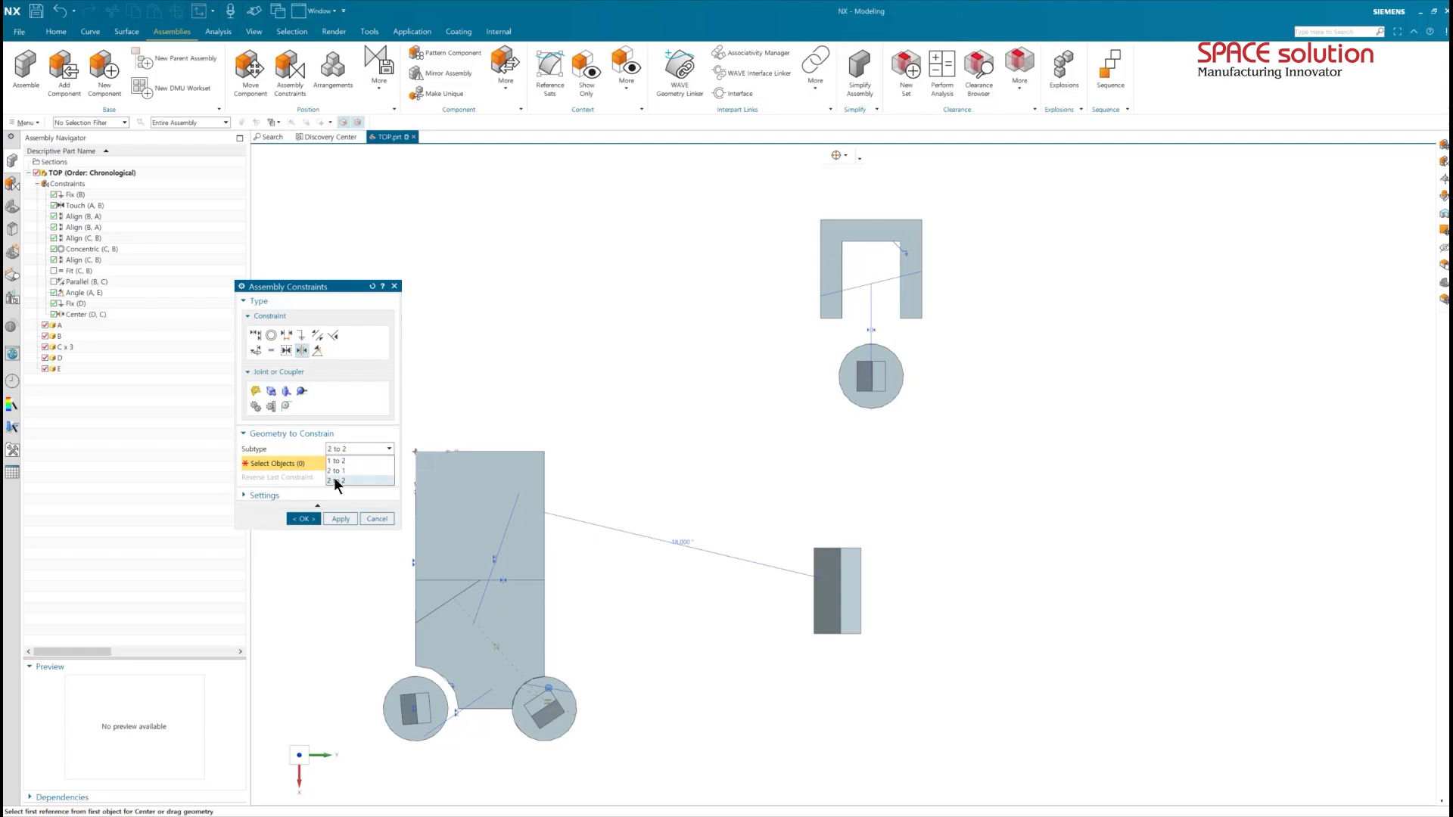
left_click(346, 470)
middle_click_drag(921, 302, 821, 243)
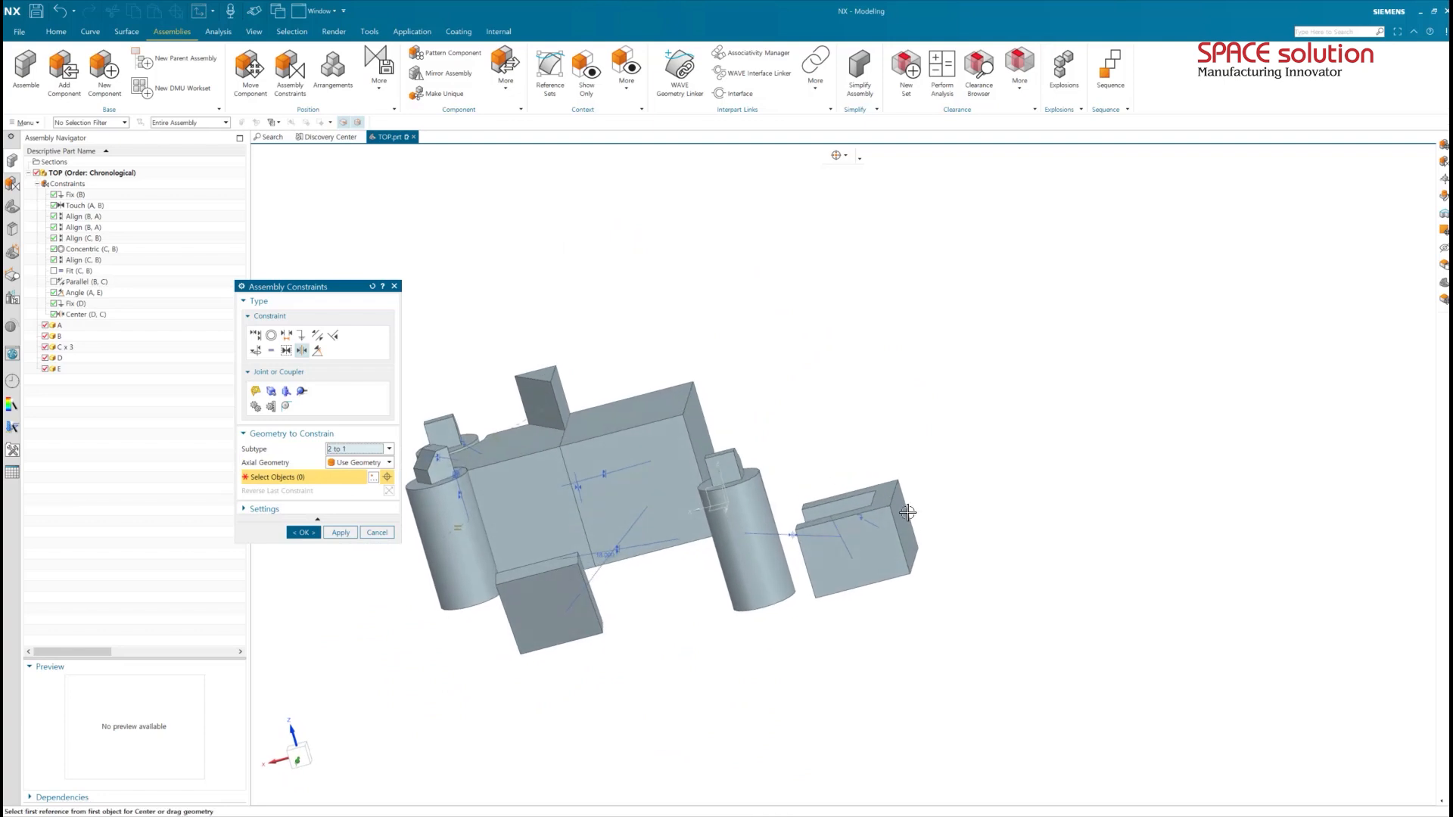
left_click(907, 513)
middle_click_drag(814, 553, 899, 541)
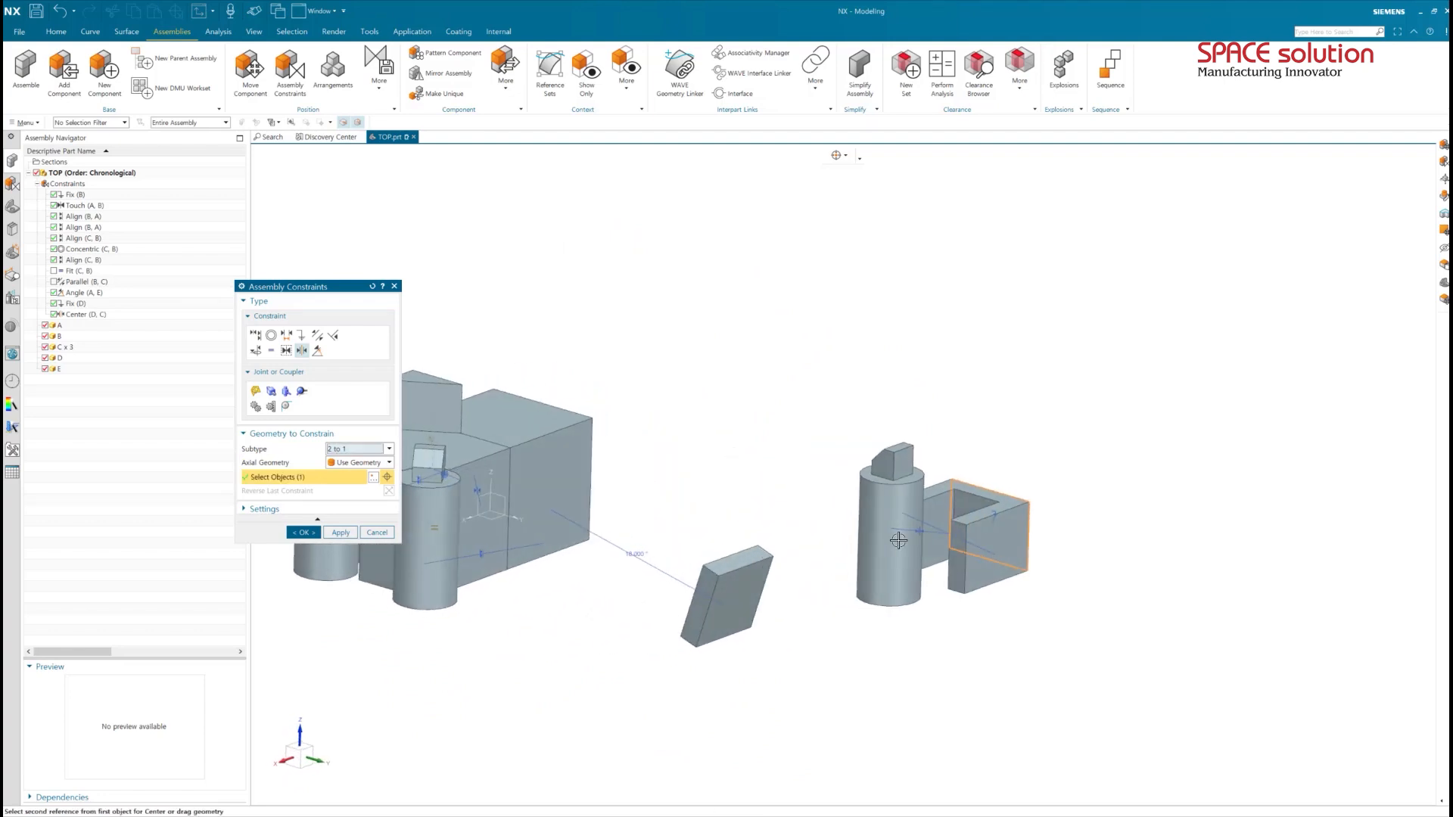
left_click(957, 557)
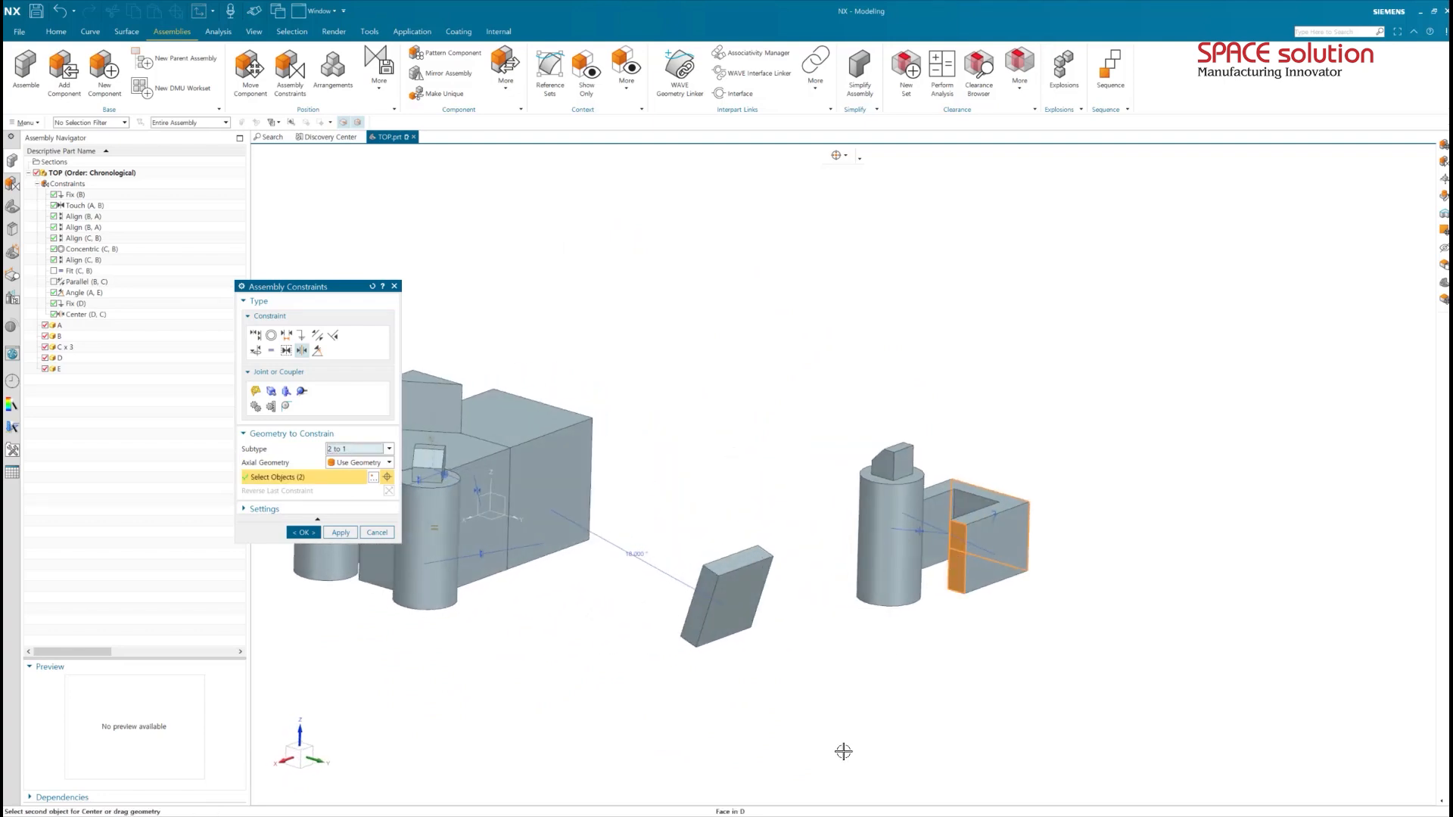
left_click(888, 545)
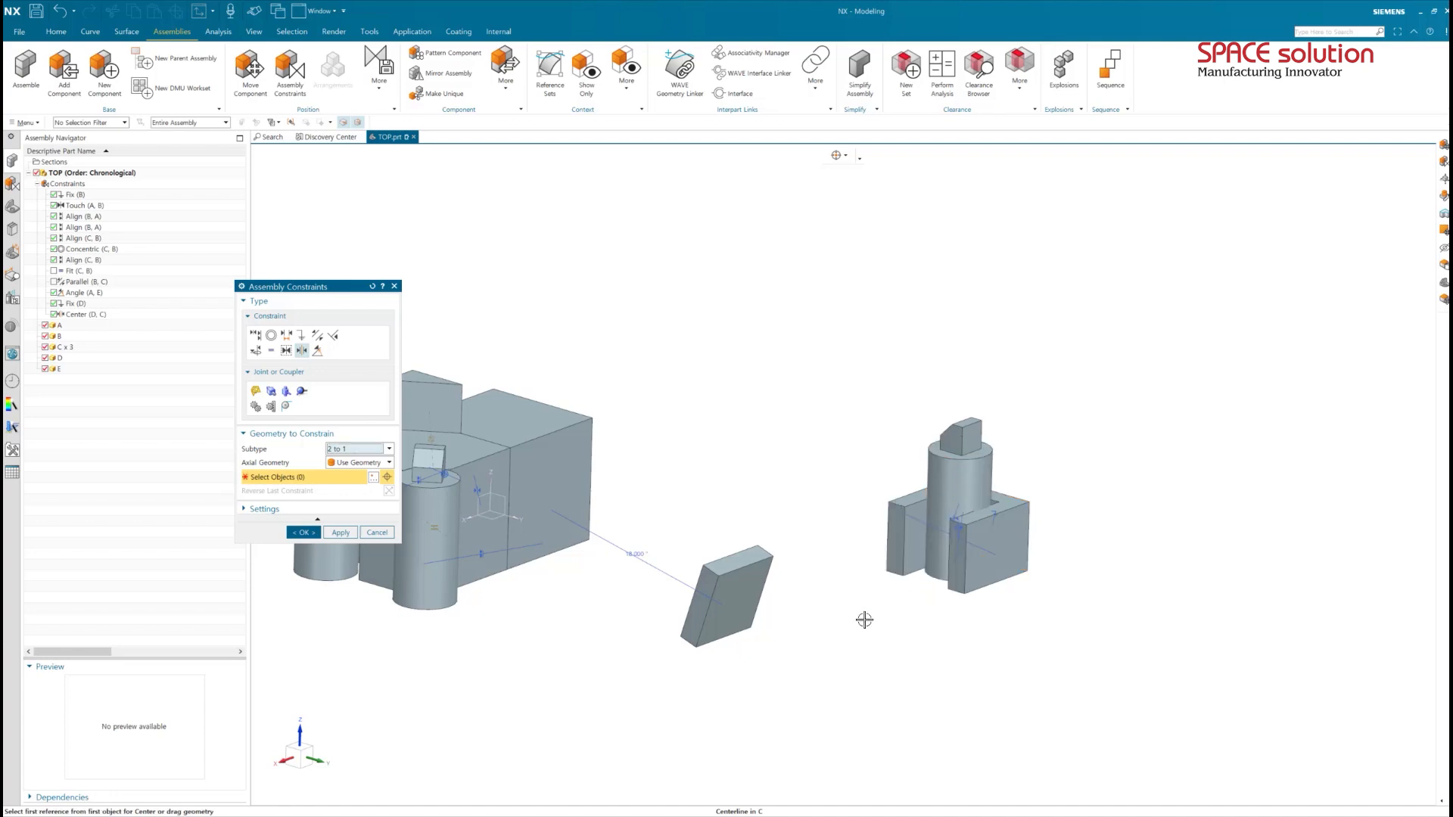
key("F8")
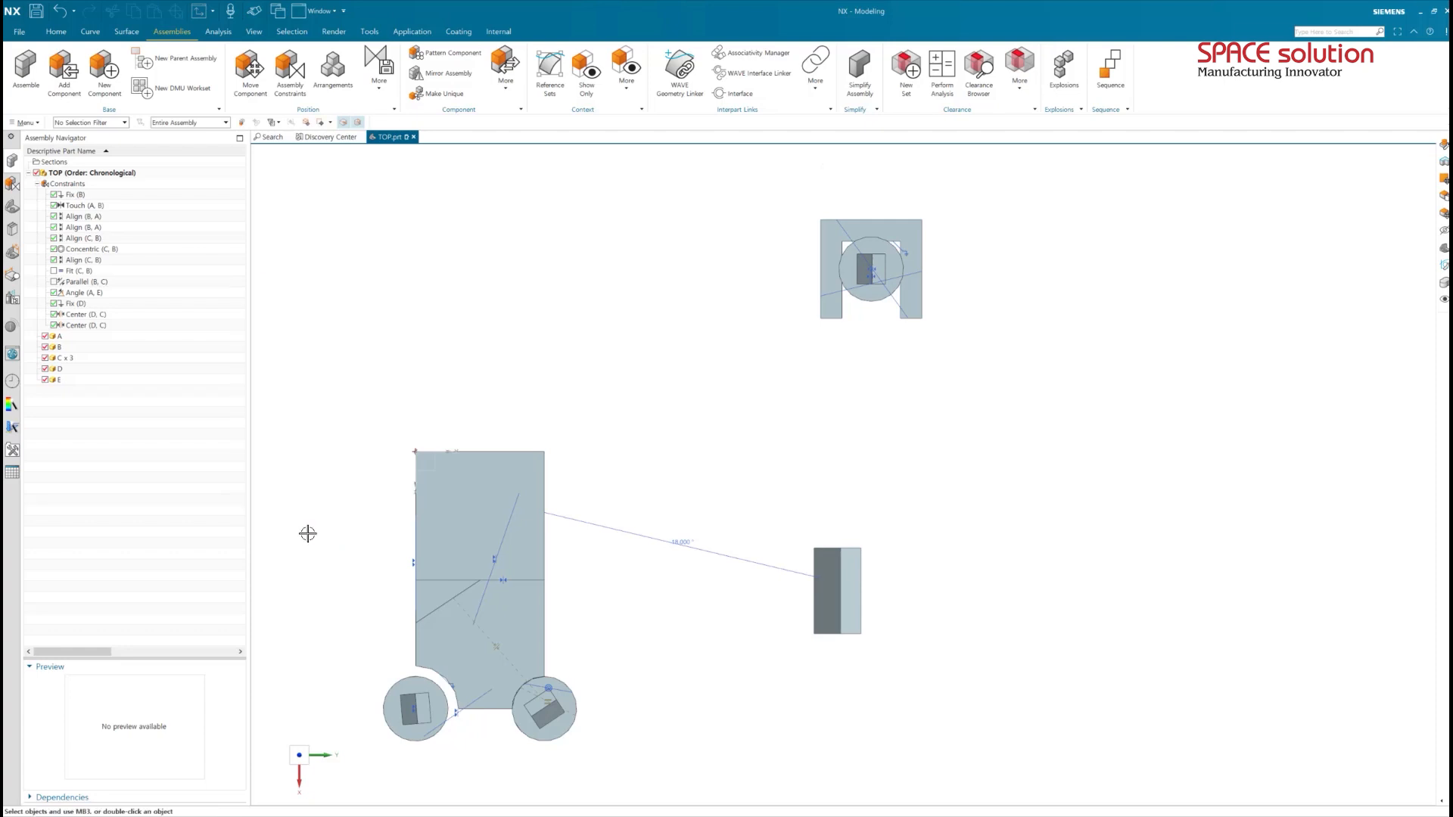
Suppress the Angle constraint between A and E, and hide the C cylinder centered in D.
left_click(590, 535)
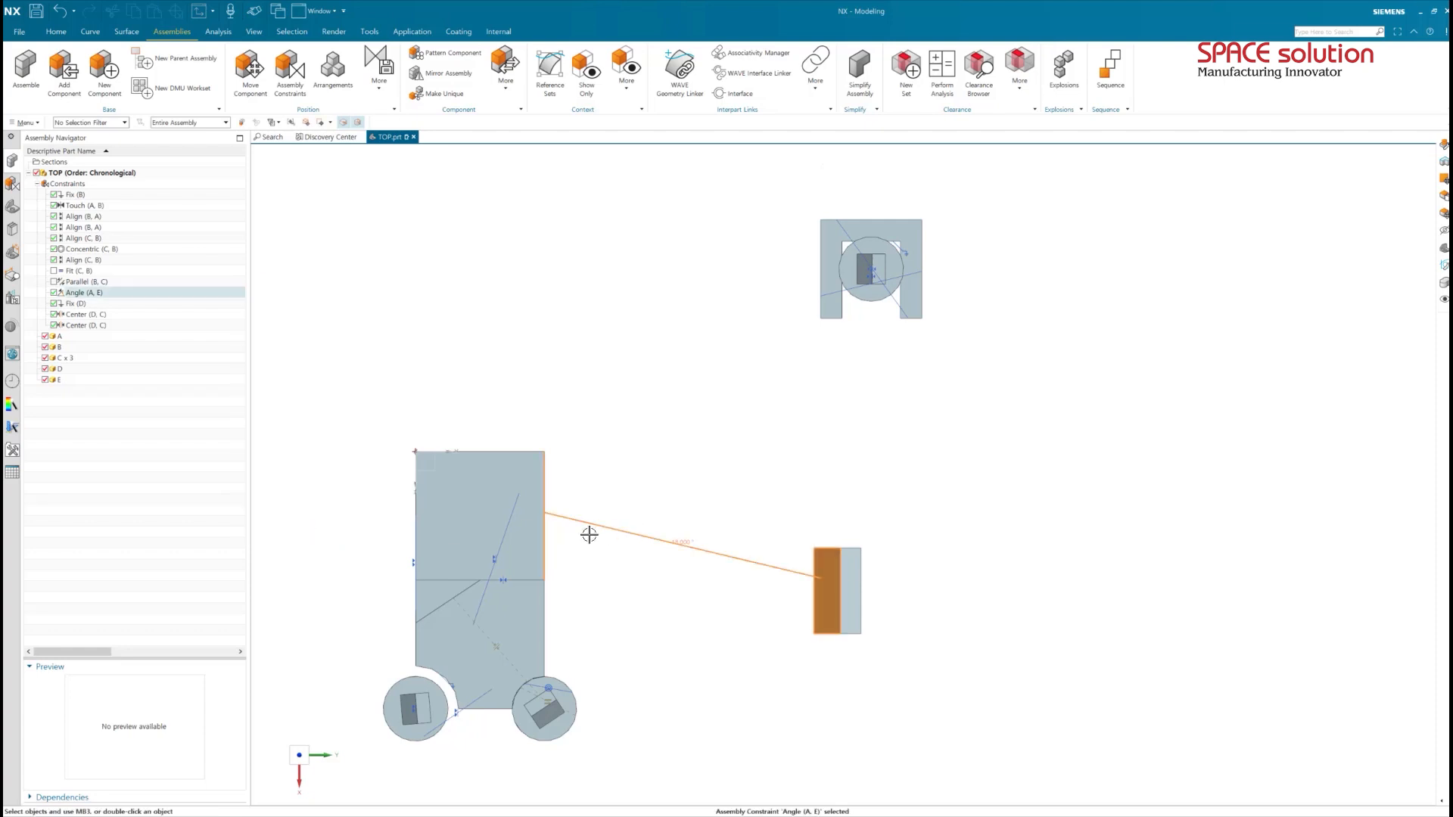
left_click(54, 293)
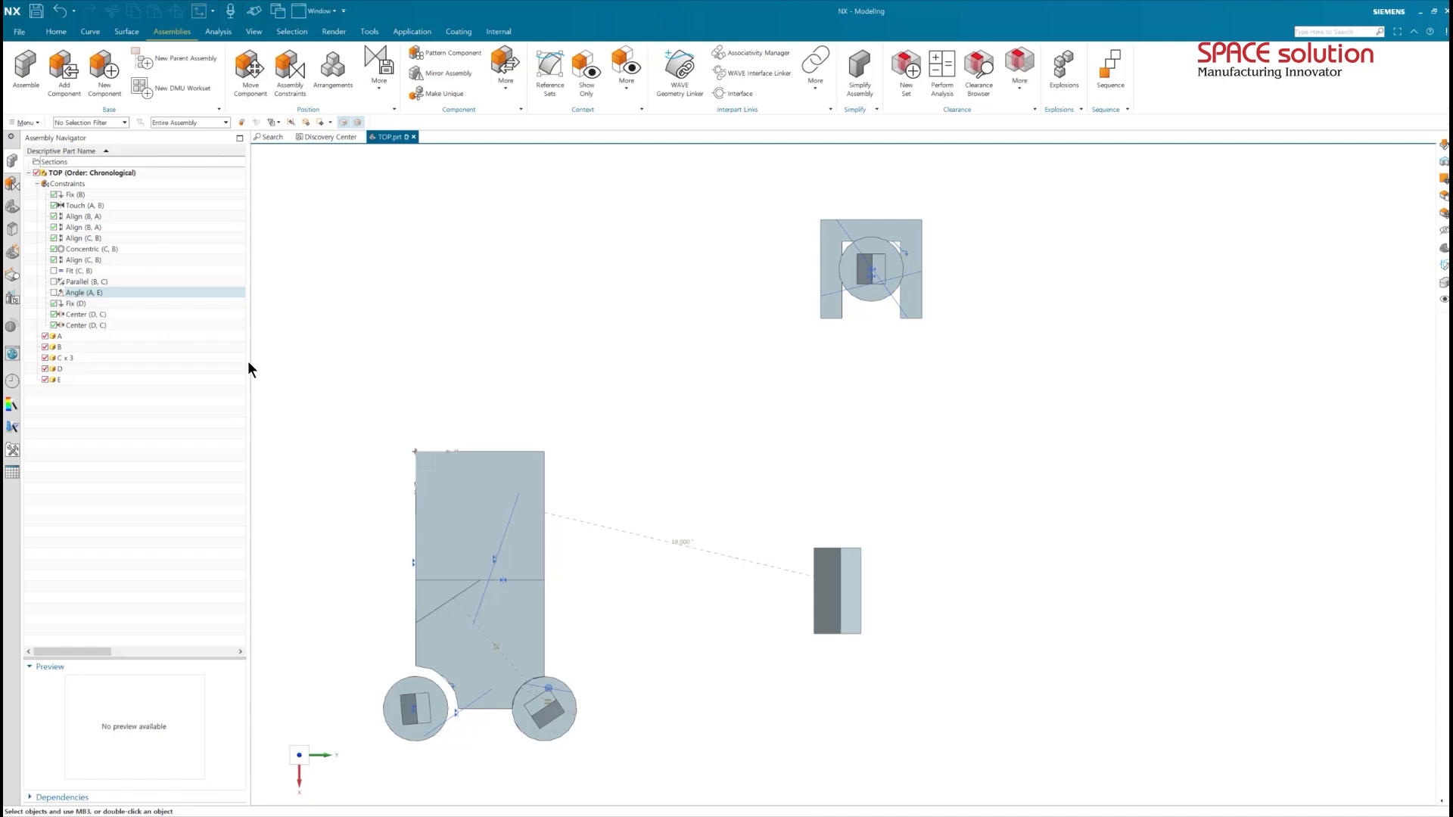
middle_click_drag(959, 585, 876, 423)
left_click(878, 424)
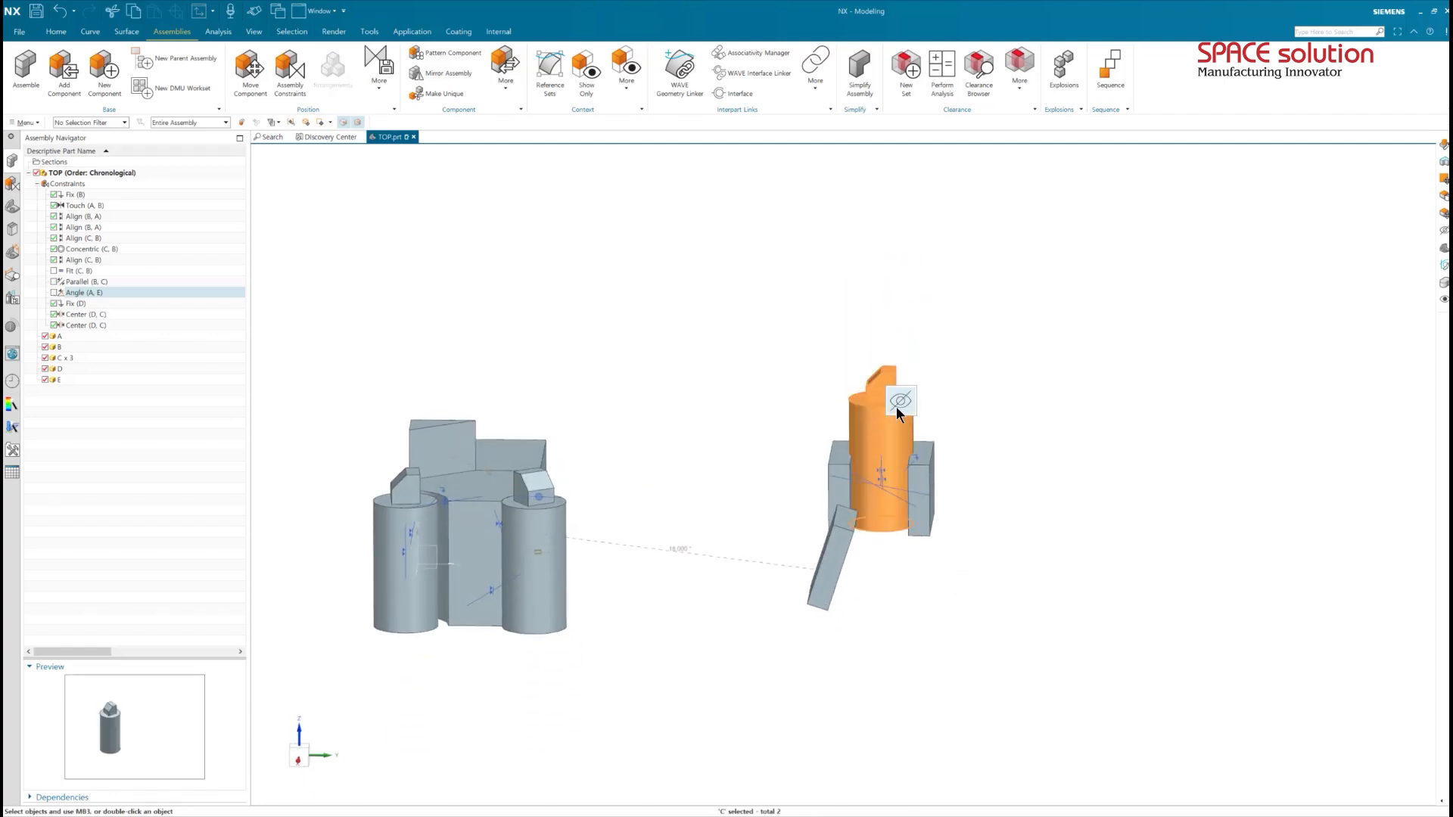
left_click(899, 404)
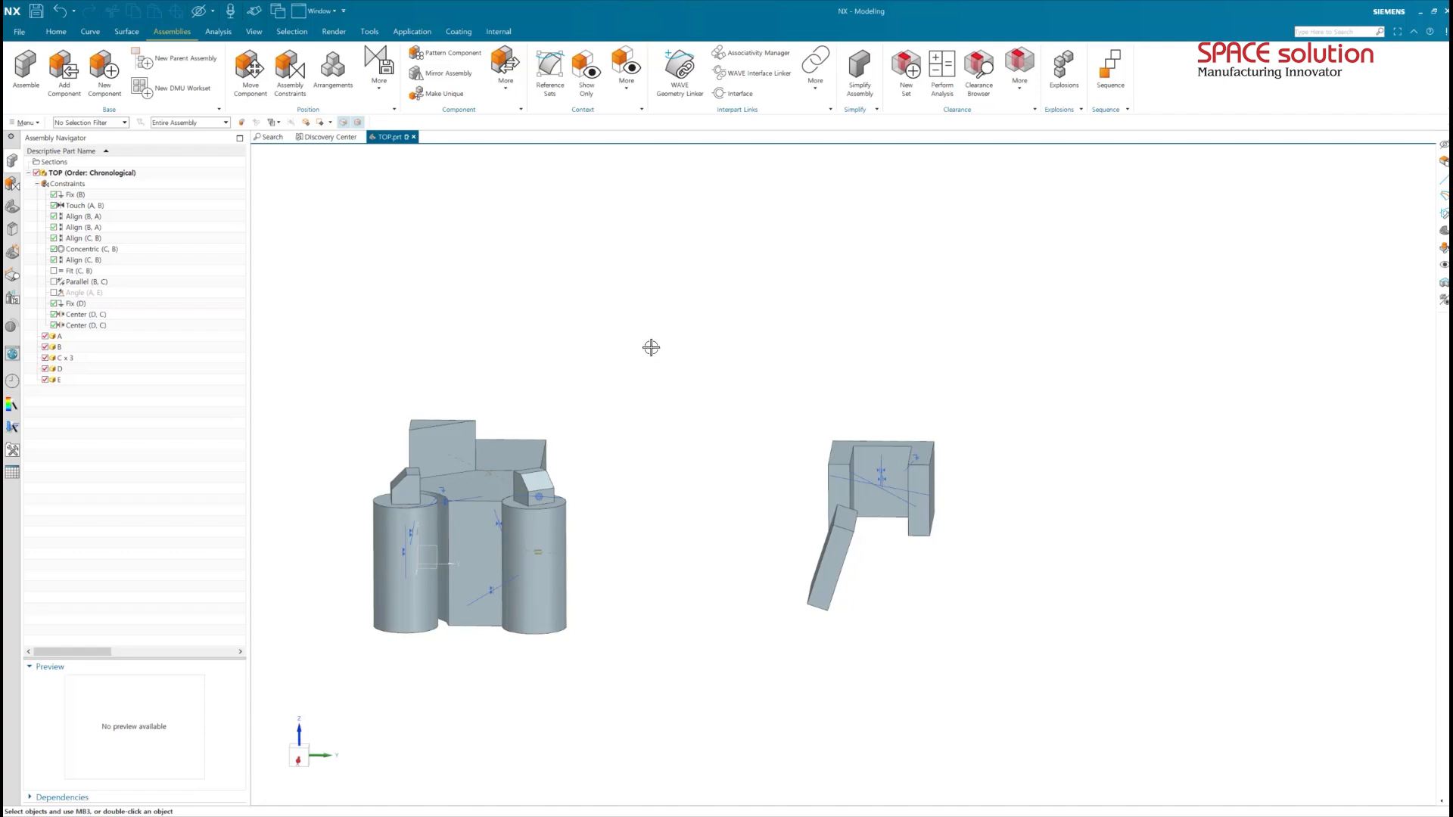
middle_click_drag(651, 347, 654, 369)
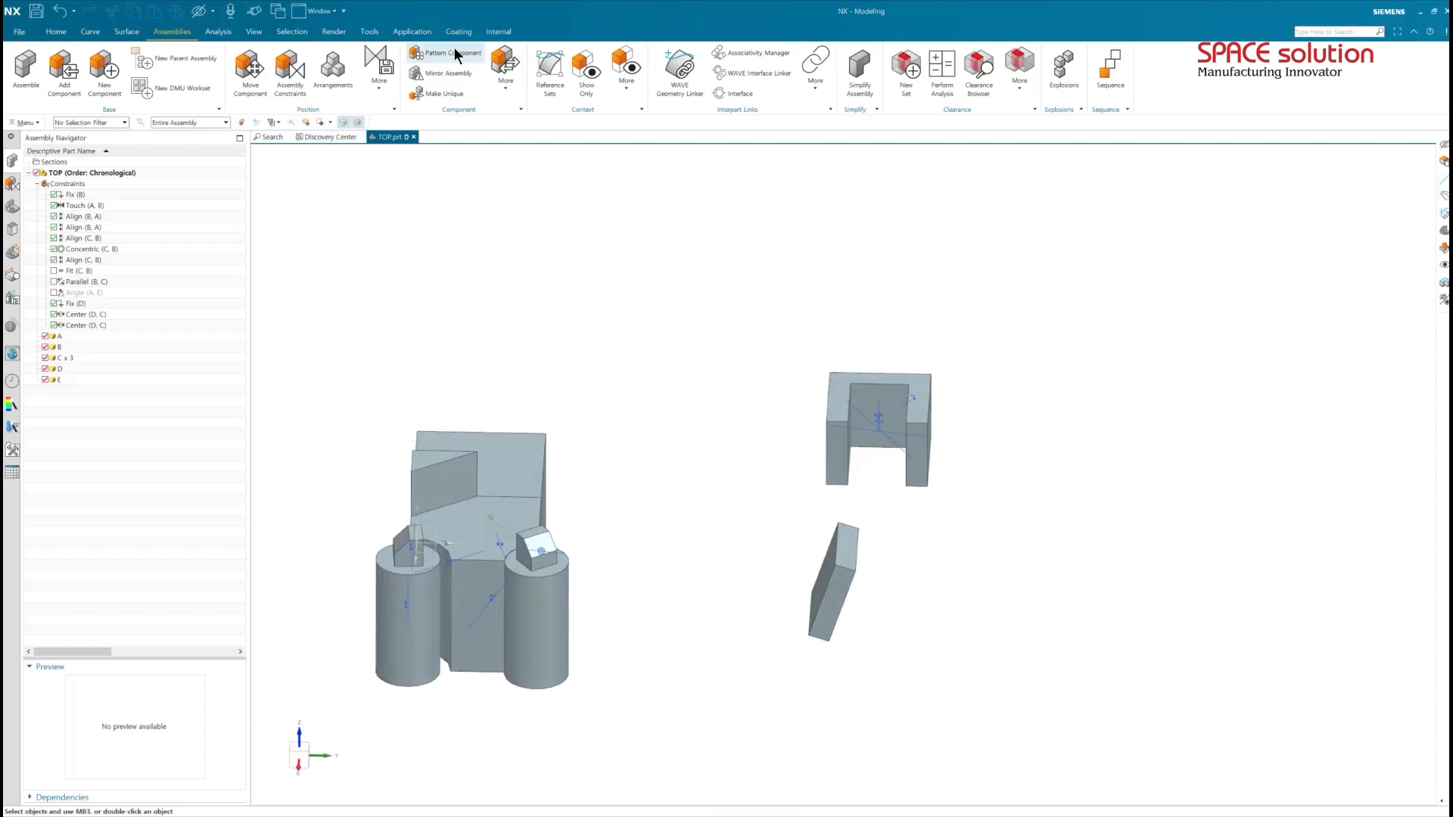
Add a 2 to 2 Center constraint between D's two outer side faces and plate E's two large faces.
left_click(290, 72)
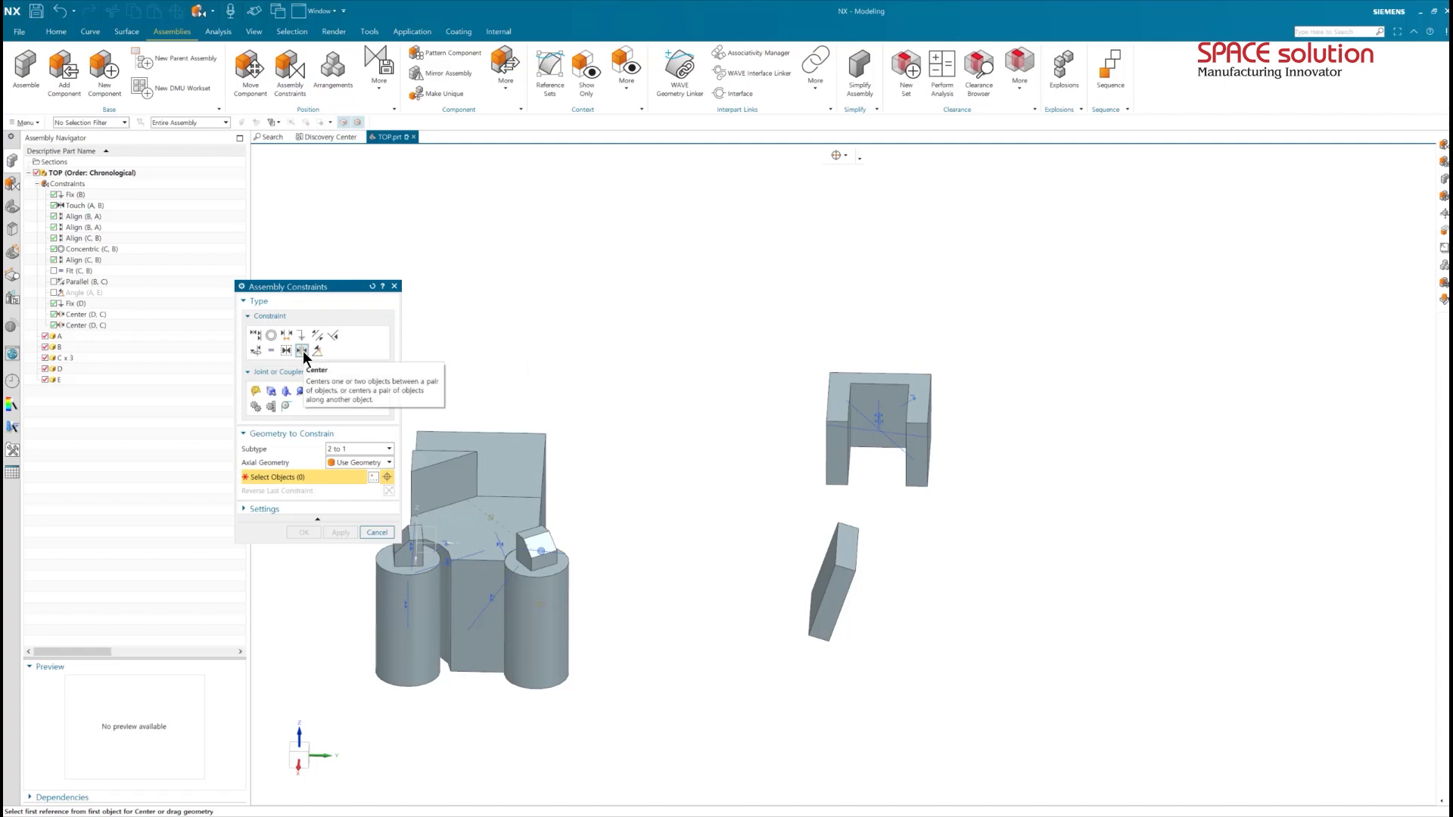
left_click(366, 449)
left_click(356, 480)
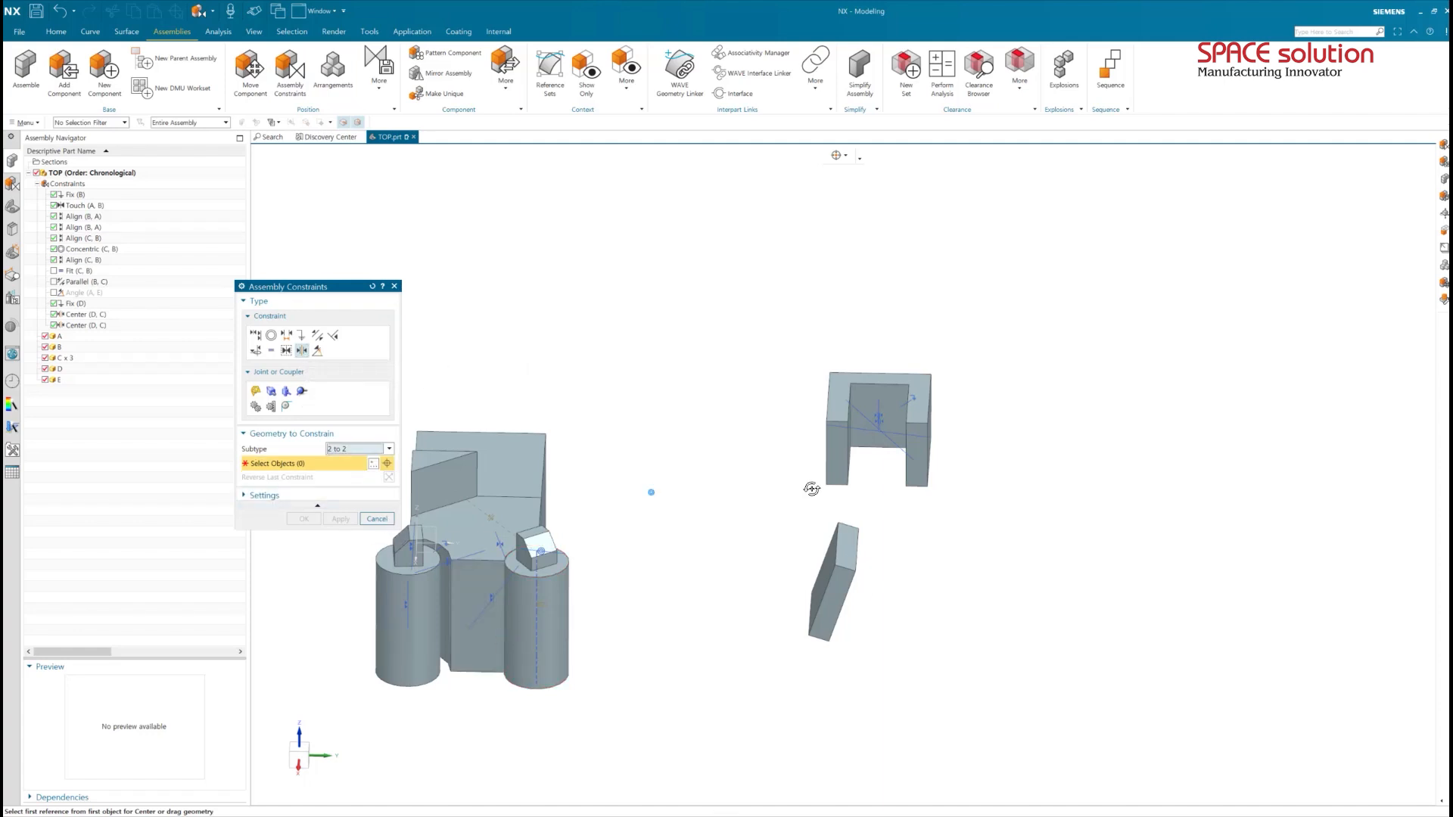
middle_click_drag(811, 489, 778, 457)
left_click(748, 426)
left_click(955, 431)
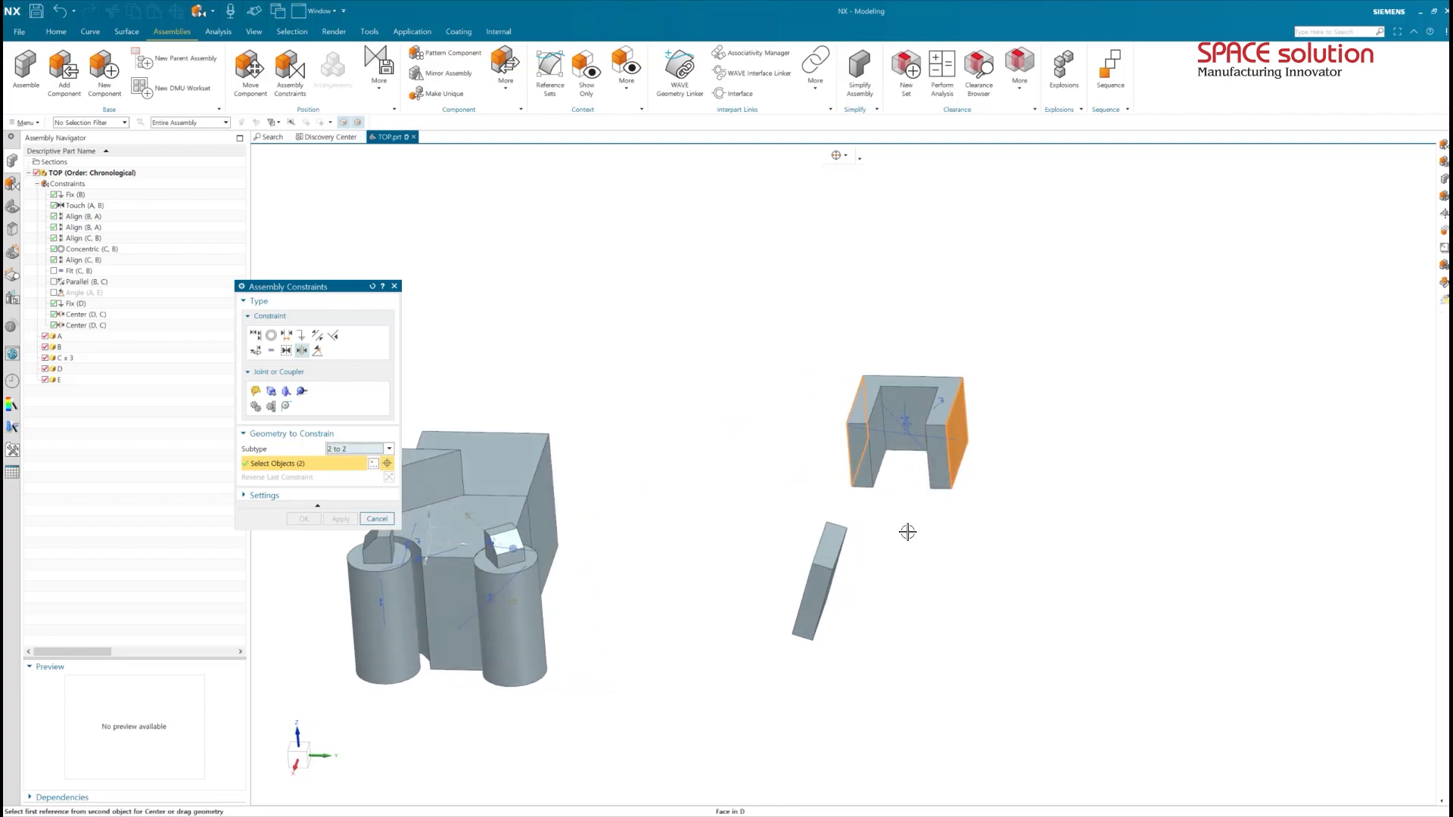
middle_click_drag(860, 552, 768, 560)
left_click(845, 577)
left_click(776, 567)
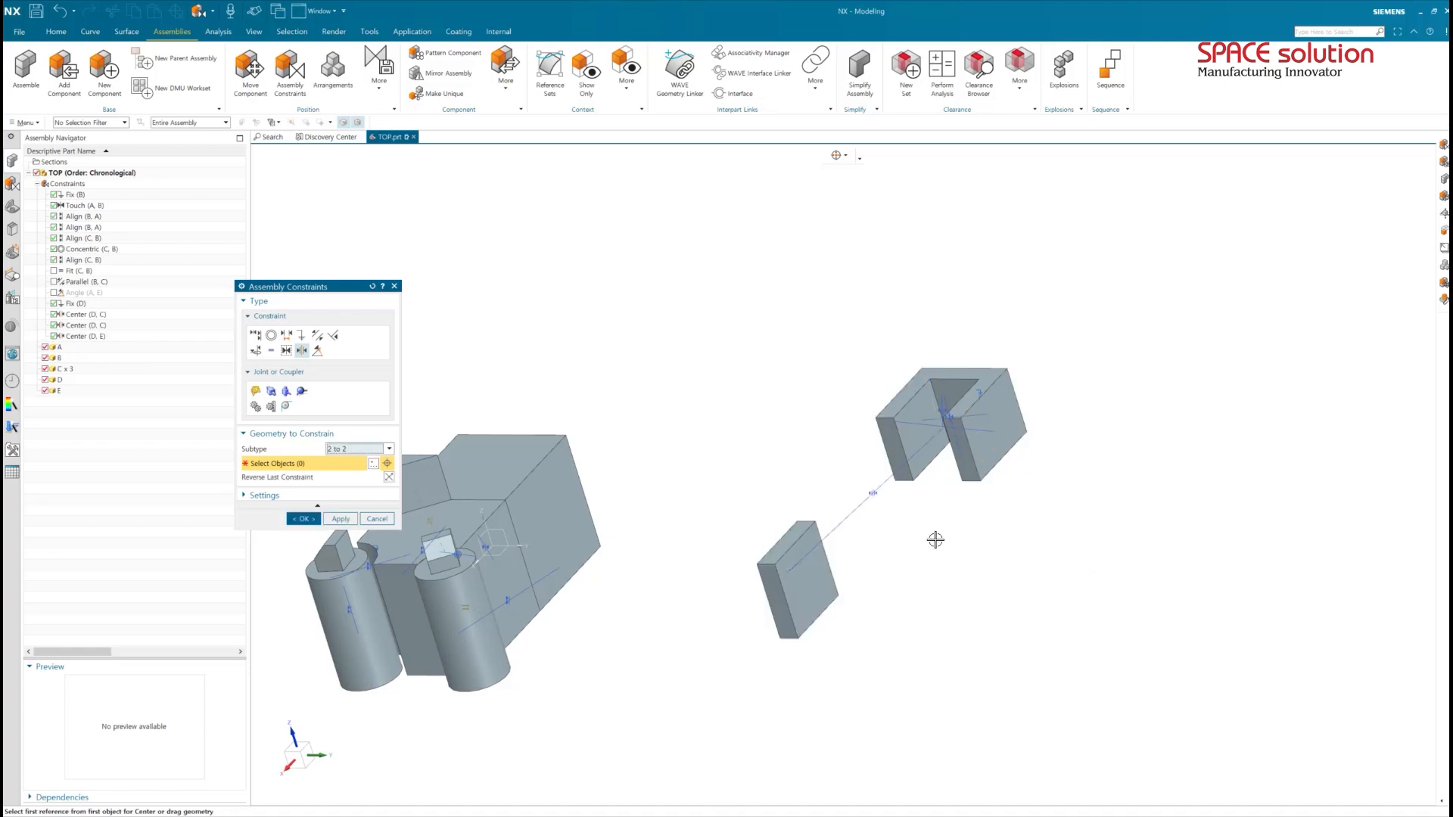
Add a 2 to 2 Center constraint between D's back and front end faces and plate E's two narrow end faces.
left_click(963, 463)
middle_click_drag(1033, 397, 933, 455)
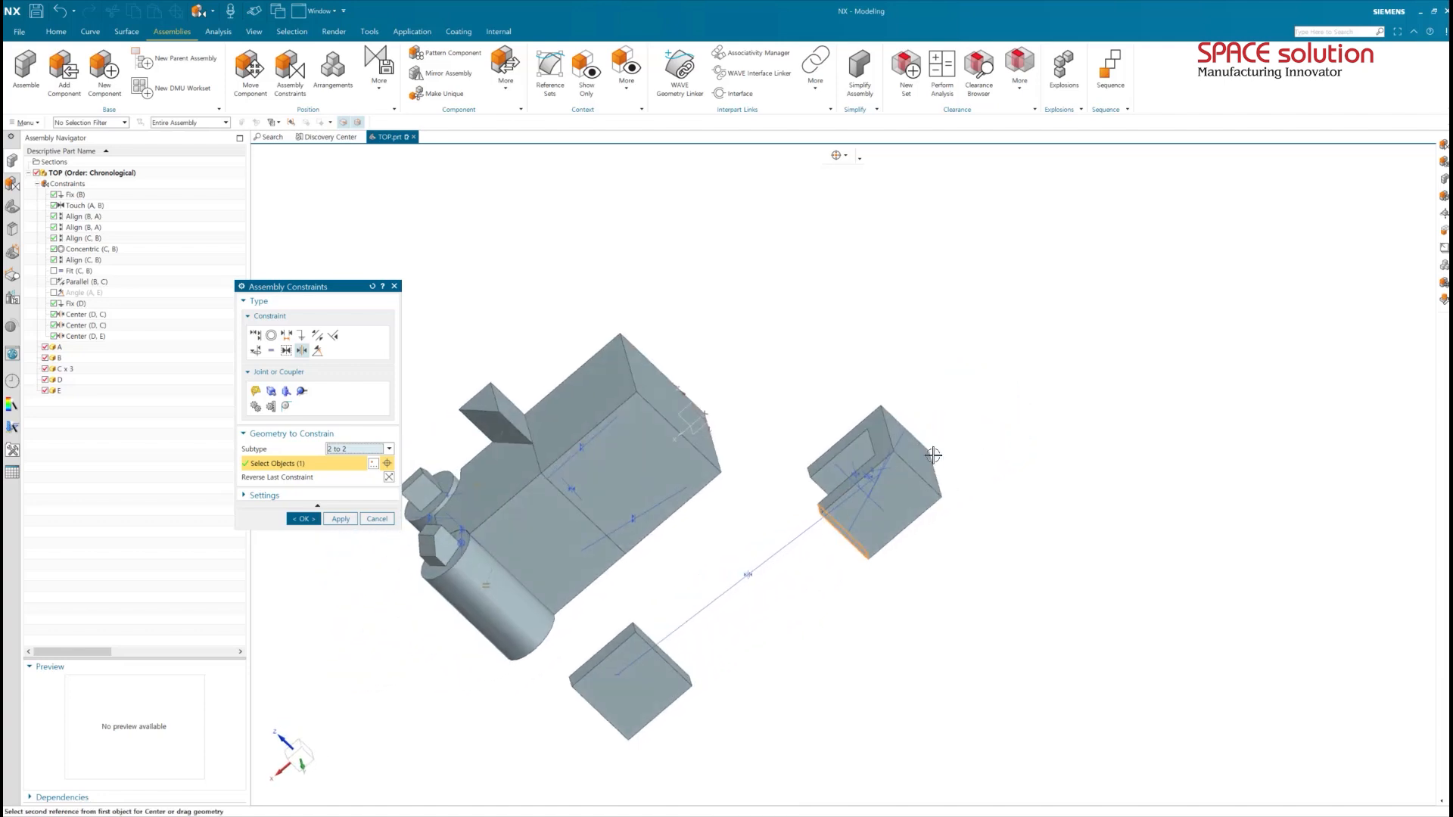
left_click(925, 465)
middle_click_drag(765, 570, 836, 536)
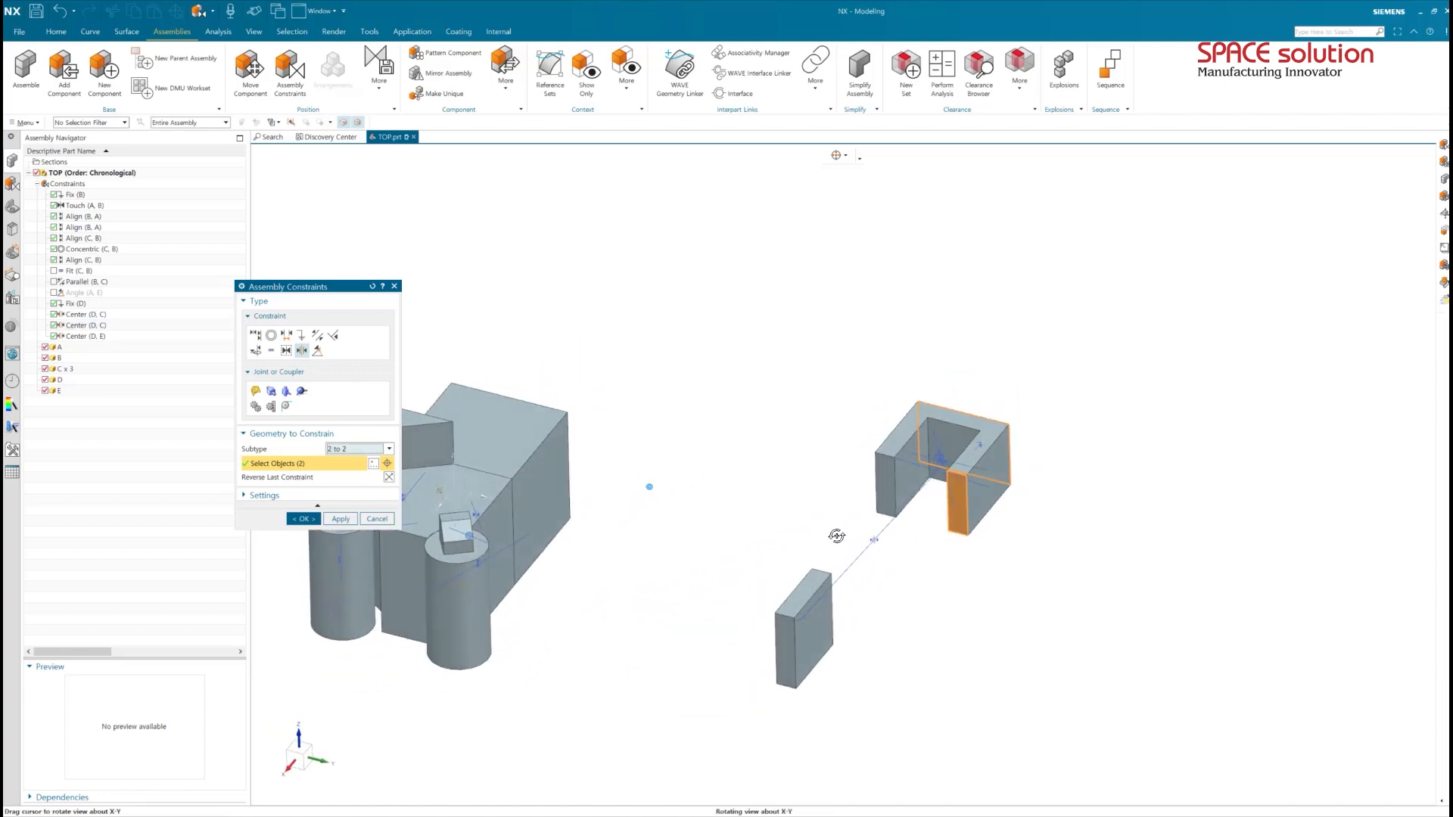
left_click(795, 635)
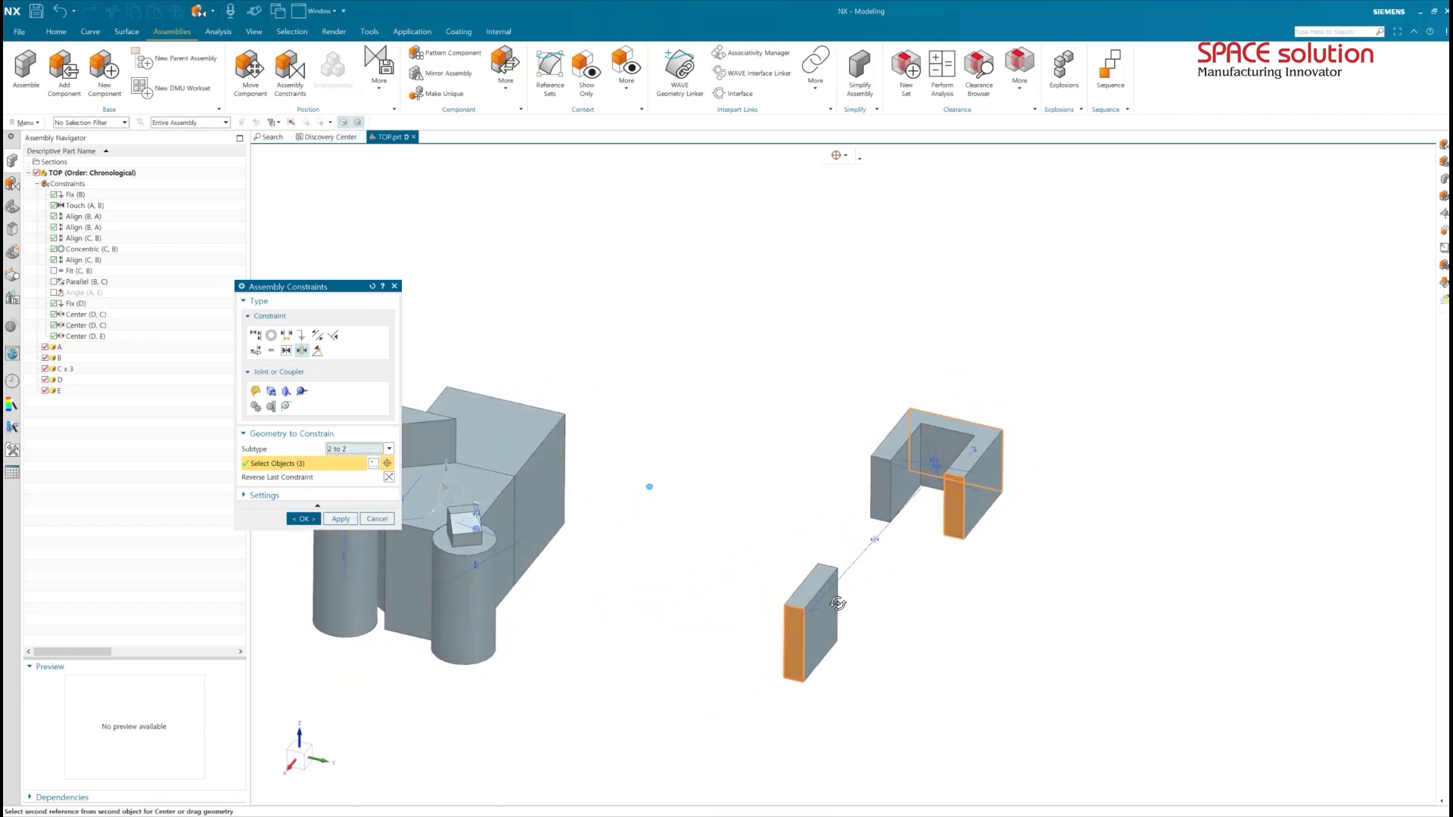
middle_click_drag(838, 603, 622, 652)
left_click(613, 659)
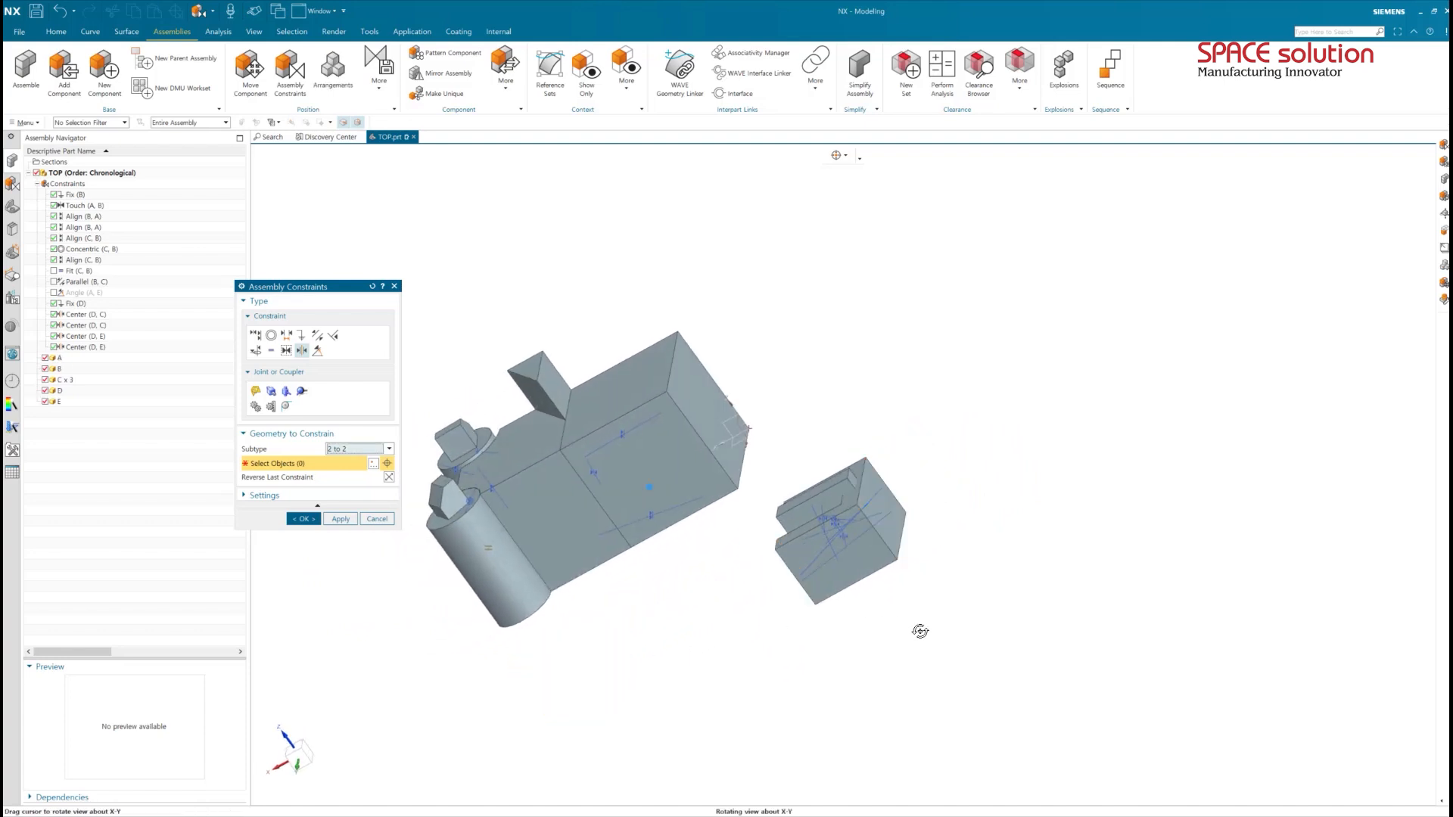
middle_click_drag(921, 633, 979, 703)
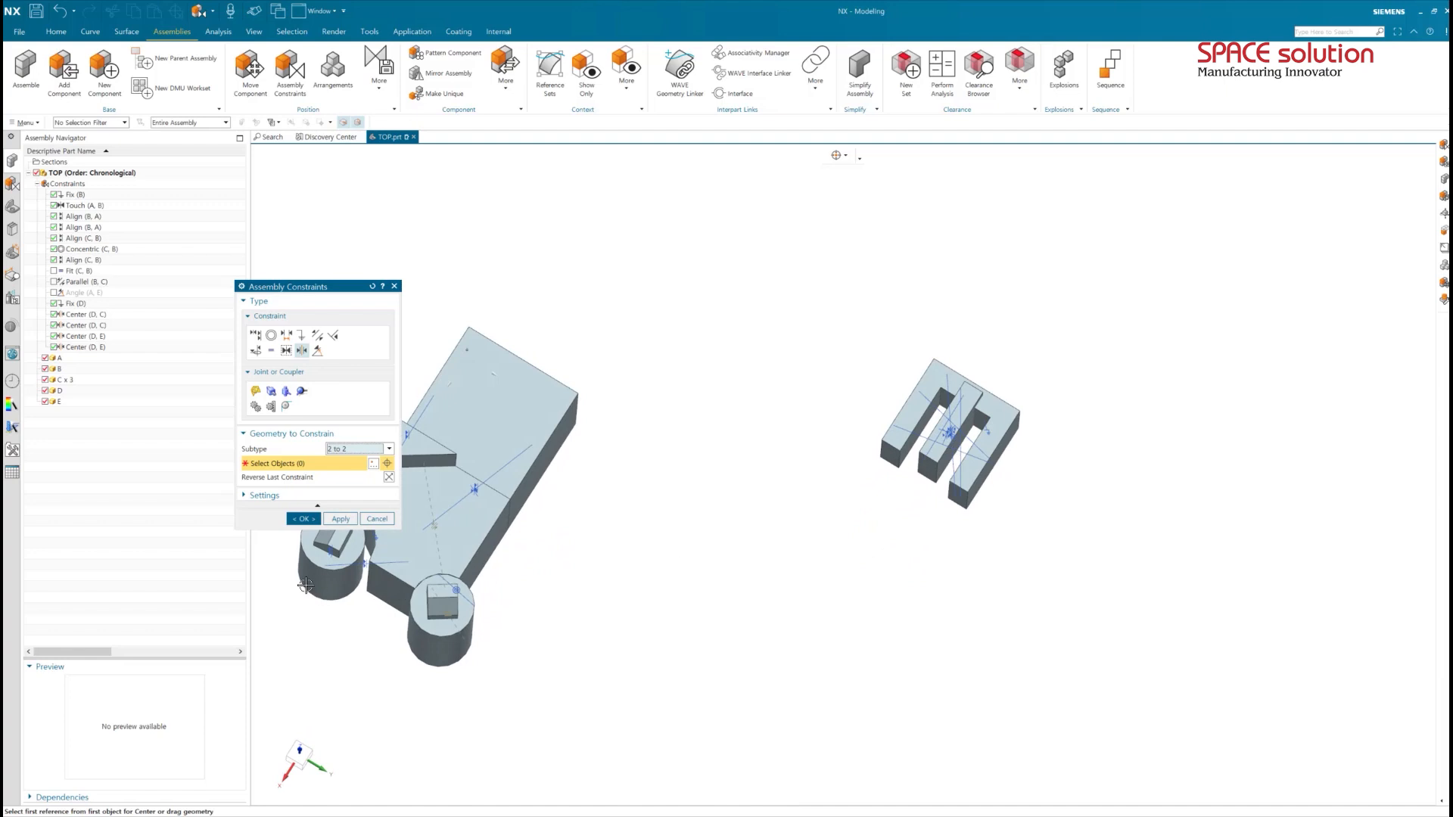
left_click(301, 519)
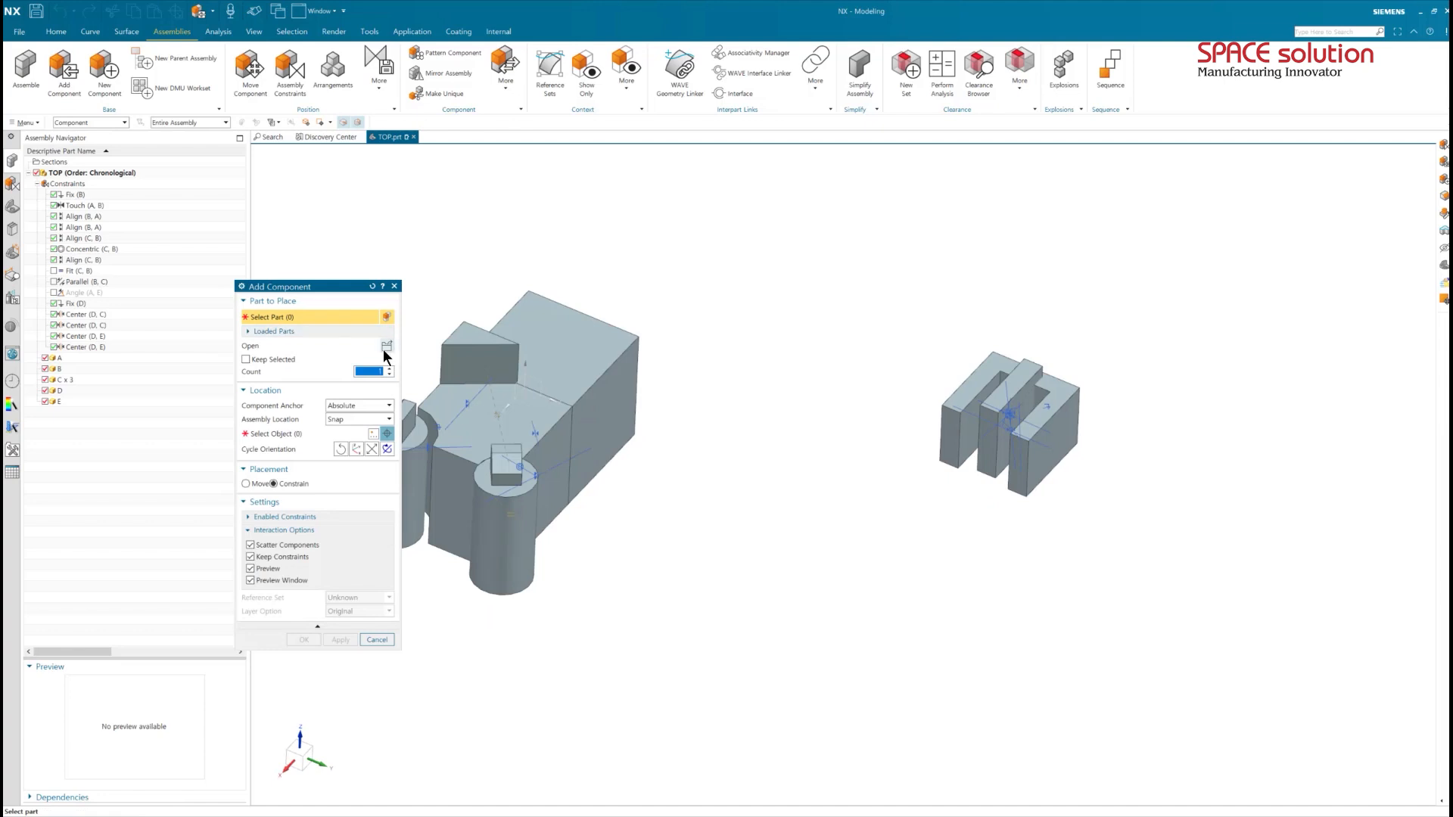
Add A.prt with a count of 4, placing the scattered blocks in the empty space in front of the existing parts.
left_click(384, 347)
left_click(150, 92)
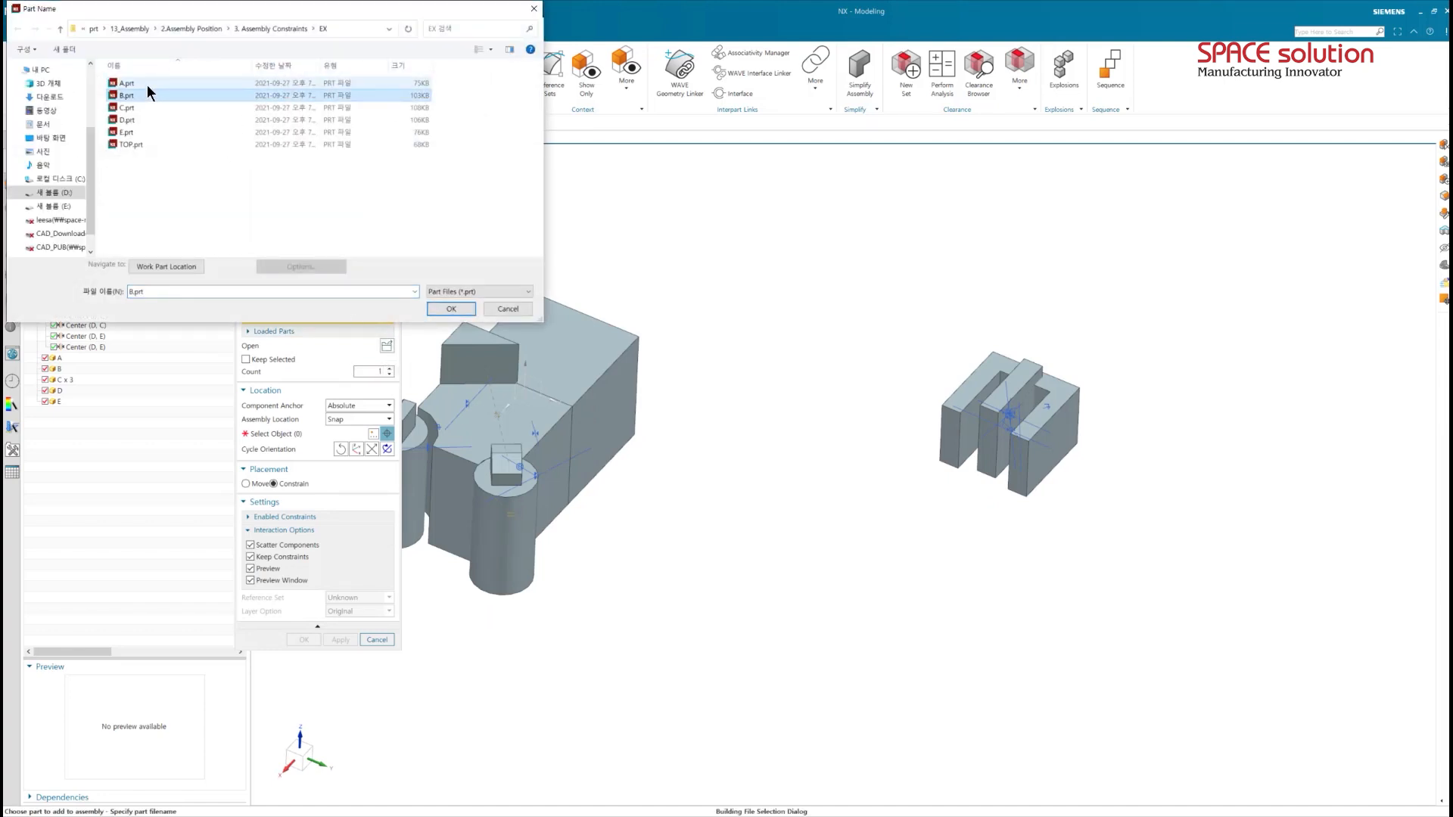
left_click(147, 85)
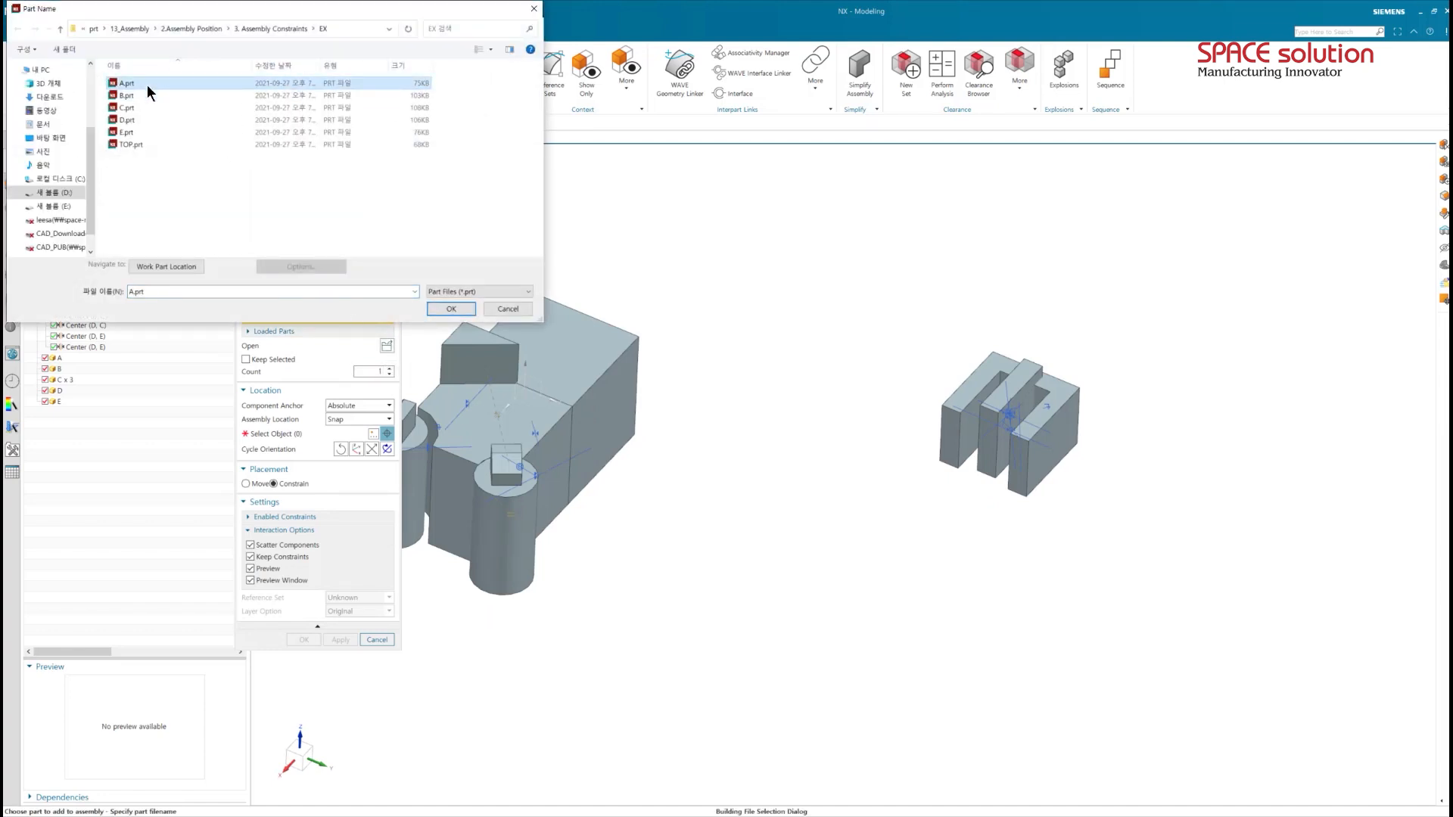
left_click(433, 310)
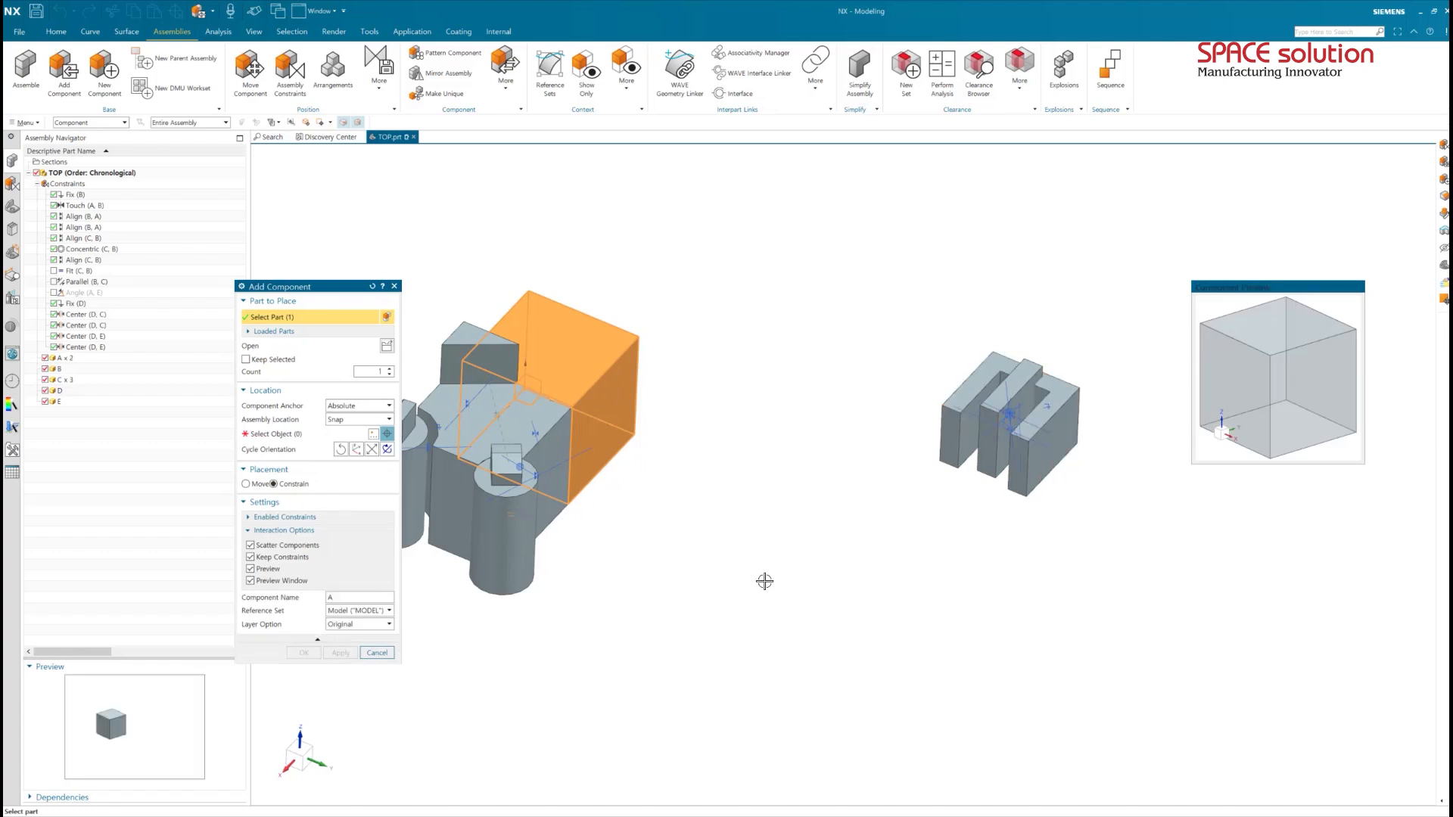
middle_click_drag(714, 579, 713, 499, "shift")
left_click(259, 436)
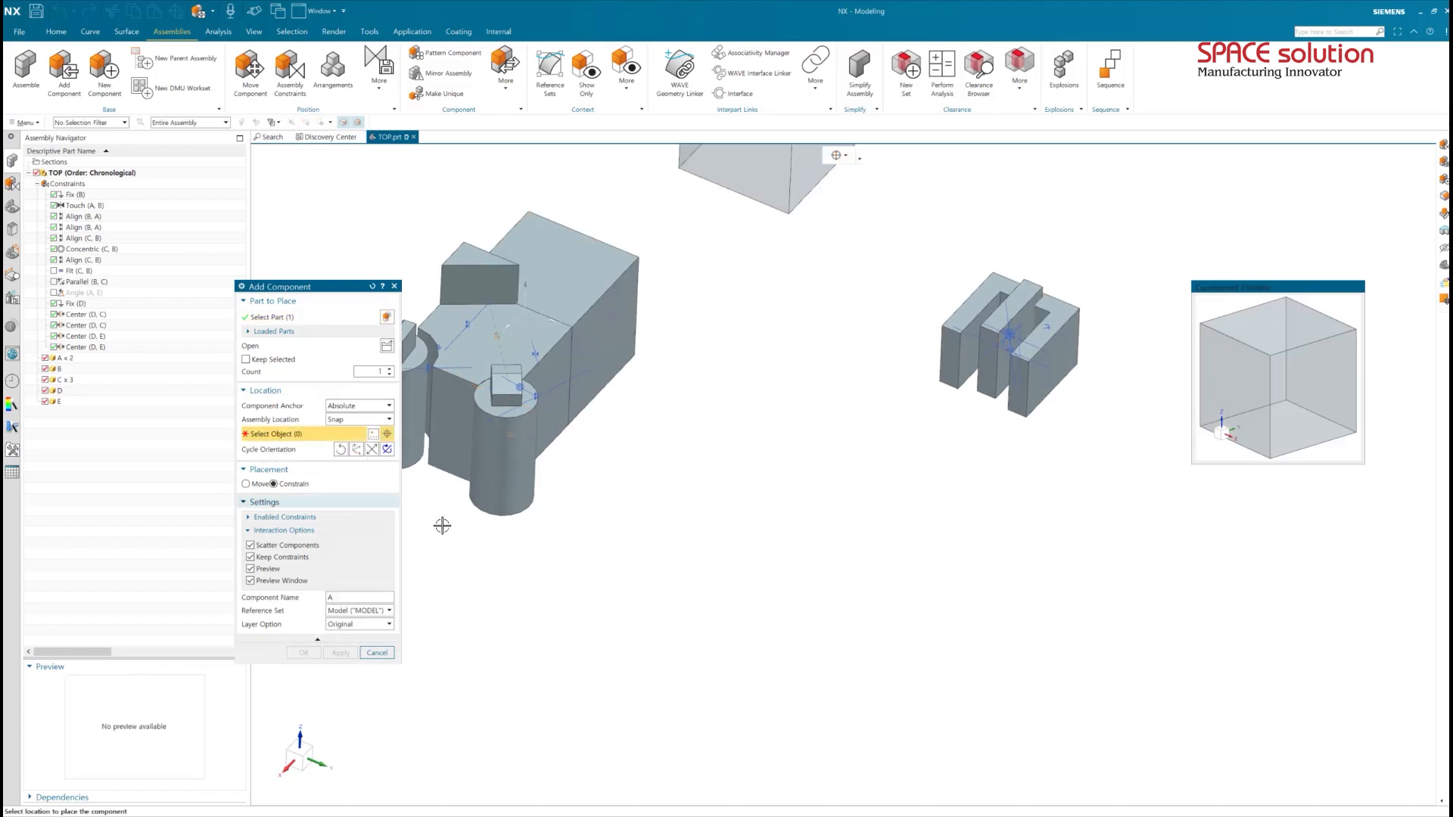
left_click(390, 367)
left_click(390, 368)
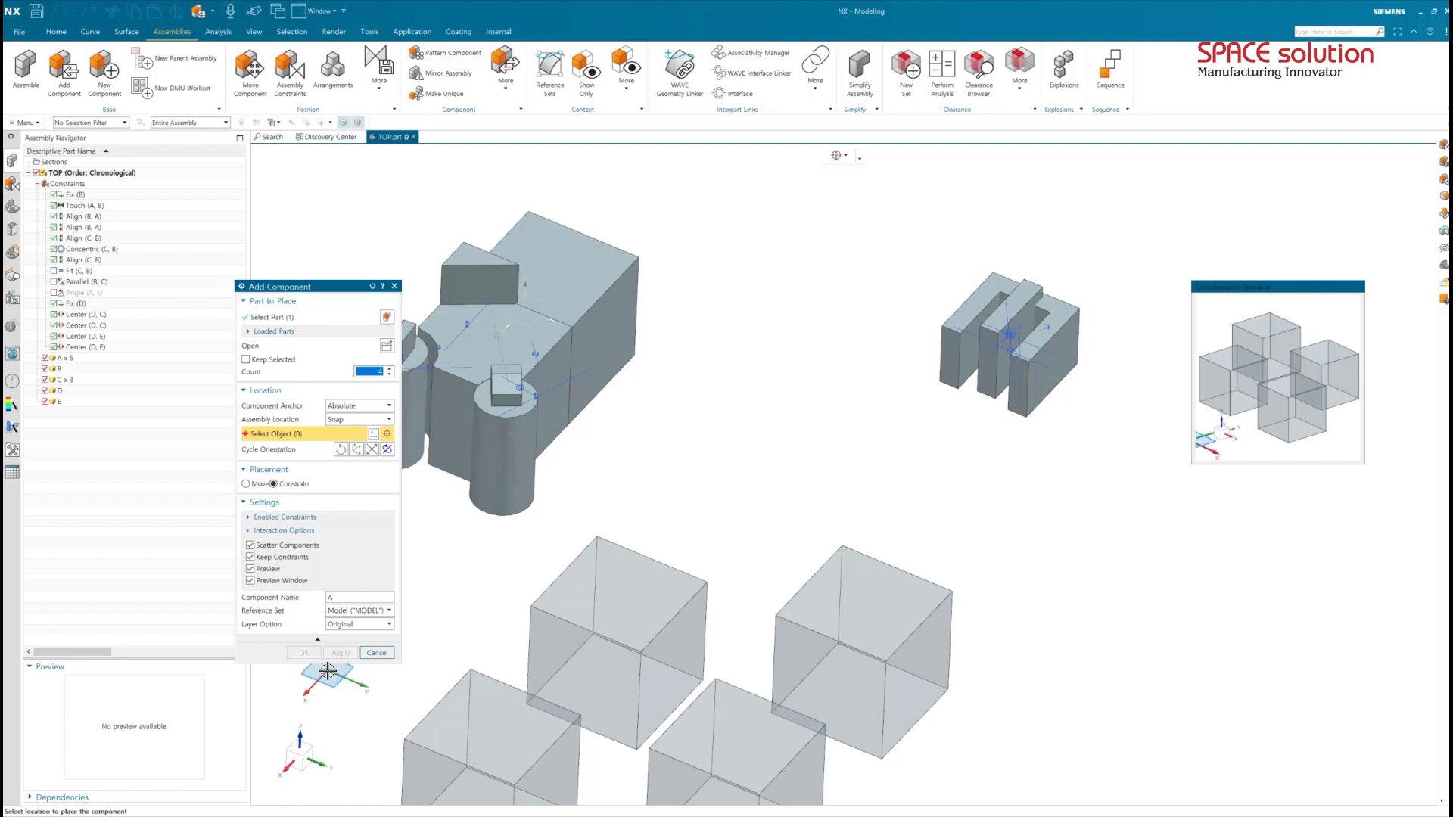
left_click(693, 531)
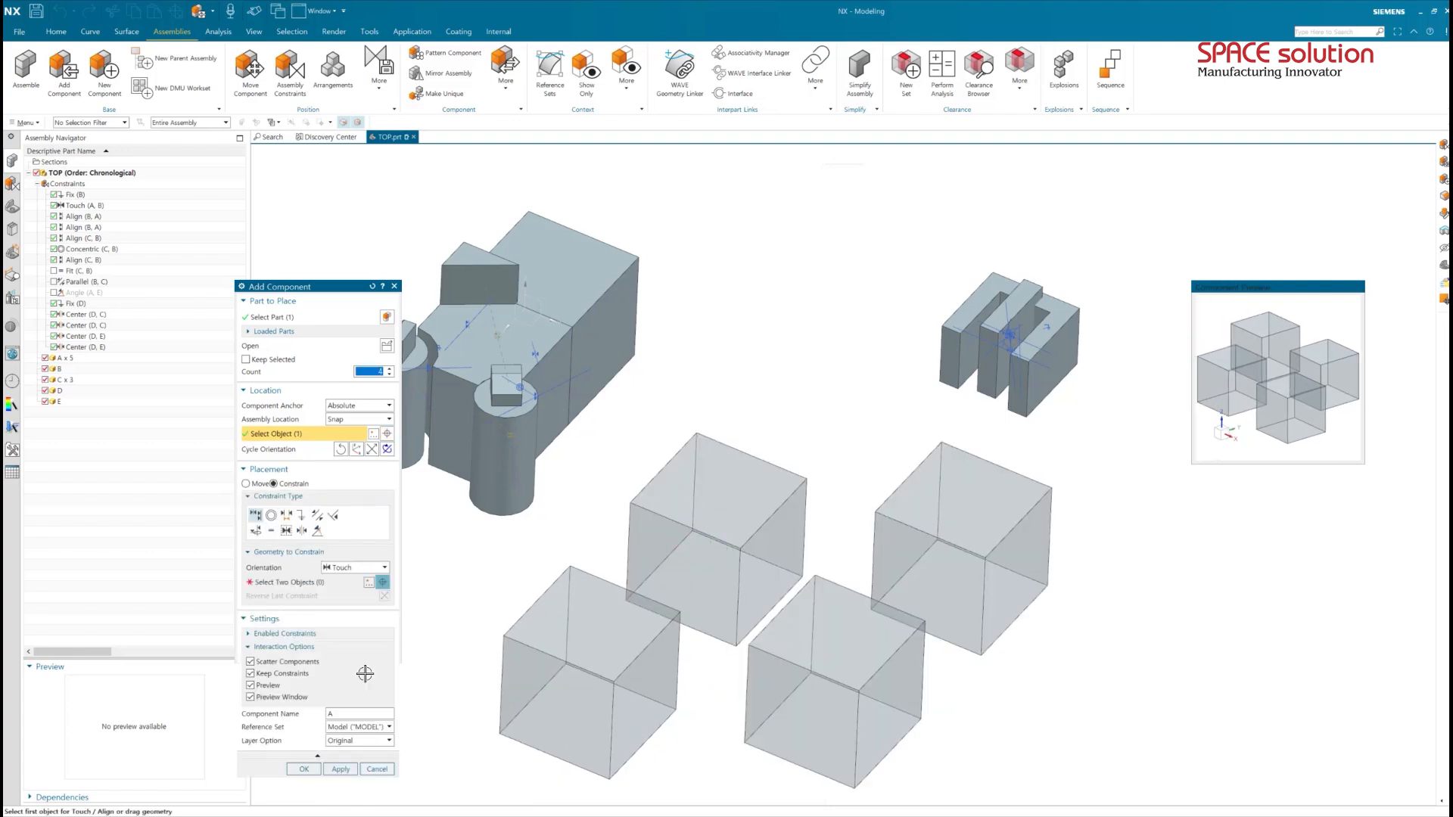
left_click(302, 769)
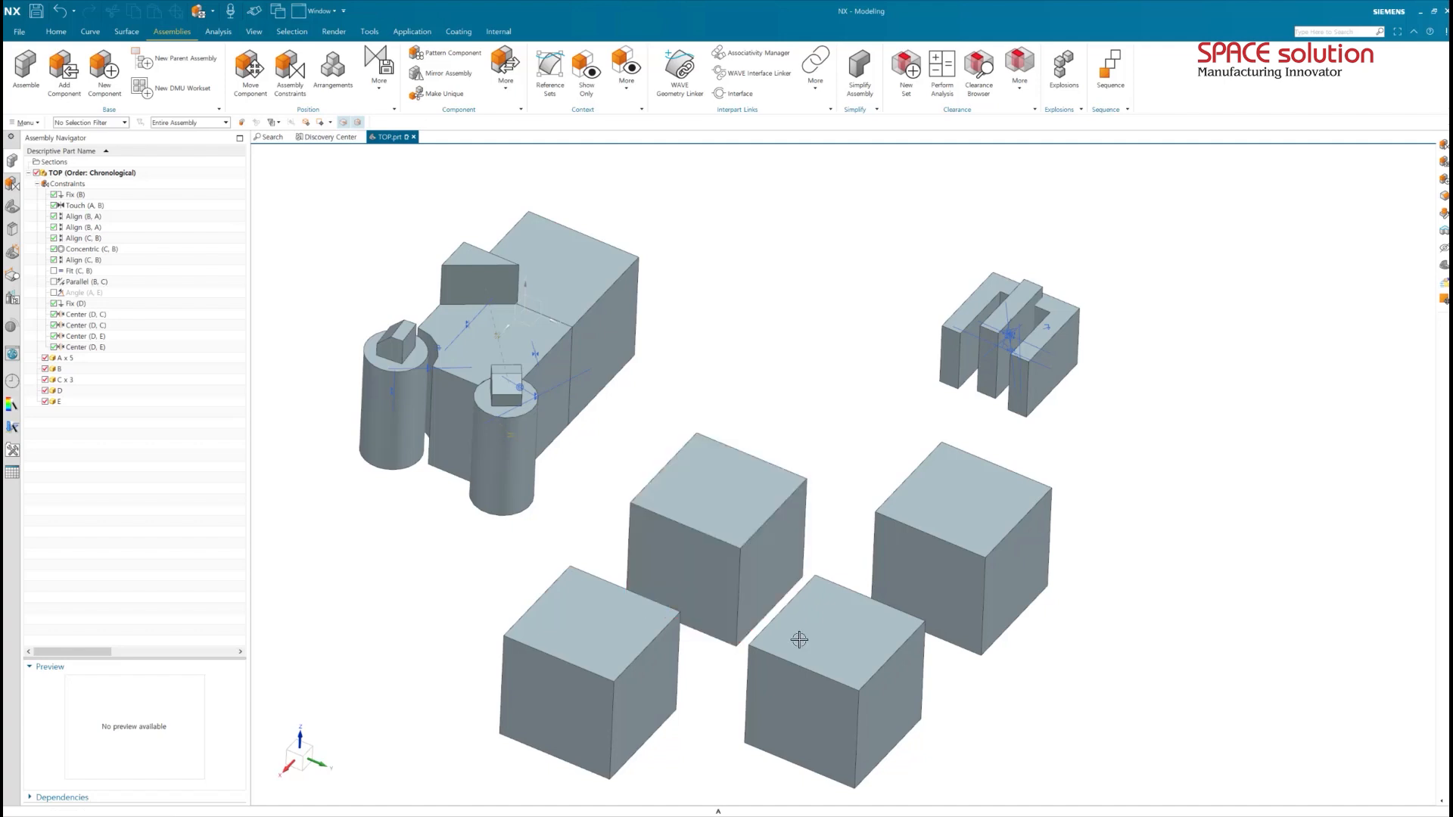
Try to move the four new A blocks together along the Y axis with the dynamic Move Component command.
left_click(290, 71)
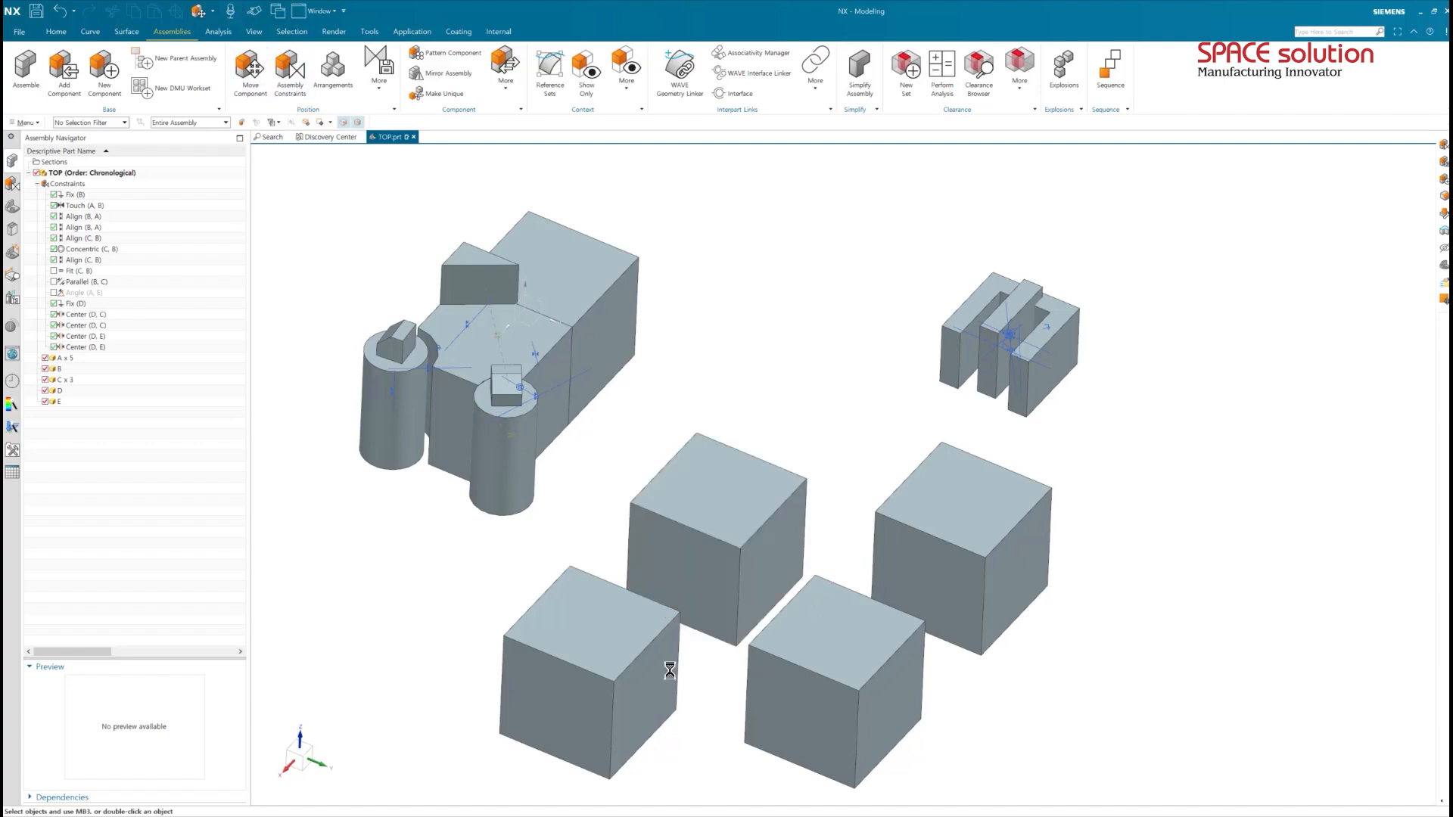
left_click(627, 654)
left_click(715, 541)
left_click(833, 681)
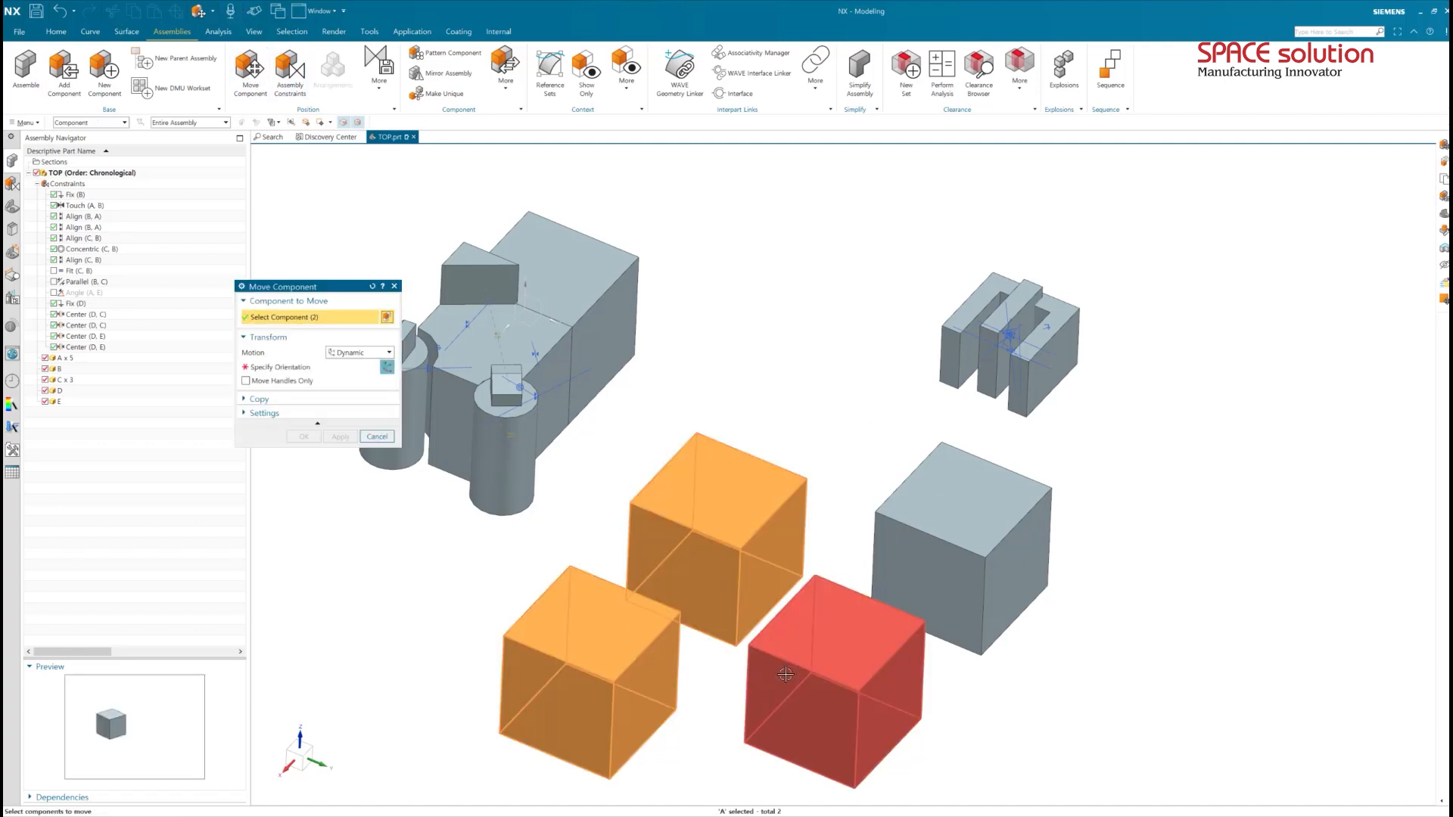
left_click(940, 550)
left_click(299, 367)
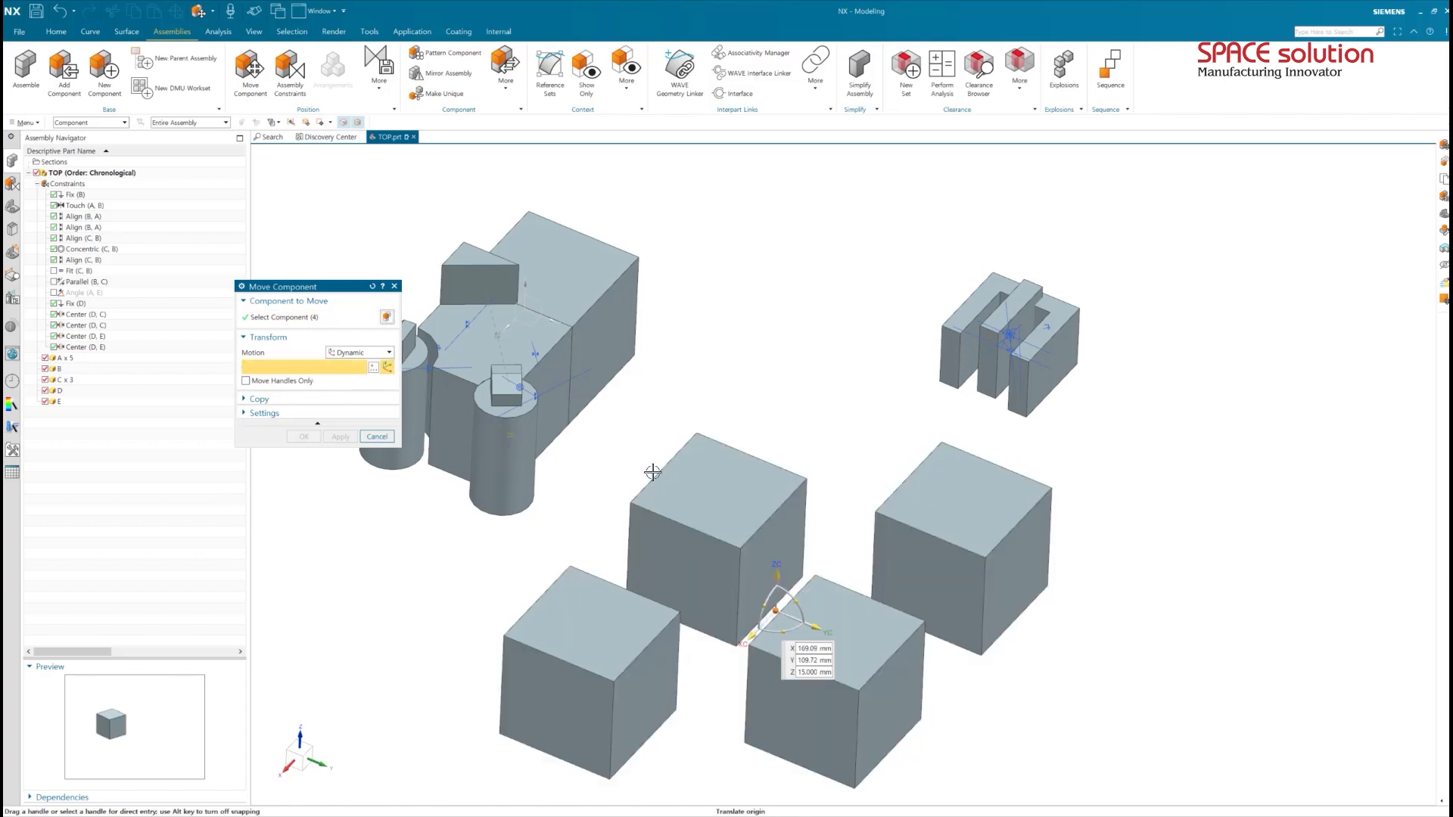
mouse_move(812, 633)
left_mouse_down()
mouse_move(854, 651)
mouse_move(829, 640)
left_mouse_up()
key("Escape")
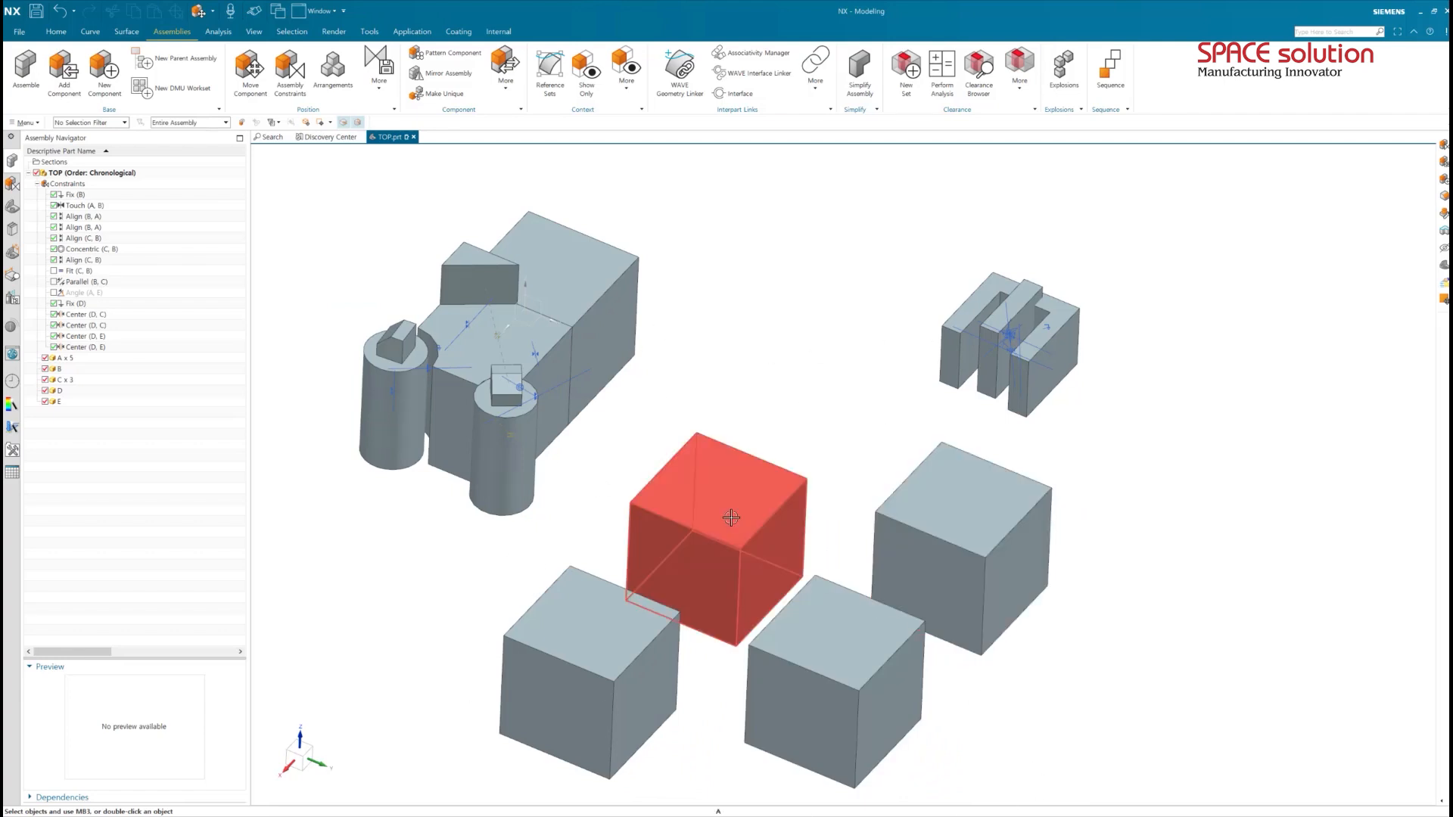
Add a Bond constraint joining the four new A blocks.
left_click(299, 93)
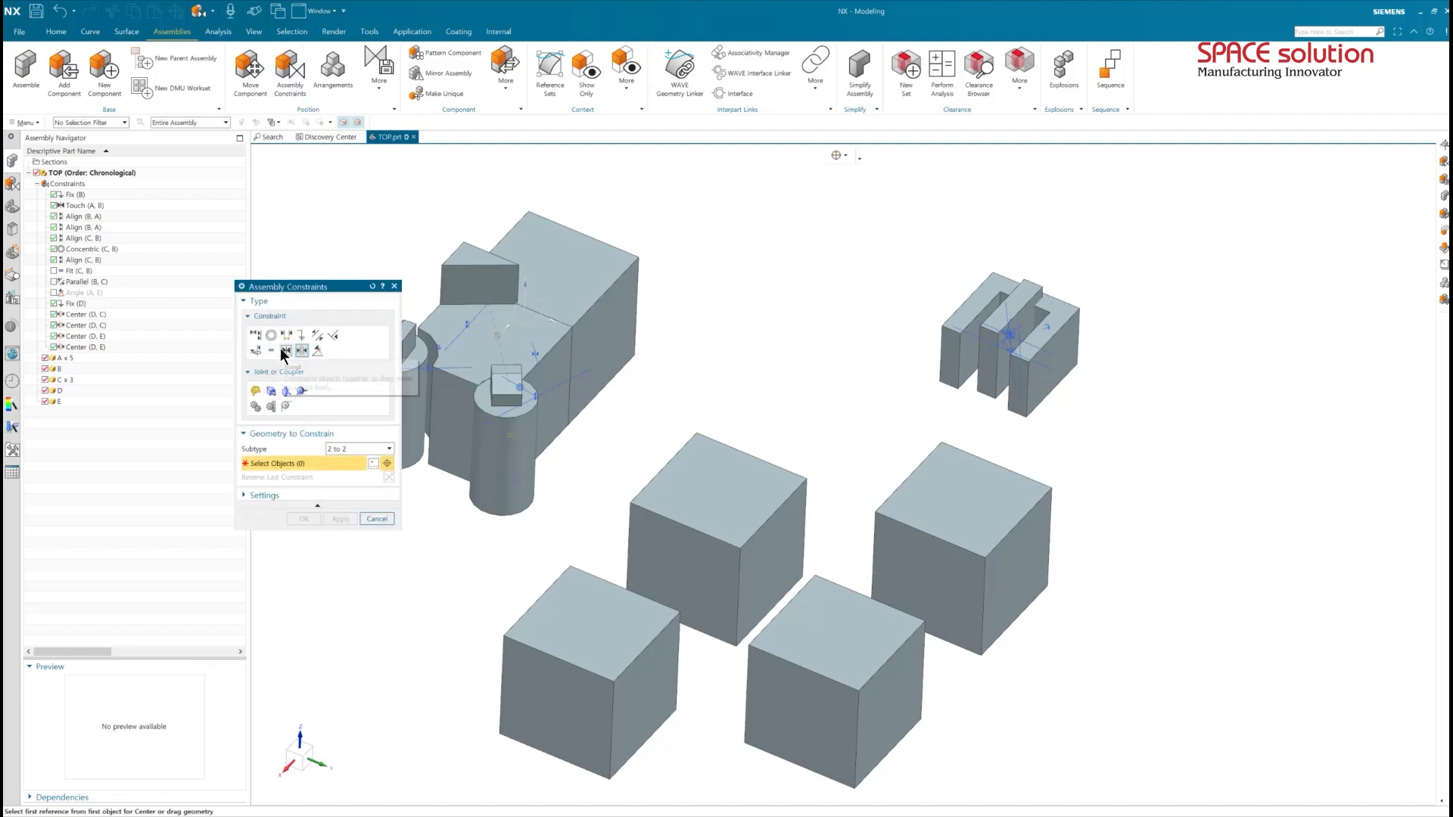
left_click(285, 350)
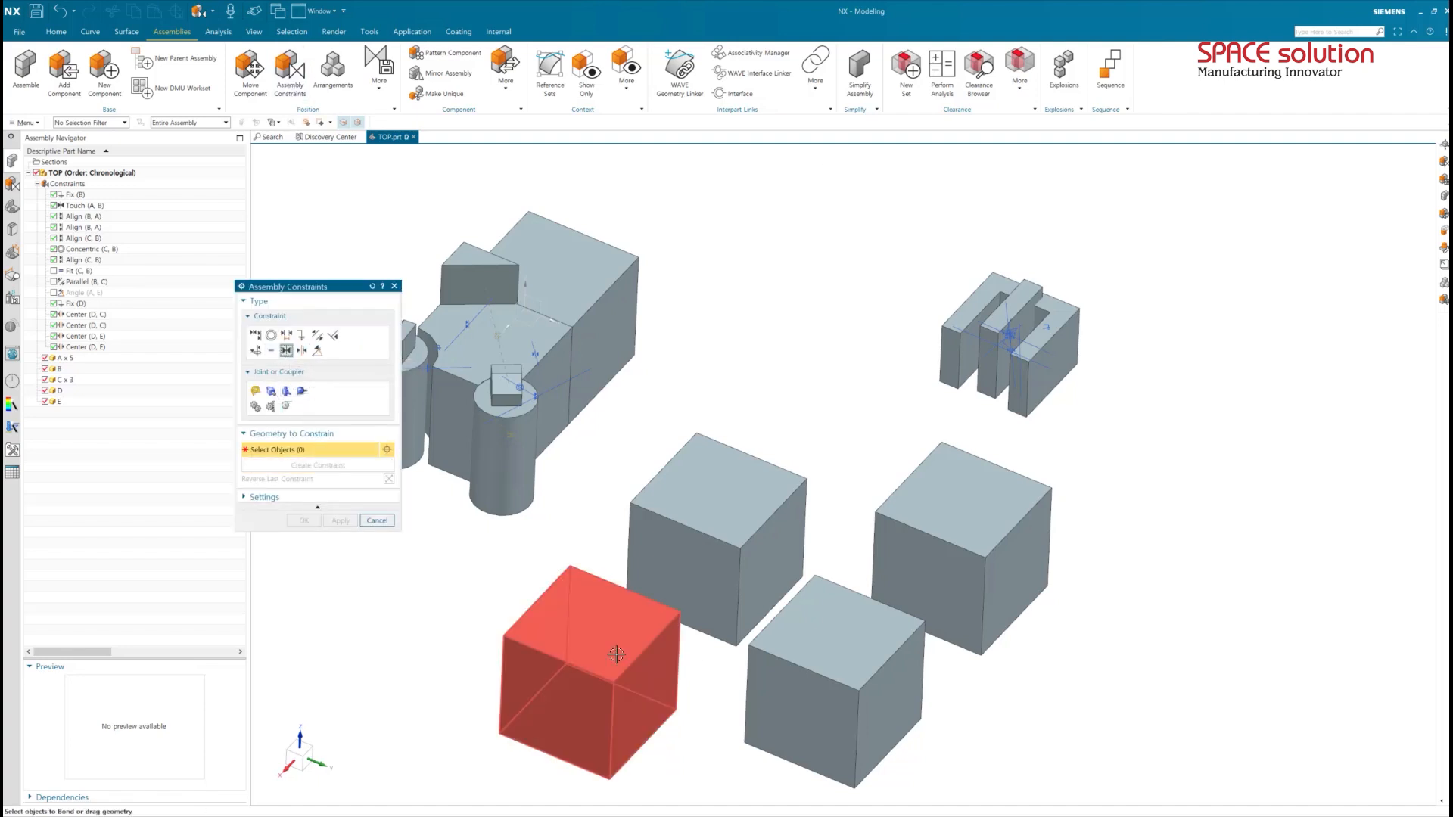
left_click(652, 657)
left_click(718, 545)
left_click(863, 659)
left_click(965, 555)
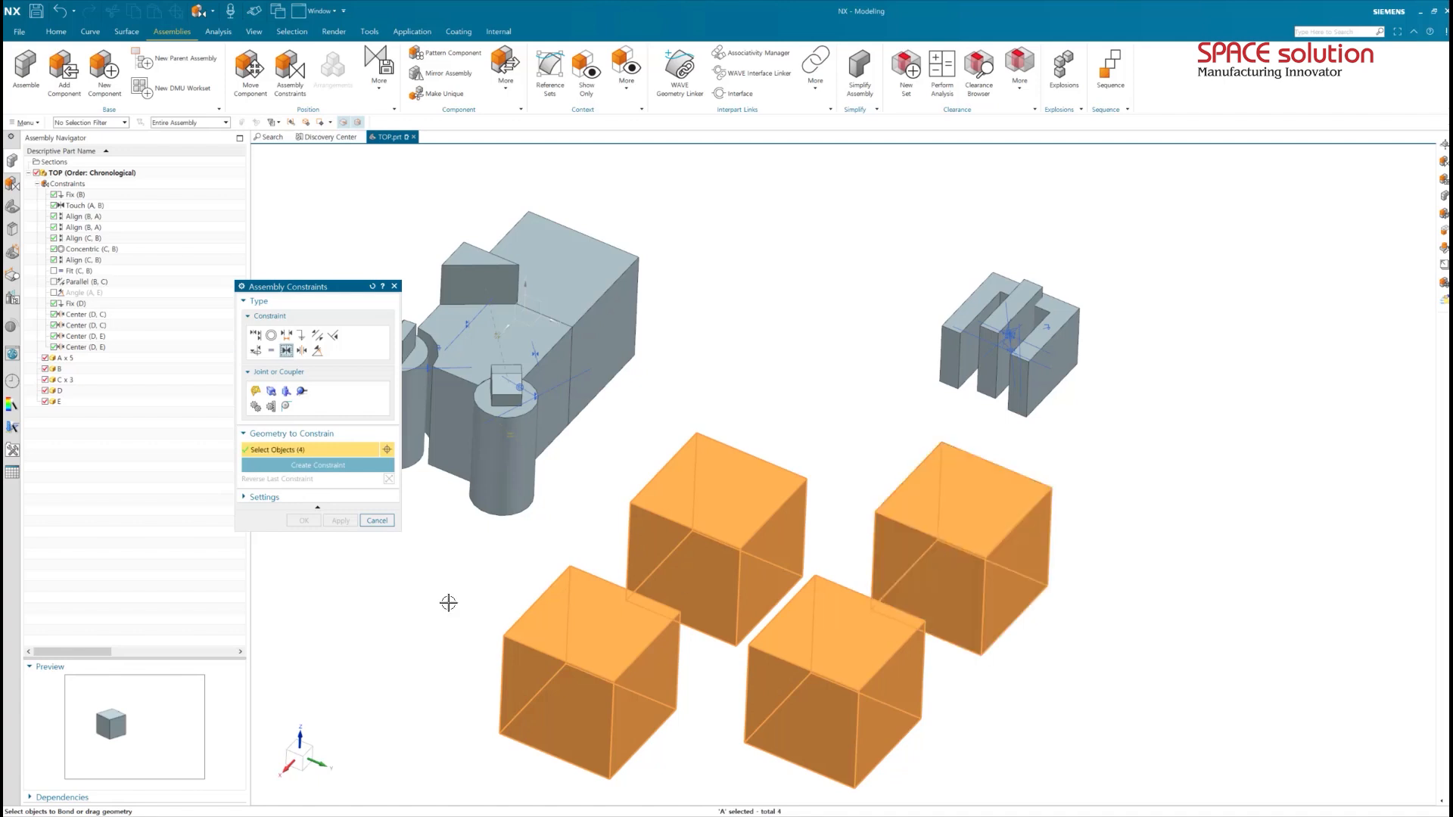
left_click(317, 469)
left_click(303, 520)
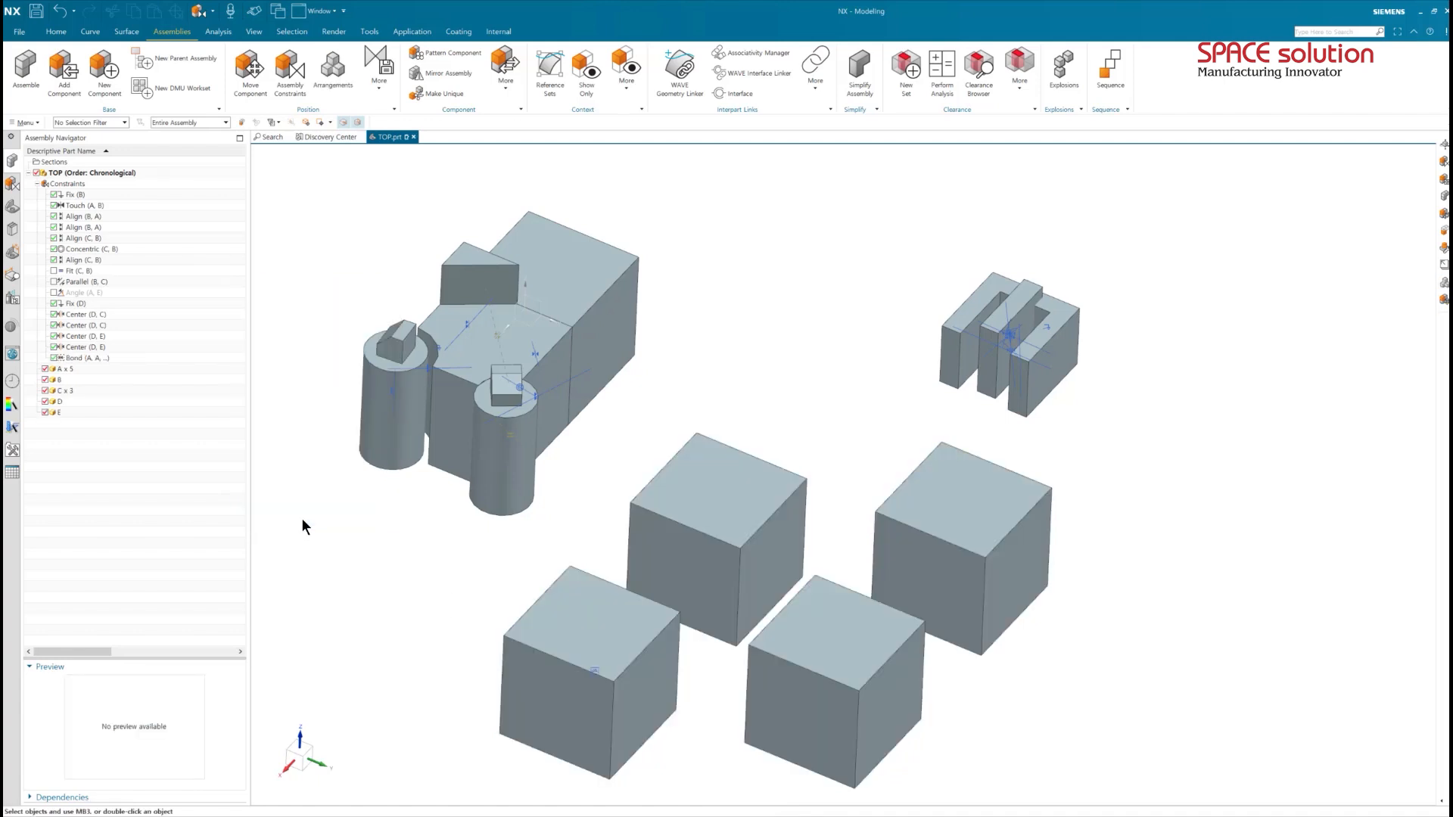
Move one of the bonded A blocks slightly along the Y axis, to a Y position of about 87 mm.
left_click(261, 76)
left_click(759, 521)
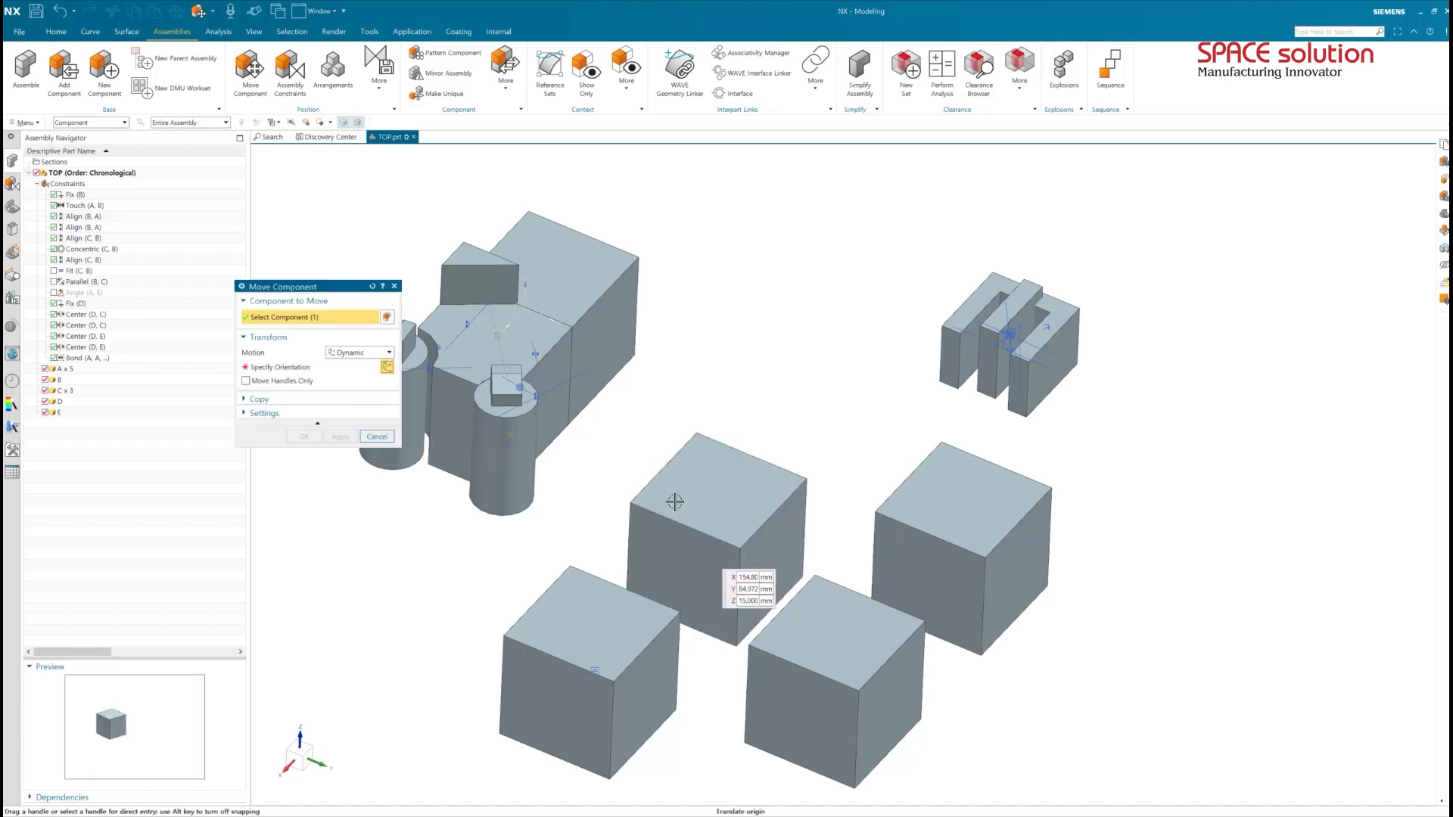
mouse_move(761, 558)
left_mouse_down()
mouse_move(849, 612)
mouse_move(796, 619)
mouse_move(751, 570)
mouse_move(768, 562)
left_mouse_up()
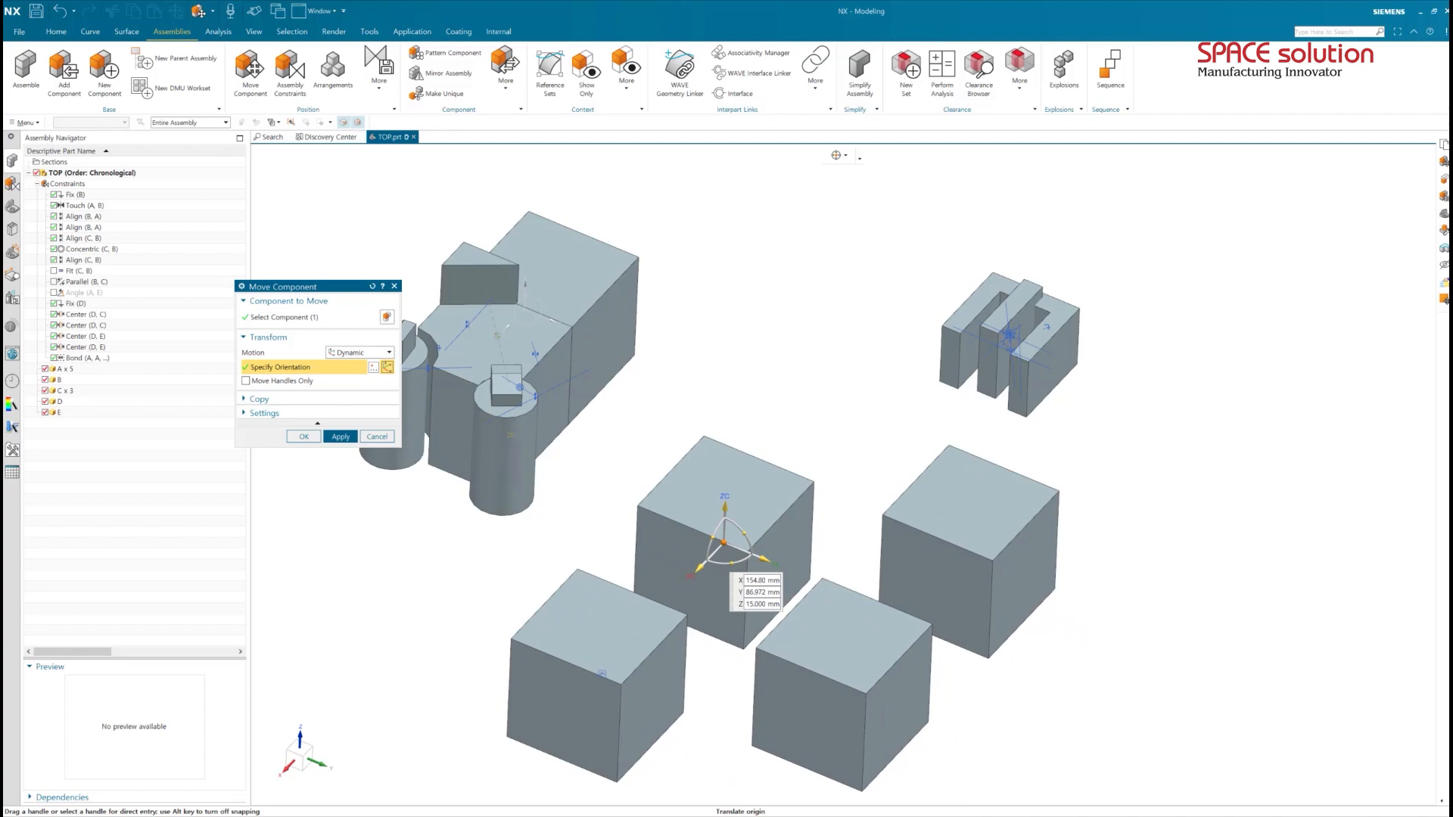
left_click(609, 457)
left_click(679, 429)
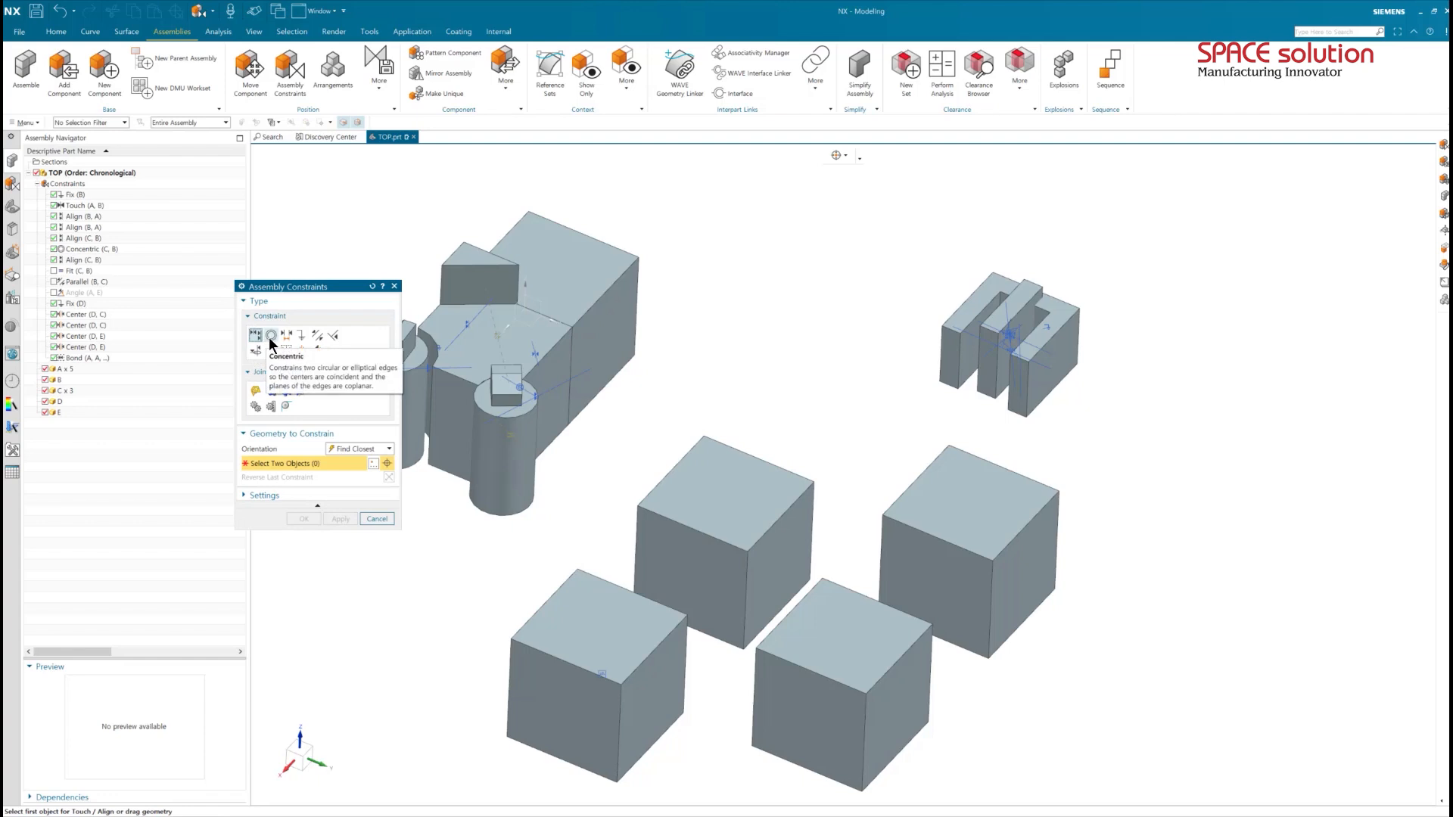
left_click(272, 337)
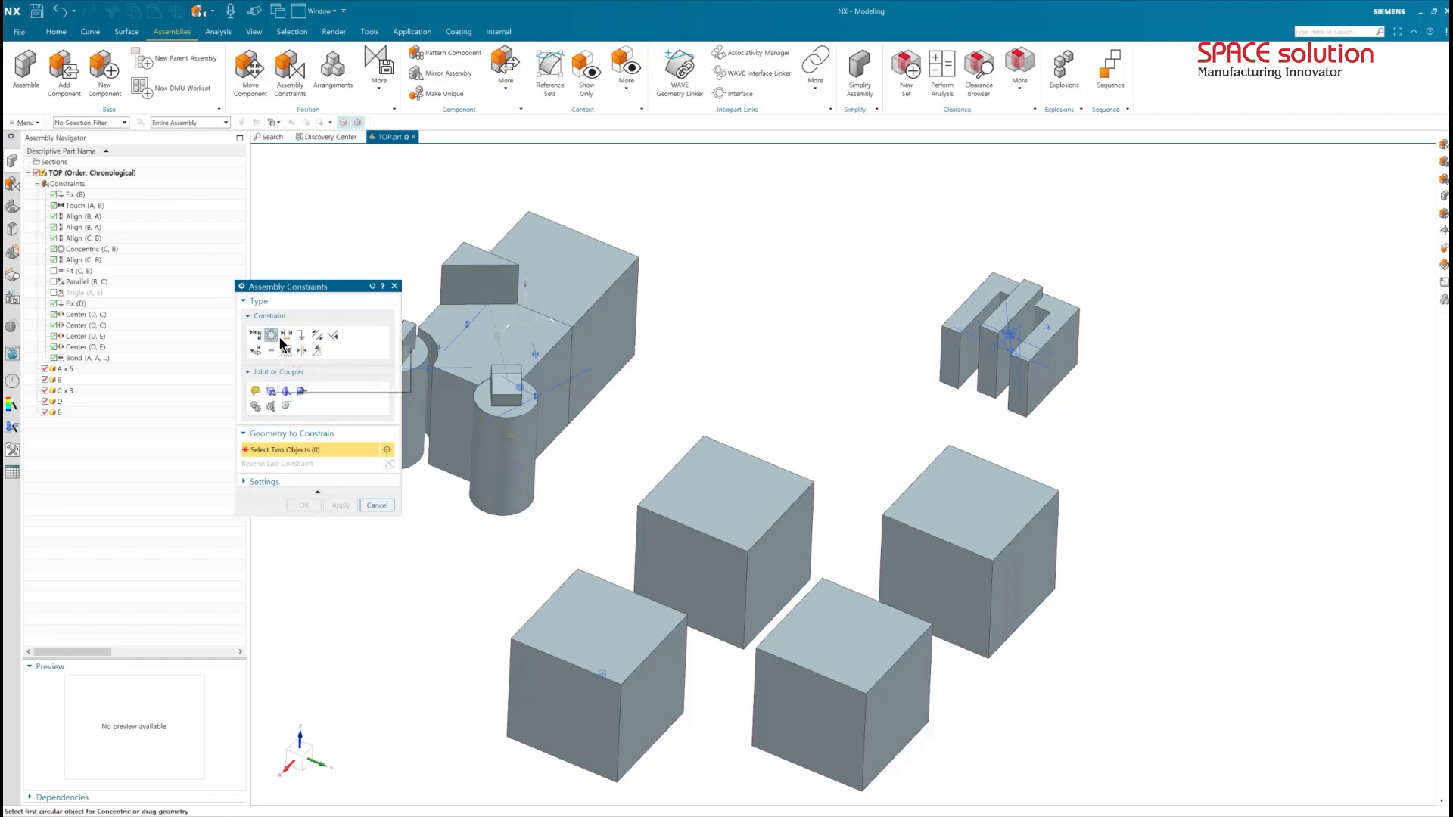
left_click(286, 339)
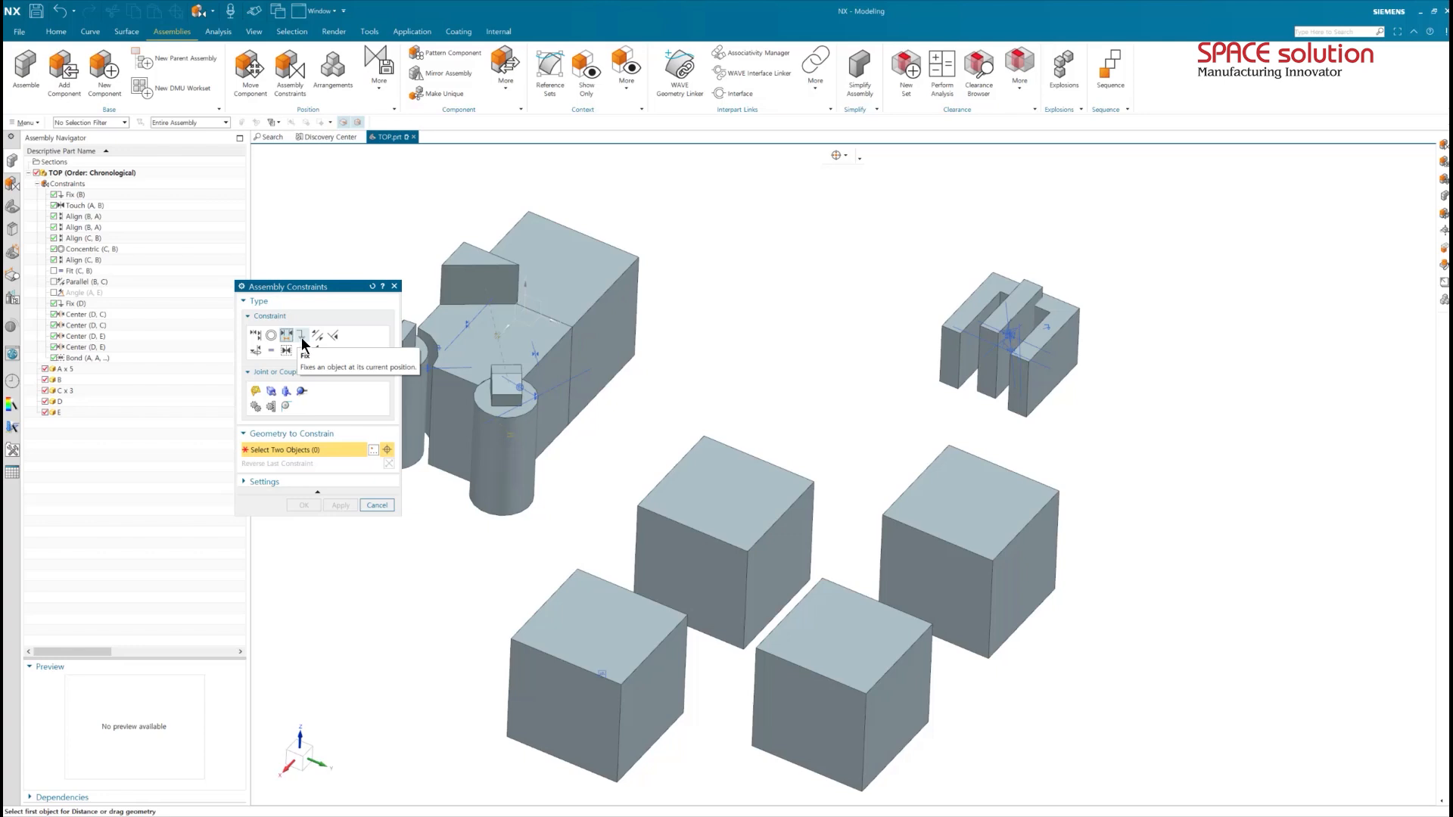
left_click(302, 339)
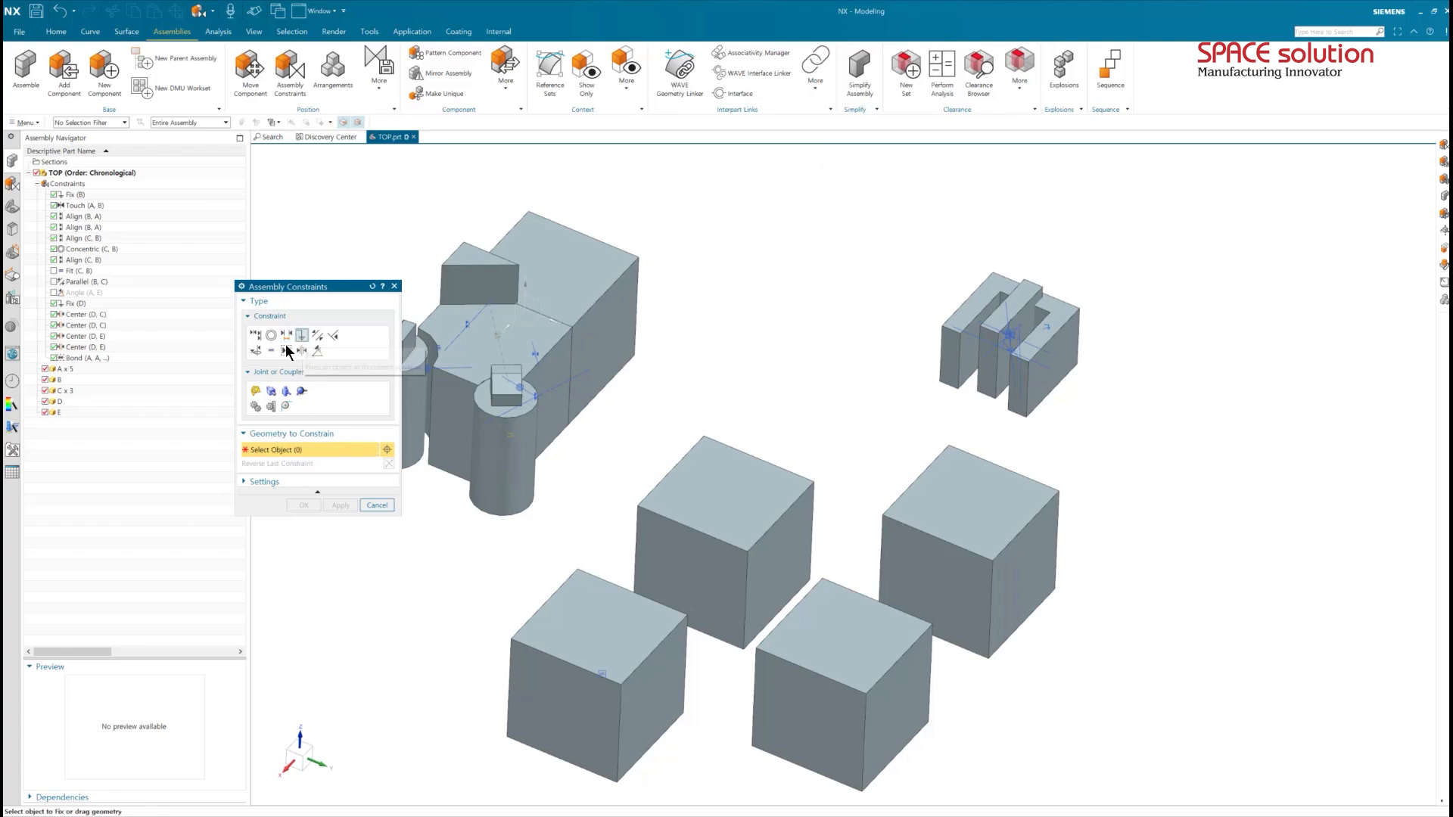
left_click(302, 353)
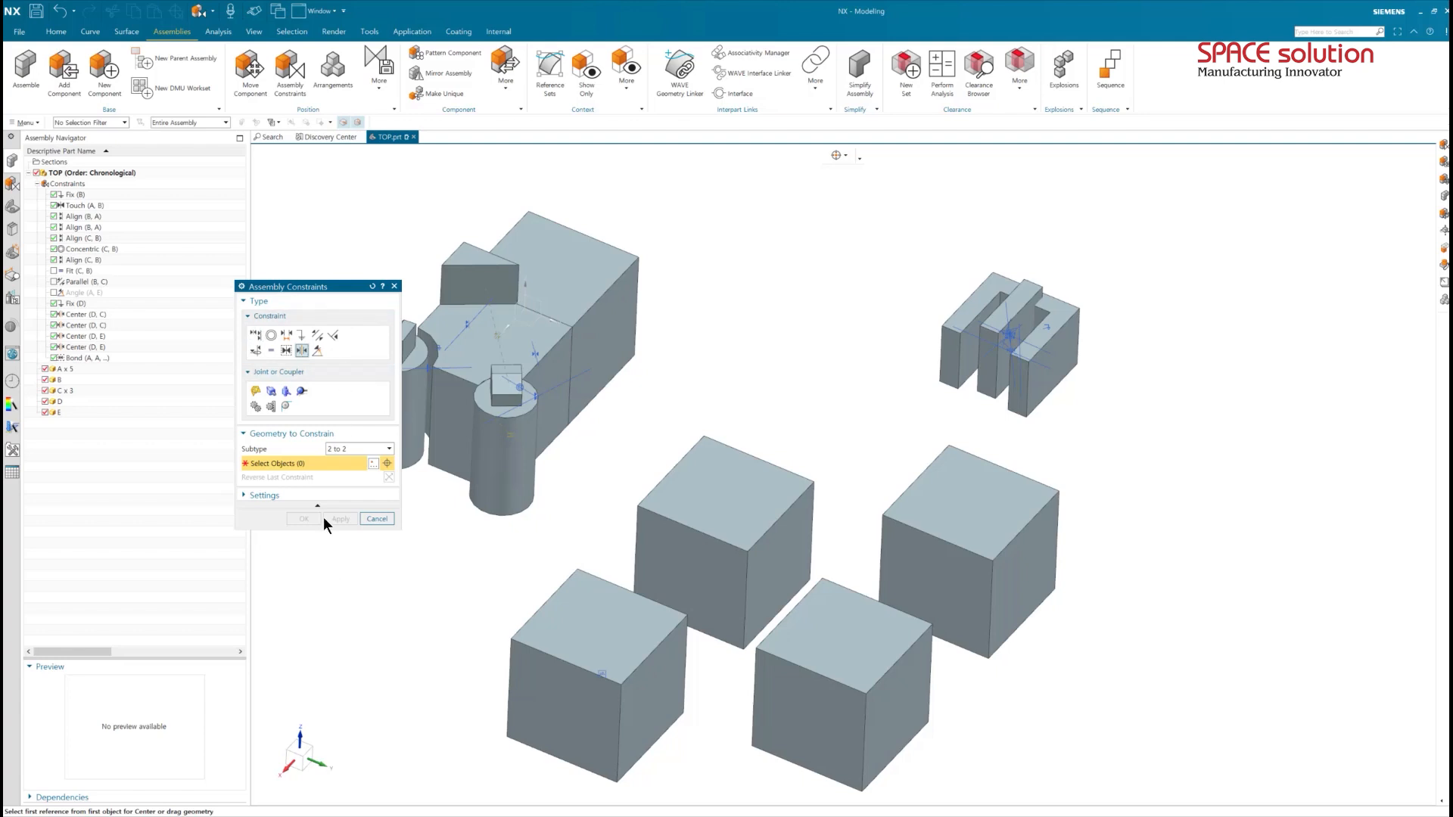
left_click(384, 521)
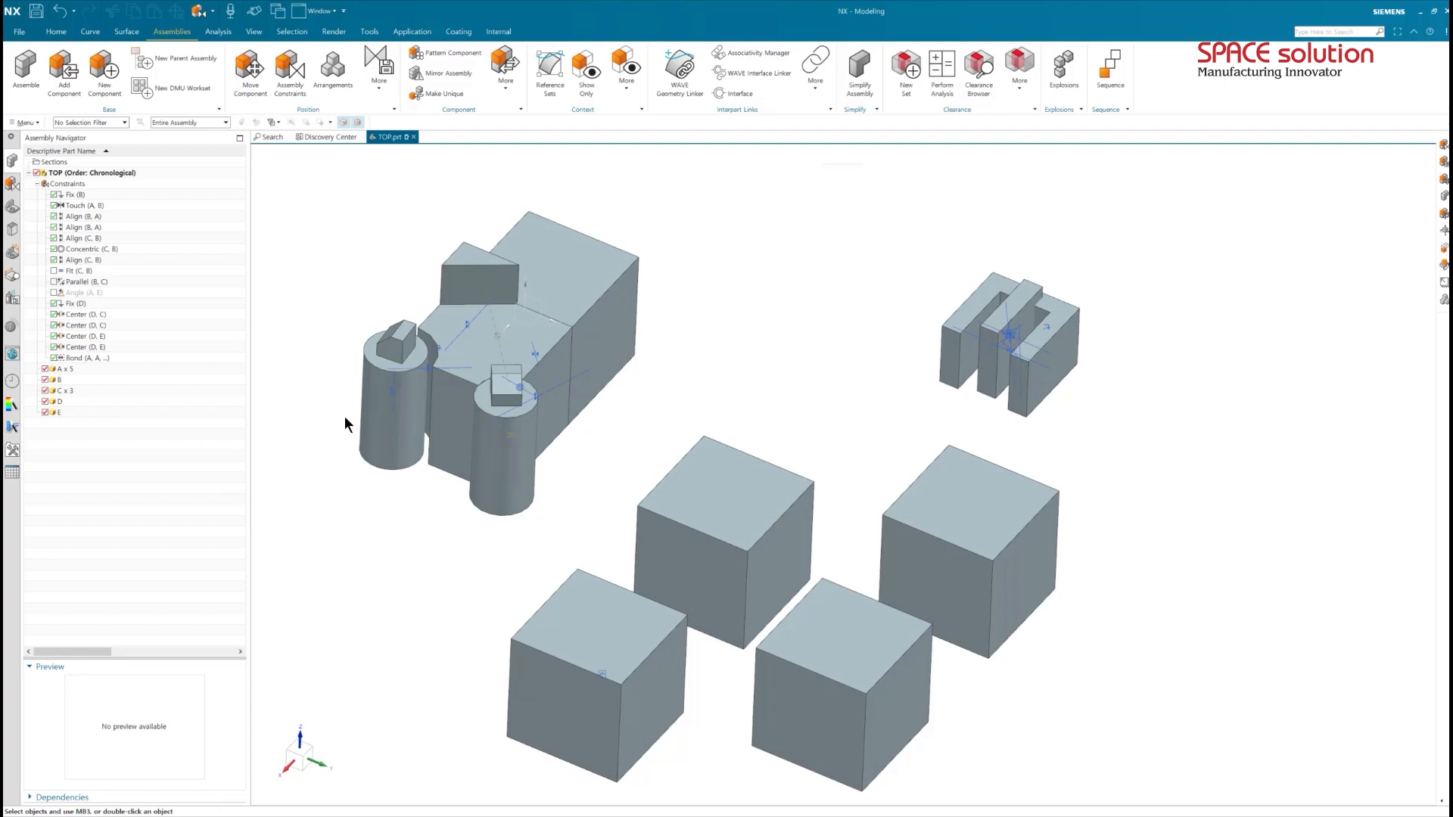